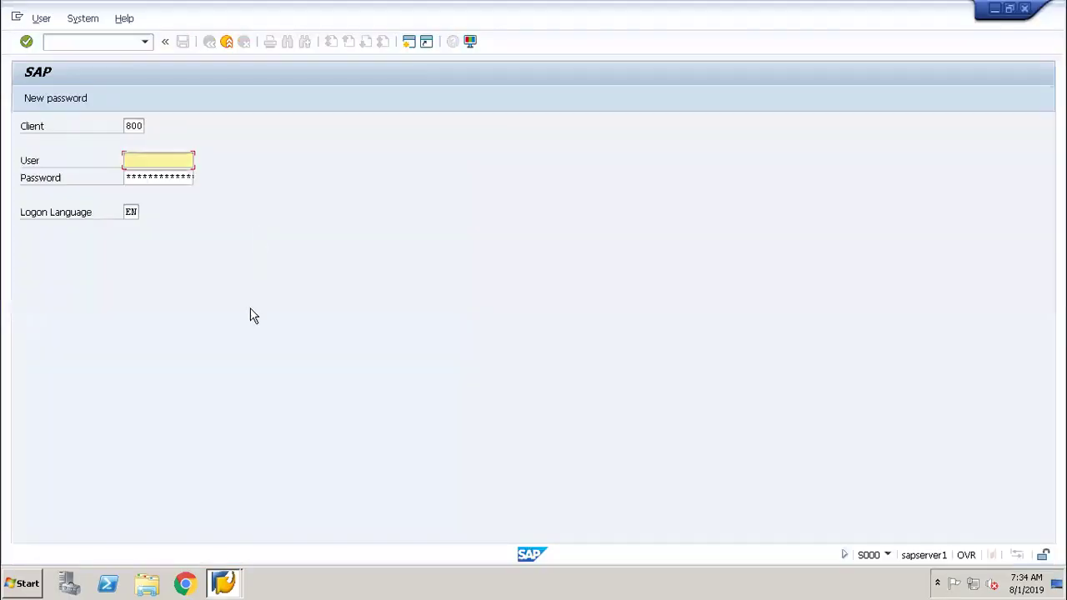
Step: Log on to client 800 with the user name and the account password
type("b")
key("Down")
key("Return")
key("Tab")
type("*******")
key("Return")
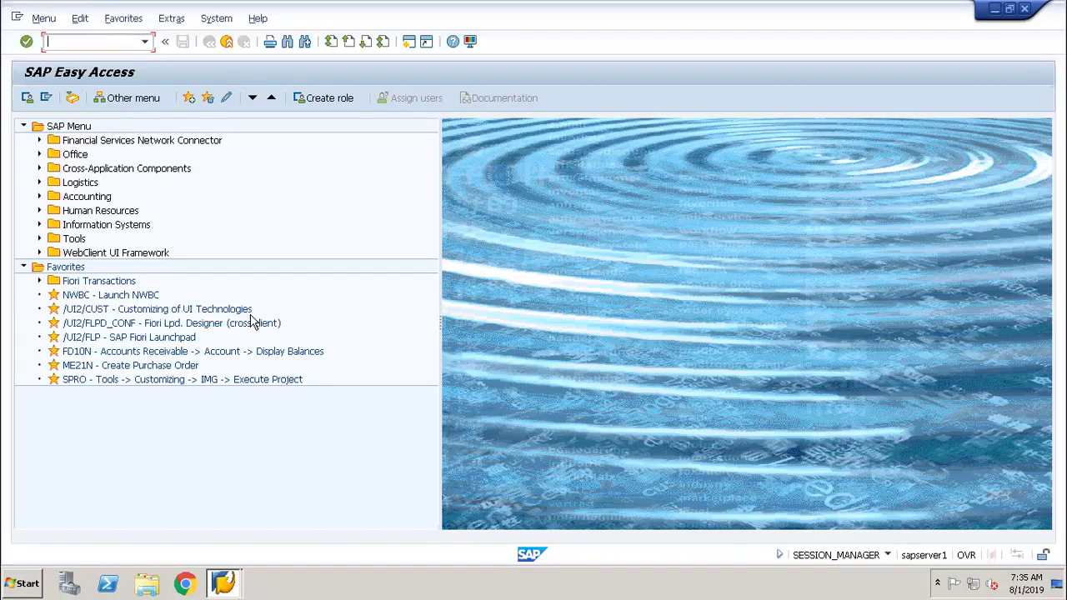
Step: Run transaction SPRO to display the SAP Customizing Implementation Guide
type("spo")
key("BackSpace")
type("ro")
key("Return")
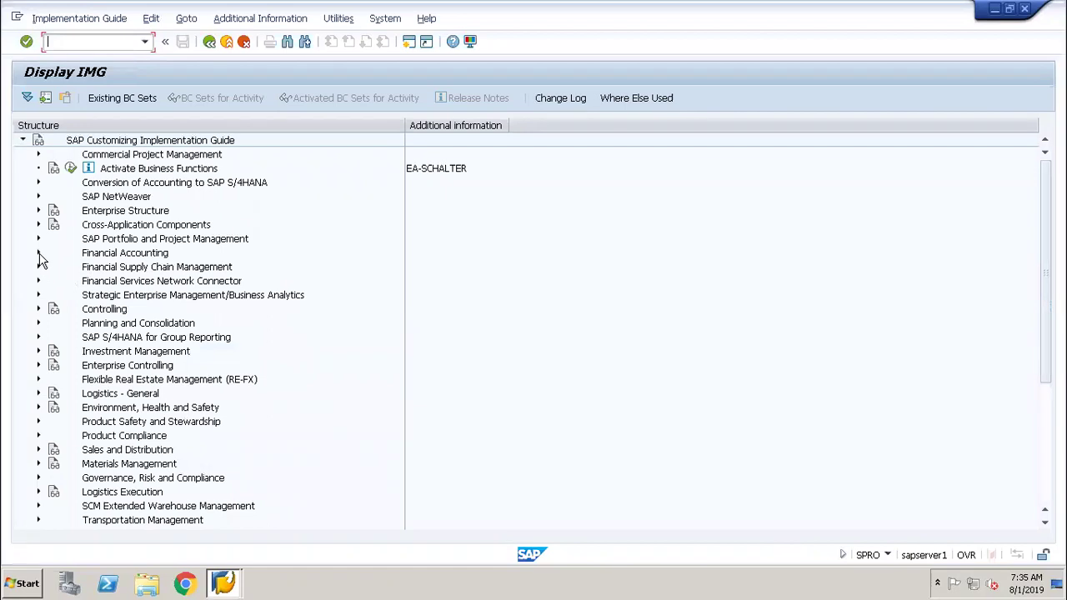
Step: Expand the guide through Financial Accounting, Financial Accounting Global Settings and Document down to Recurring Entries
left_click(38, 255)
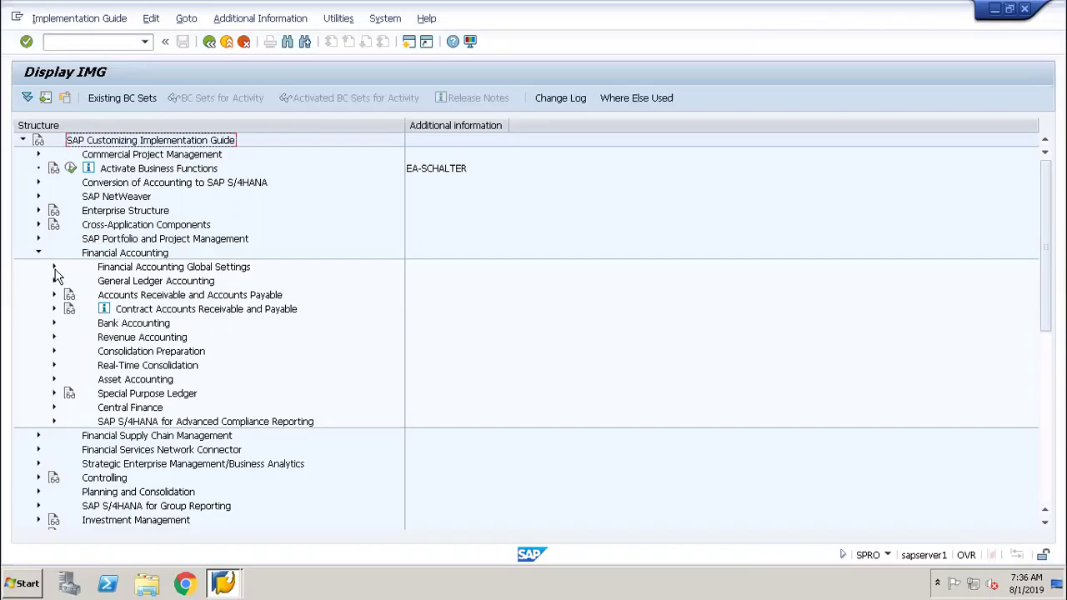
left_click(54, 268)
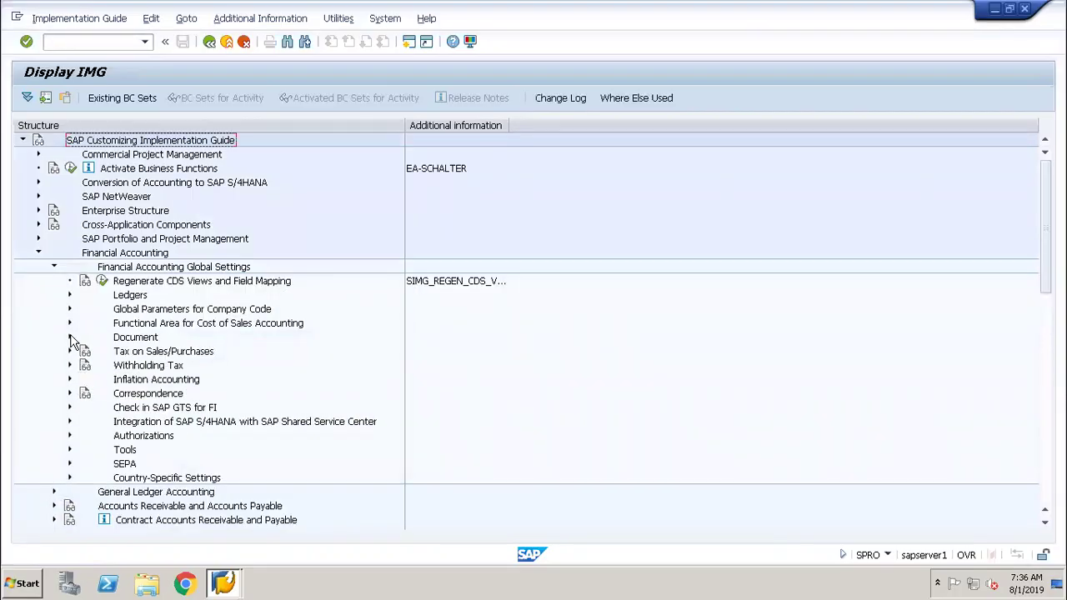
left_click(71, 337)
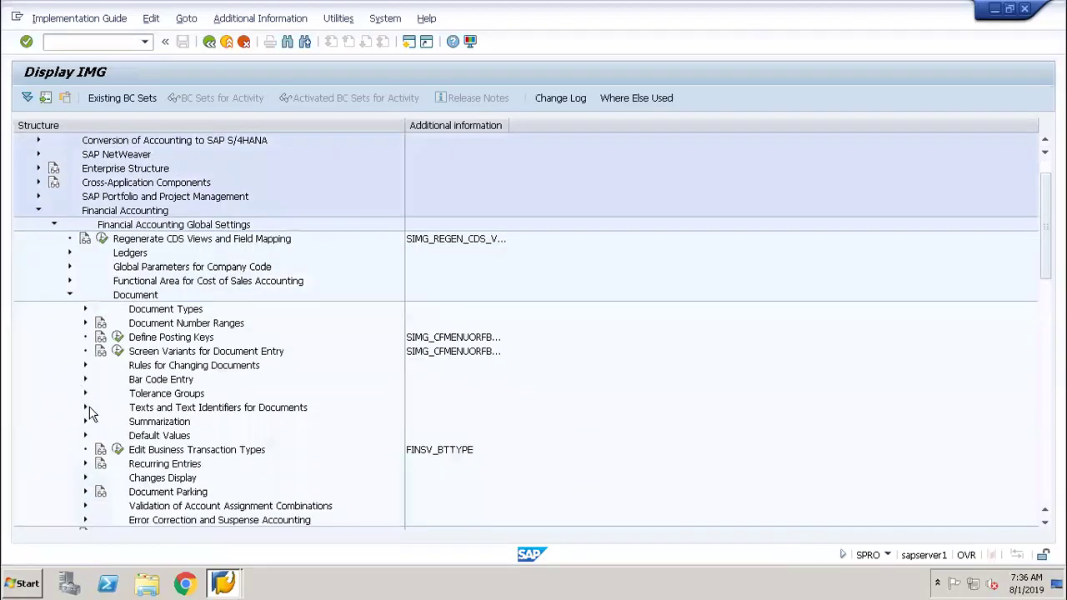
left_click(85, 464)
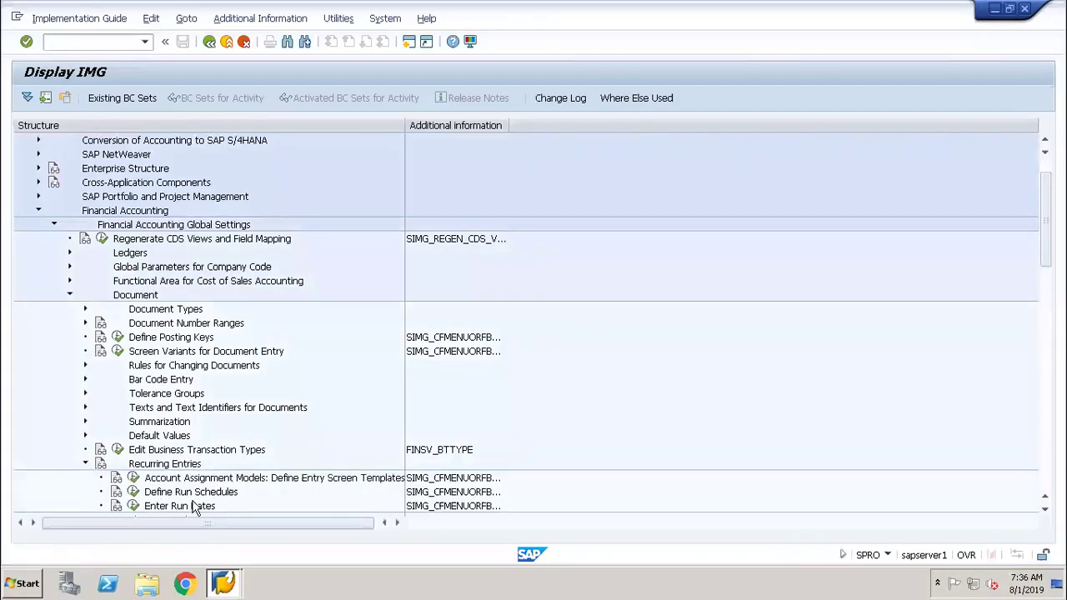
Step: Open the Define Run Schedules activity under Recurring Entries
left_click(199, 494)
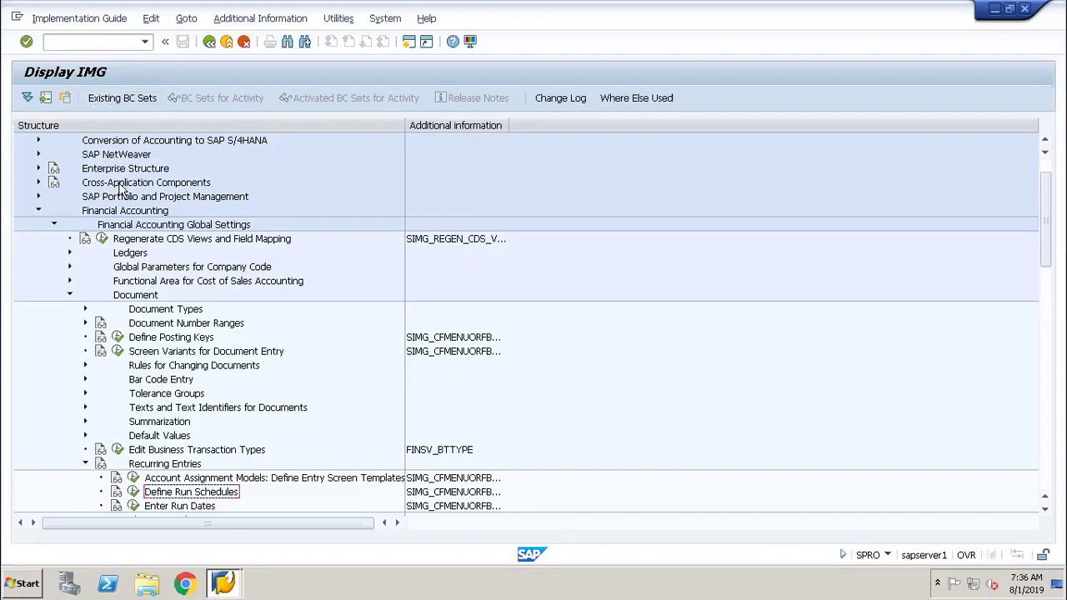
left_click(119, 212)
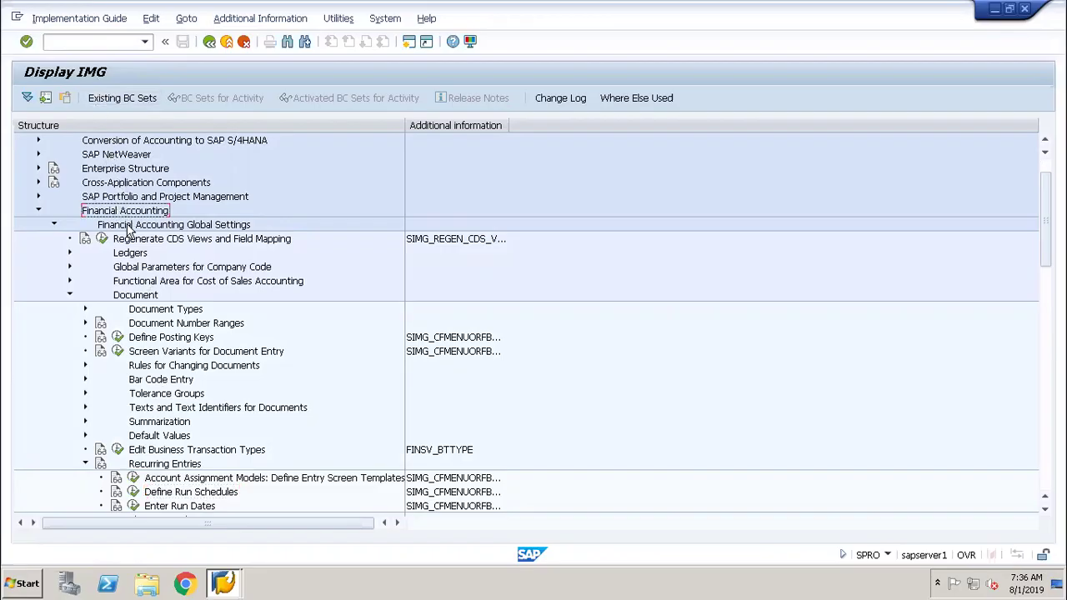
left_click(130, 227)
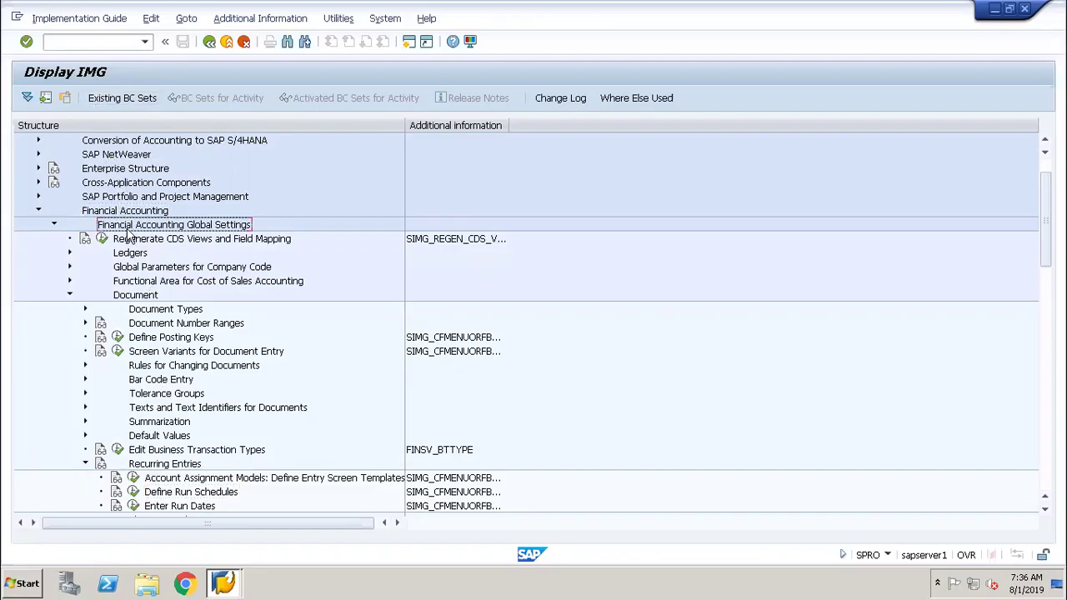
left_click(131, 297)
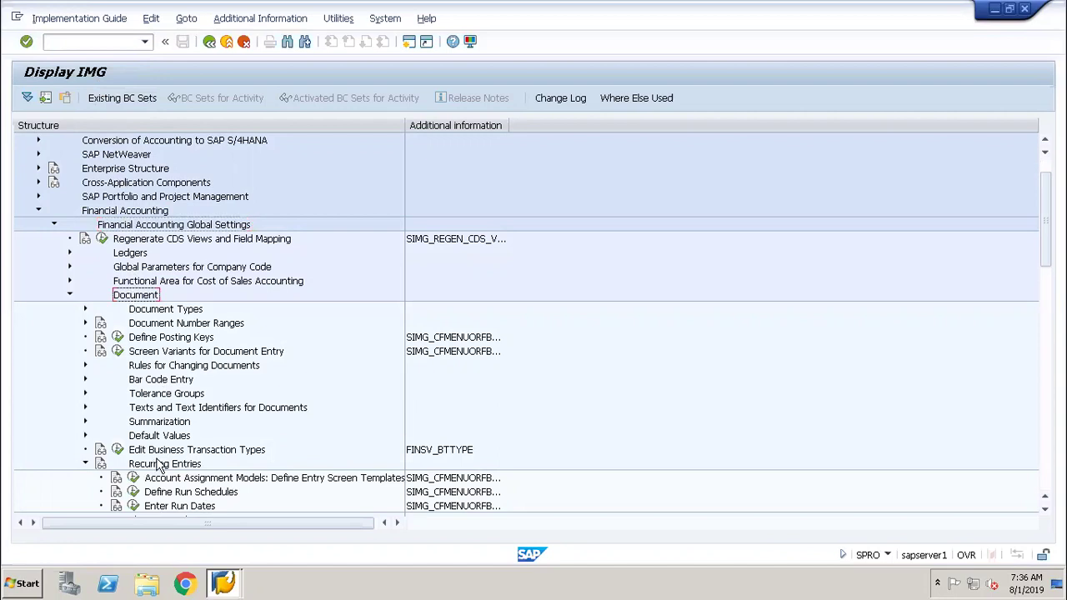
left_click(158, 467)
left_click(171, 493)
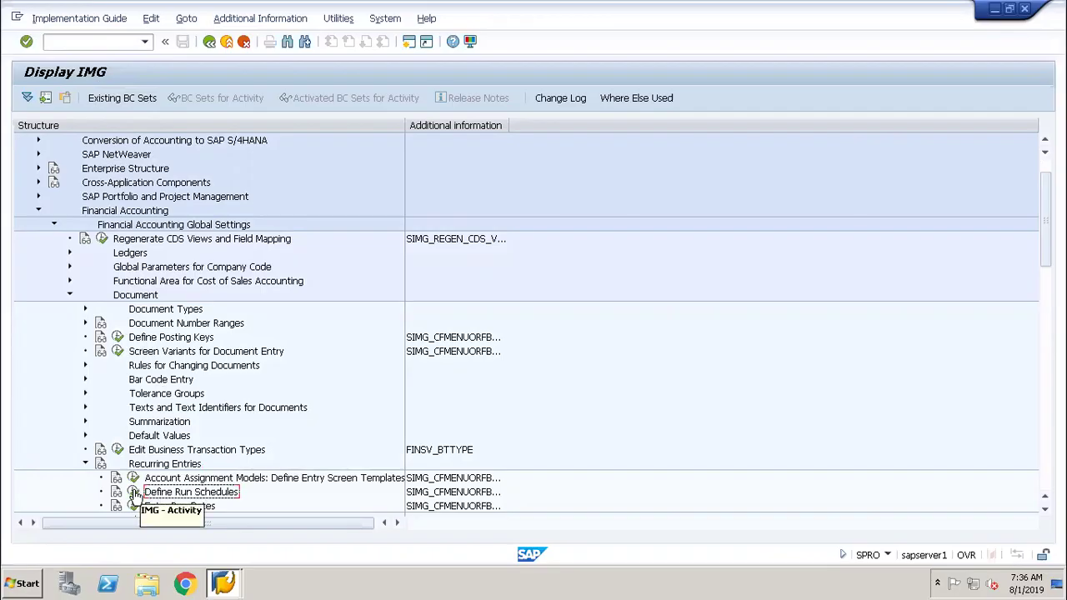
left_click(134, 494)
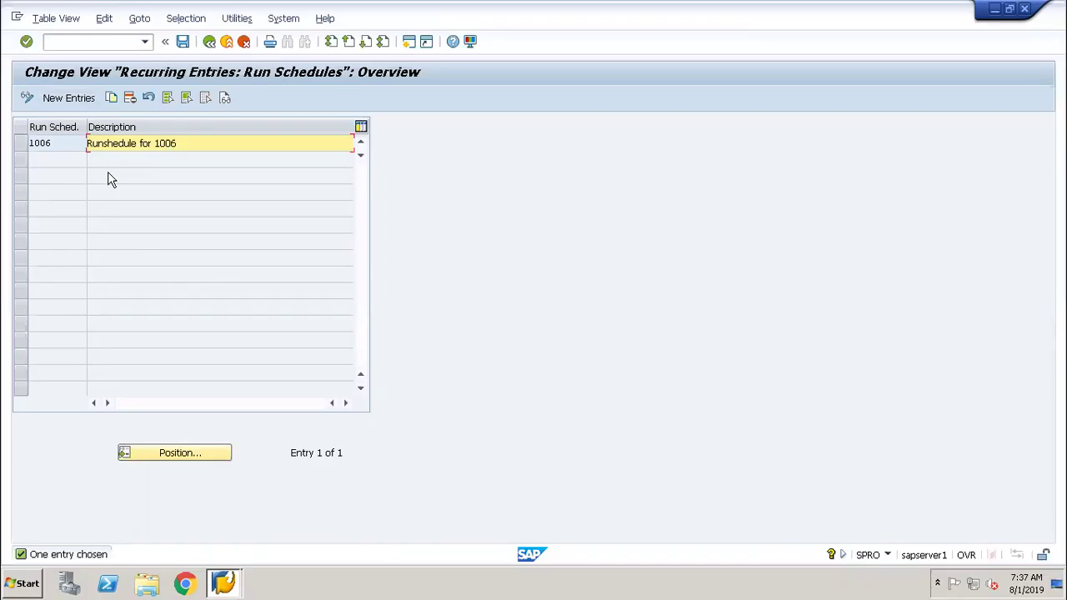
Step: Add run schedule 1248 with the description "Recurring Documents" and save it to the proposed customizing request
left_click(70, 98)
type("1248")
key("Tab")
type("Recurring Documents")
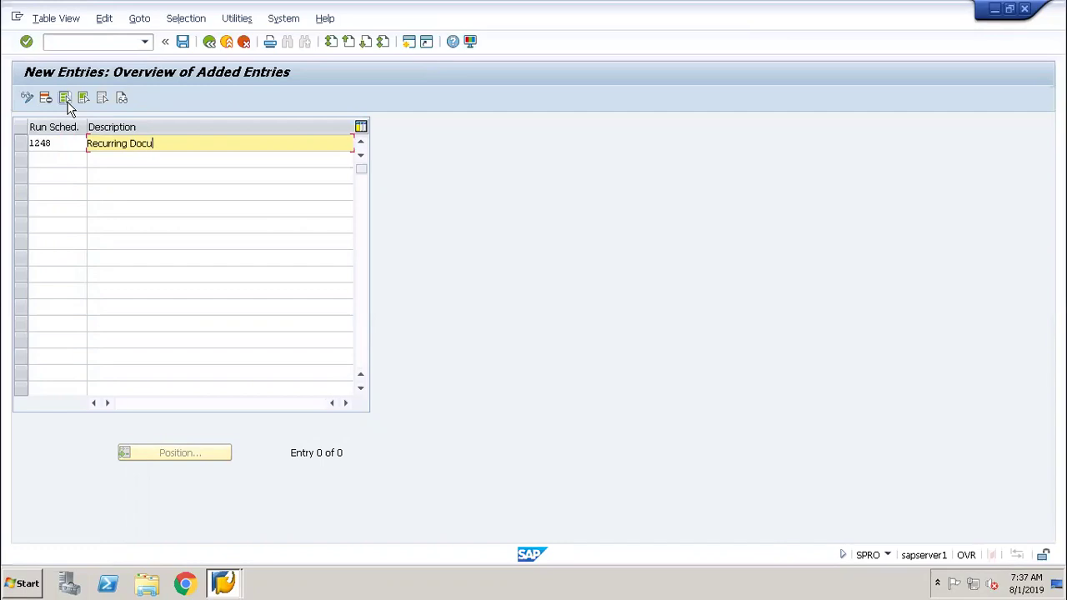
key("Return")
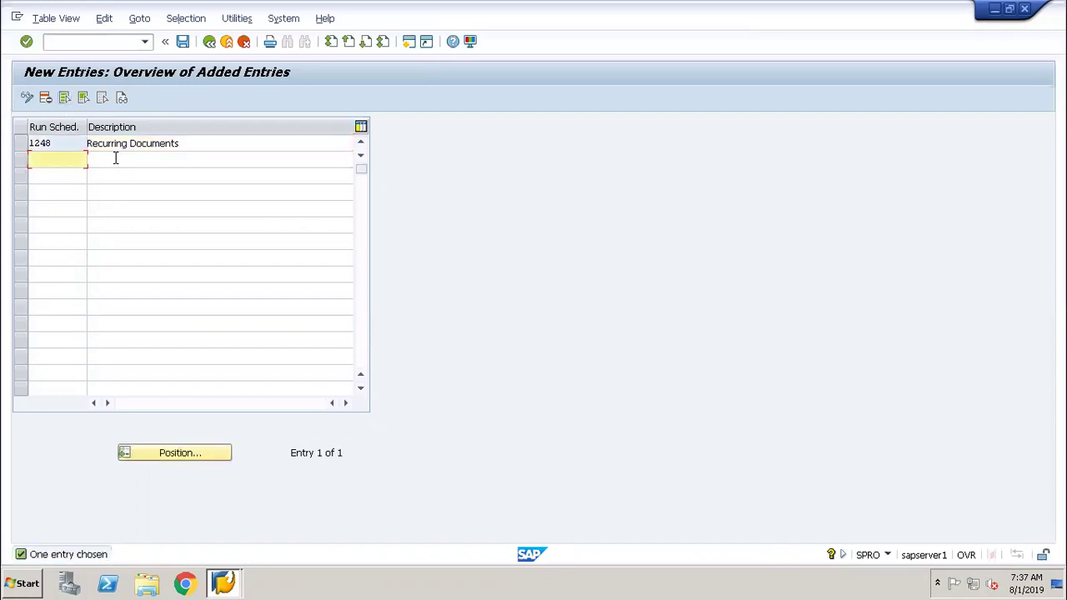
left_click(183, 43)
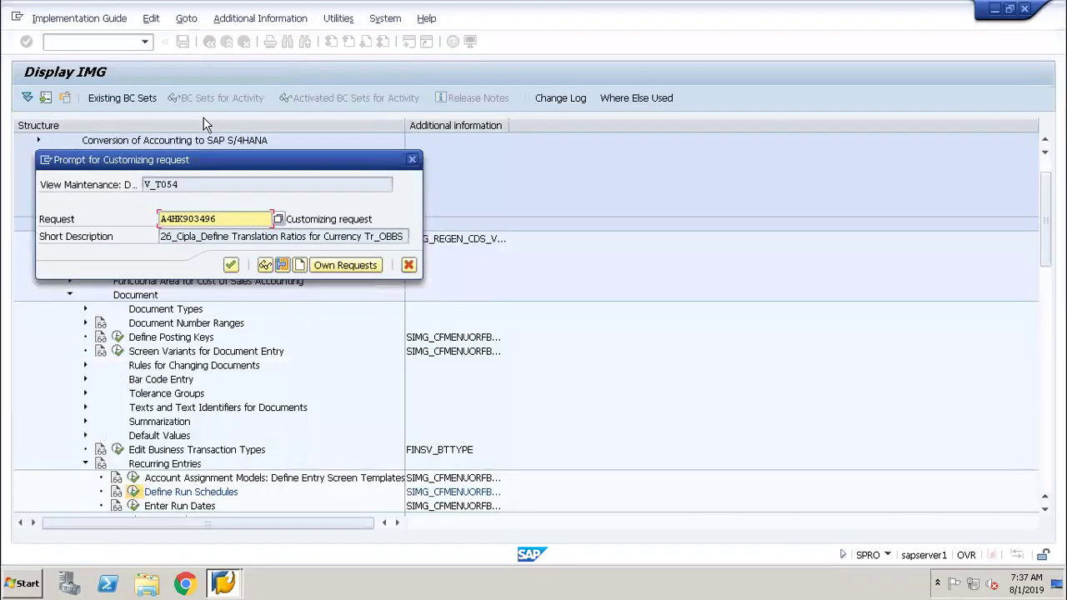
left_click(231, 266)
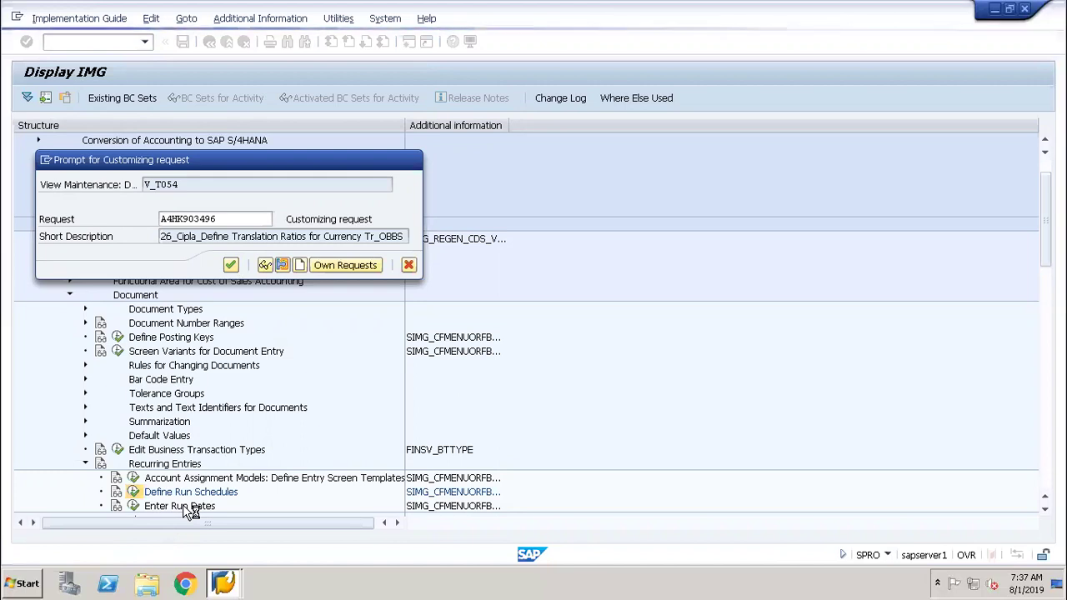
key("Return")
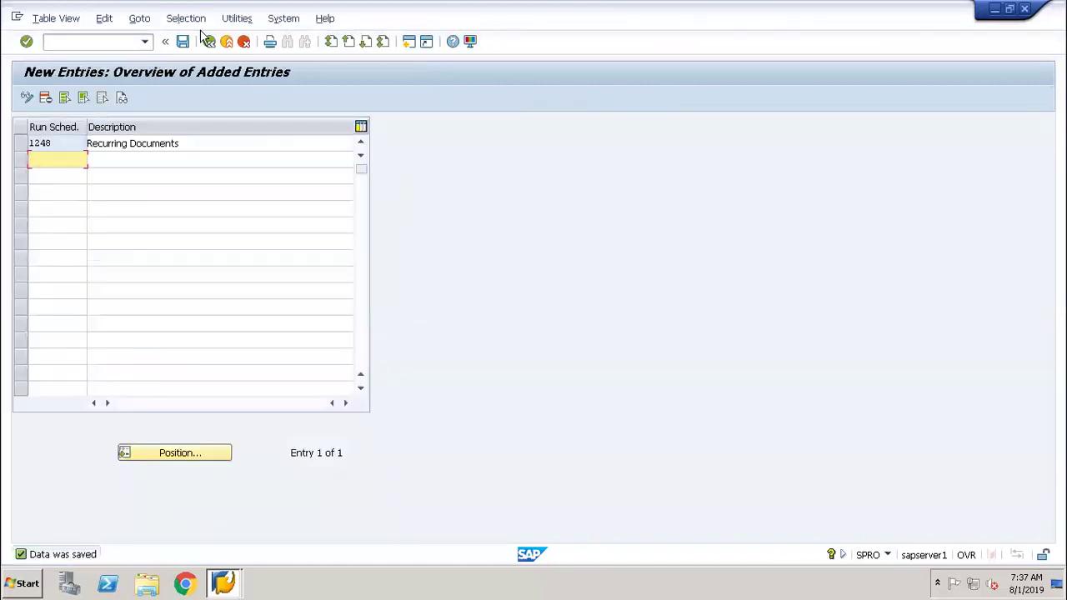
Step: Return to the implementation guide and open the Enter Run Dates activity under Recurring Entries
left_click(209, 42)
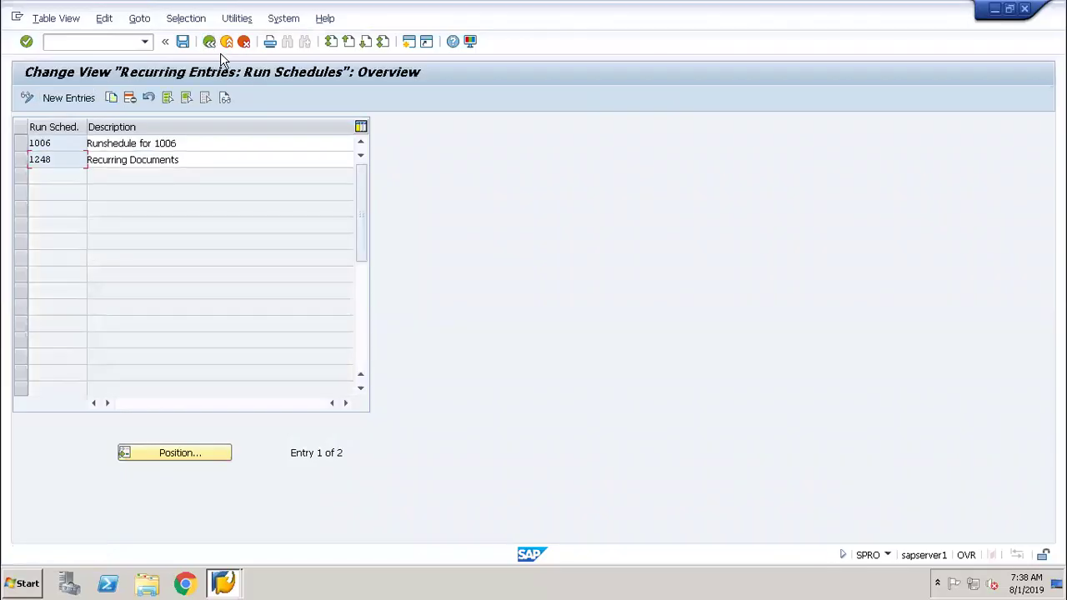
left_click(212, 45)
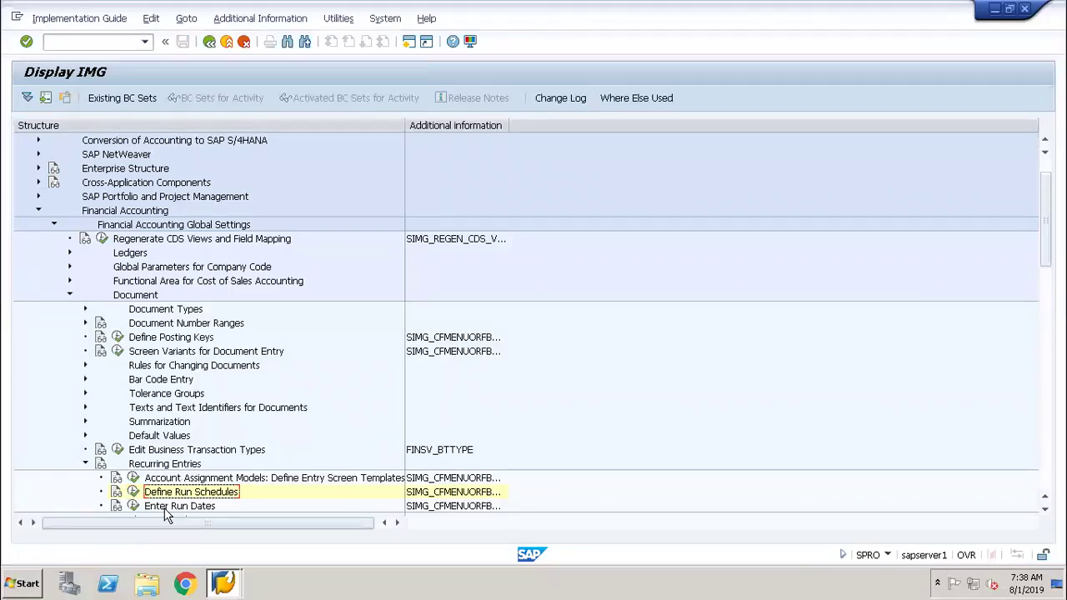
left_click(166, 511)
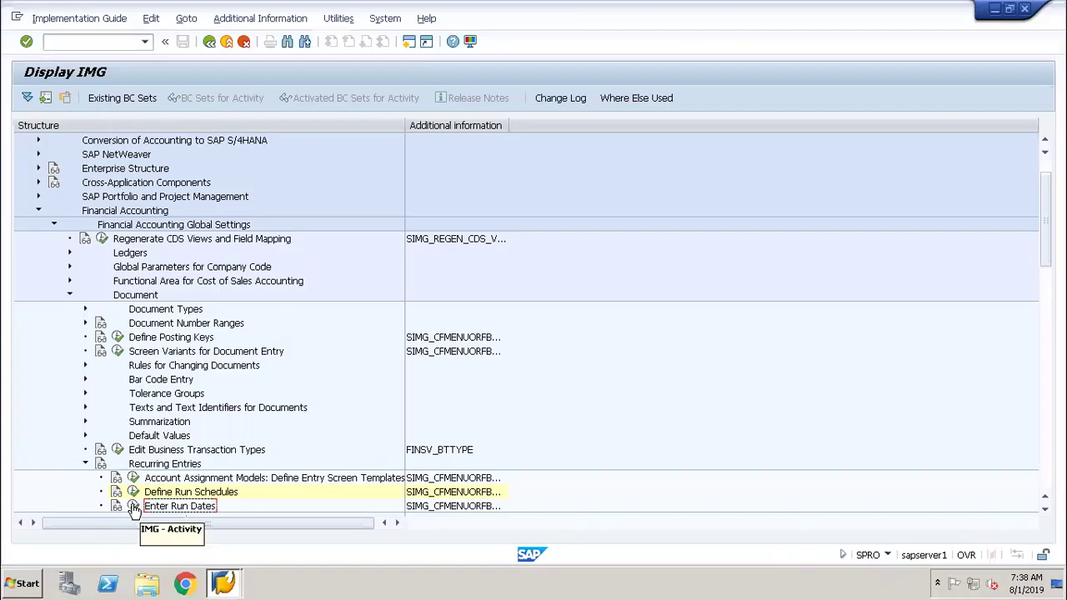
left_click(133, 506)
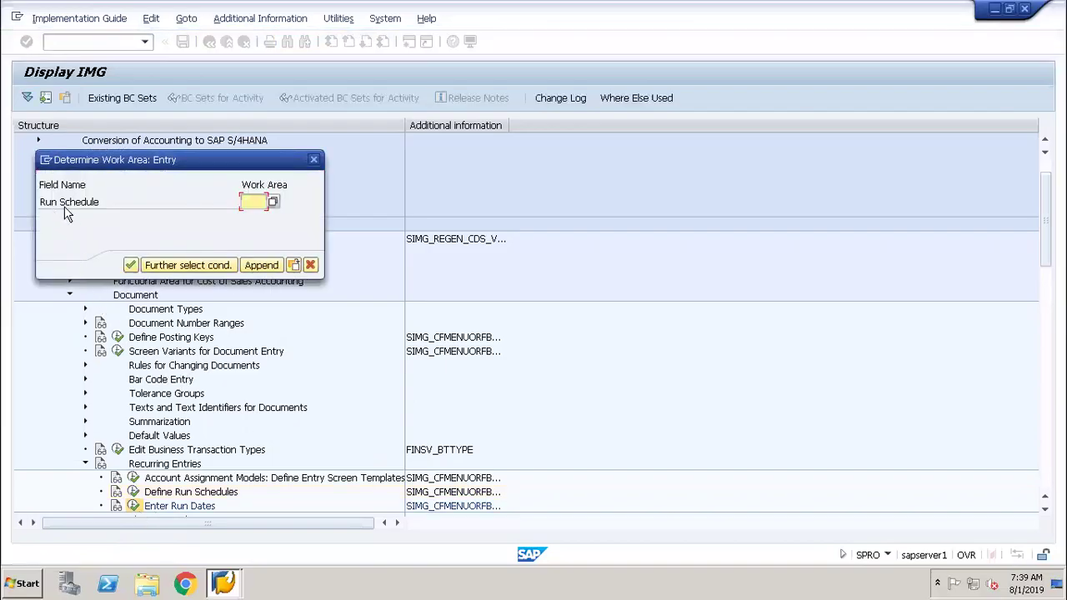
Step: Choose run schedule 1248, Recurring Documents, as the work area and continue to its run dates
left_click(274, 201)
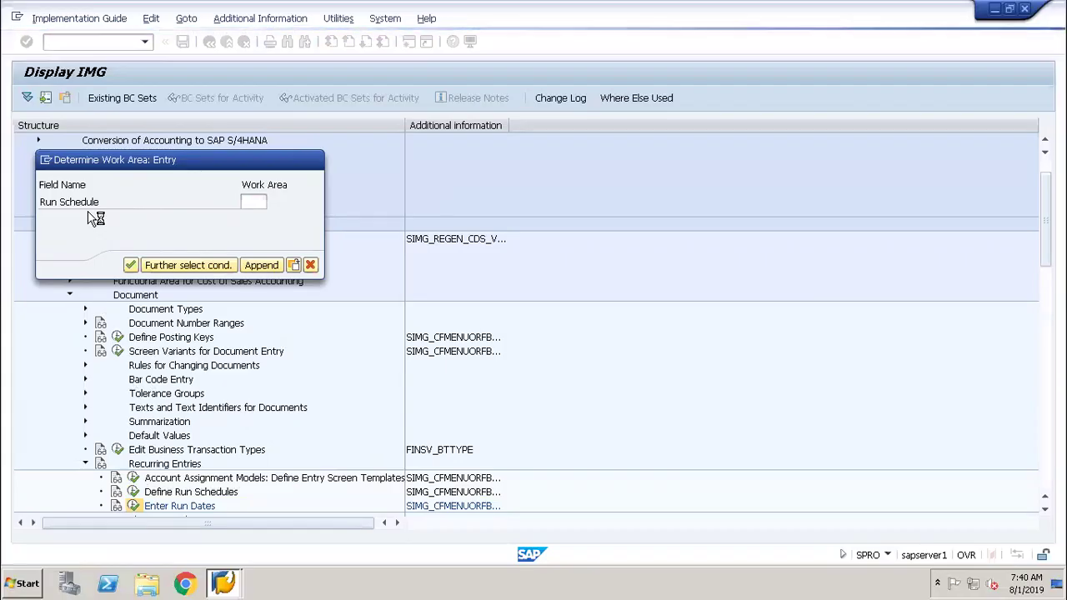
left_click(163, 265)
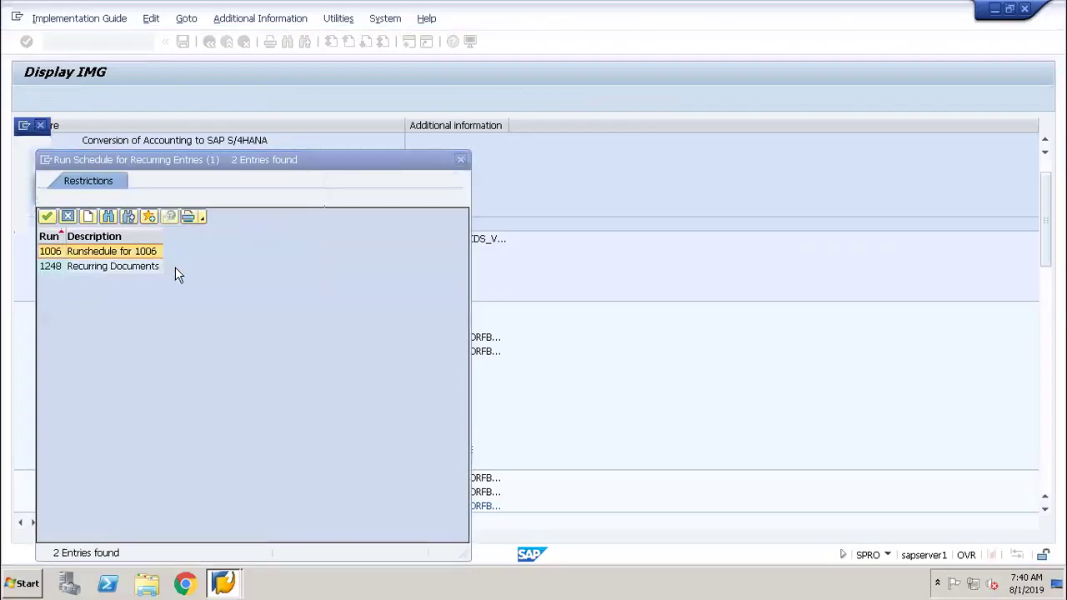
left_click(59, 268)
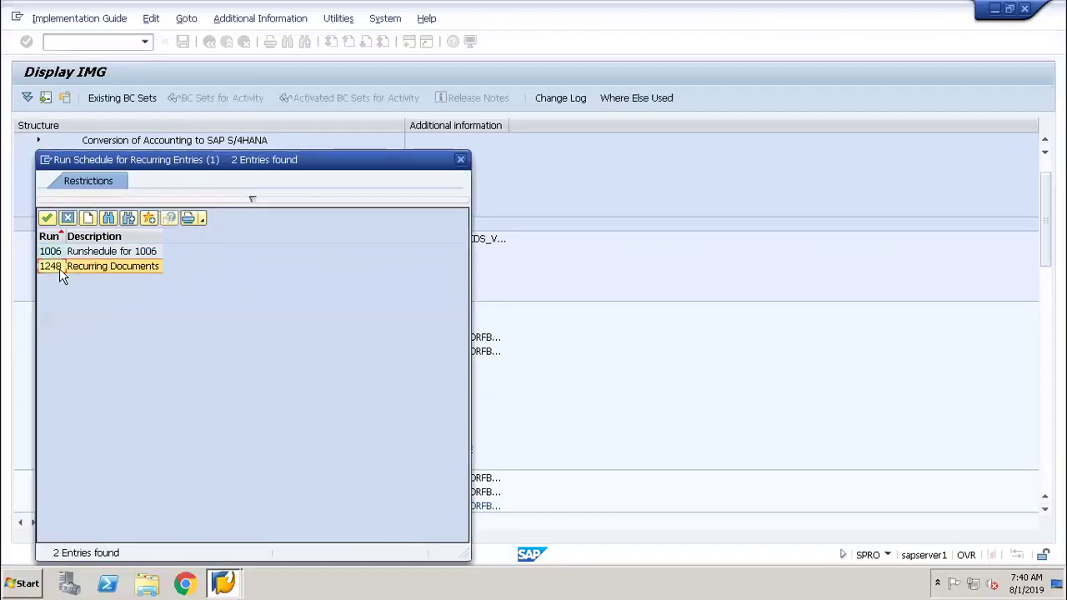
double_click(59, 269)
left_click(134, 266)
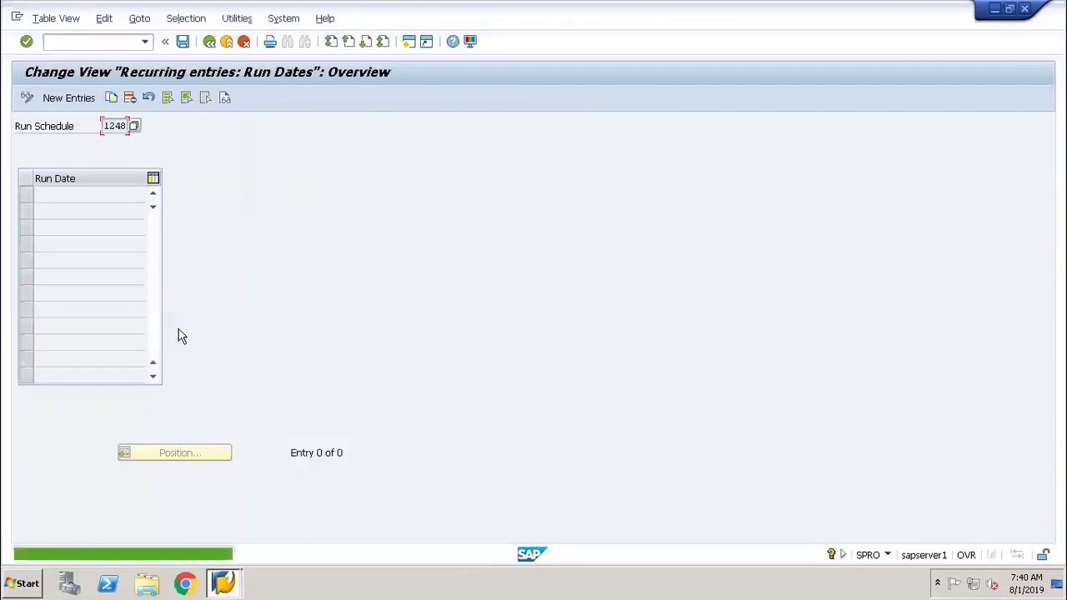
Step: Create new run date entries for schedule 1248 with the dates 15.07.2019, 31.07.2019 and 15.08.2019
left_click(71, 102)
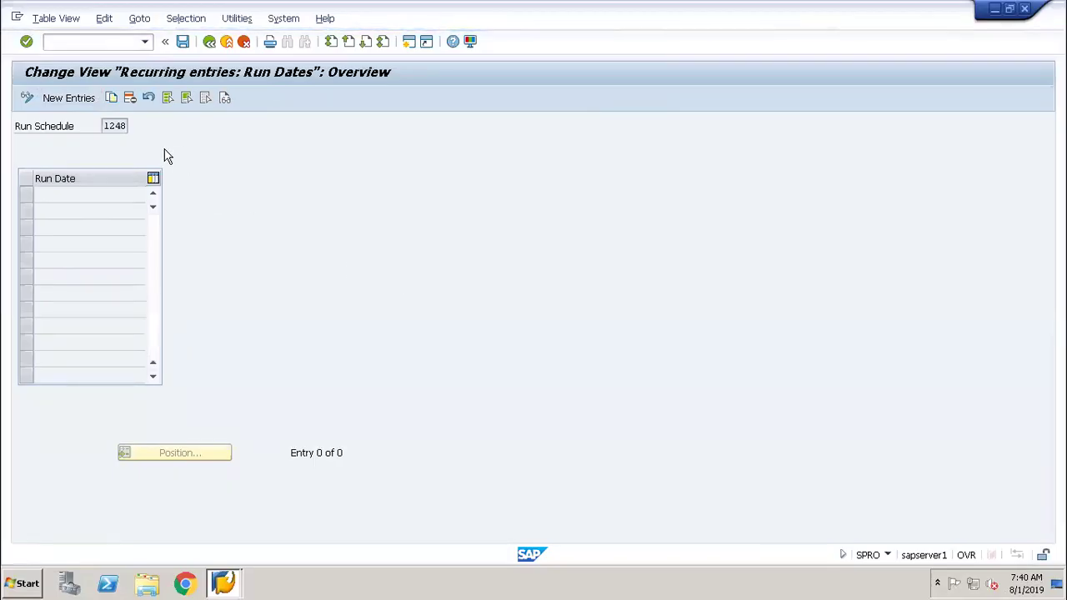
key("F5")
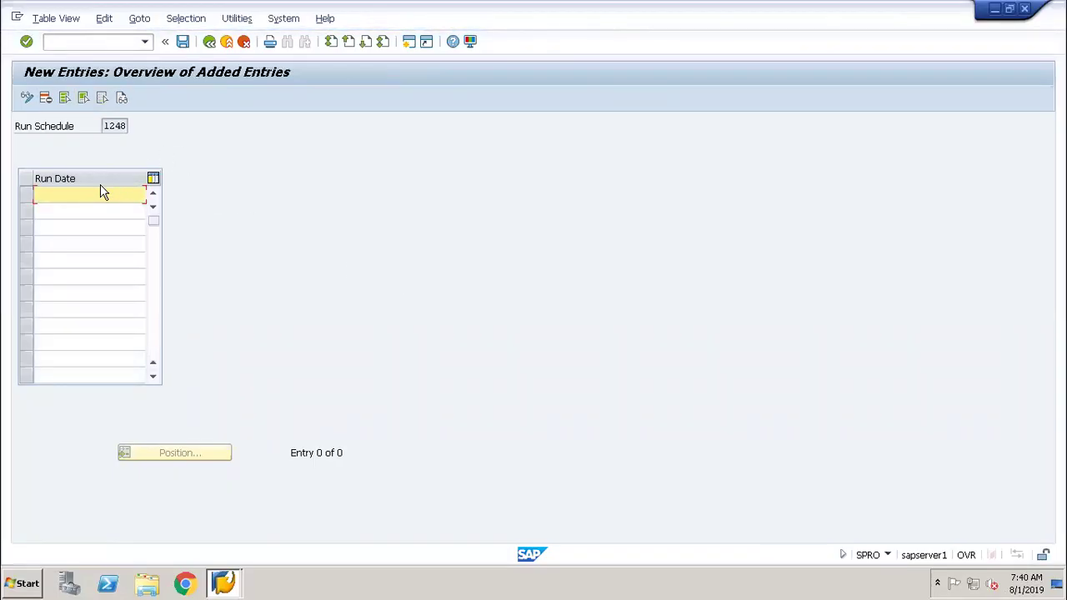
type("15.07.2019")
key("Return")
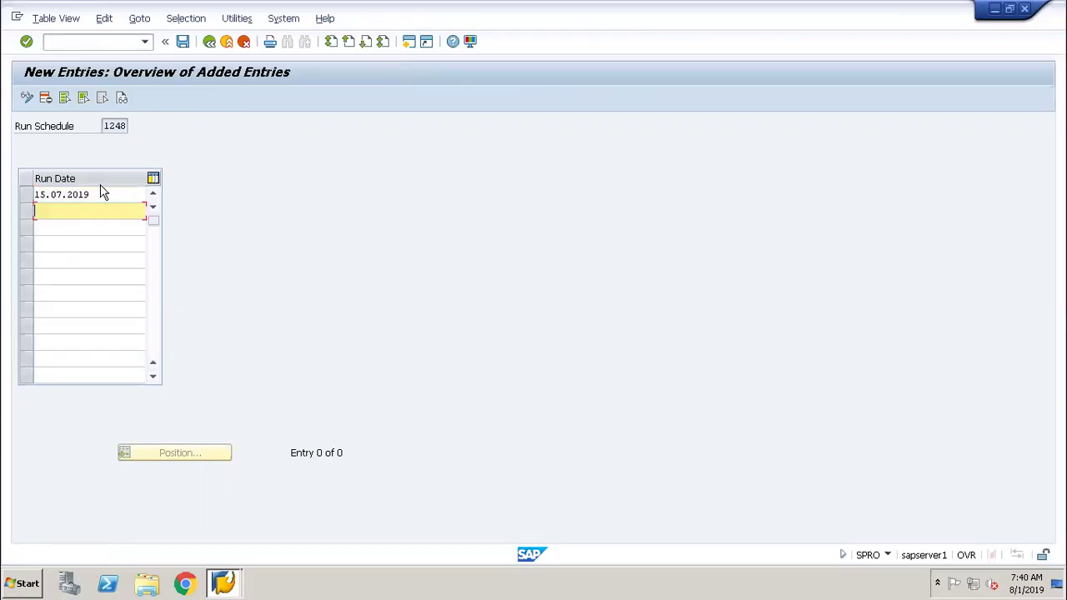
type("31.07.2019")
key("Return")
type("15.08.2019")
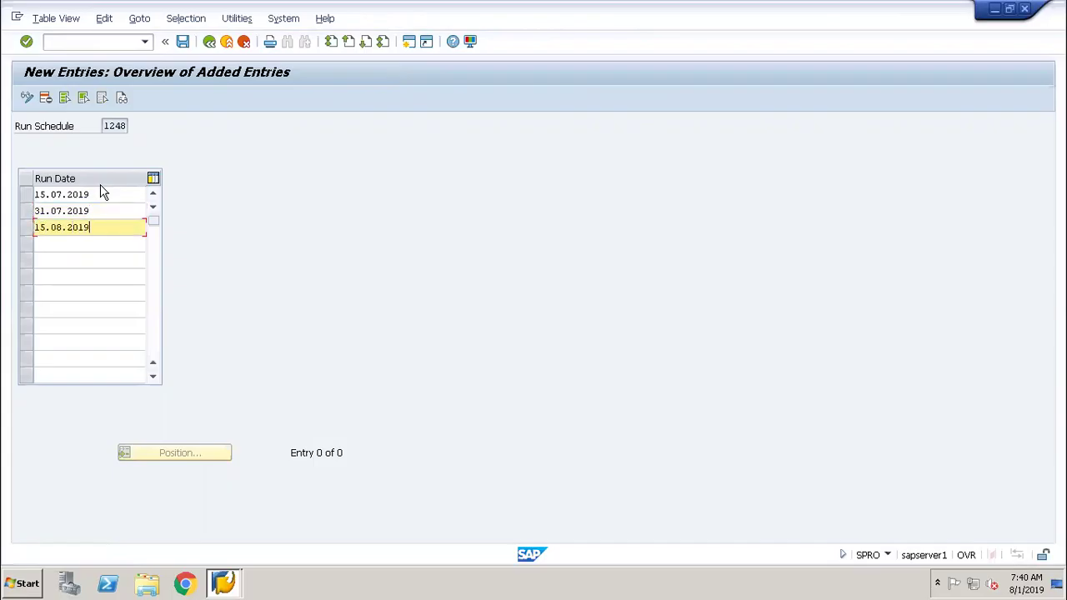
key("Return")
Step: Enter 31.08.2019 as the fourth run date
type("31.078.201")
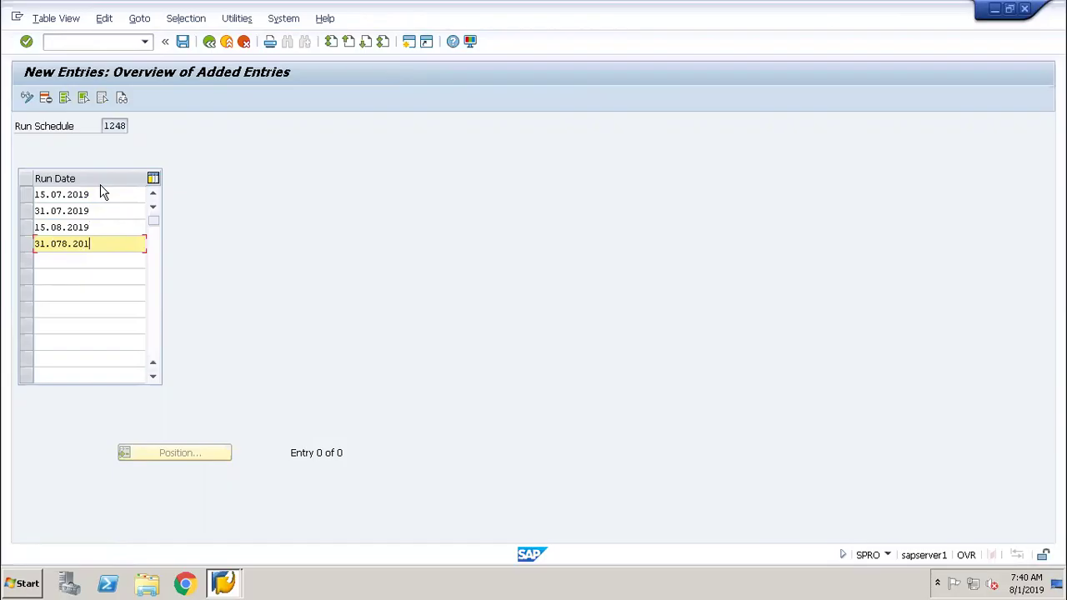
key("Left")
key("Left")
key("Left")
key("Left")
key("Delete")
type("8")
key("Right")
key("Right")
key("Right")
type("9")
key("Down")
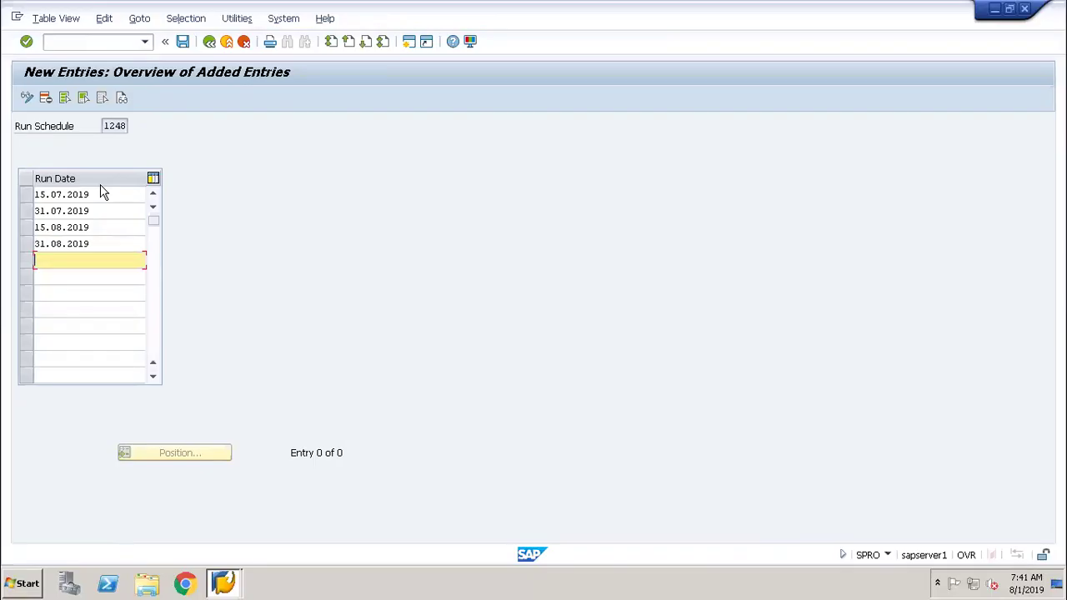
Step: Add the September run dates 15.09.2019 and 30.09.2019
type("15.09.2019")
key("Down")
type("30.09.2019")
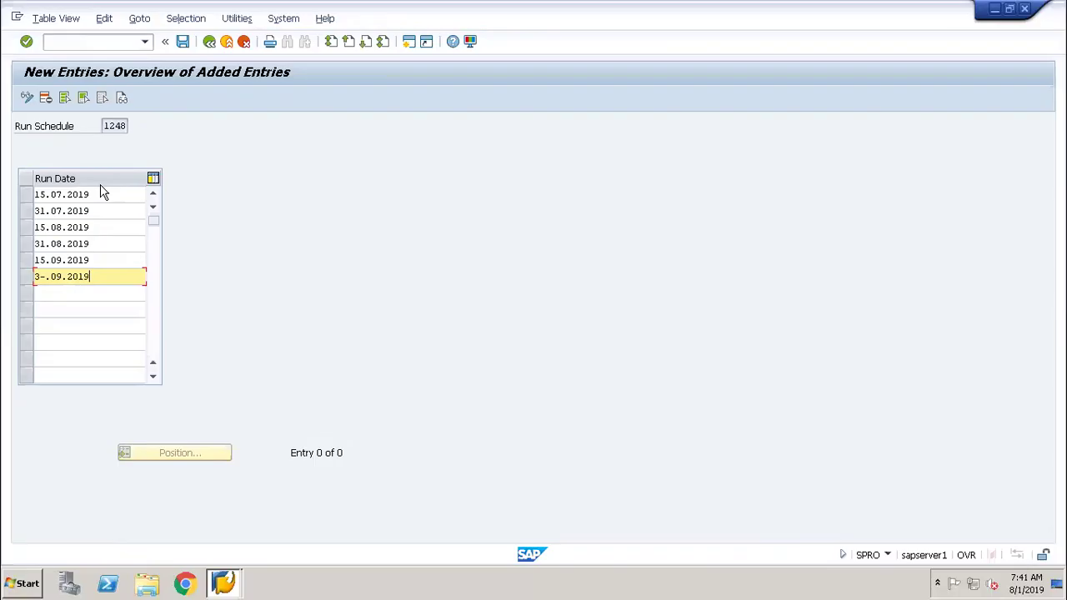
key("Left")
key("Left")
key("Left")
key("Left")
key("Left")
key("Left")
key("Left")
key("Left")
key("Left")
type("0")
key("Down")
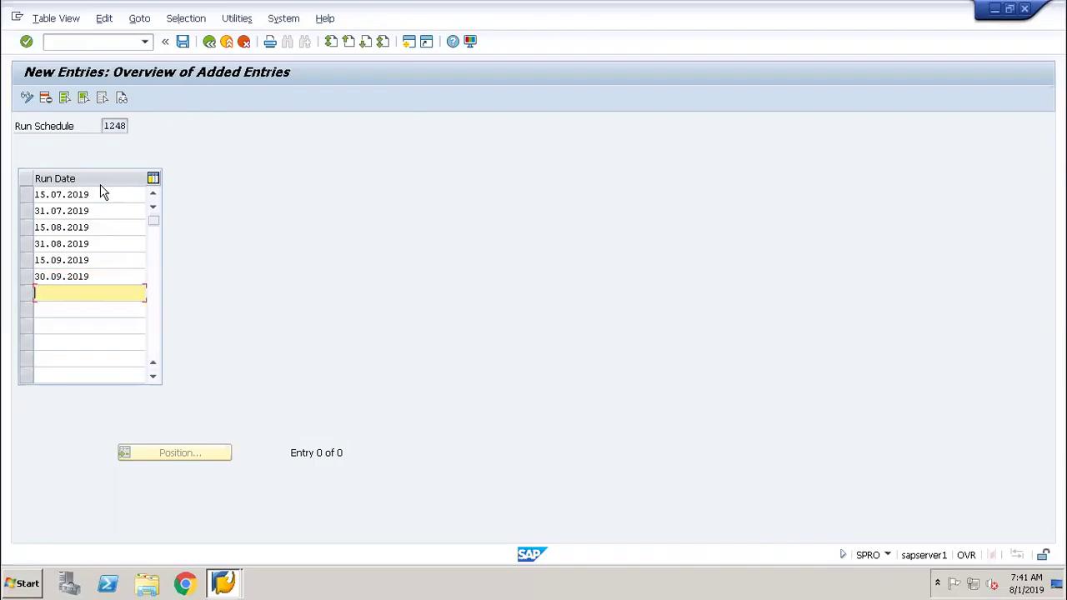
Step: Add the October and November run dates 15.10.2019, 31.10.2019, 15.11.2019 and 30.11.2019
type("15.10.2019")
key("Down")
type("31.10.2019")
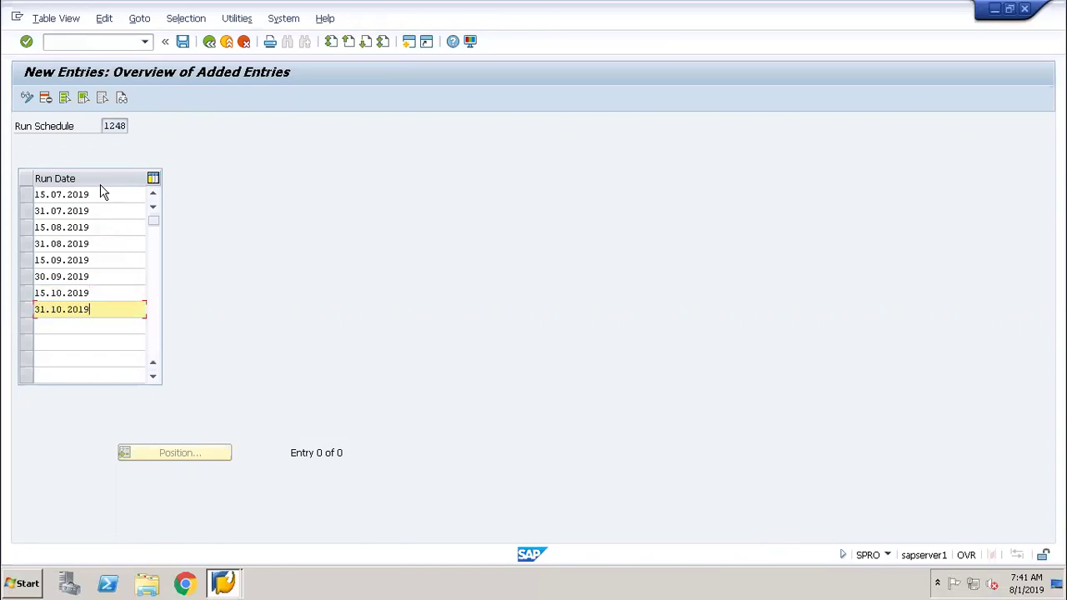
key("Down")
type("15.2")
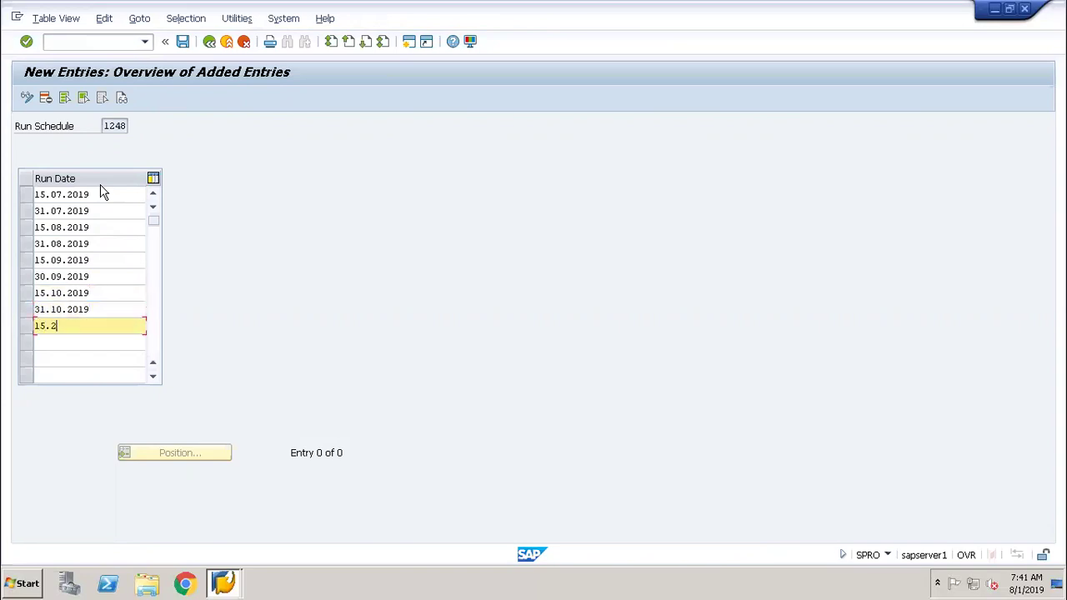
type("1.2019")
key("Down")
type("30.1")
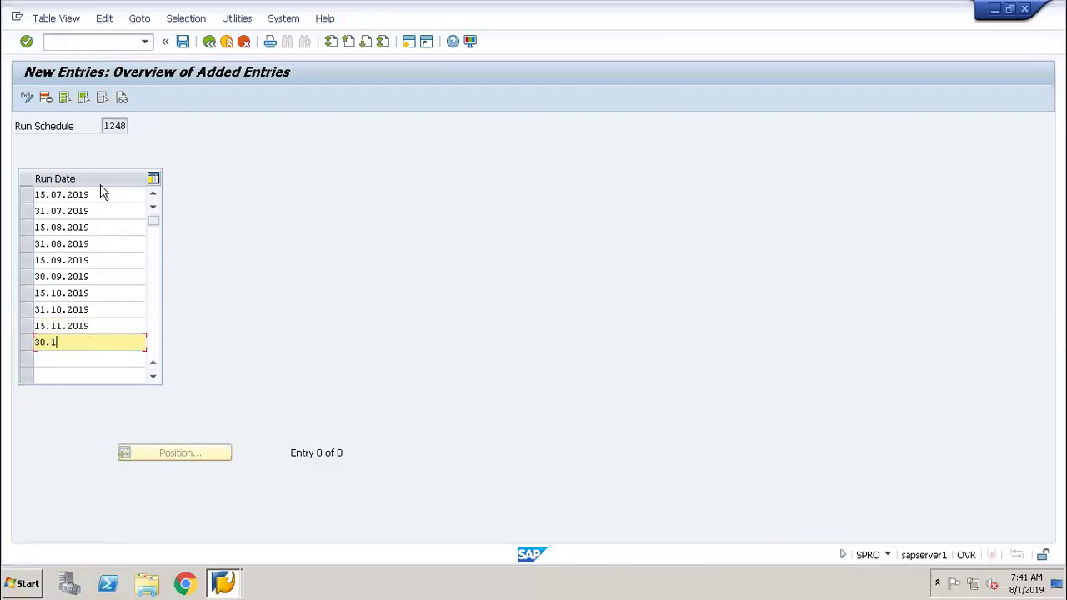
type("1.2019")
Step: Add the December run dates 15.12.2019 and 31.12.2019 and save the entries under customizing request A4HK903496
key("Down")
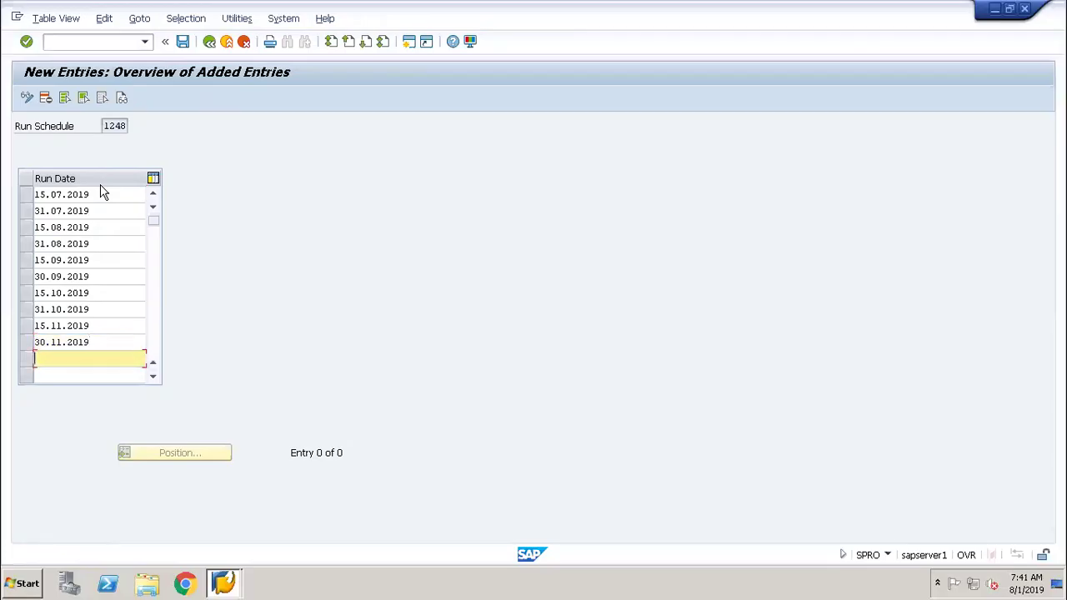
type("15.12.2019")
key("Down")
type("31.")
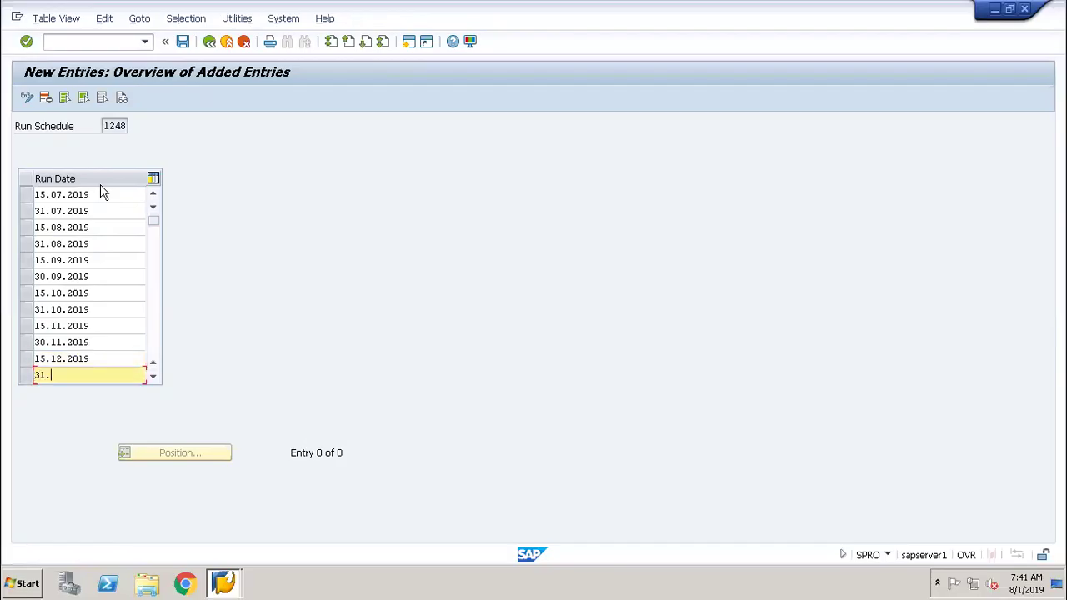
type("12.2019")
left_click(179, 45)
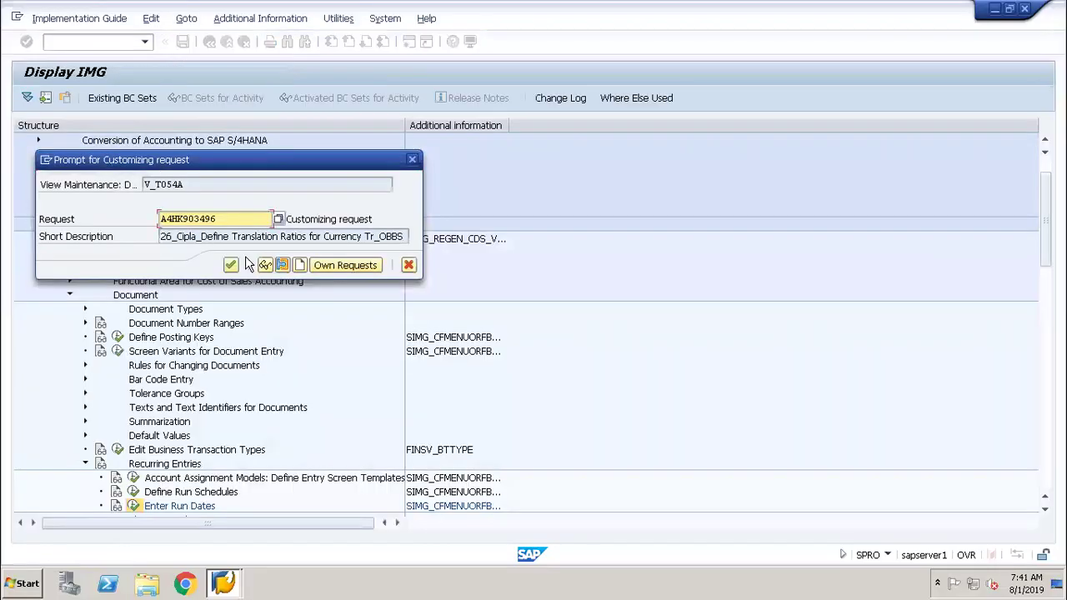
left_click(235, 268)
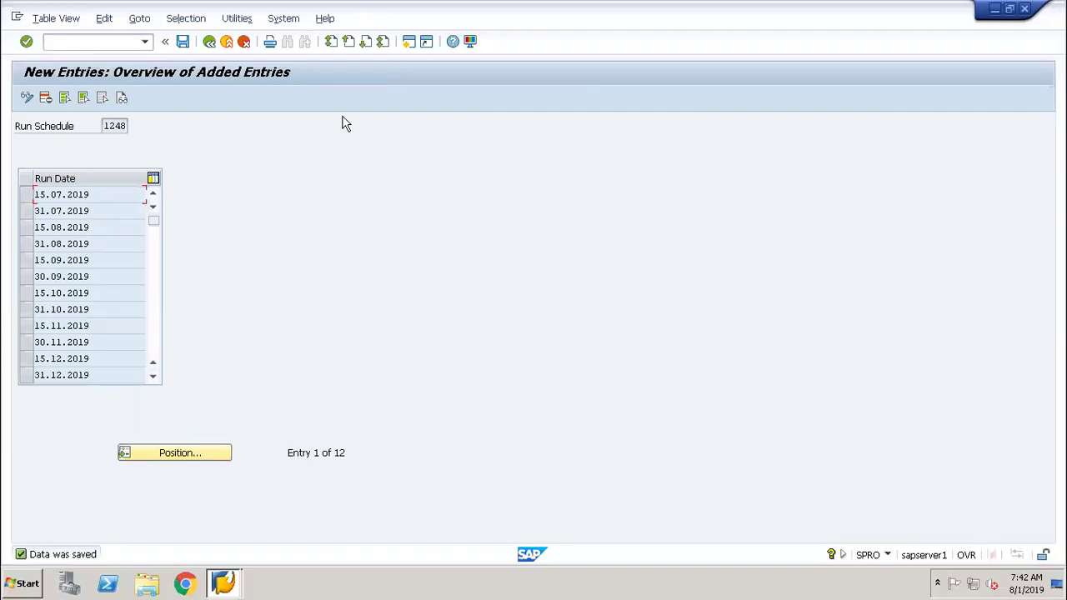
Step: Open a new session and expand Accounting, Financial Accounting, General Ledger, Document Entry down to Reference Documents
left_click(407, 43)
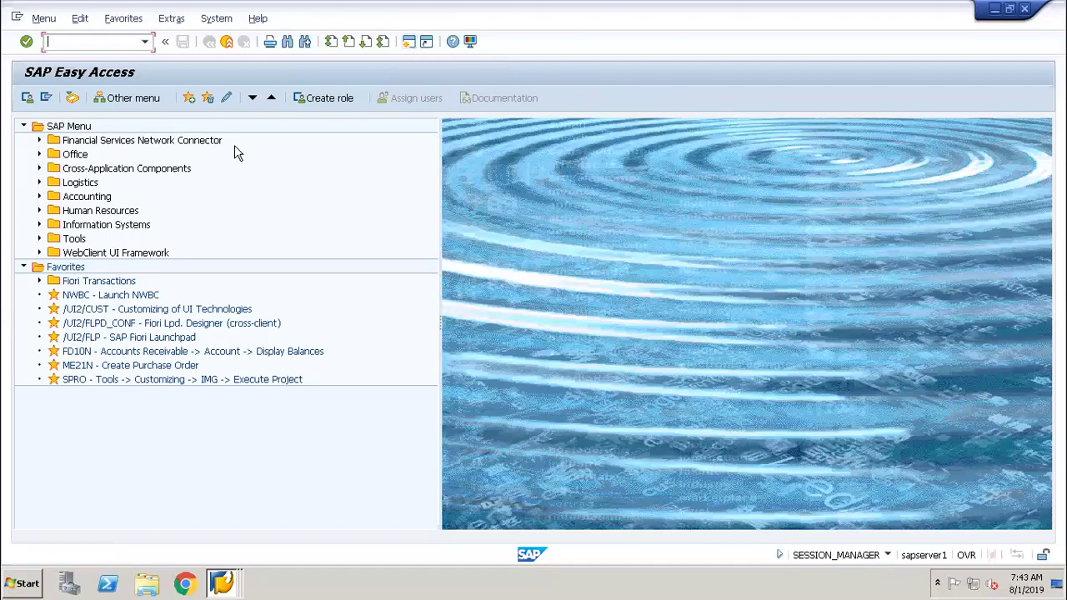
left_click(40, 197)
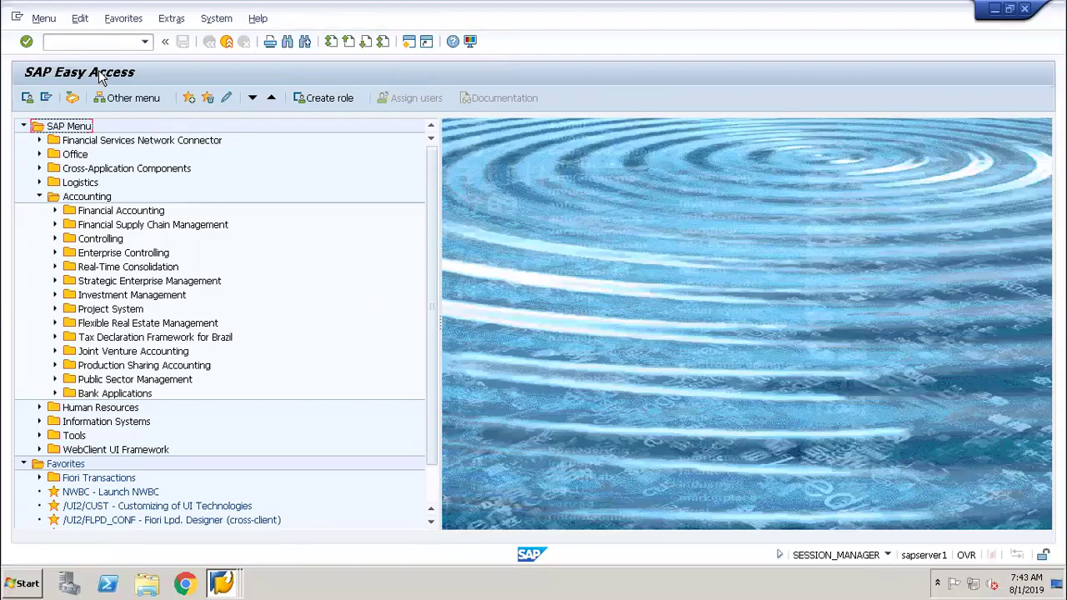
left_click(56, 211)
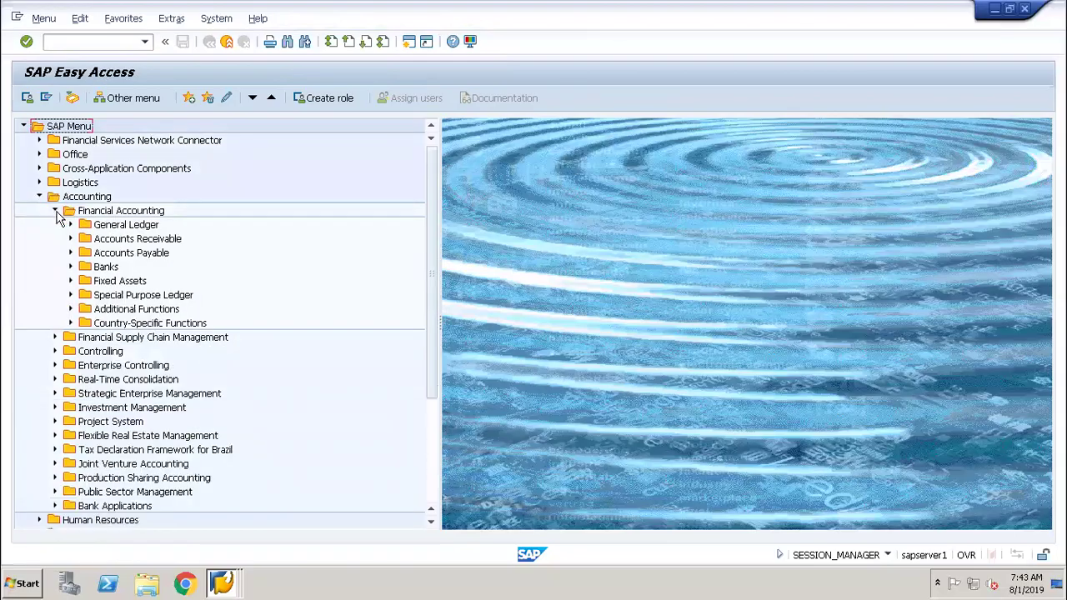
left_click(70, 226)
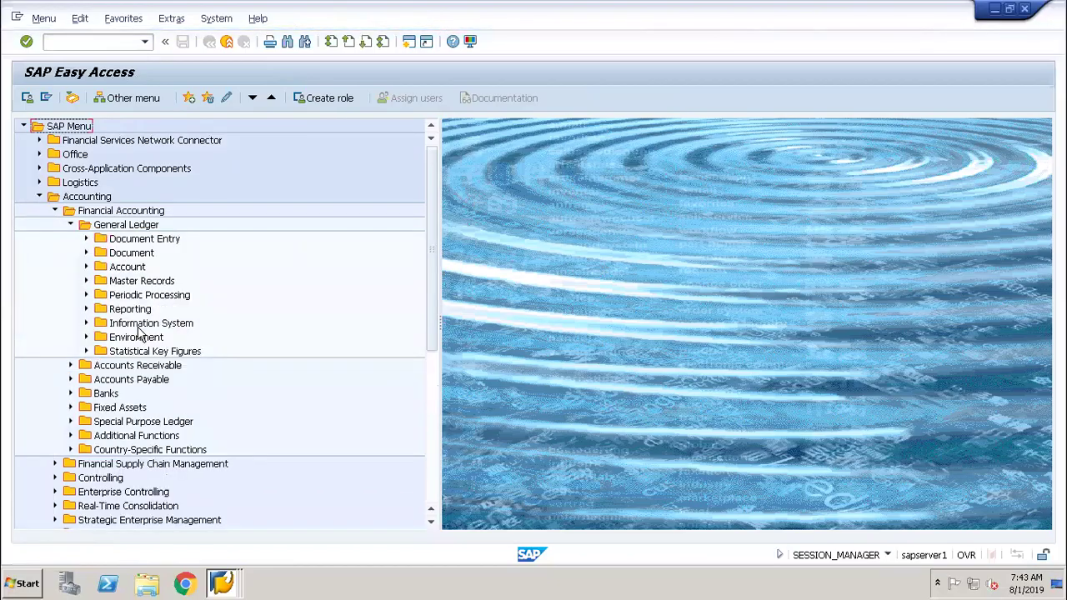
left_click(86, 240)
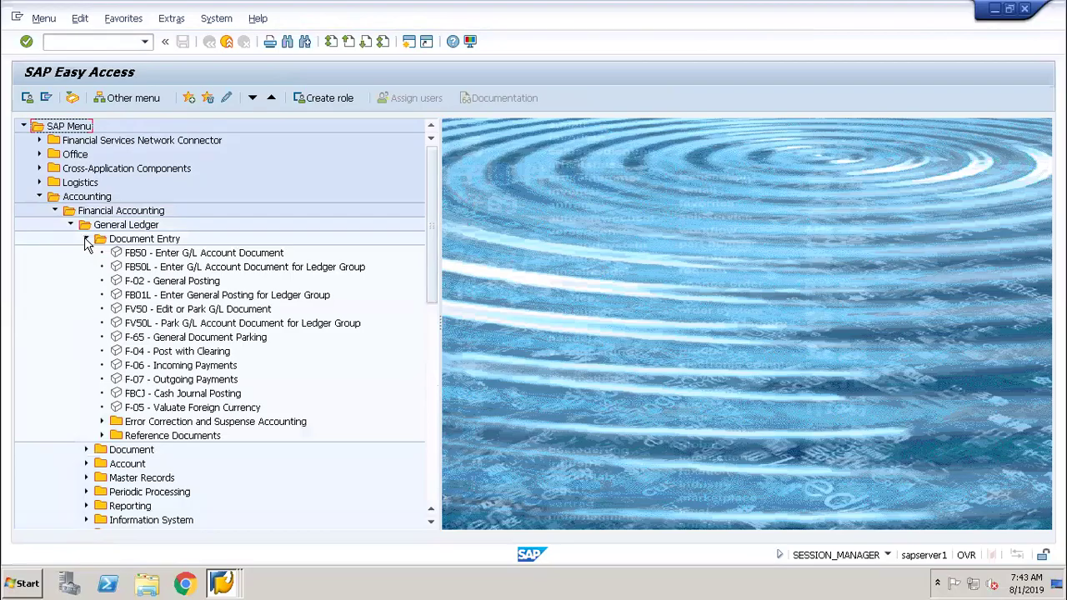
left_click(102, 437)
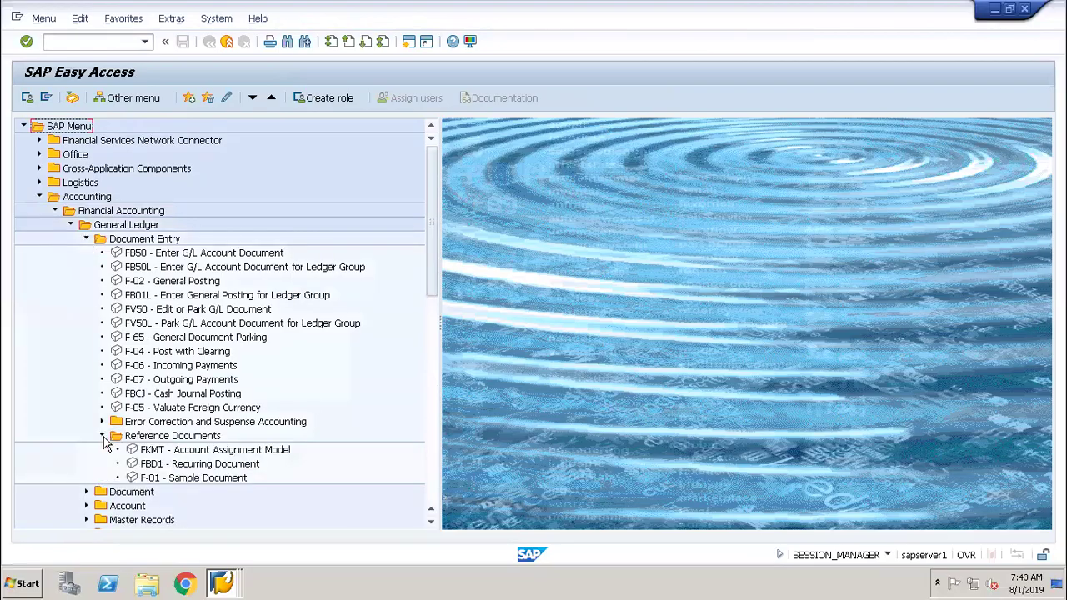
Step: Open the FBD1 Recurring Document transaction from the General Ledger reference documents
left_click(181, 469)
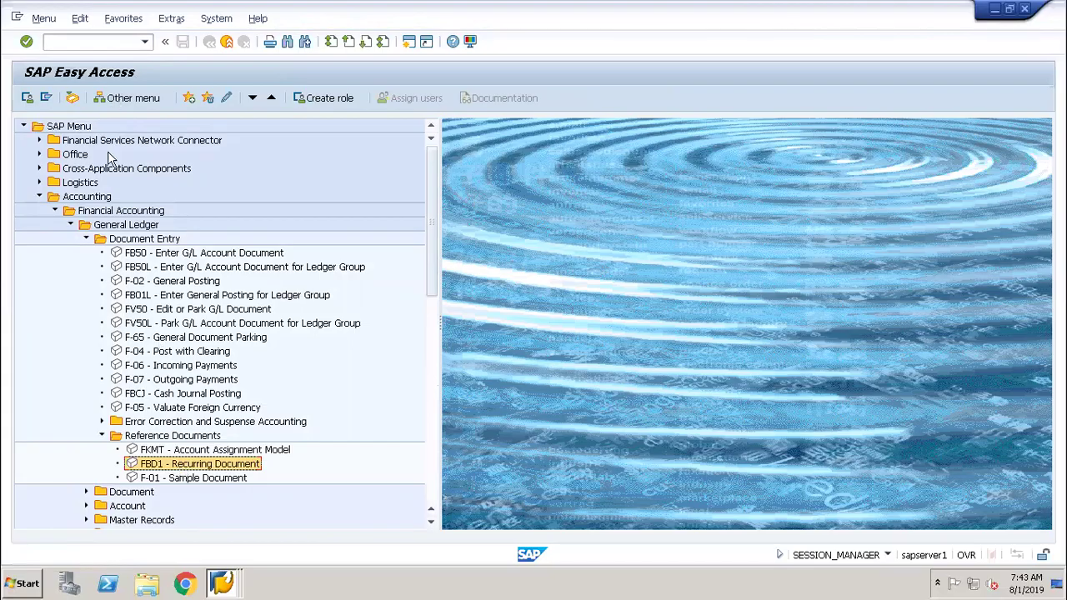
left_click(111, 197)
left_click(125, 213)
left_click(127, 227)
left_click(131, 241)
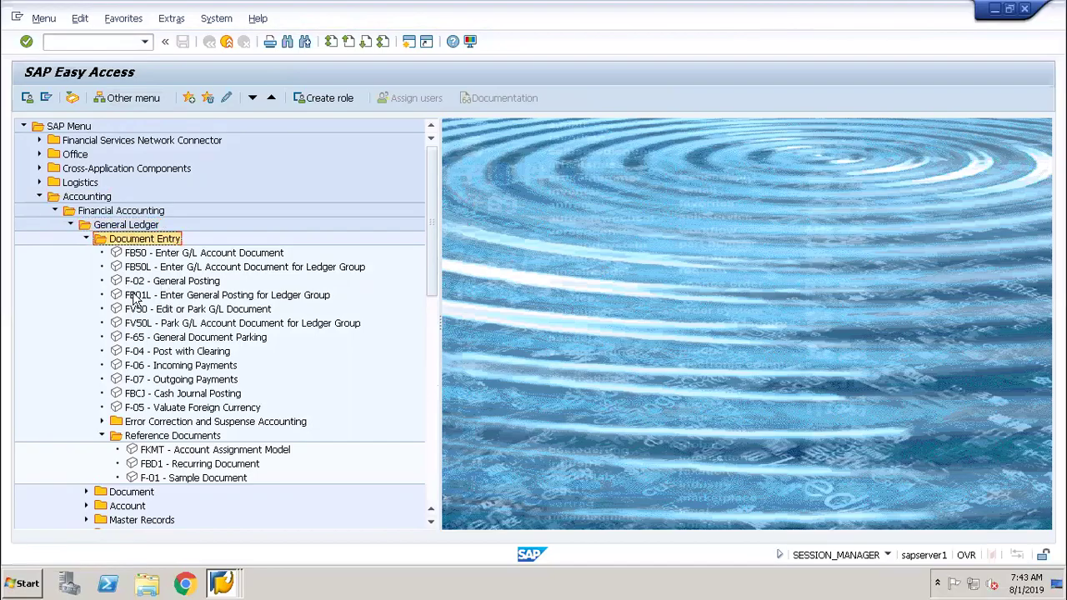
left_click(156, 437)
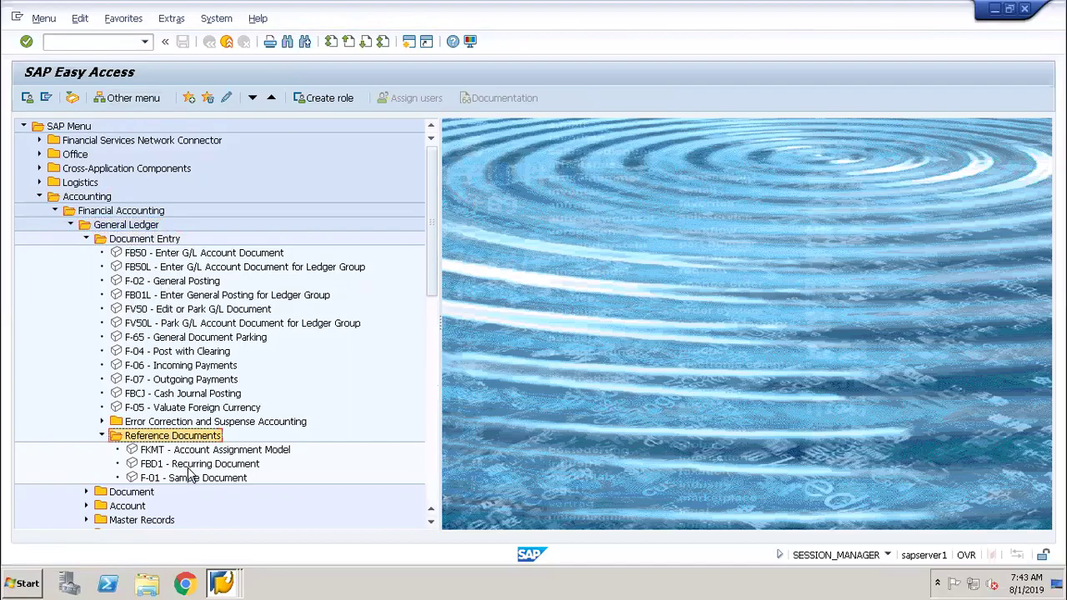
left_click(188, 467)
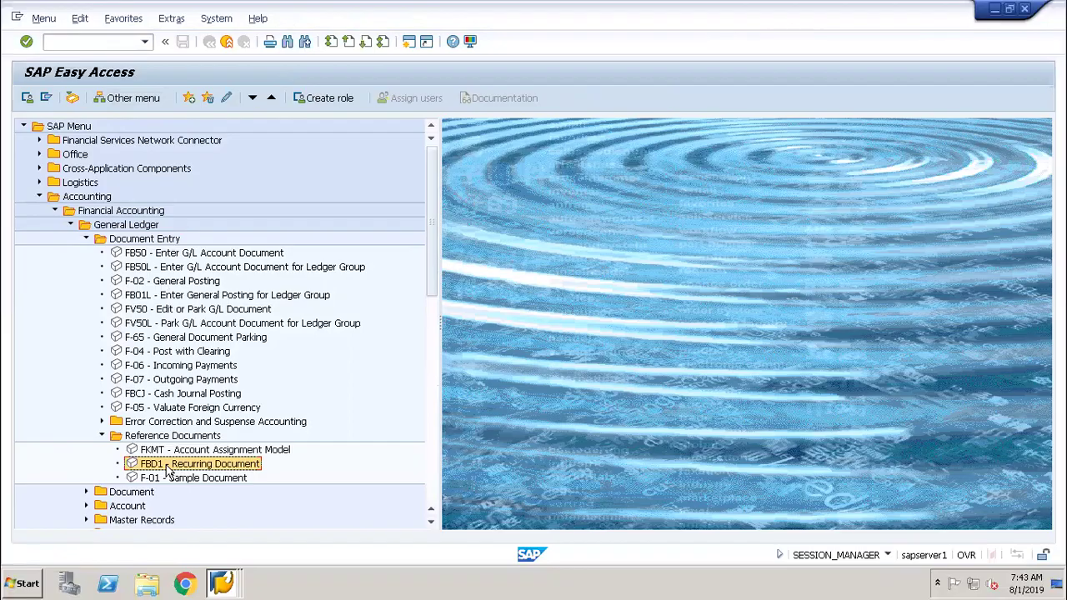
double_click(183, 471)
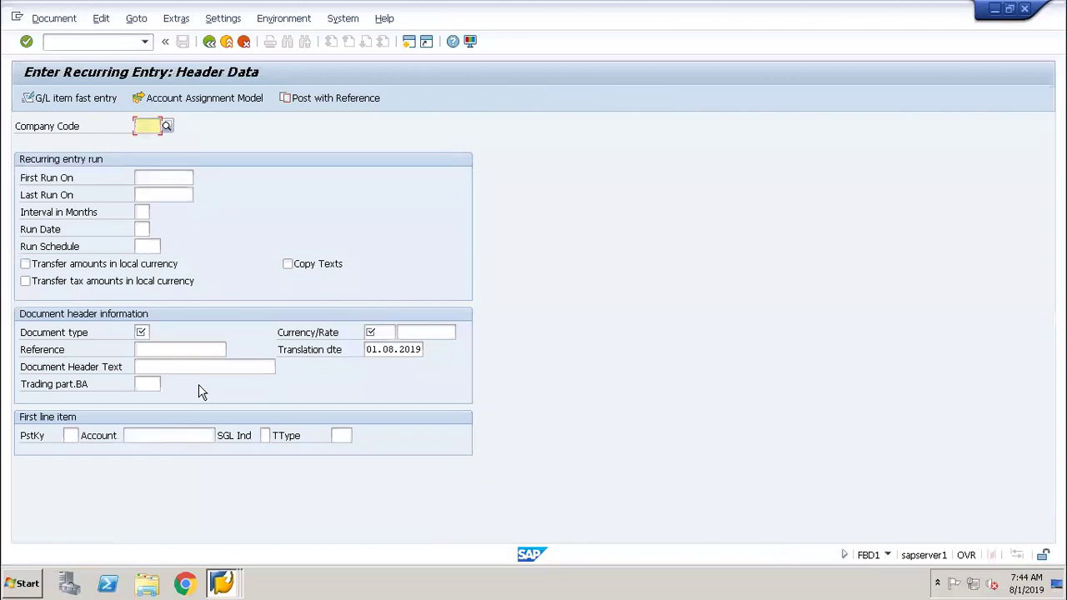
Step: Enter company code 1248 with the first run on 15.07.2019 and the last run on 31.12.2019
type("1248")
key("Return")
left_click(160, 182)
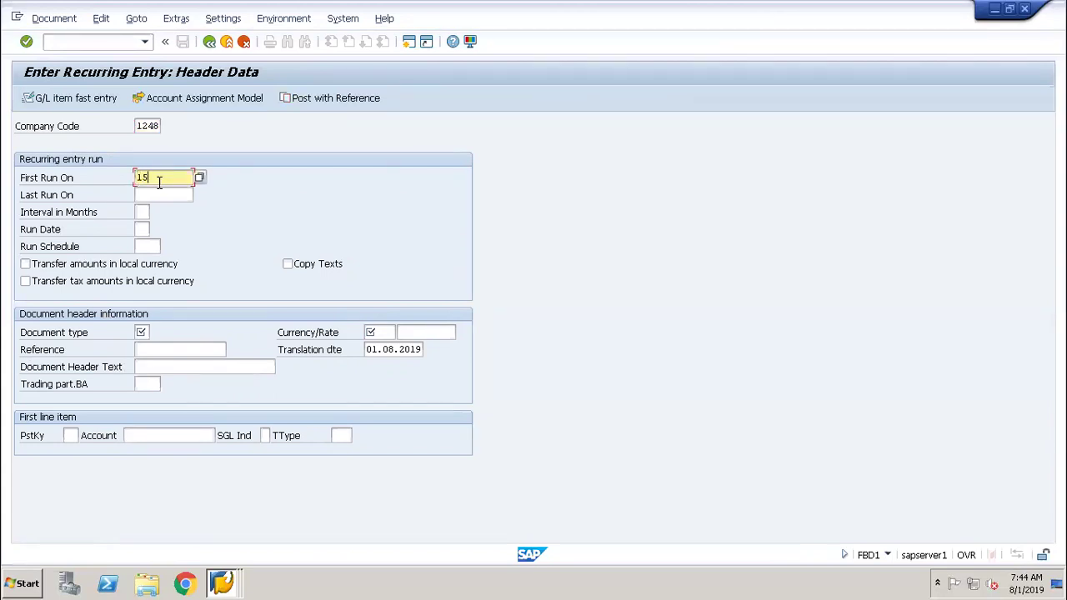
type("15.08.2019")
key("Tab")
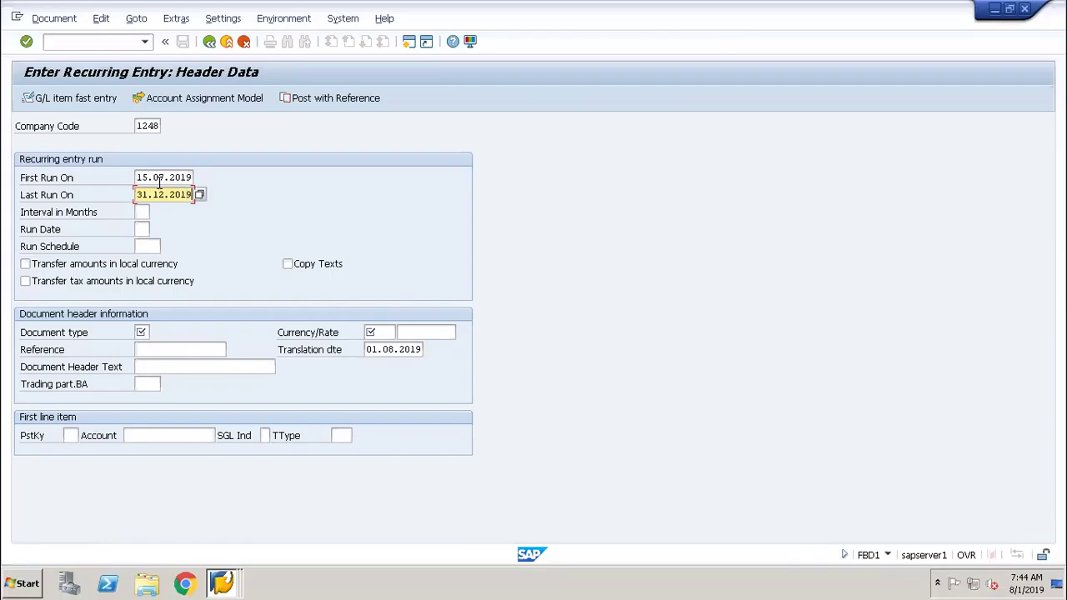
Step: Assign run schedule 1248, Recurring Documents, and enable copying texts and transferring amounts in local currency
key("Tab")
key("Tab")
key("Tab")
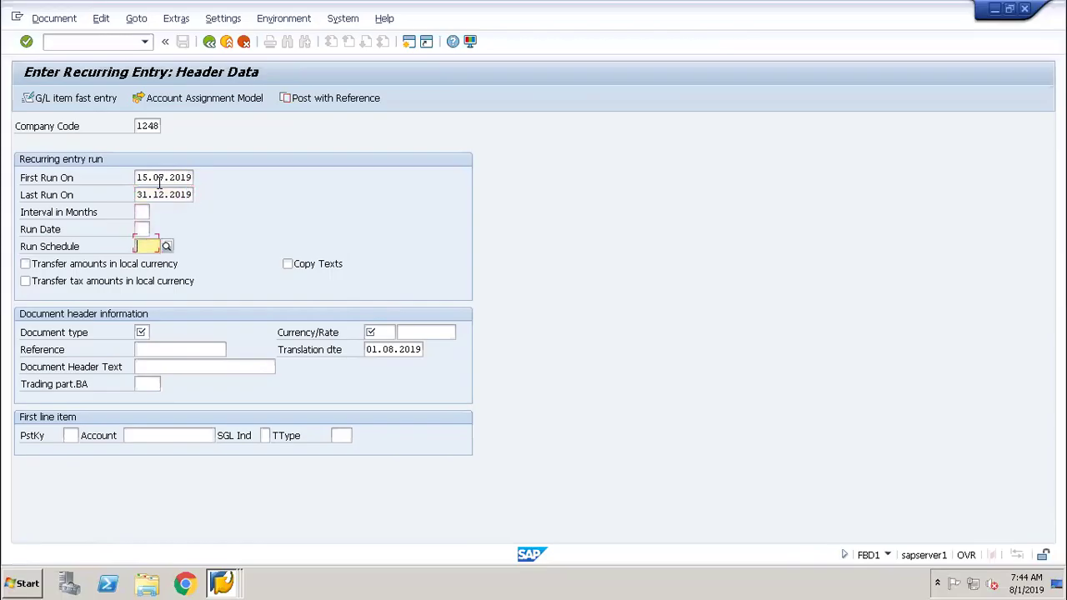
left_click(166, 247)
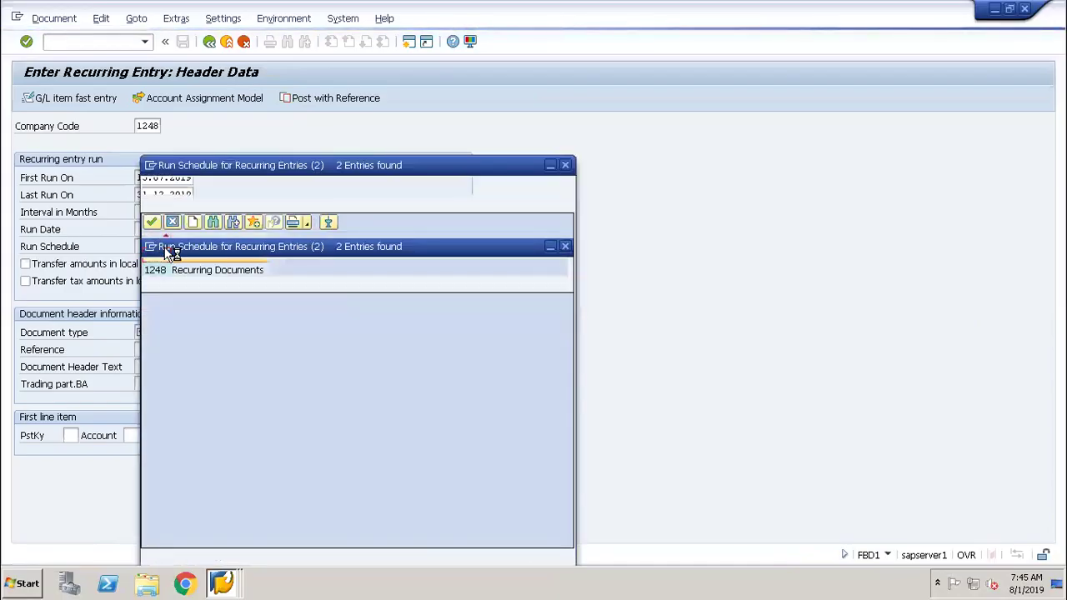
left_click(162, 273)
double_click(159, 271)
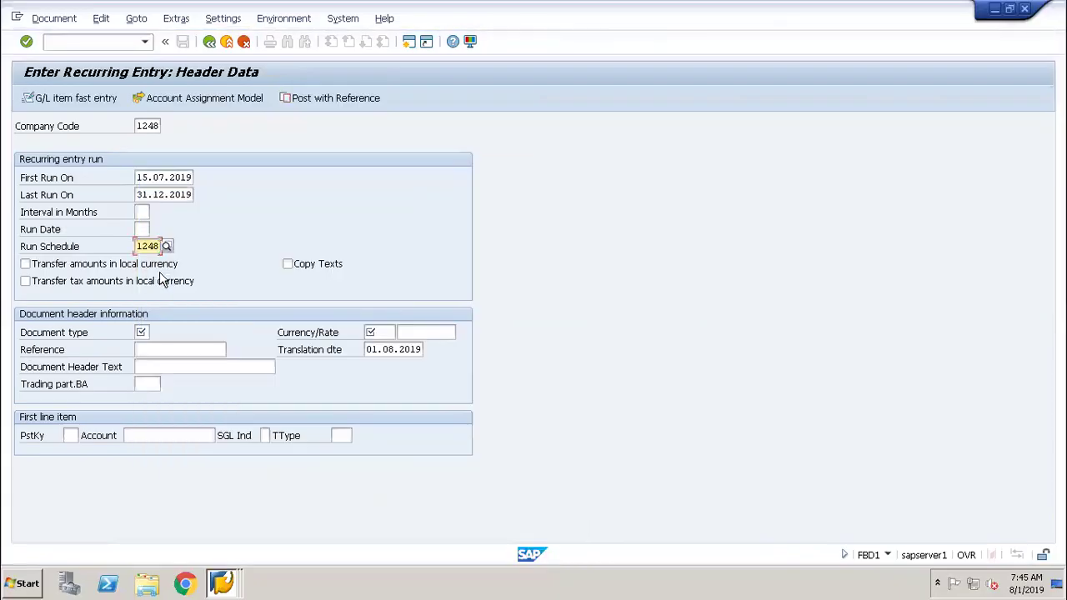
left_click(305, 267)
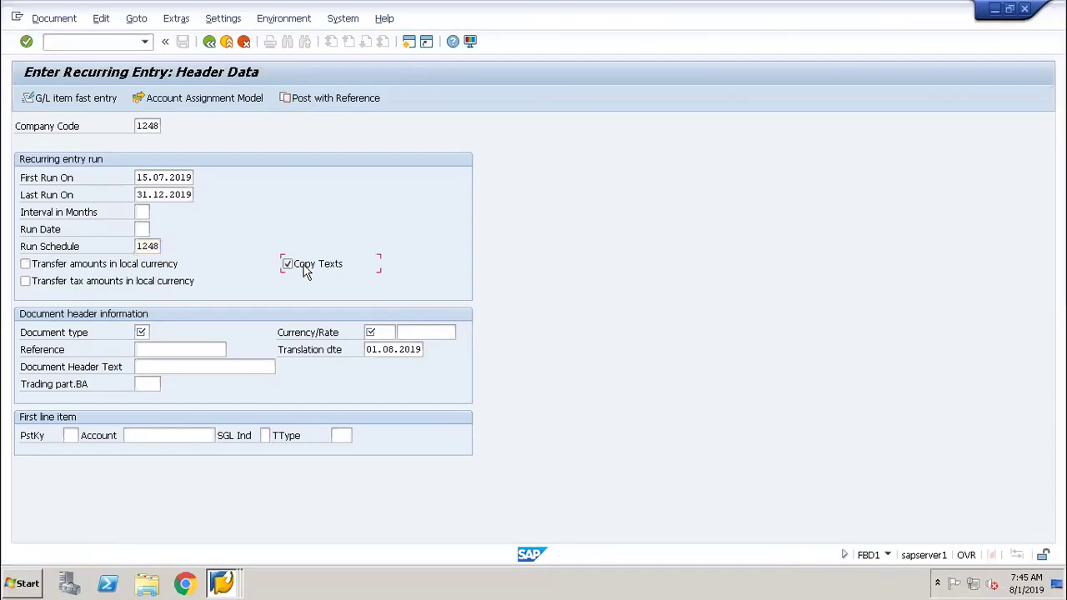
left_click(85, 270)
Step: Set the document type to SA and the currency to USD in the document header information
left_click(152, 338)
type("SA")
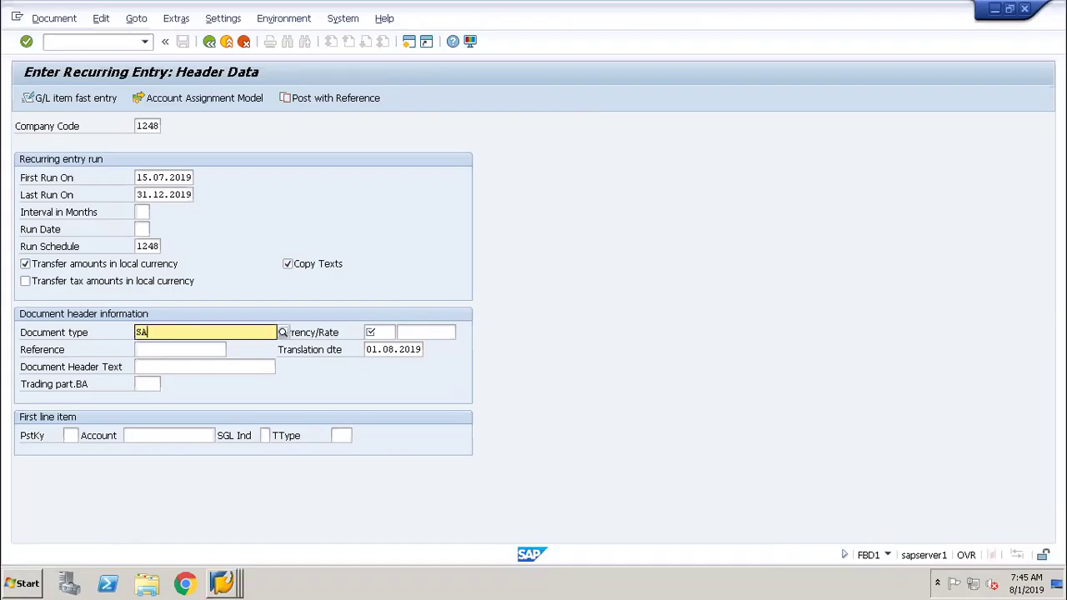
key("Return")
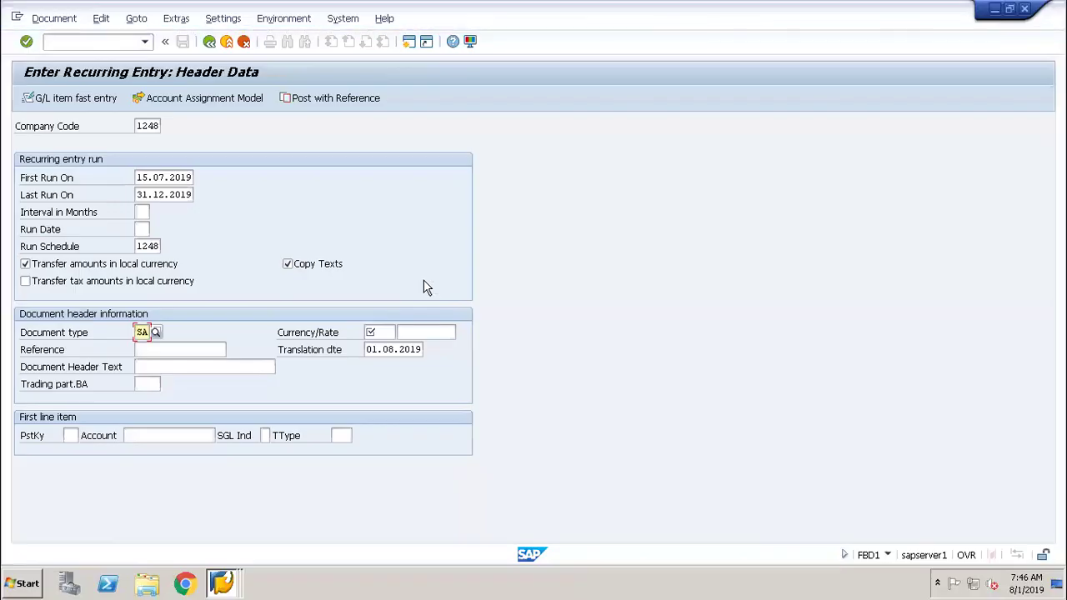
left_click(376, 332)
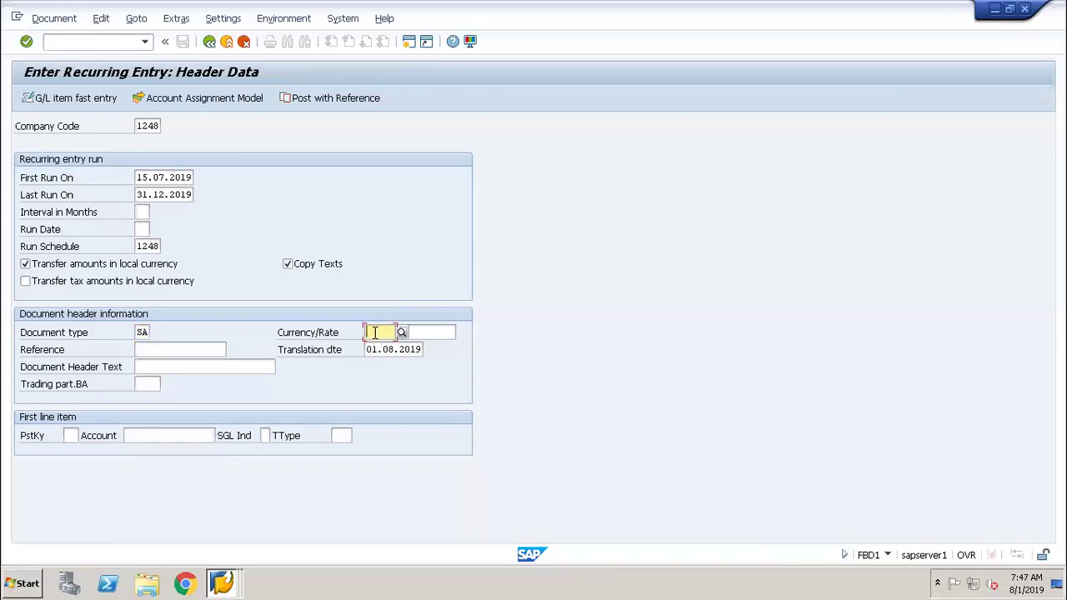
type("USD")
key("Tab")
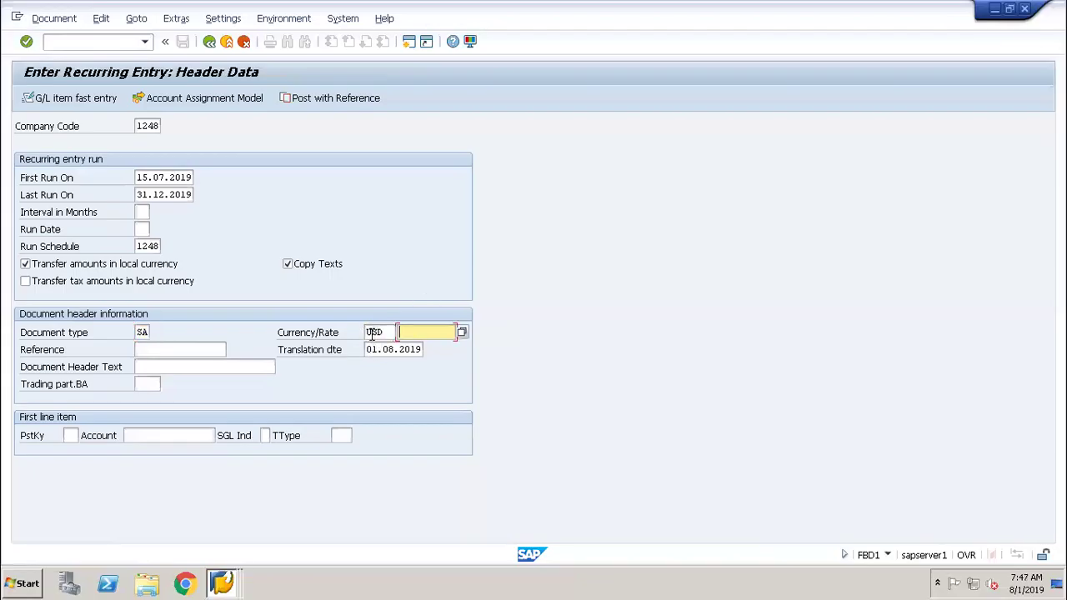
Step: Enter posting key 40 and G/L account 520000 as the first line item and confirm the header data
left_click(70, 437)
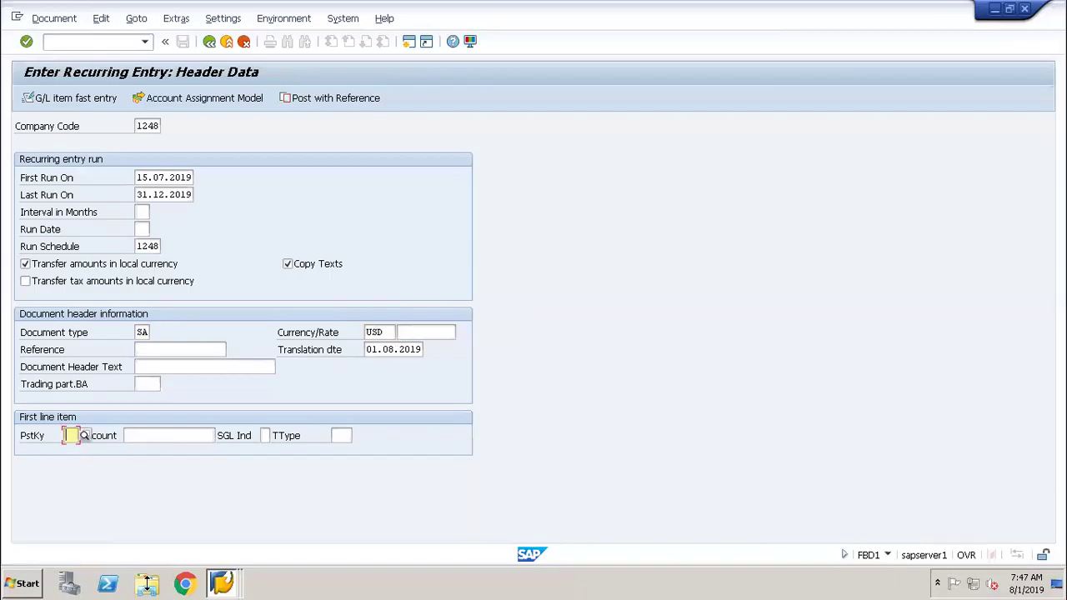
type("40")
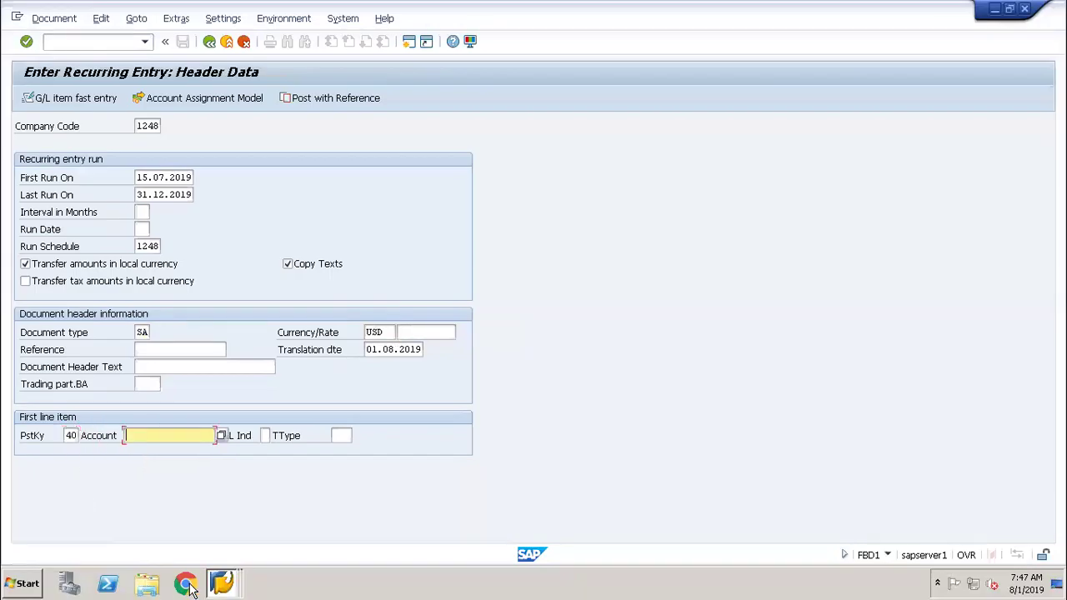
type("52000")
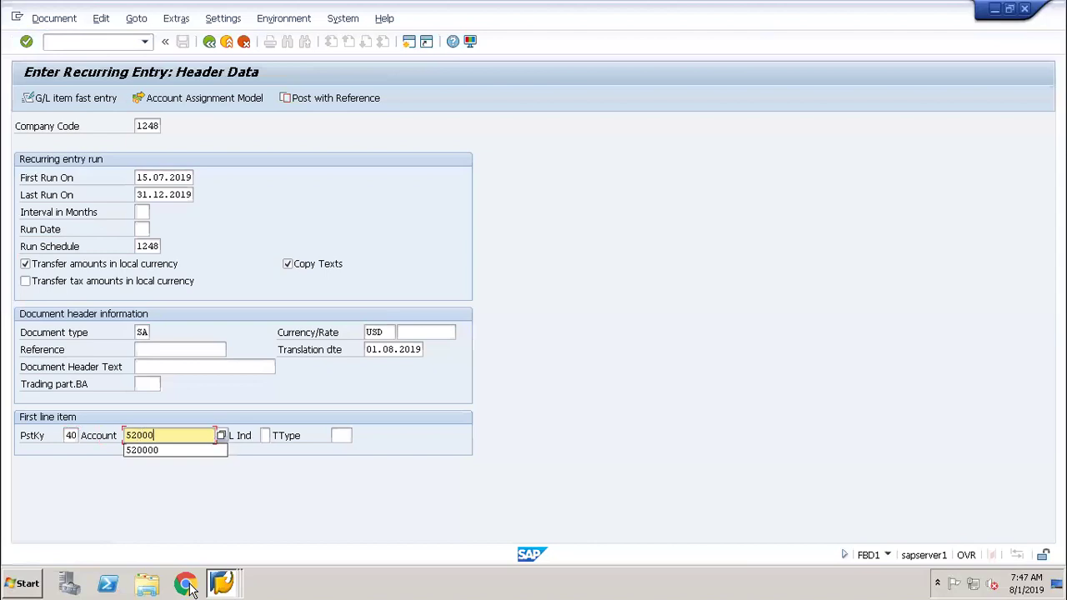
type("0")
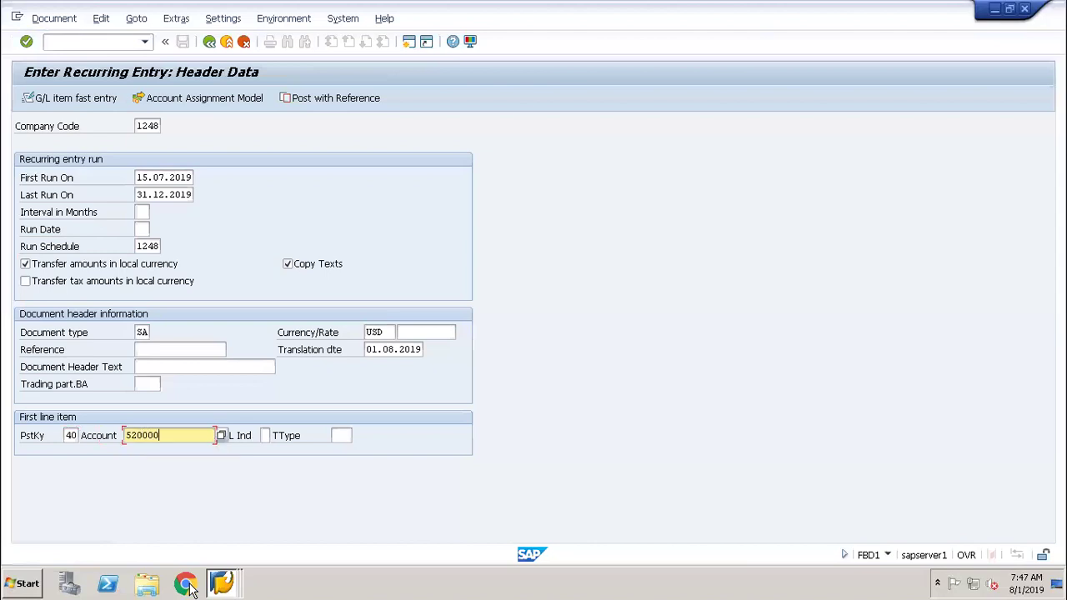
key("Return")
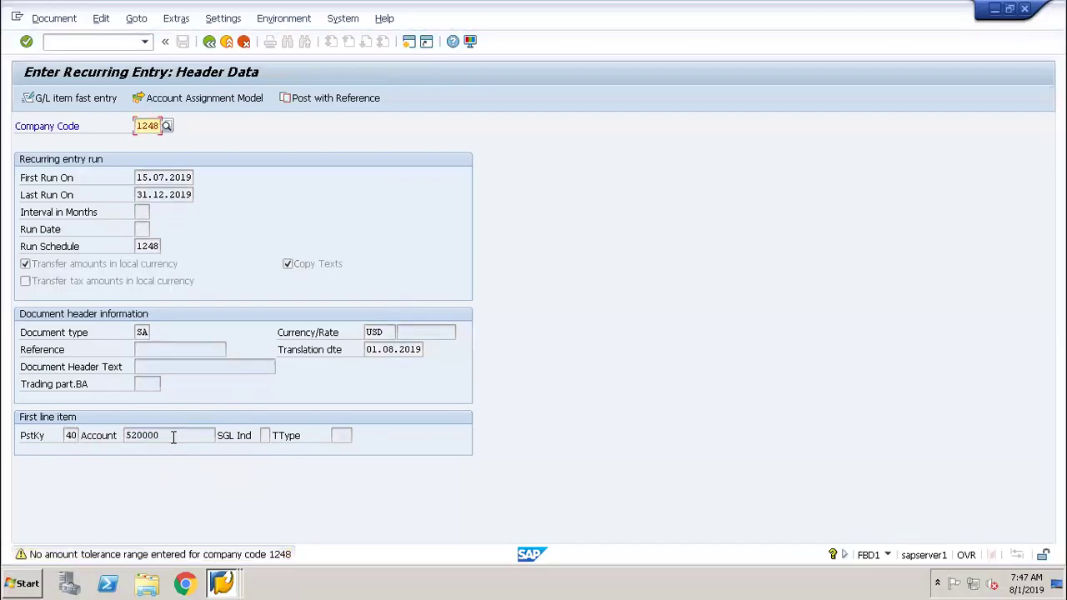
key("Return")
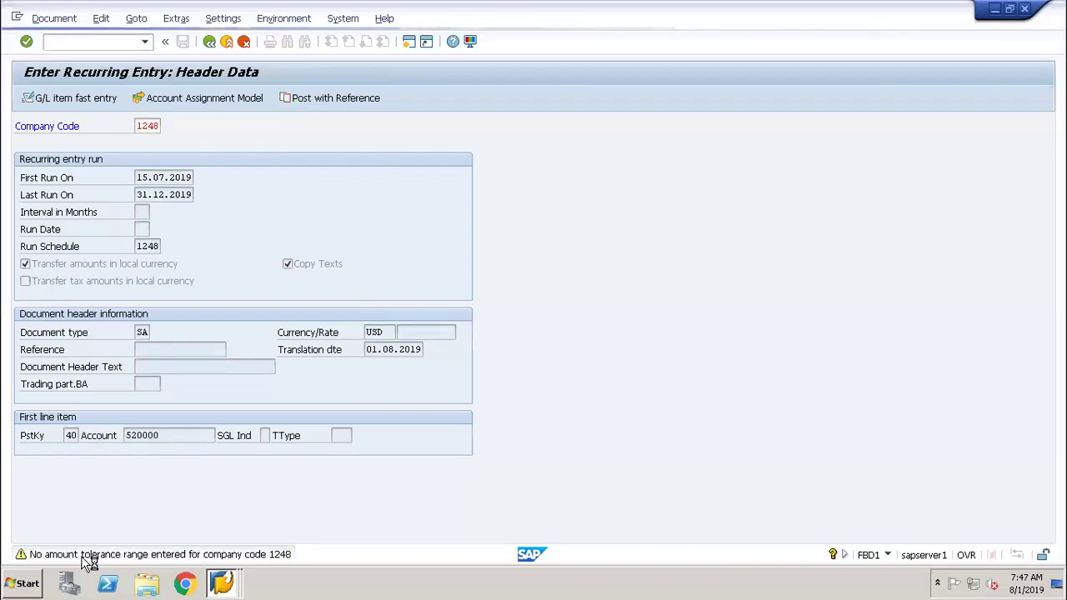
Step: Switch to the session with the run dates for schedule 1248 and return to the IMG structure
left_click(223, 581)
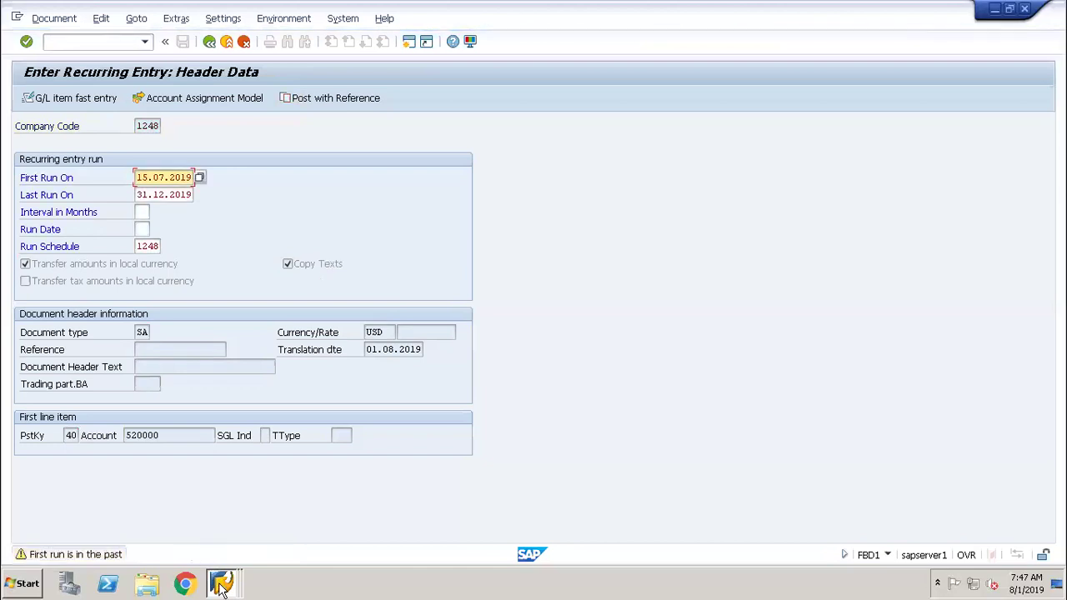
left_click(221, 588)
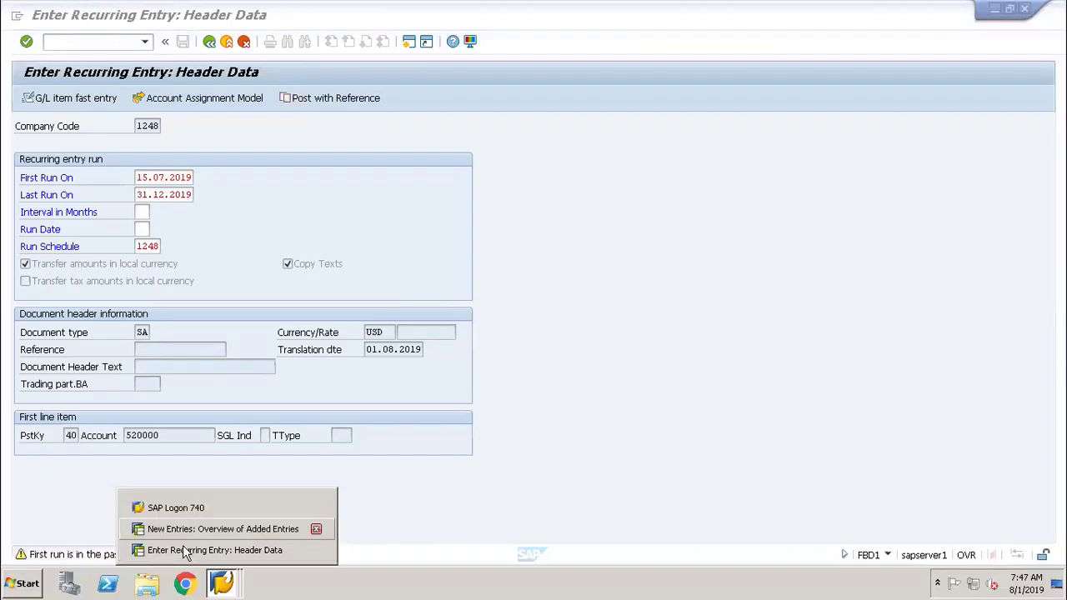
left_click(183, 546)
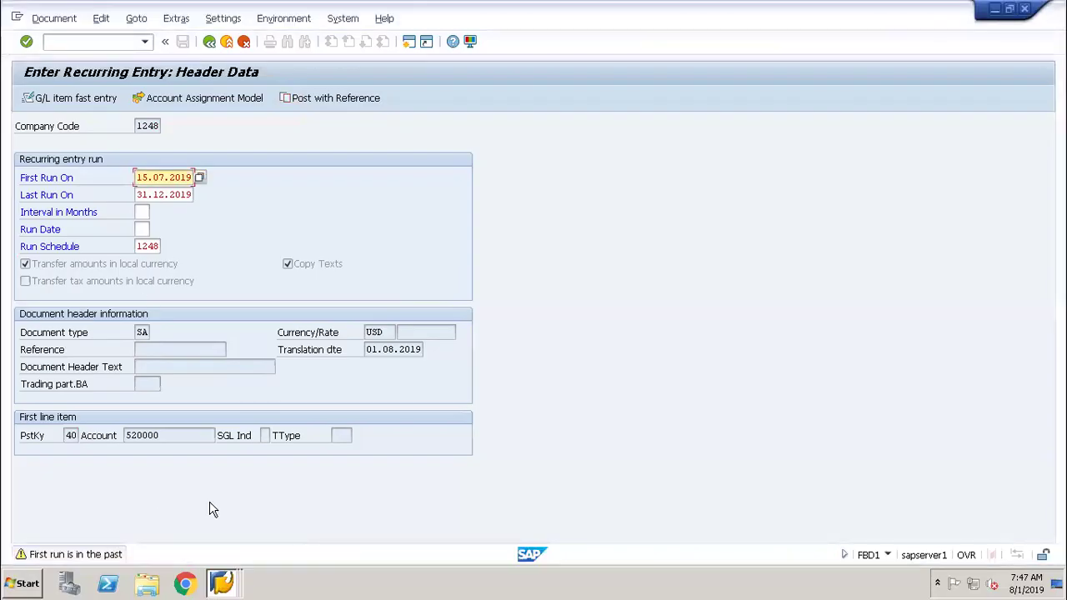
left_click(236, 588)
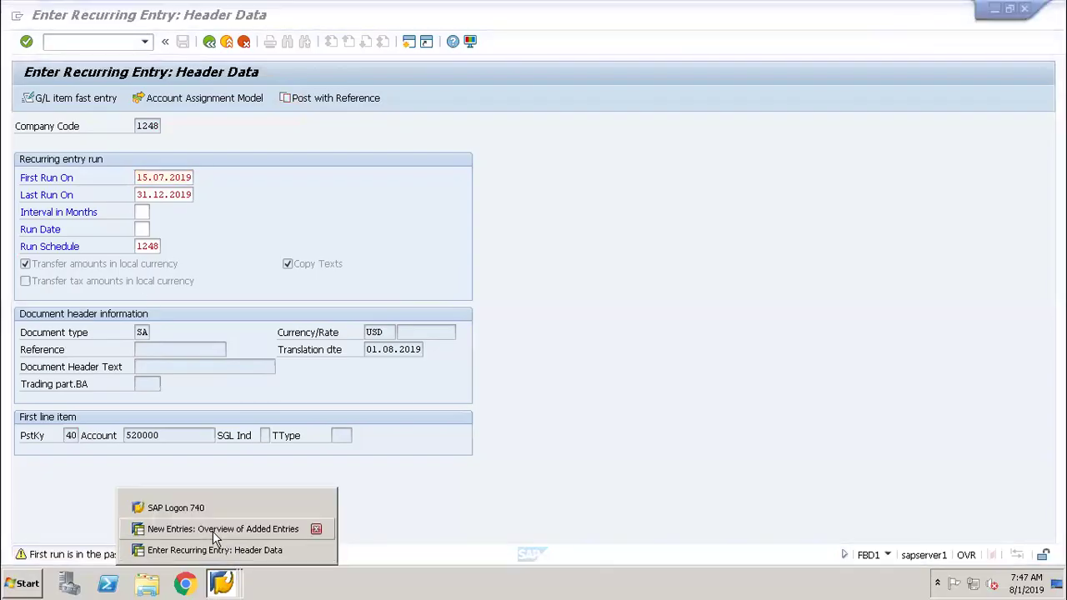
left_click(212, 530)
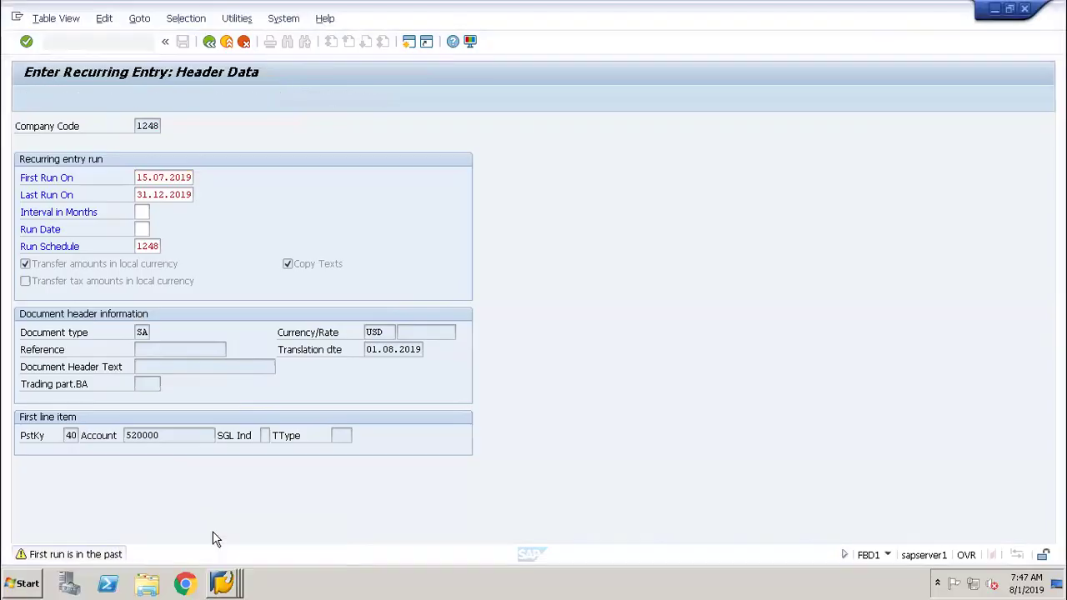
left_click(210, 40)
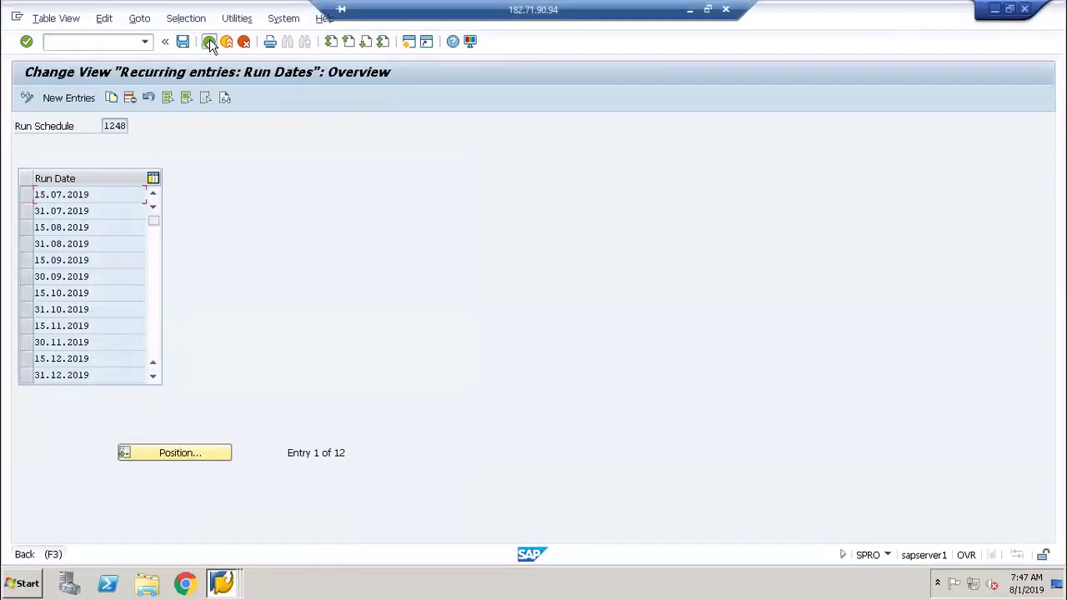
left_click(210, 38)
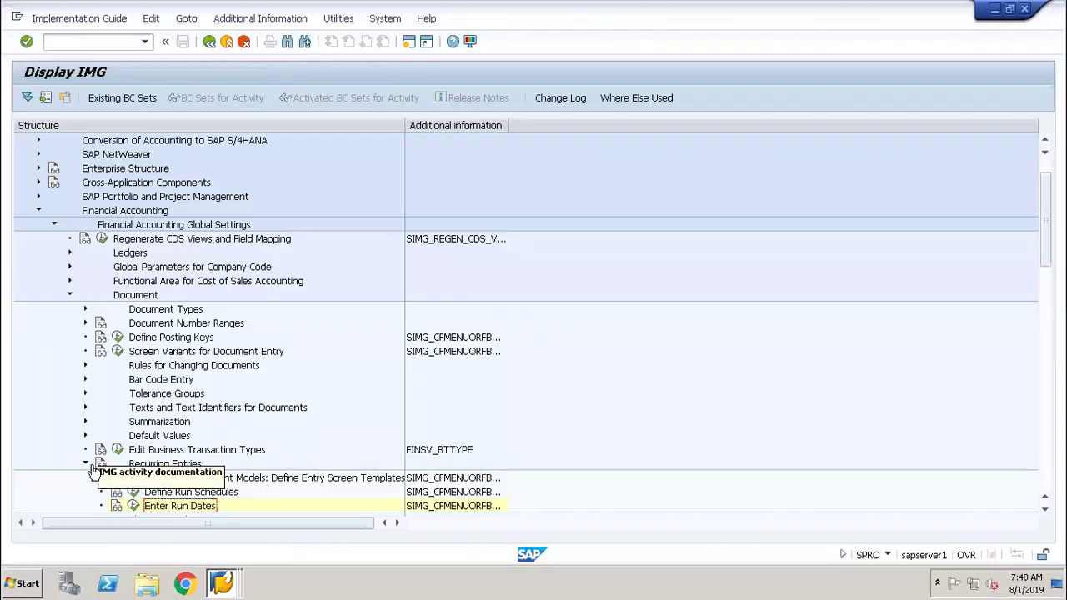
Step: Collapse Recurring Entries and open the Assign User/Tolerance Groups activity under Tolerance Groups
left_click(85, 466)
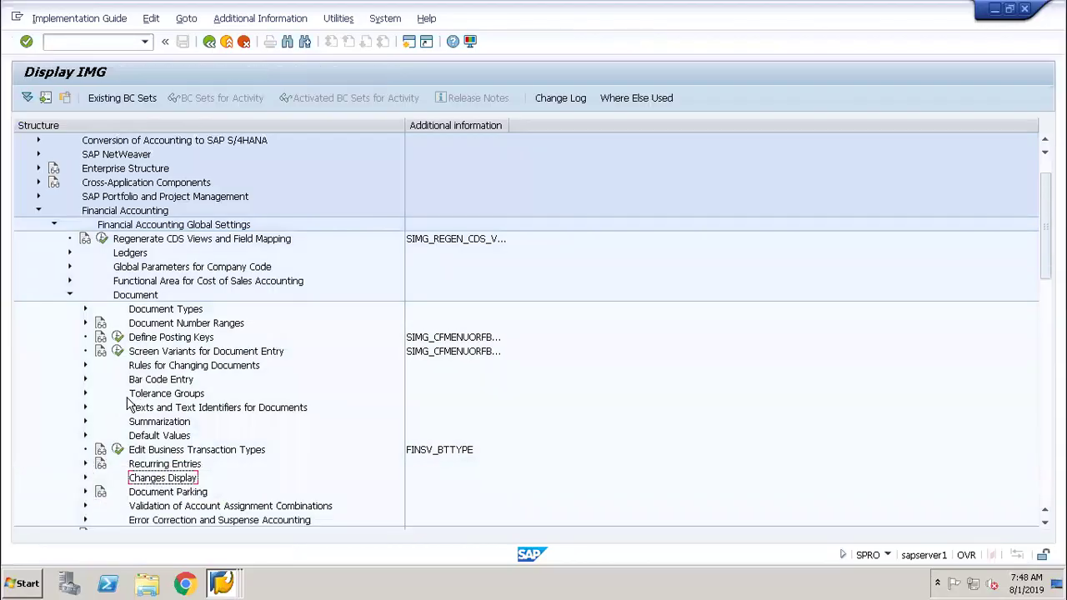
left_click(85, 394)
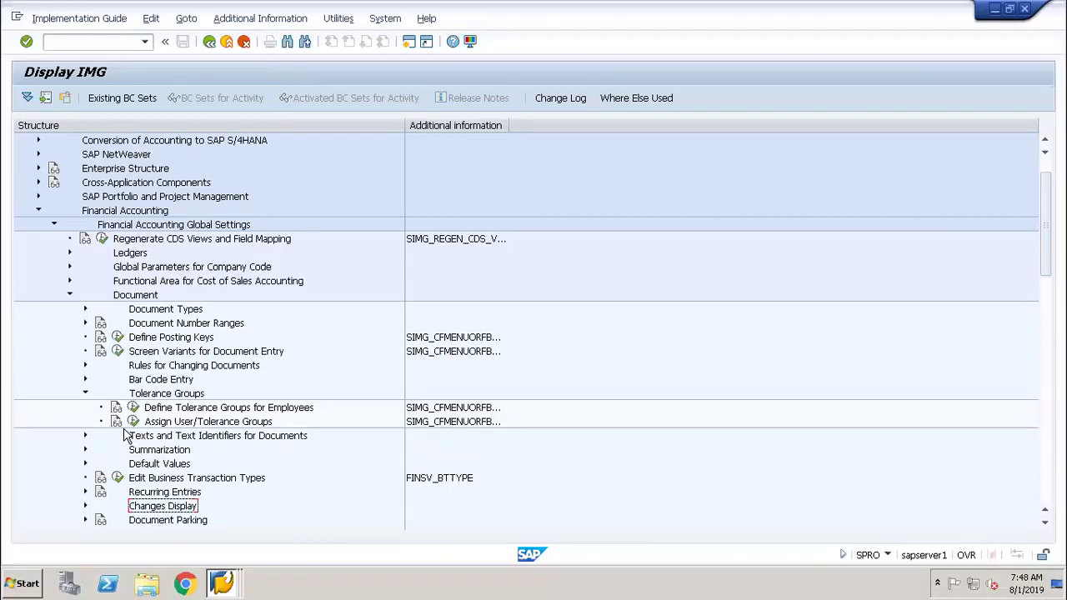
left_click(134, 422)
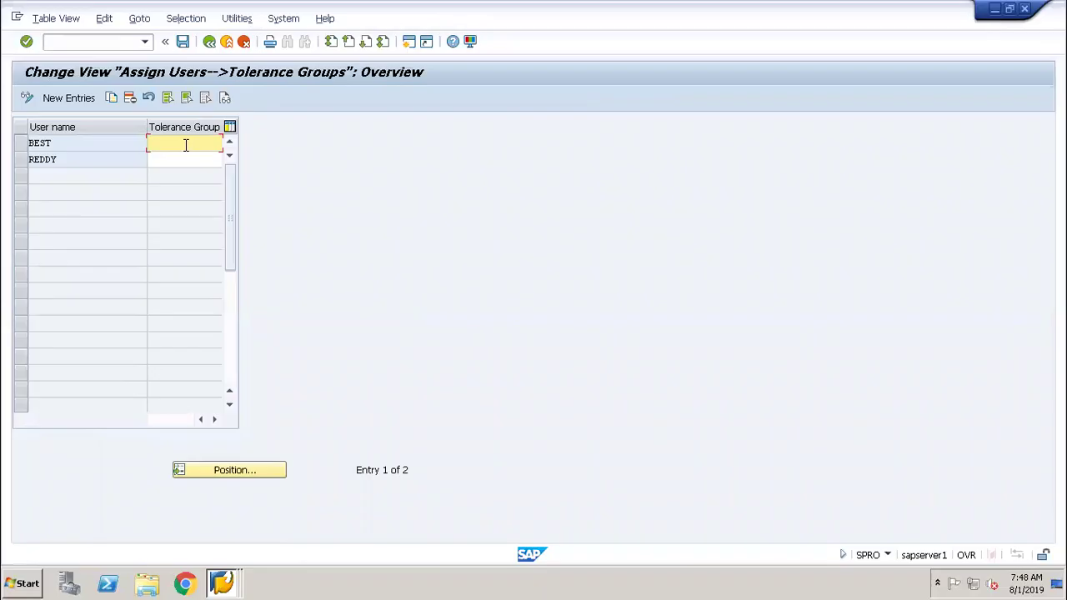
Step: Assign tolerance group 1248 to the first listed user and save the assignment
type("124")
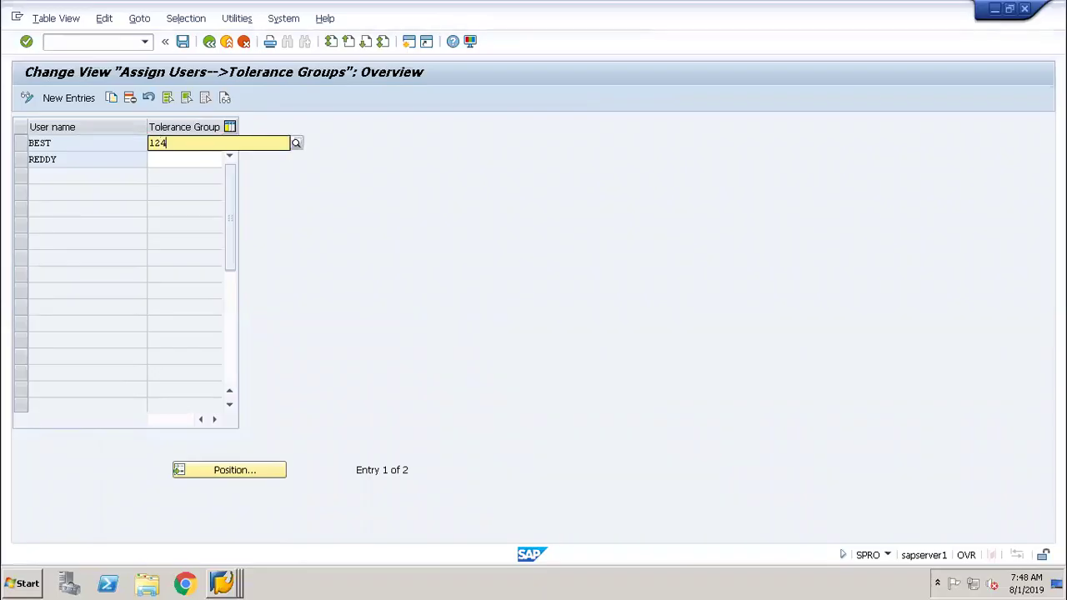
type("8")
key("Return")
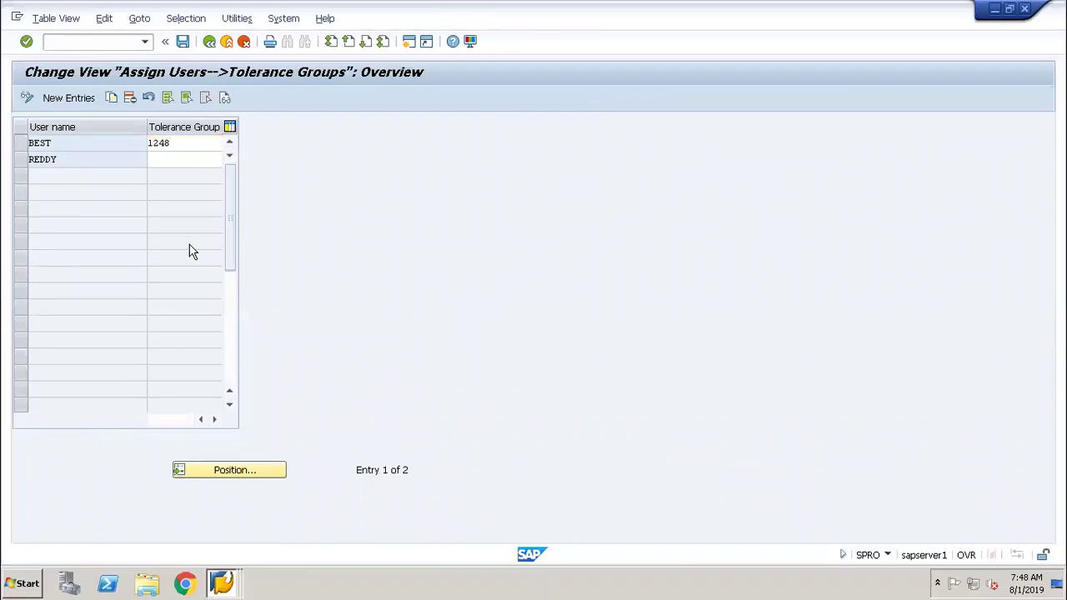
key("ctrl+s")
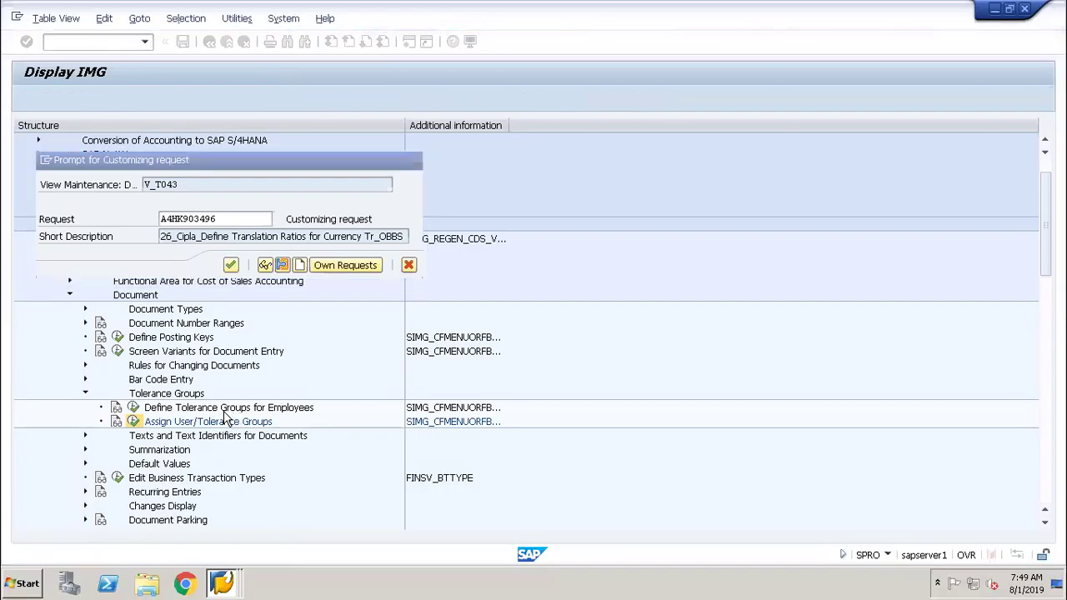
Step: Return to the recurring entry header session, enter reference 234 and continue to the G/L account item
left_click(223, 588)
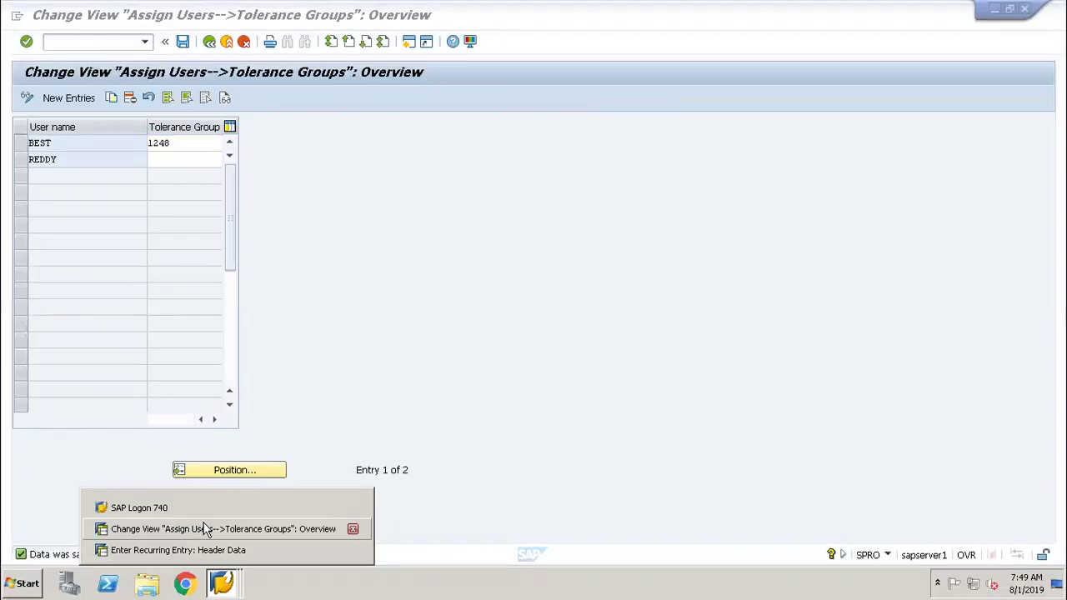
left_click(205, 530)
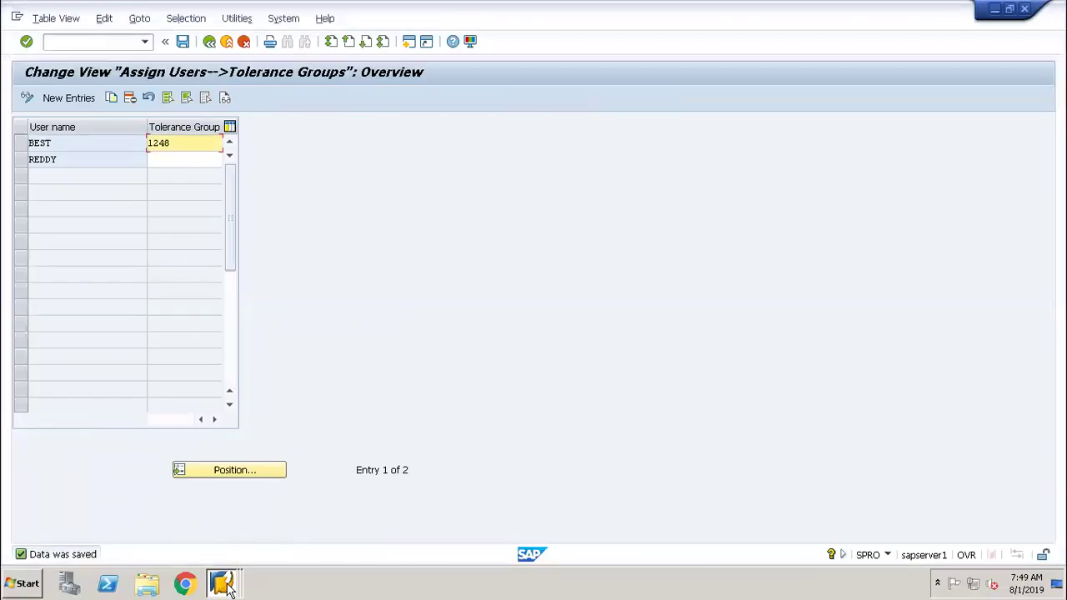
left_click(225, 587)
left_click(191, 554)
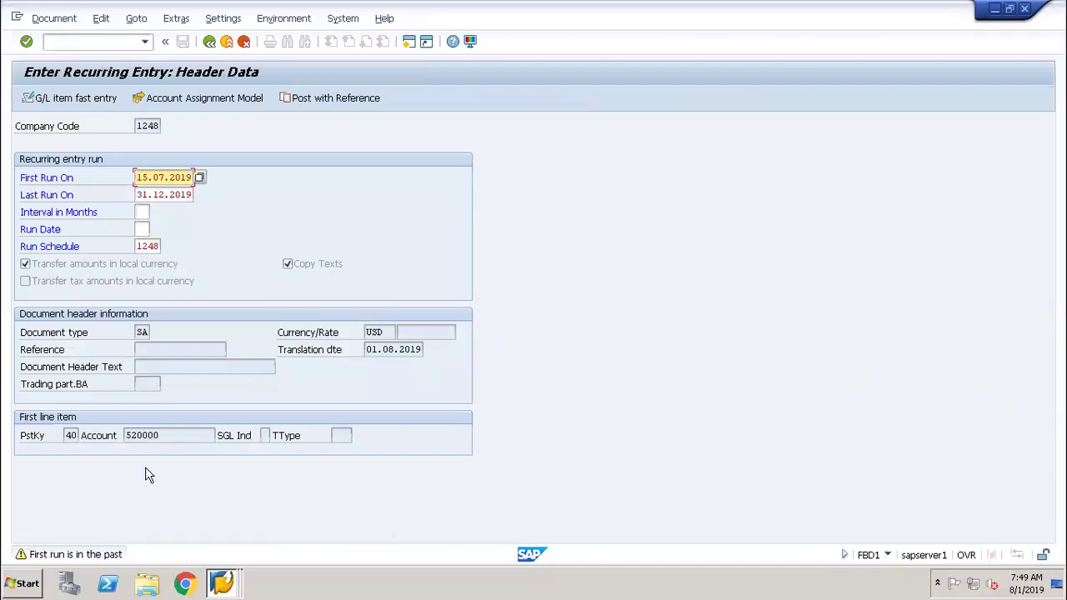
key("Return")
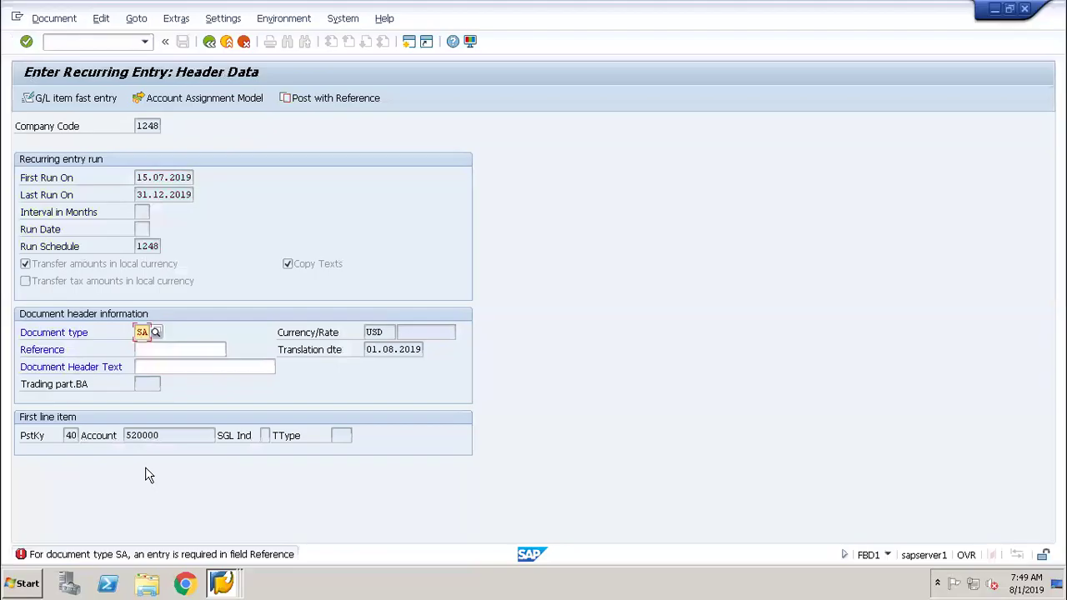
key("Tab")
type("234")
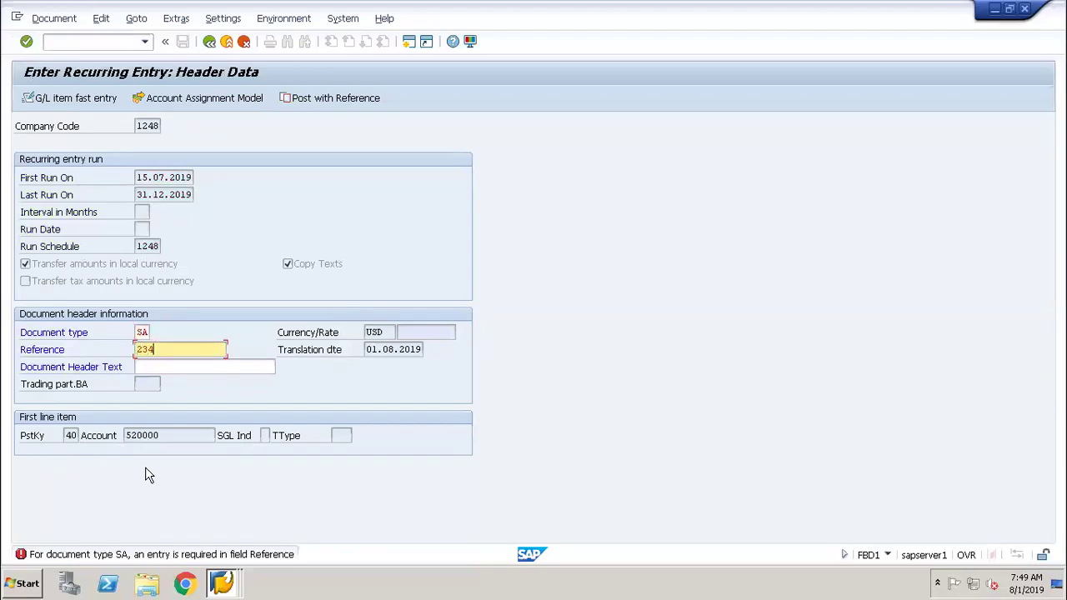
key("Return")
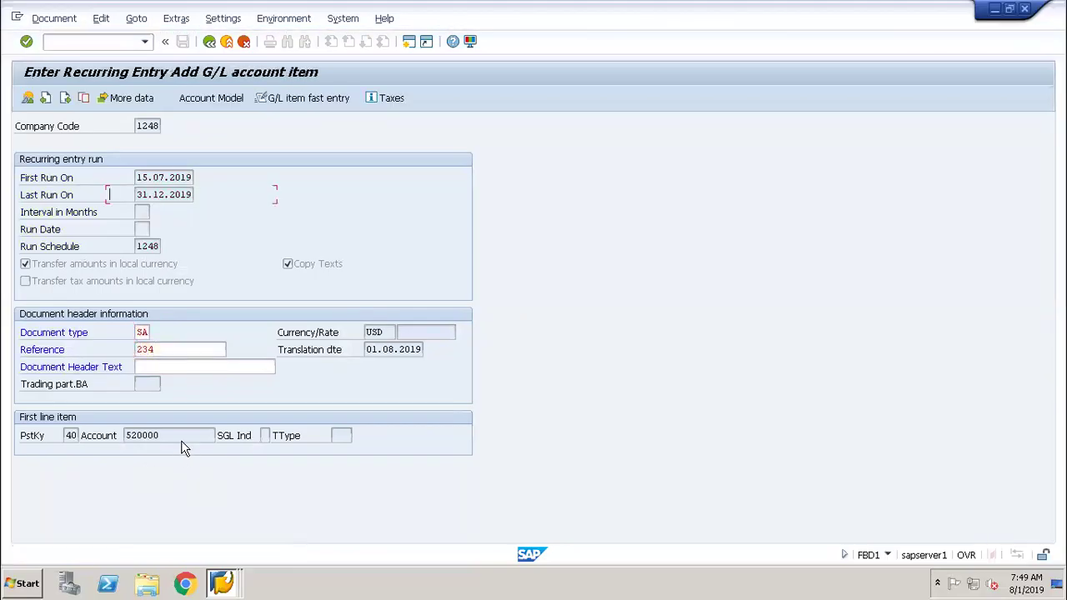
Step: Set the amount of the Office Stationery debit item to 12345 USD
type("12")
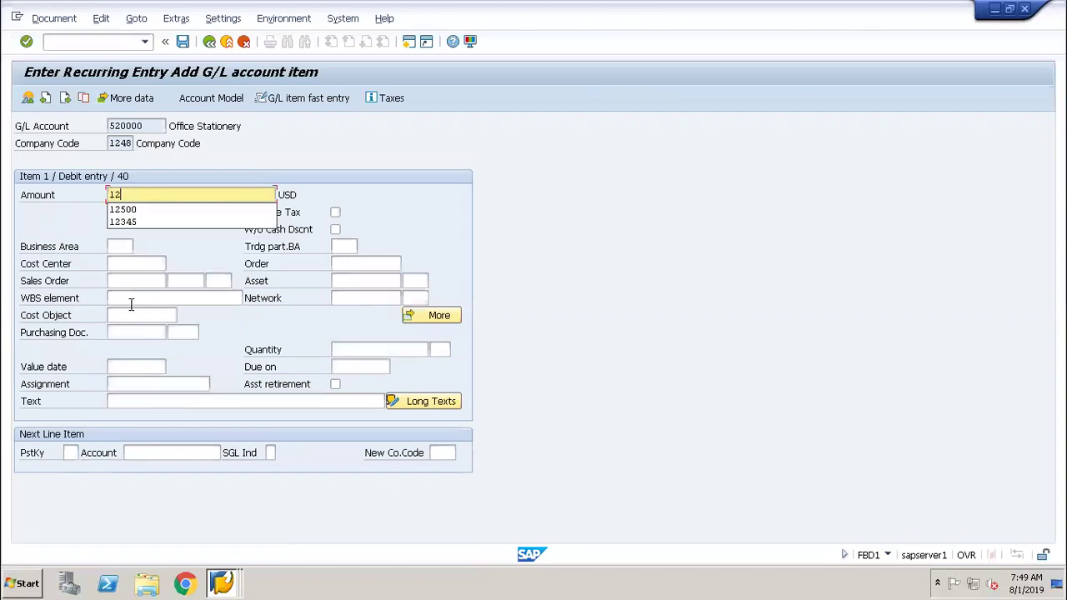
key("BackSpace")
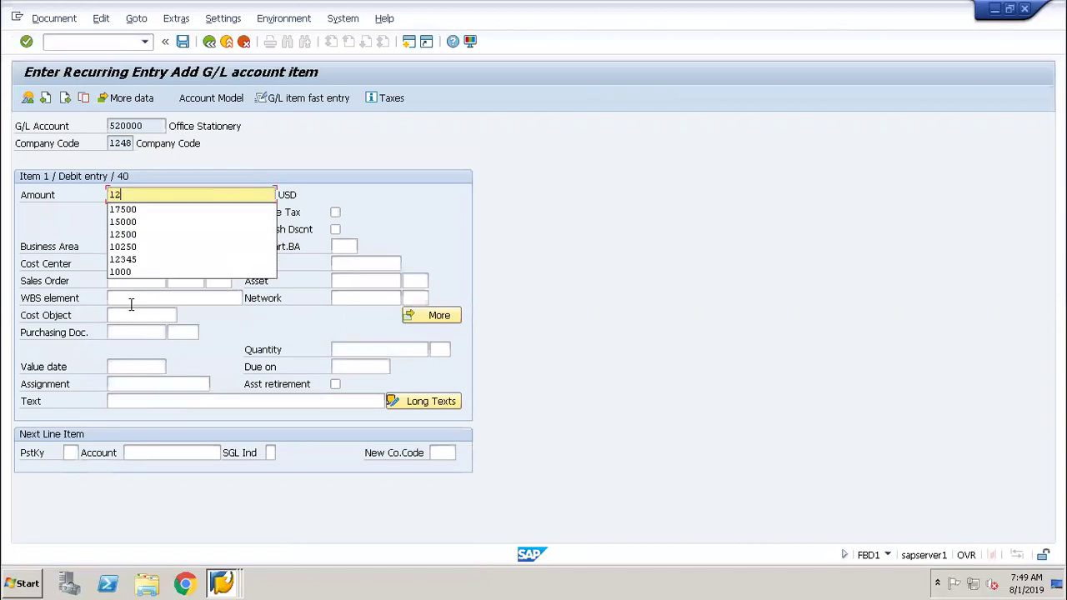
type("34")
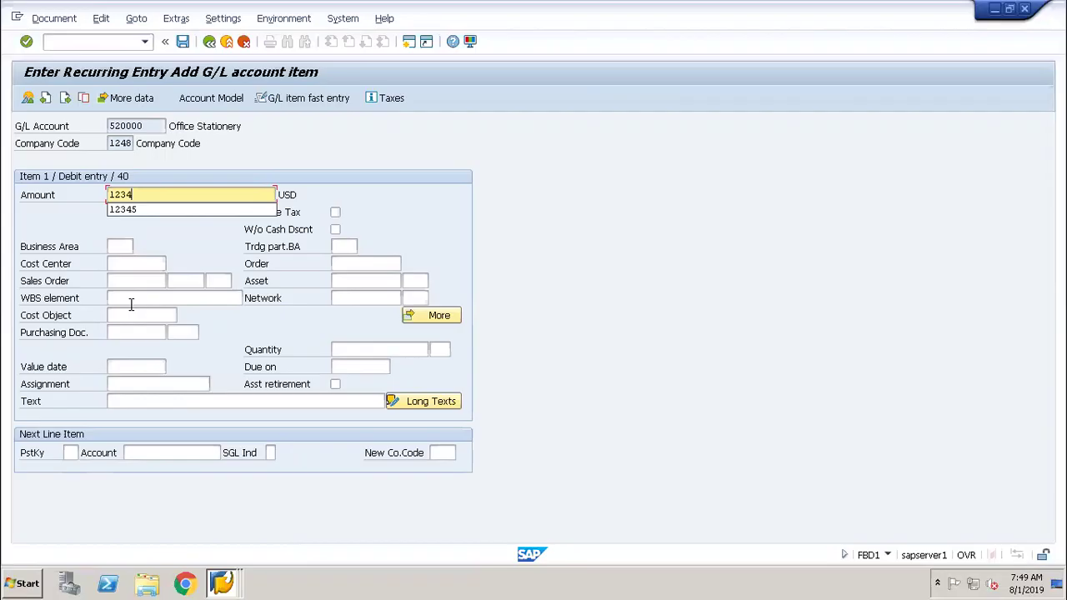
type("5")
key("Tab")
key("Tab")
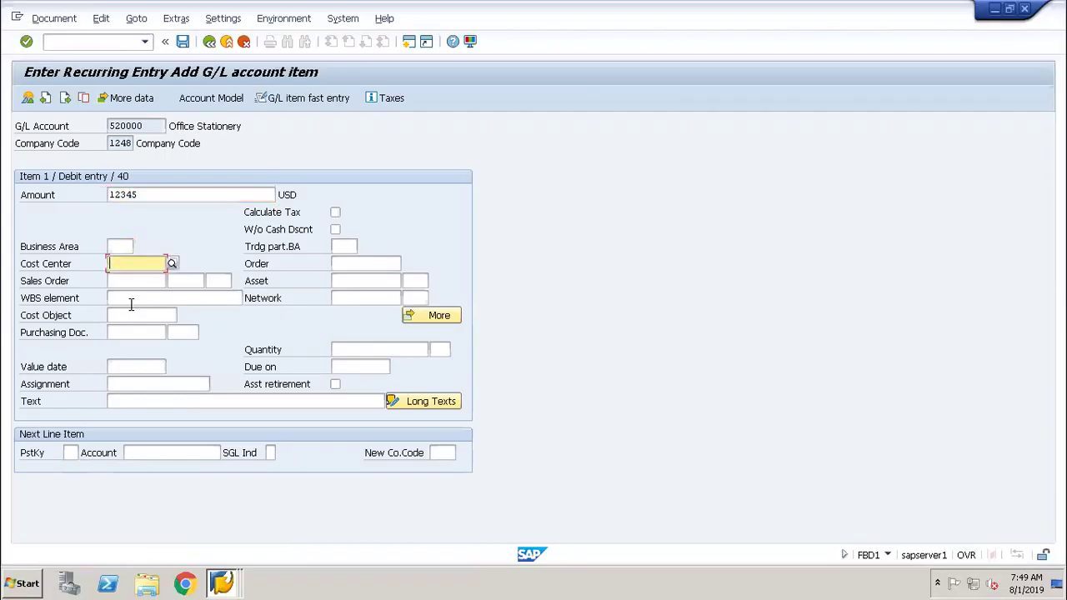
Step: Assign cost center 7000 to the debit item and enter the item text "Recurring Entries"
left_click(172, 265)
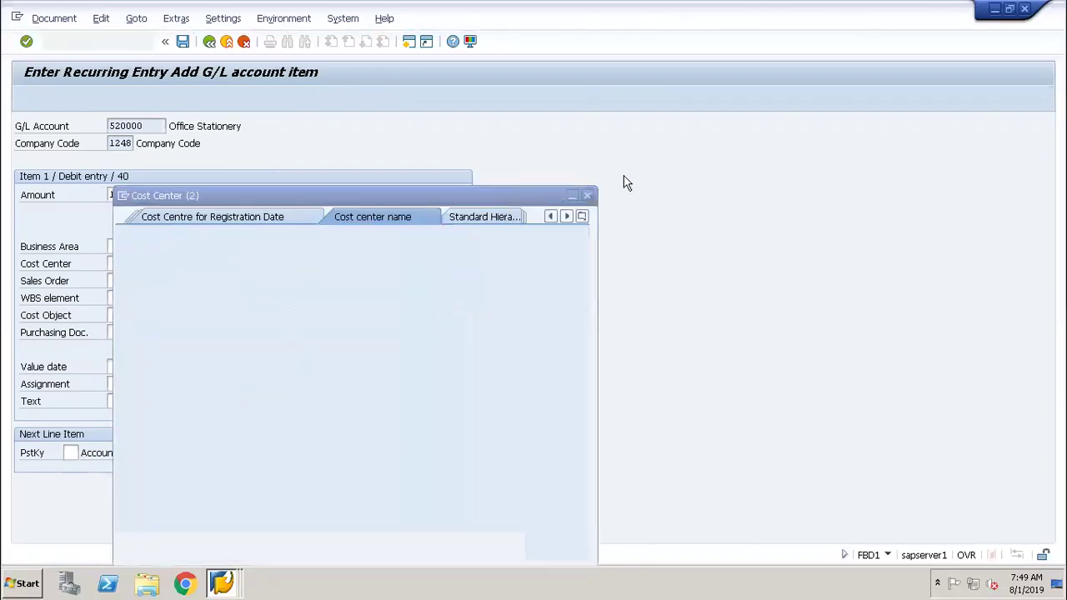
left_click(587, 195)
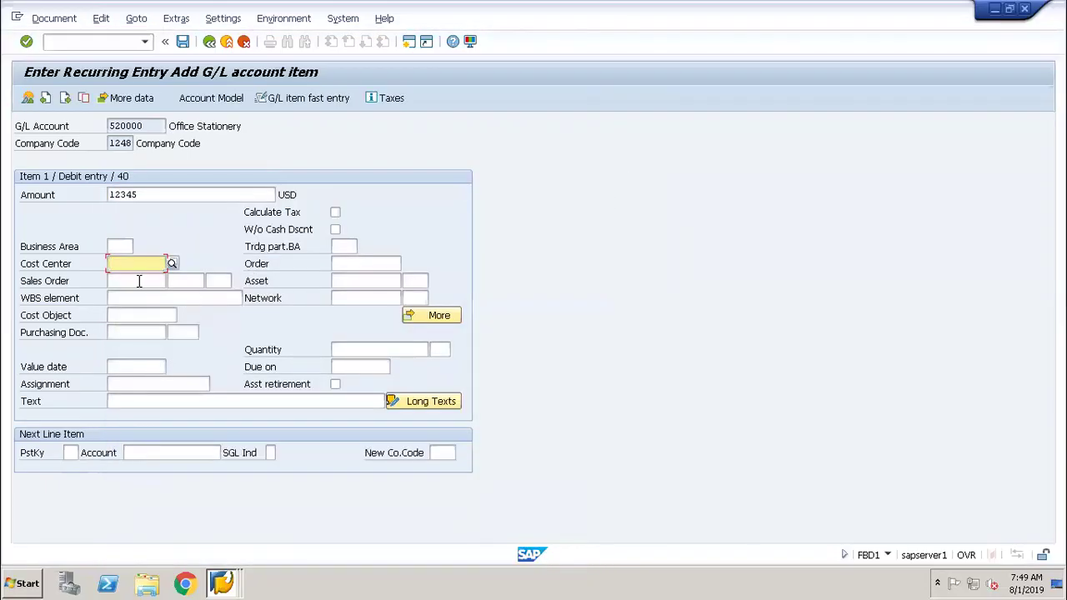
type("7000")
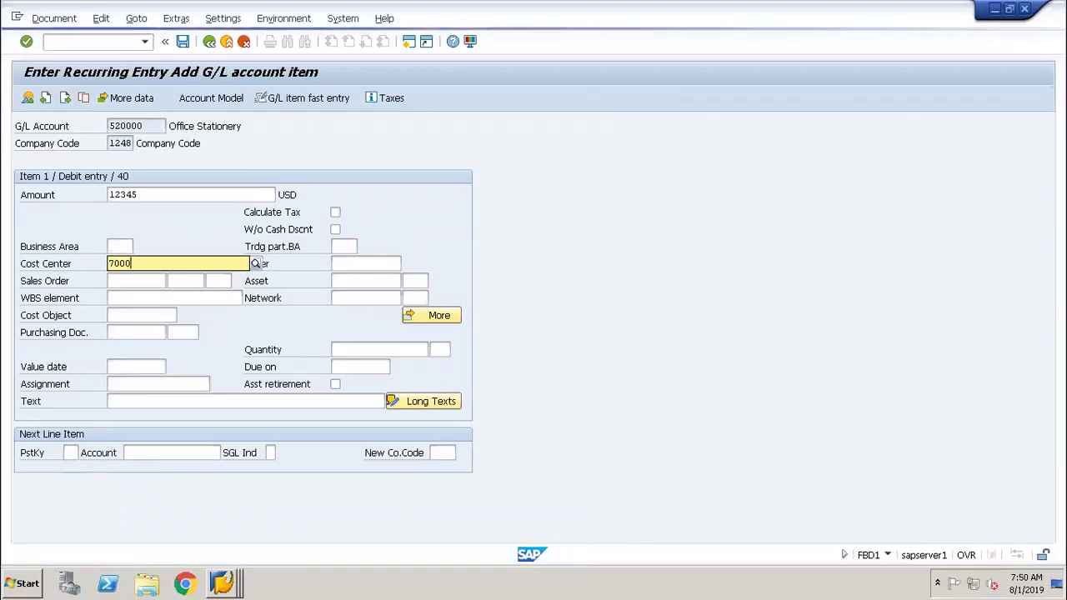
key("Return")
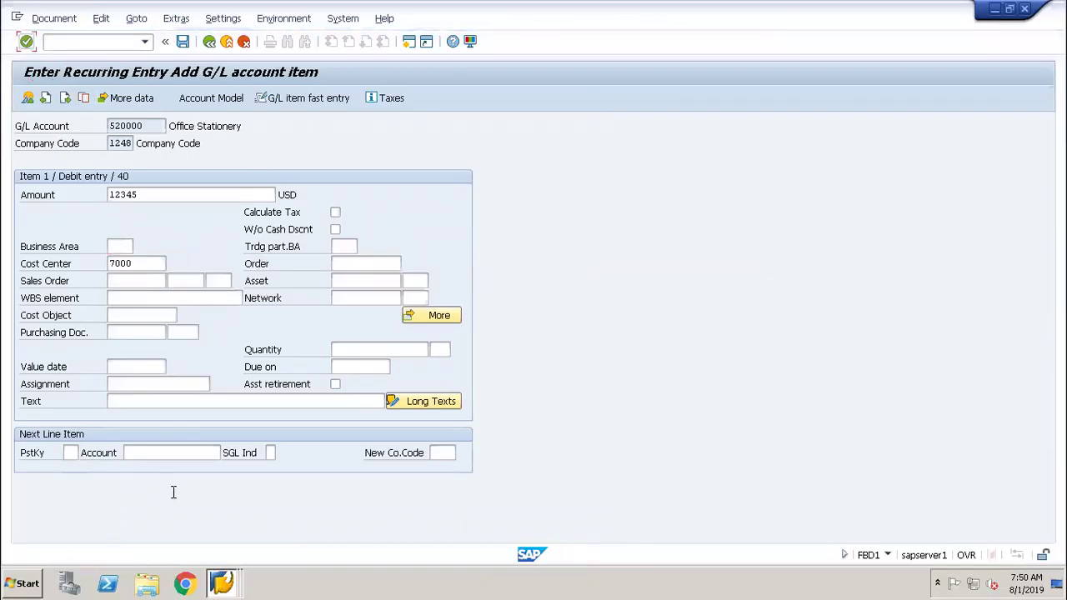
left_click(139, 402)
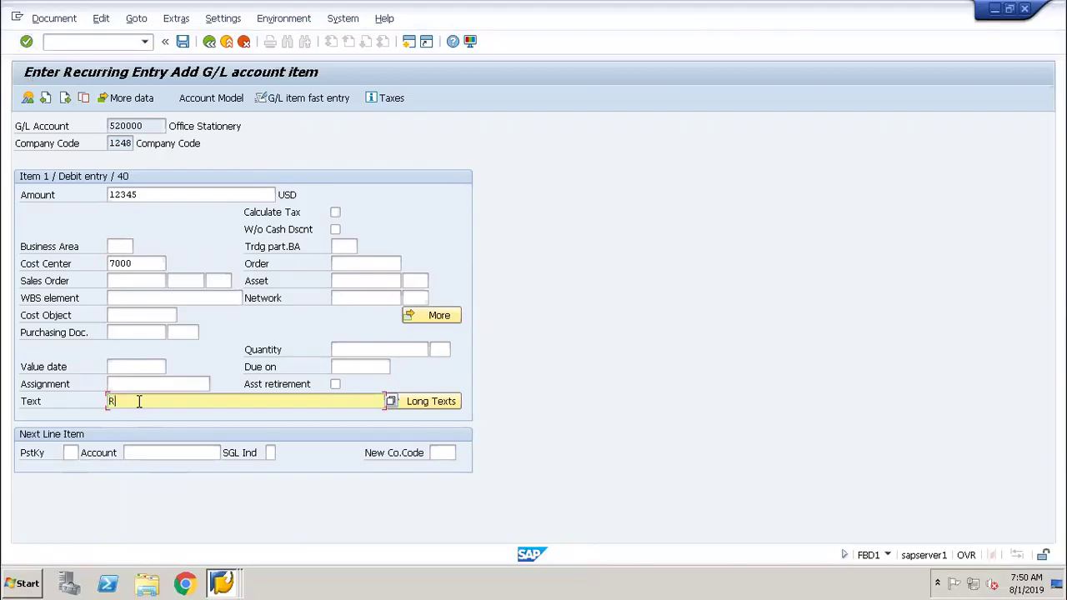
type("Recurring Entries")
key("Tab")
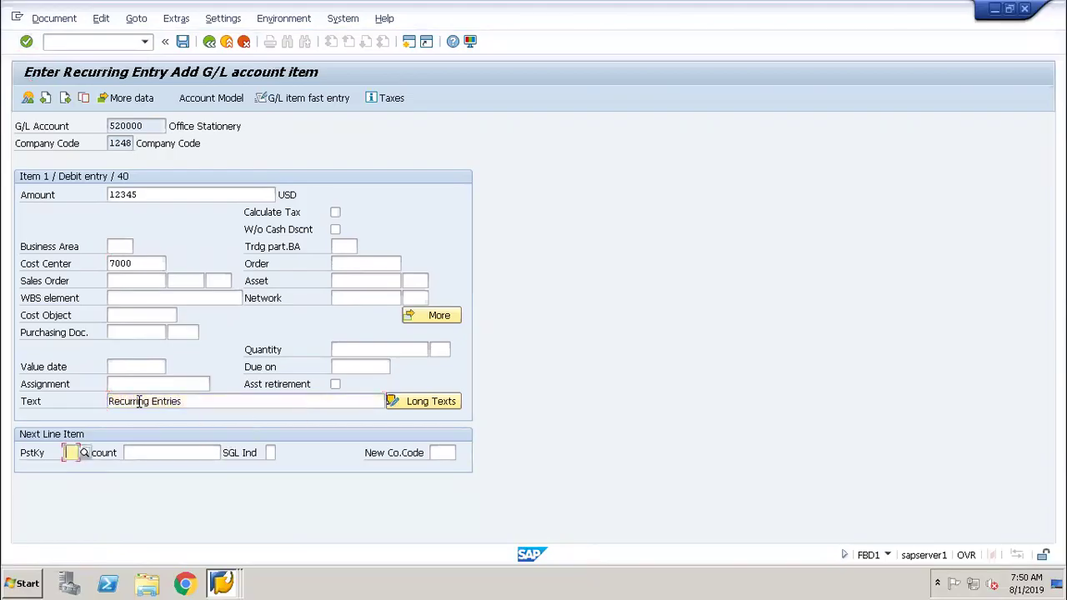
Step: Try to add a credit line item with posting key 50 and account 120000 after the Office Stationery debit item
type("50")
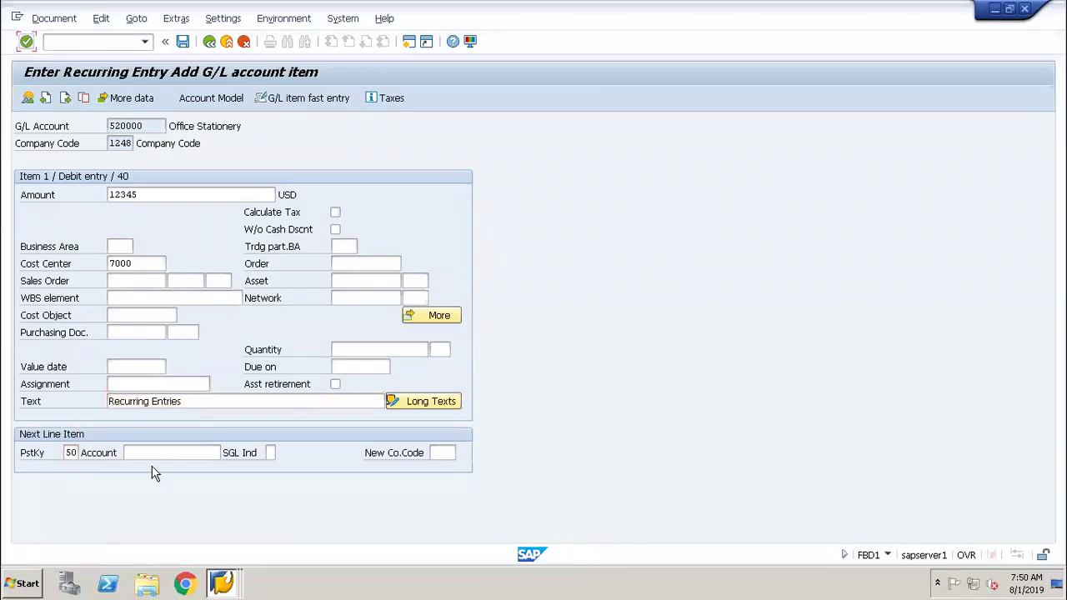
left_click(145, 453)
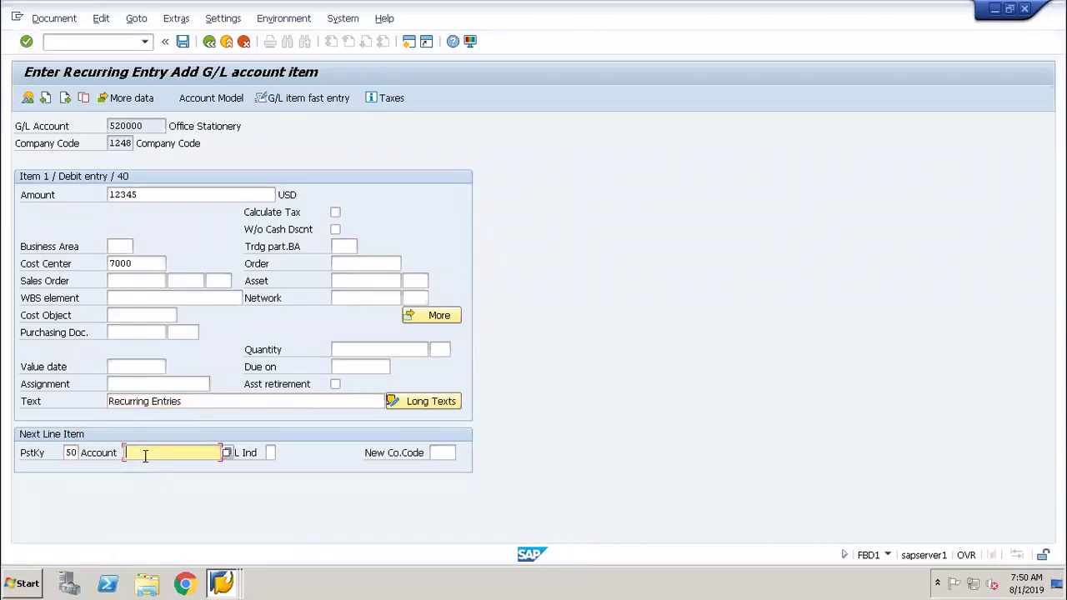
type("12000")
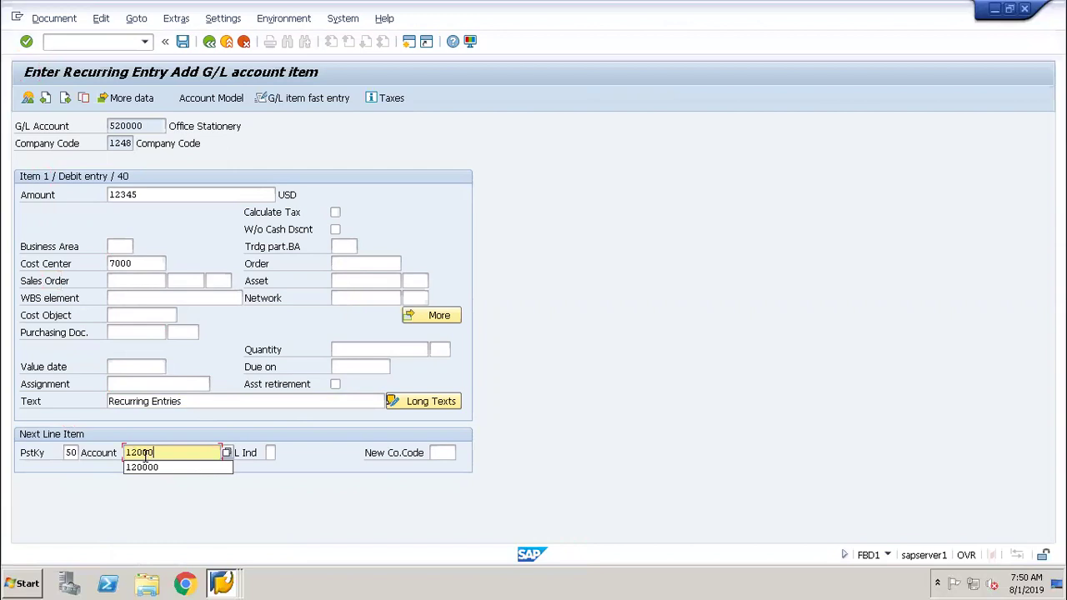
type("0")
key("Return")
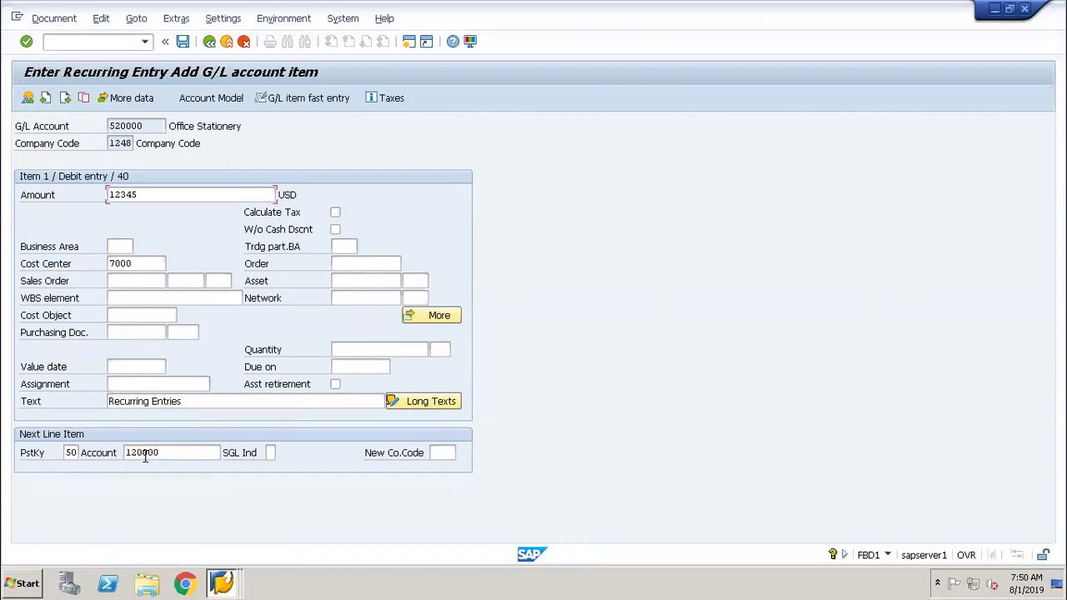
key("Return")
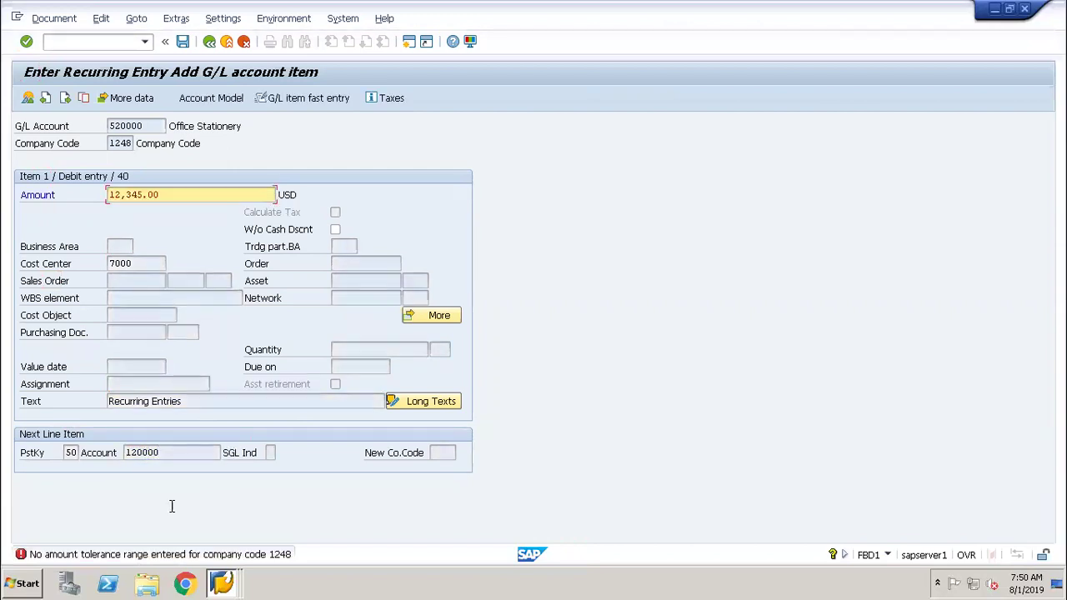
Step: Abandon the unfinished recurring entry and reopen the FBD1 recurring document transaction
left_click(60, 37)
type("/n")
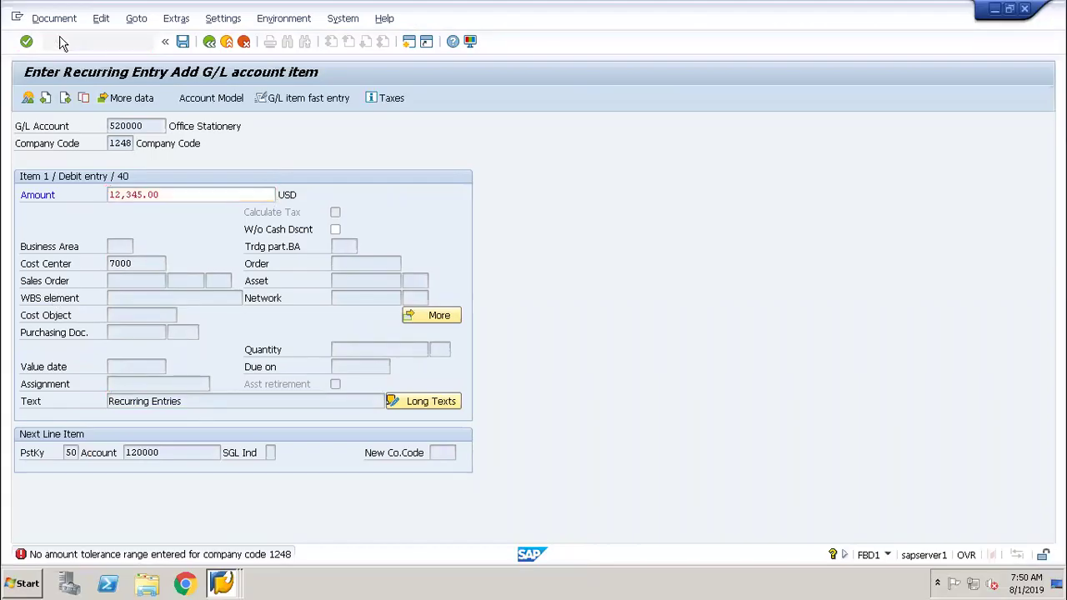
key("Return")
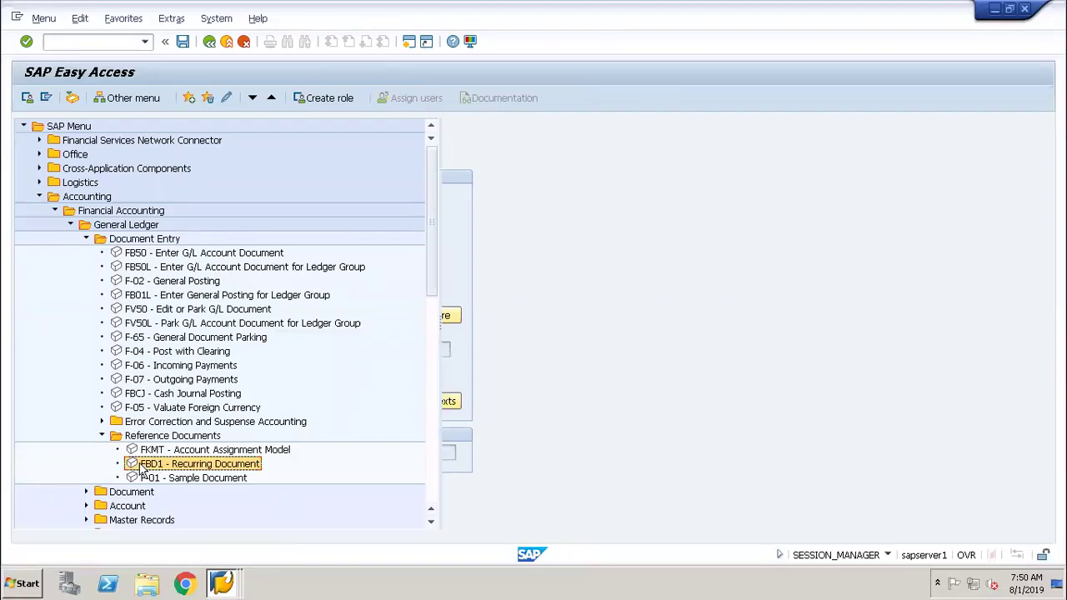
double_click(200, 464)
Step: Set the recurring entry's first run to 15.07.2019 and its last run to 31.12.2019
key("Down")
key("Return")
key("Tab")
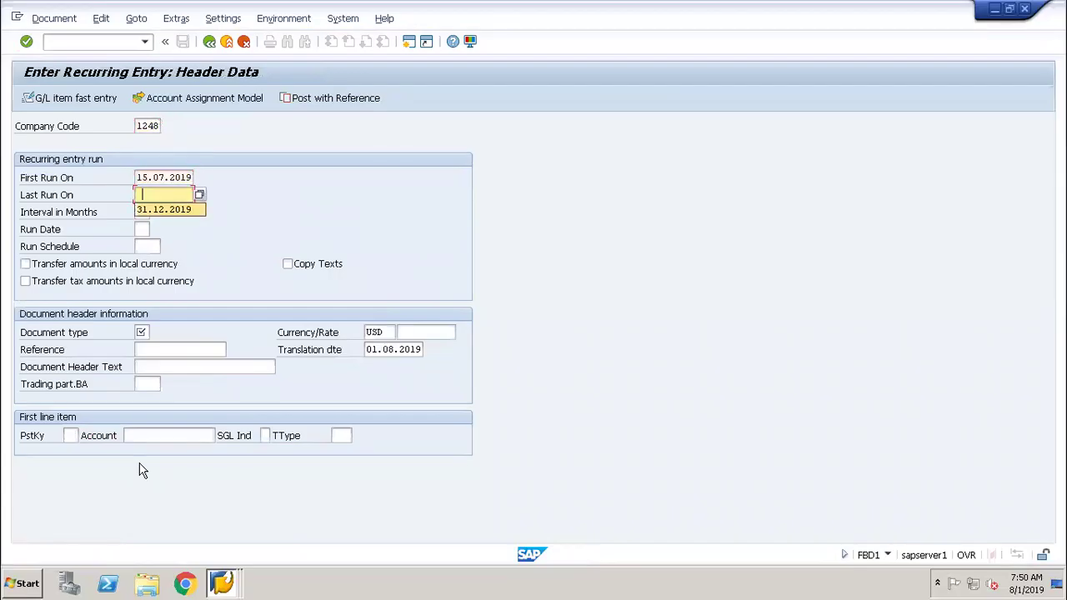
key("Down")
key("Return")
key("Tab")
key("Tab")
key("Tab")
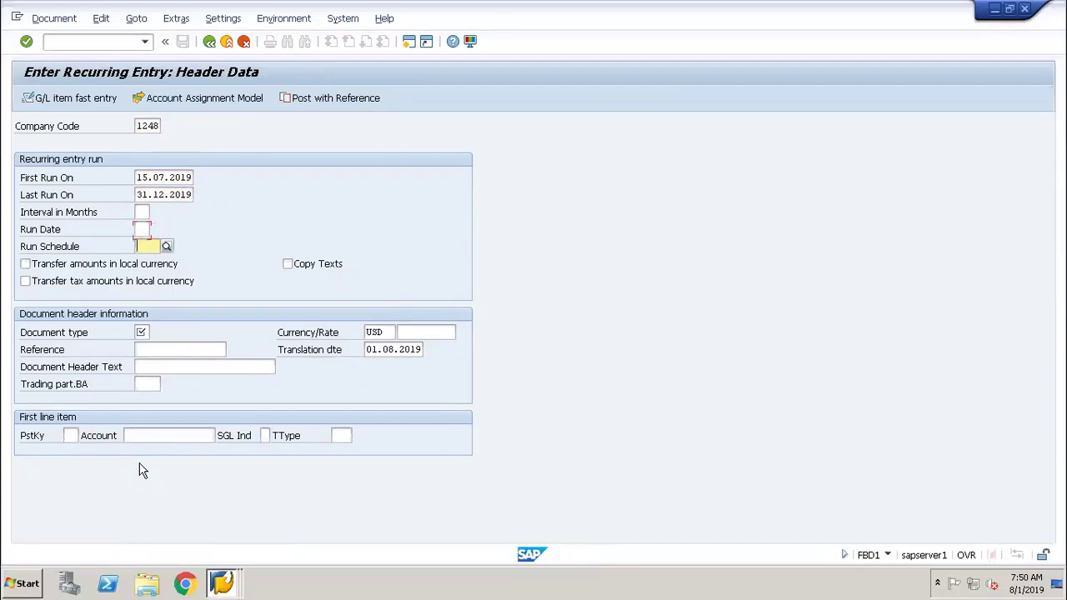
Step: Assign run schedule 1248 and enable transferring amounts and tax amounts in local currency and copying texts
key("Down")
key("Return")
key("Tab")
key("space")
key("Tab")
key("space")
Step: Set the document type to SA and the header reference to 234
key("Tab")
key("BackSpace")
type("SA")
key("Tab")
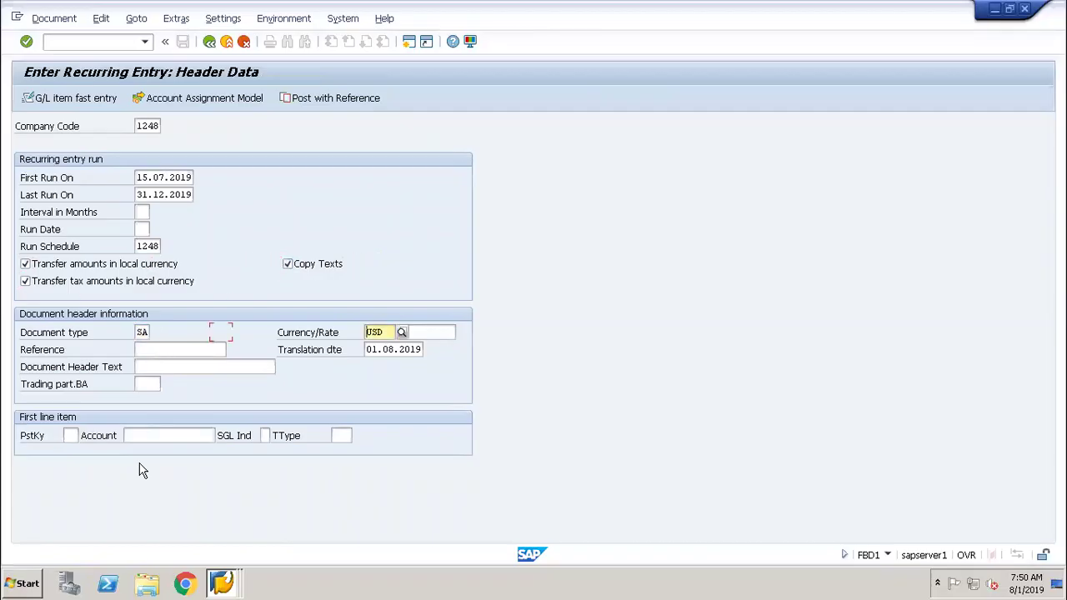
key("Tab")
key("Tab")
key("Tab")
key("Tab")
key("Tab")
key("shift+Tab")
key("shift+Tab")
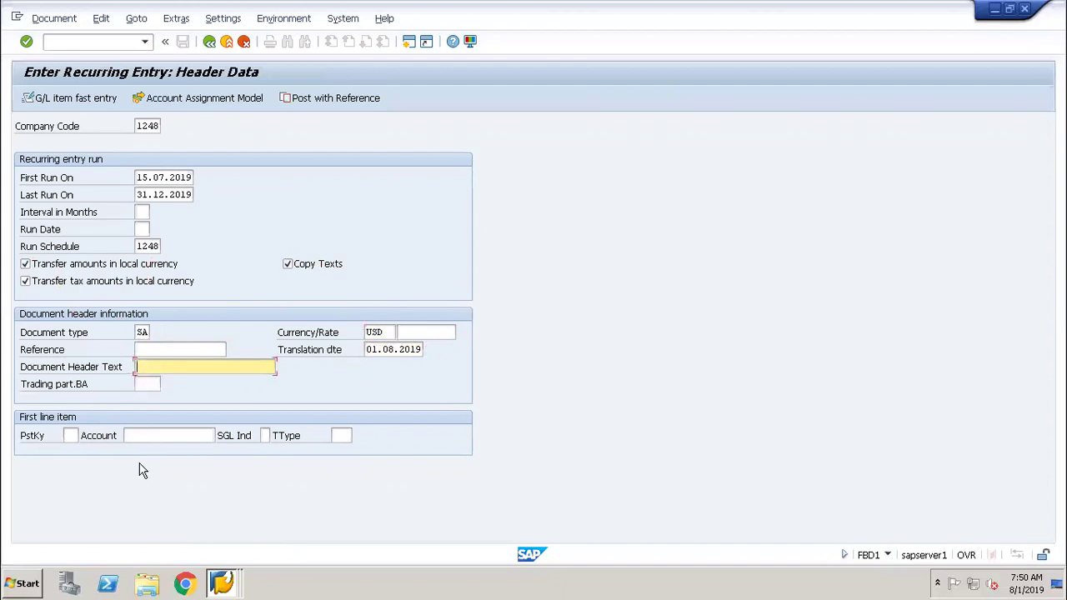
key("Down")
key("Down")
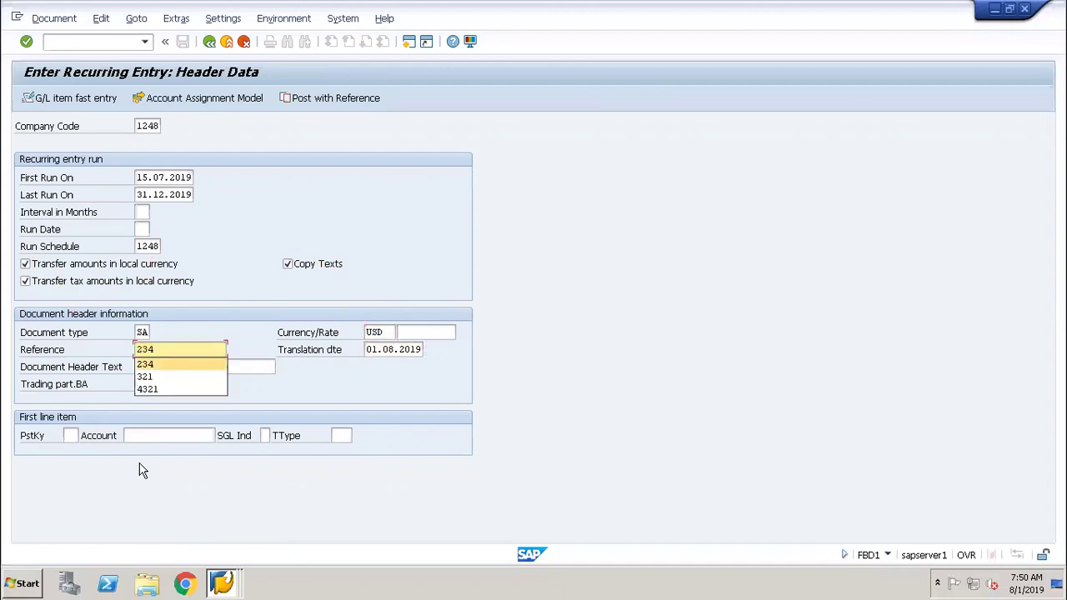
Step: Enter posting key 40 and account 520000 for the first line item and continue to the G/L account item
key("Tab")
key("Tab")
key("Tab")
key("Tab")
key("shift+Tab")
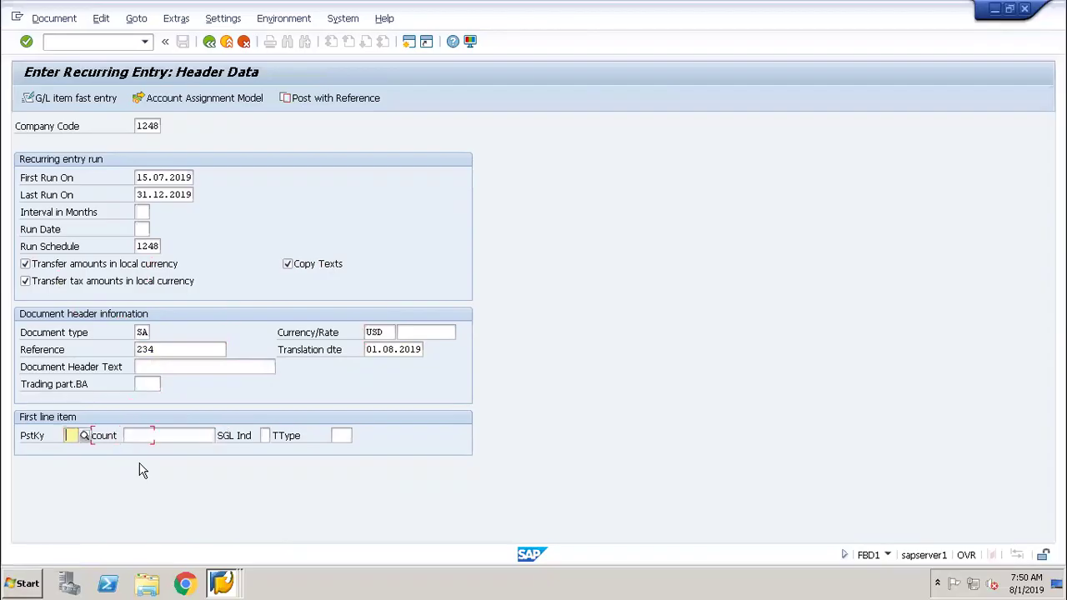
type("40")
key("Return")
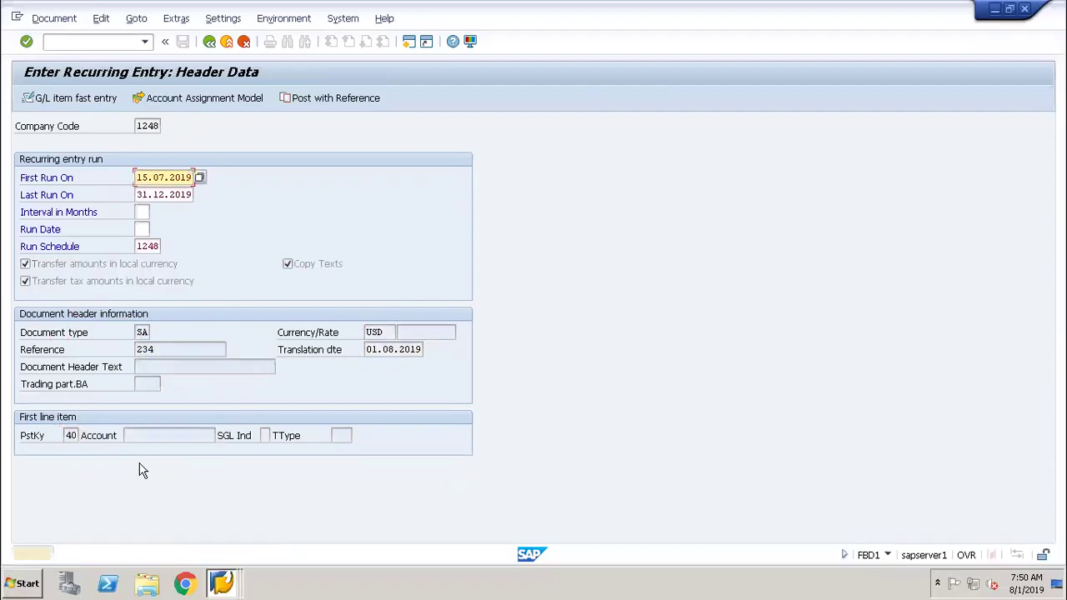
key("Return")
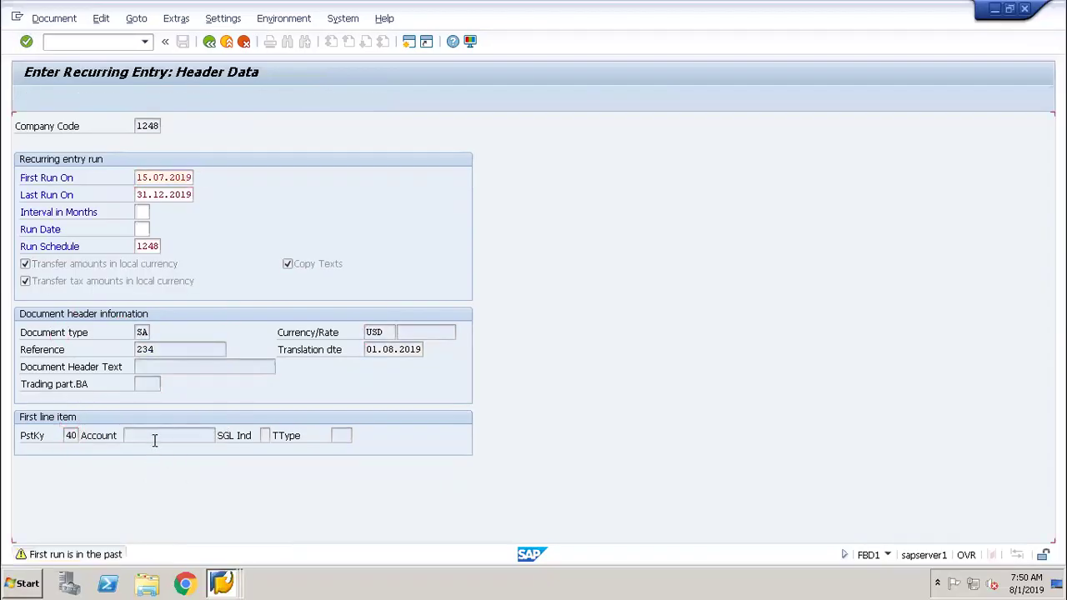
key("Return")
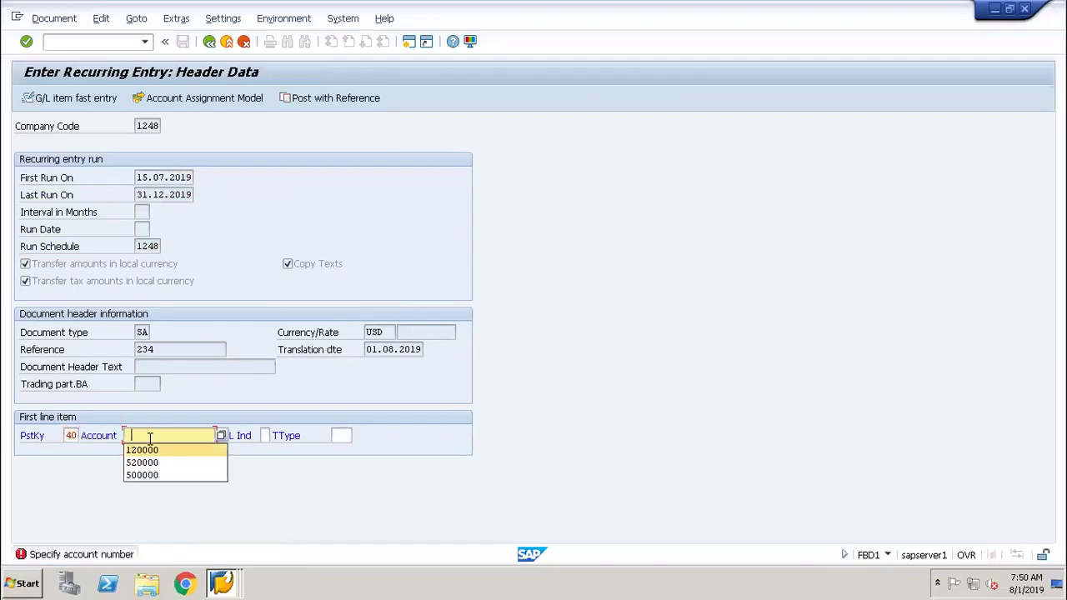
key("Down")
key("Return")
key("Return")
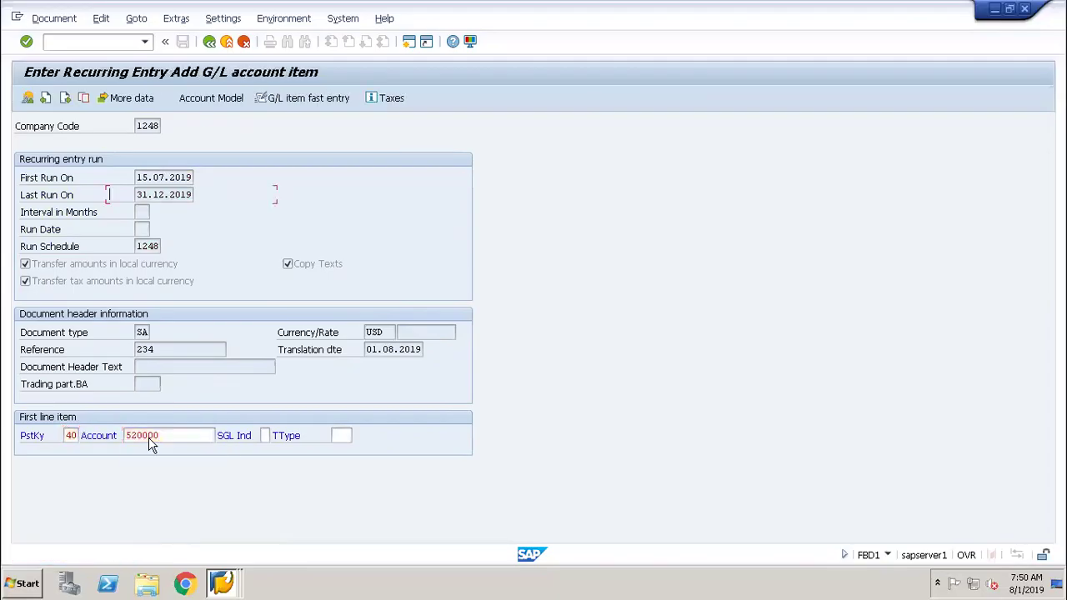
Step: Set the debit item's amount to 12345 USD and assign cost center 7000
key("Down")
key("Return")
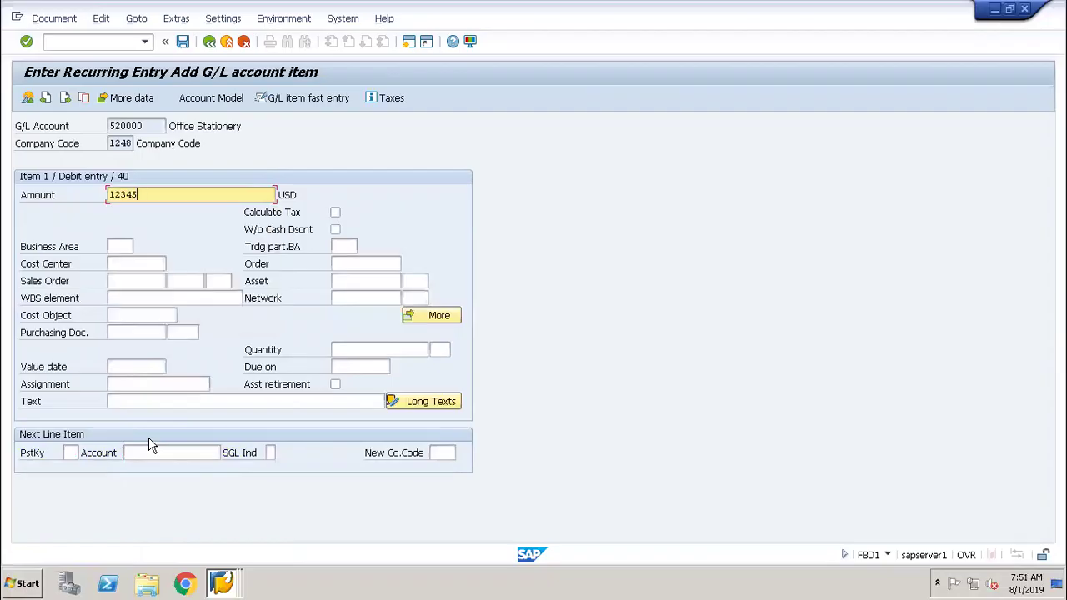
key("Tab")
key("Down")
key("Down")
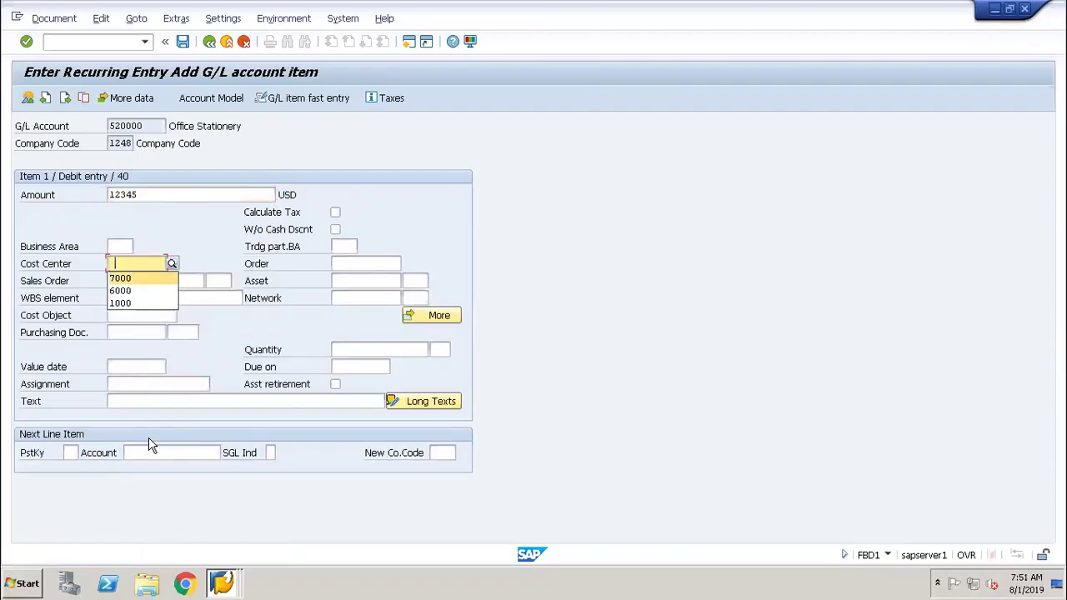
key("Return")
Step: Enter the item text "Recurring Entries" and try to continue with posting key 50 for the next line item
key("Down")
key("Down")
key("Down")
key("Down")
key("Down")
key("Down")
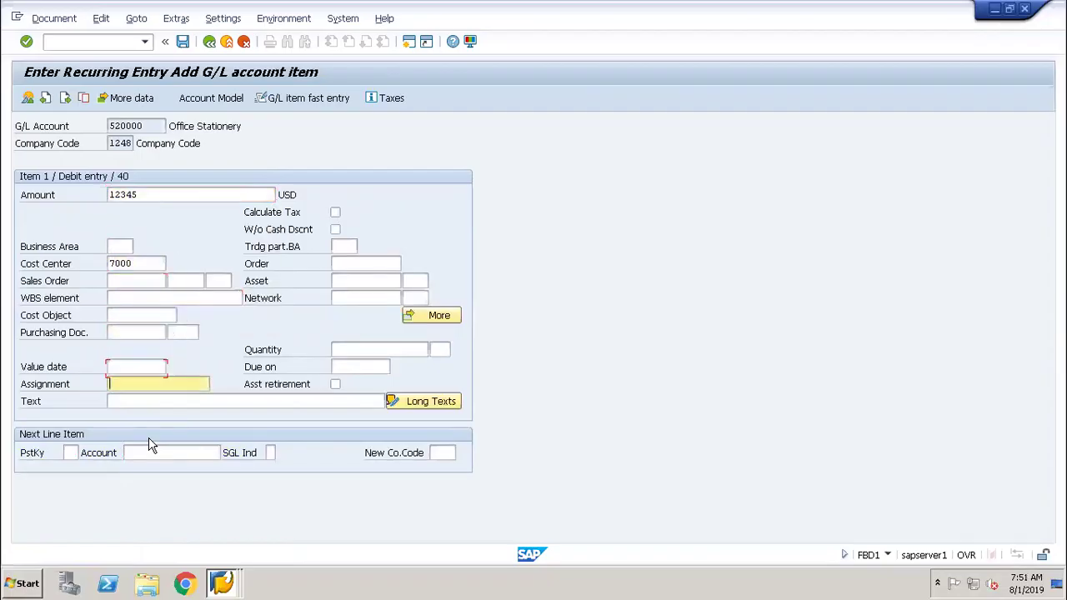
key("Down")
key("Return")
key("Down")
type("50")
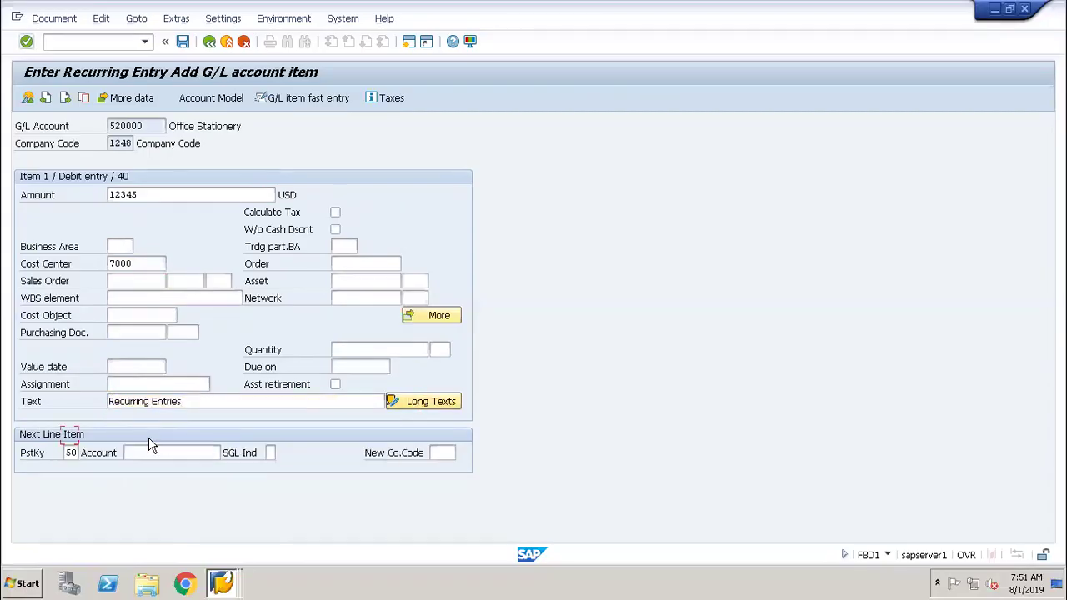
key("Return")
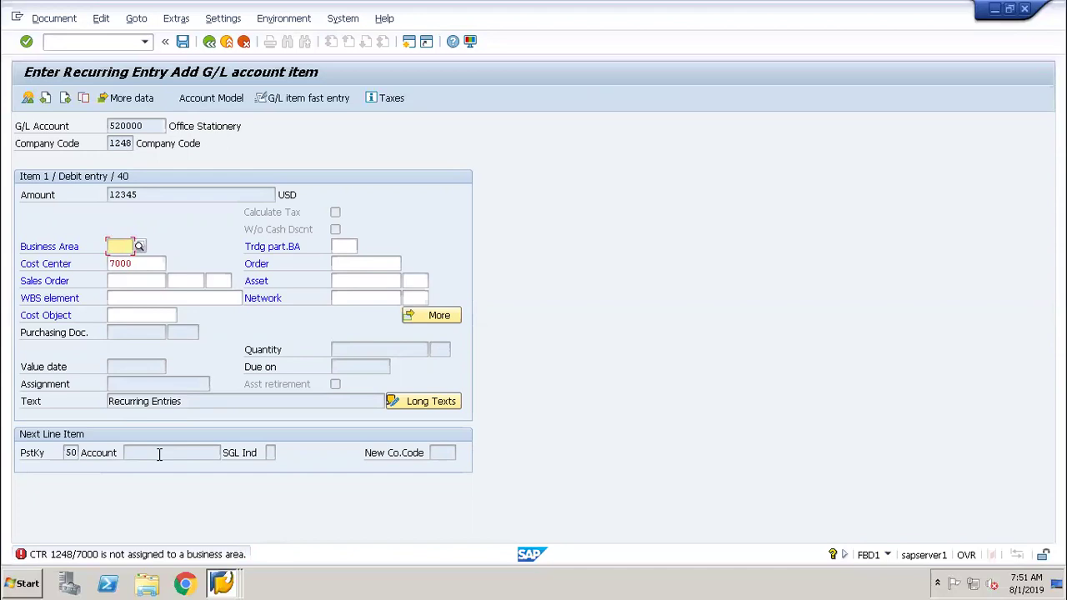
Step: Try to validate the debit item with cost center 1000 in place of 7000
key("Return")
left_click(139, 282)
key("Return")
key("Tab")
key("Tab")
key("shift+Tab")
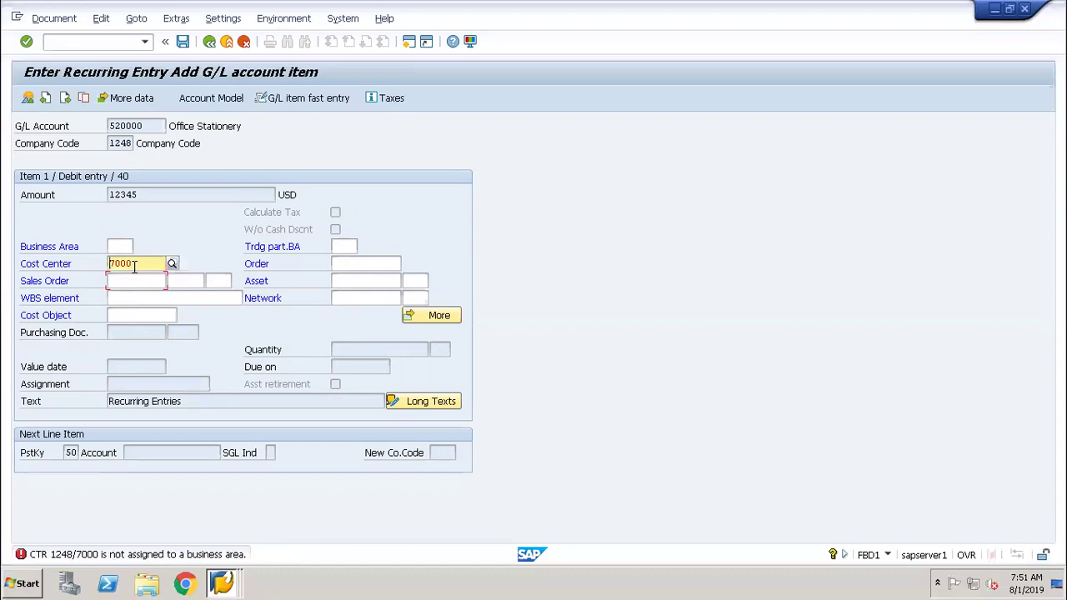
type("1")
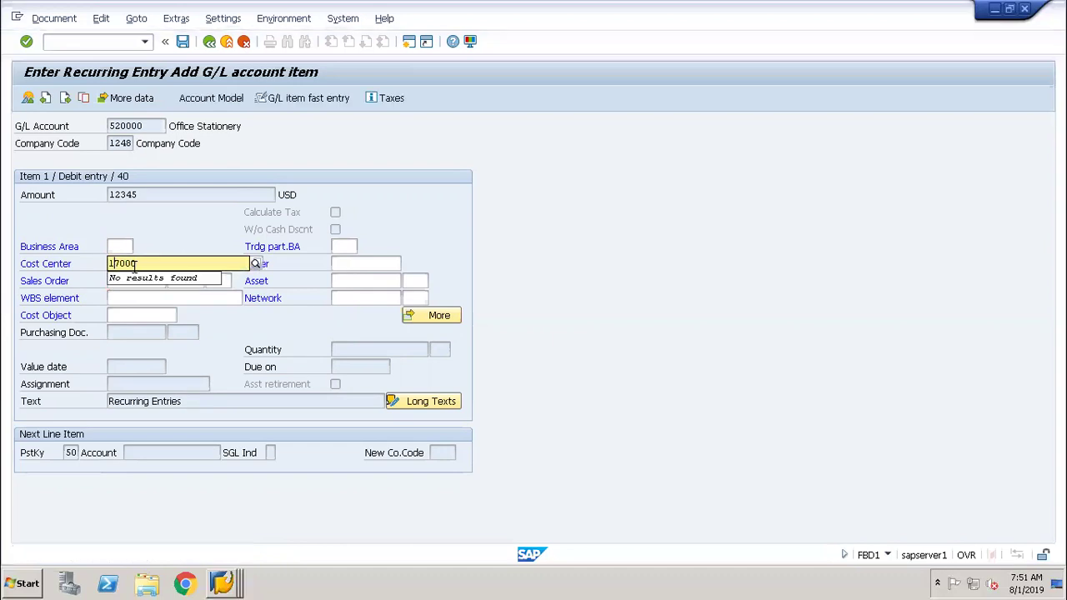
key("Return")
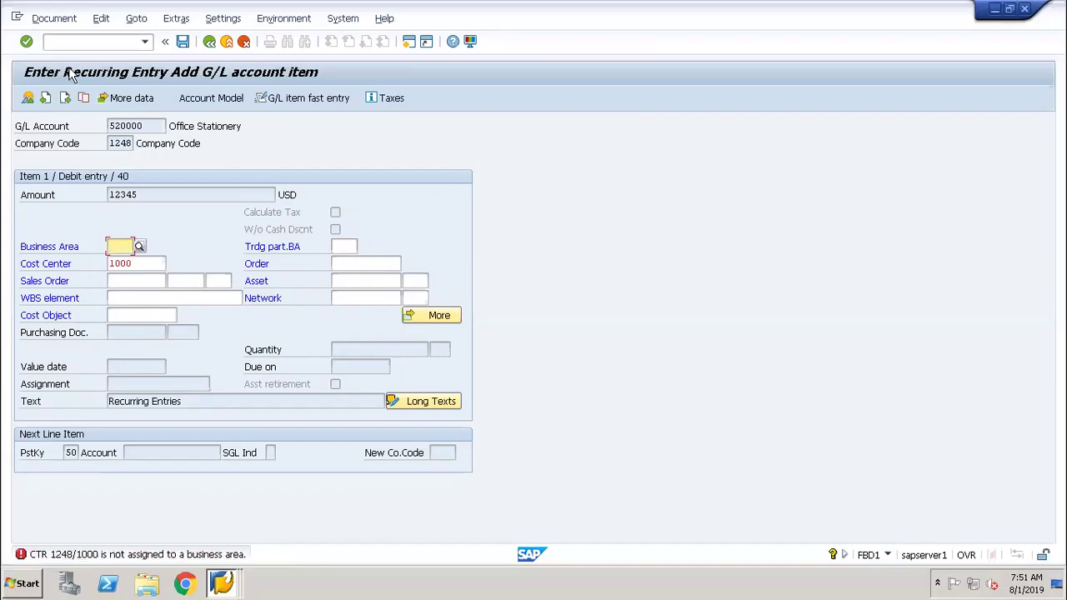
Step: Leave the recurring entry and open cost center 7000 in transaction KS02 to check its business area
left_click(60, 42)
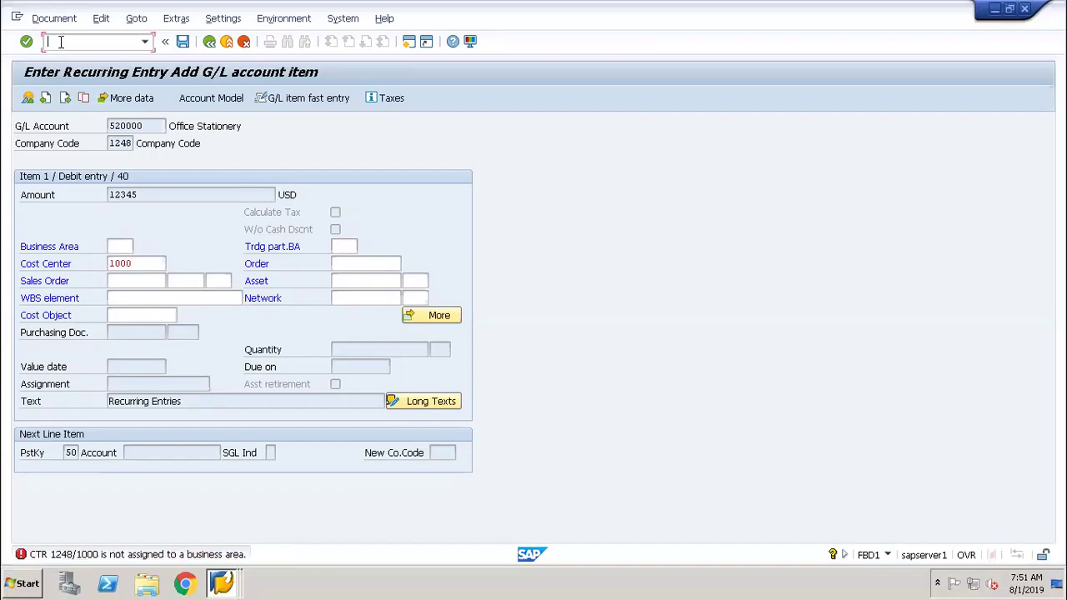
type("/nks02")
key("Return")
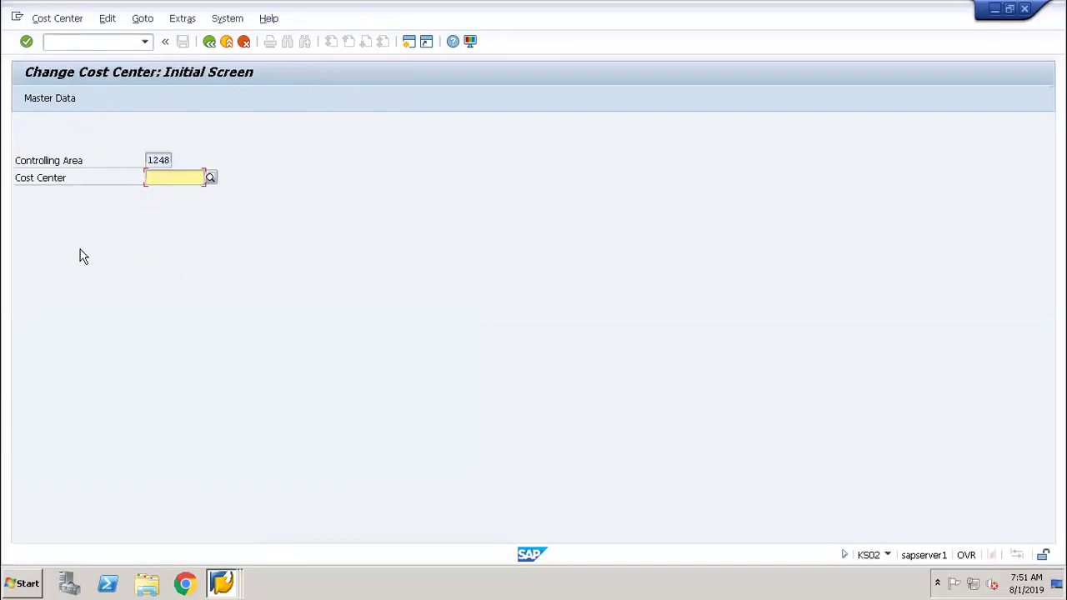
type("7000")
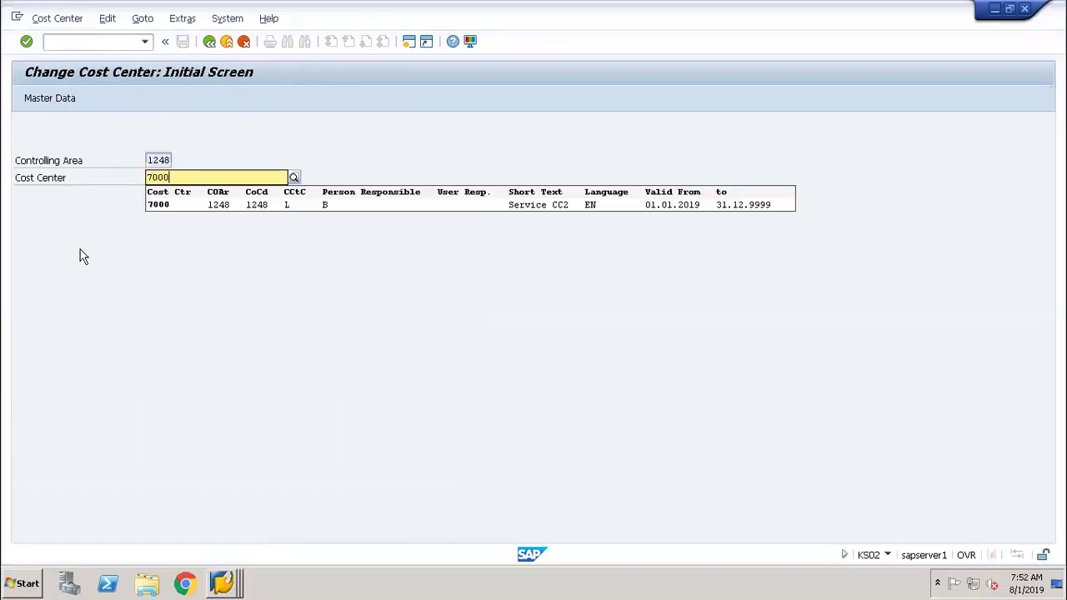
key("Return")
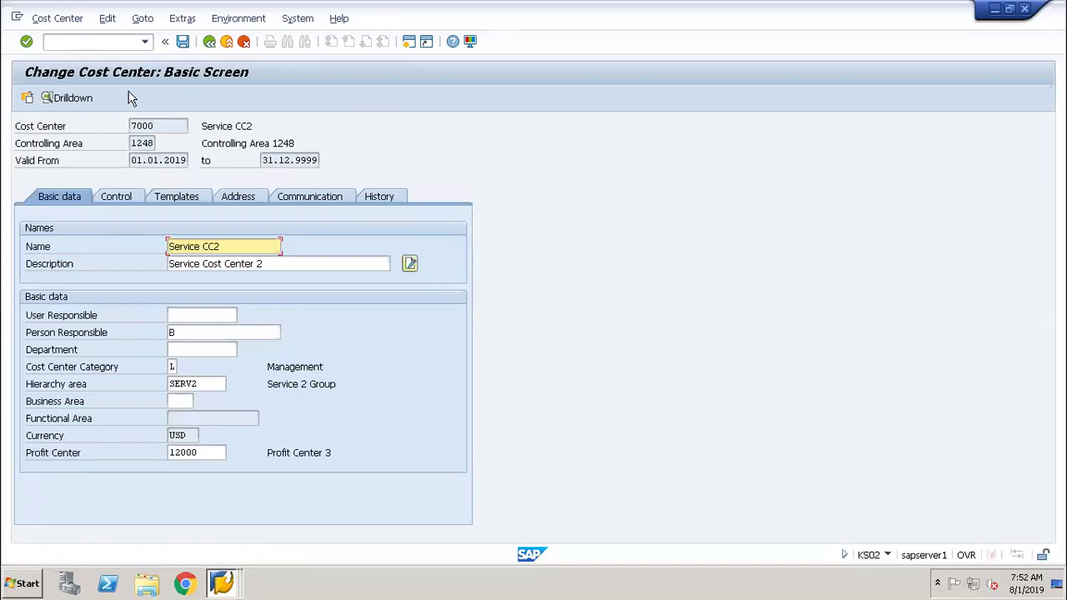
Step: Return to the IMG session and open Define Field Status Variants under Financial Accounting Global Settings, Ledgers, Fields
left_click(55, 41)
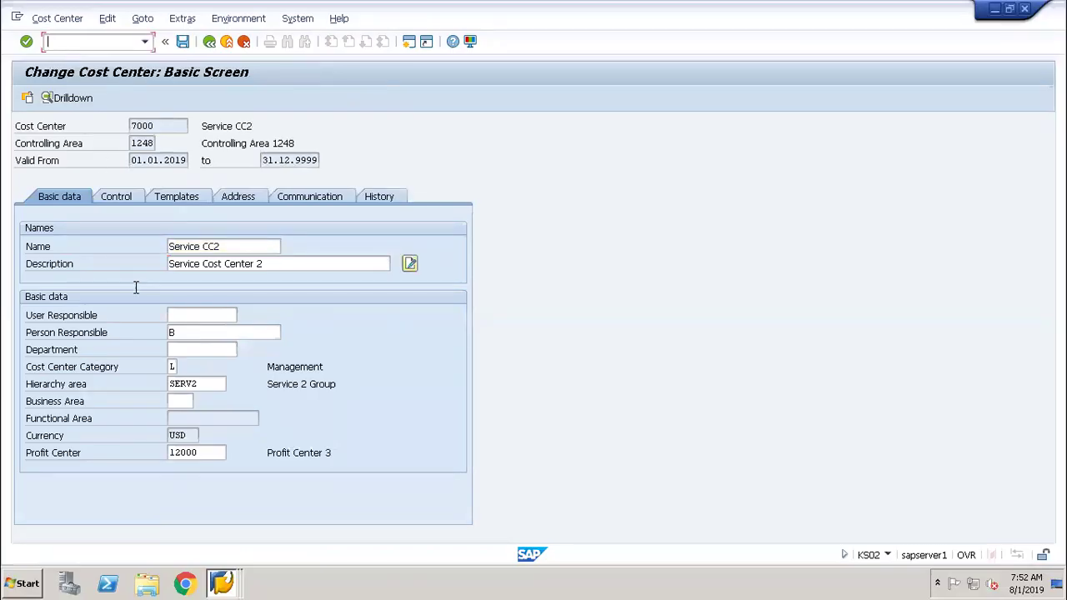
left_click(223, 584)
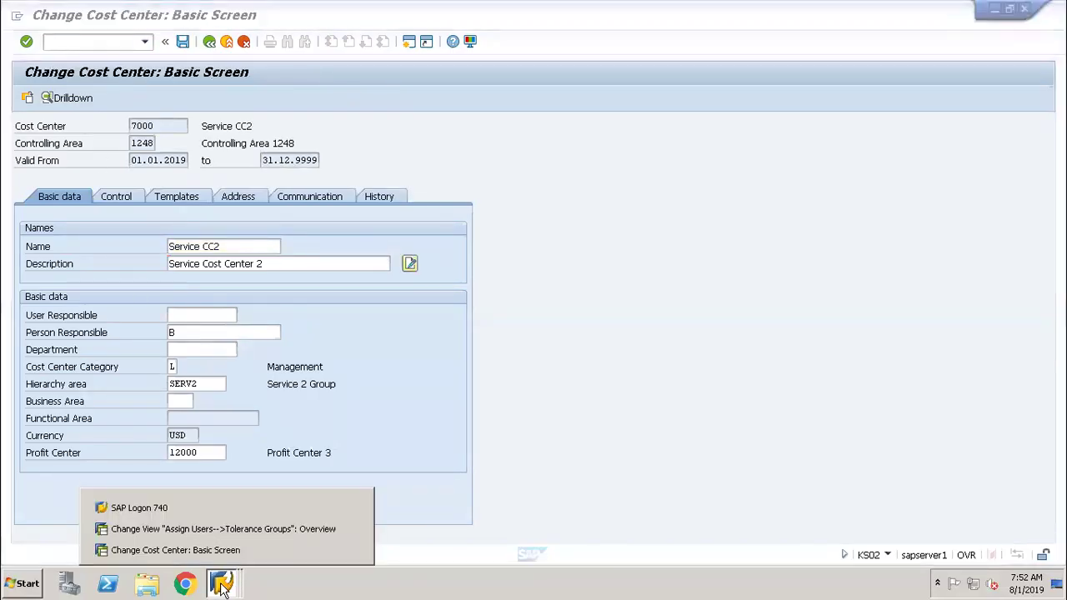
left_click(174, 531)
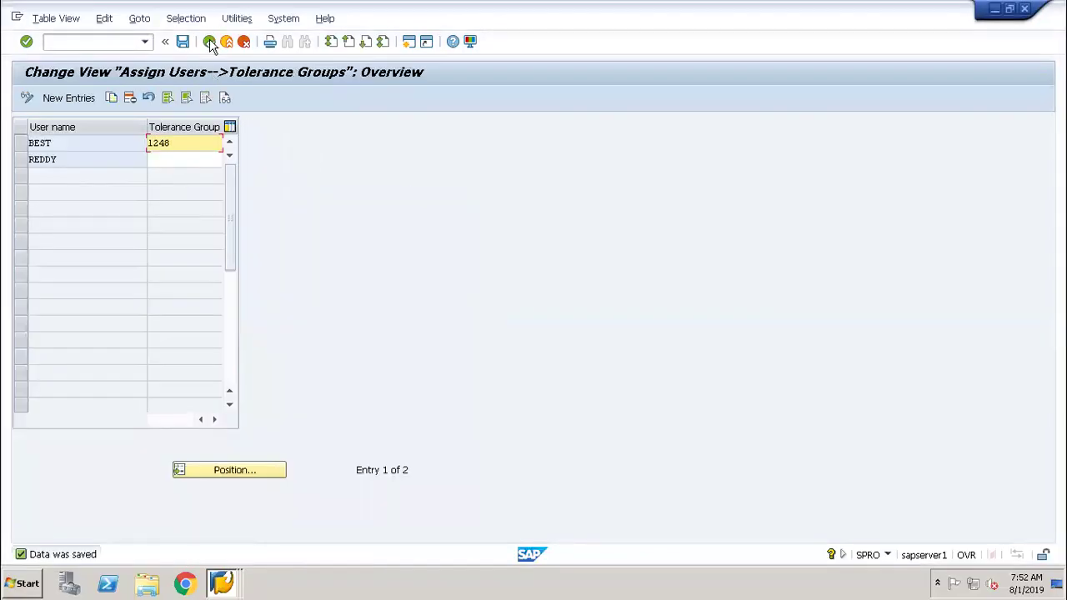
left_click(210, 42)
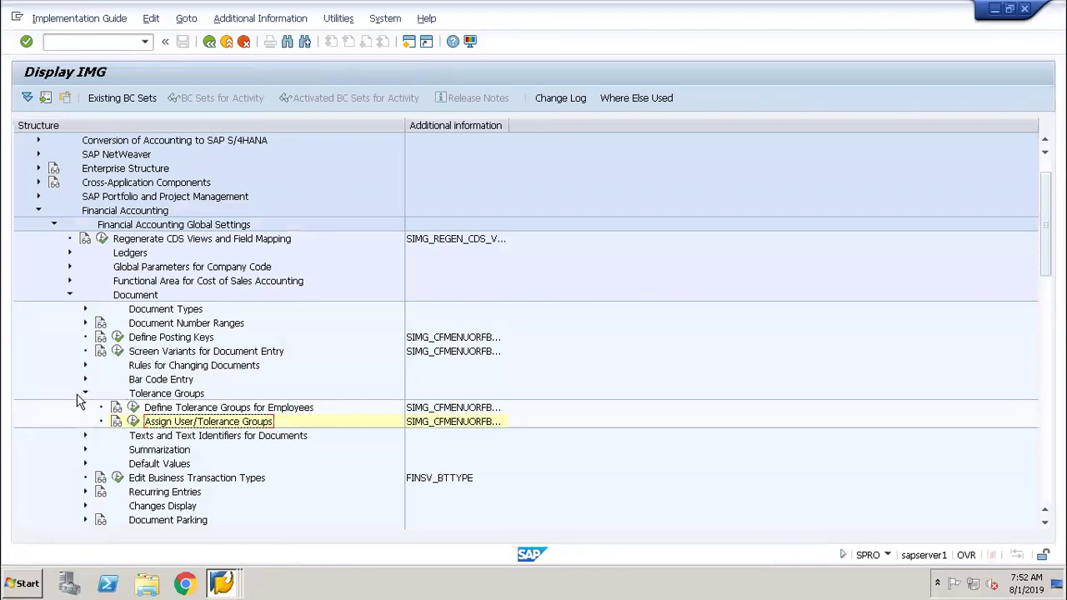
left_click(70, 254)
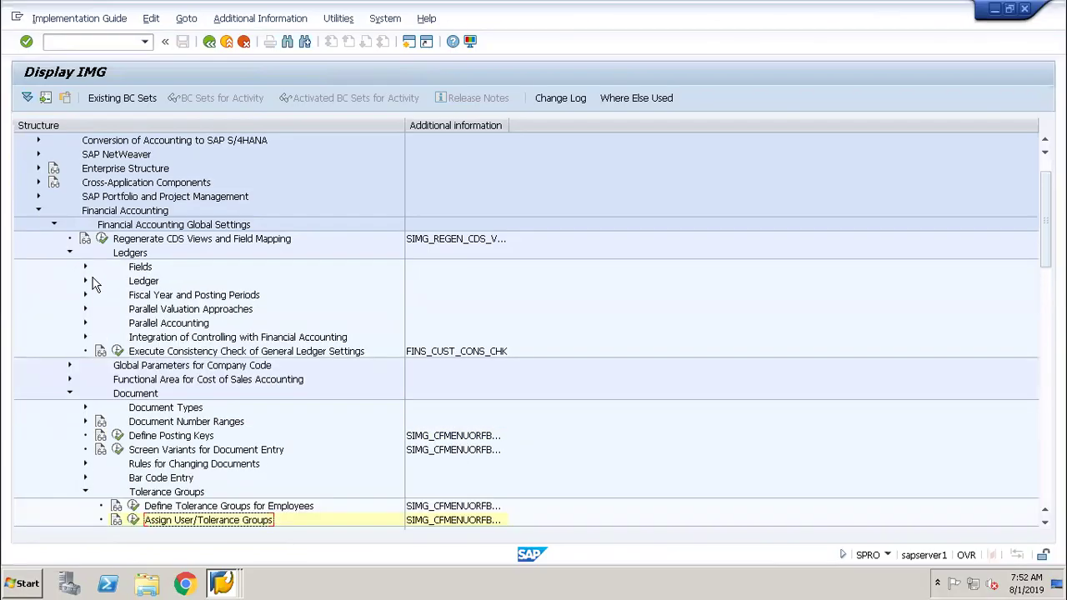
left_click(87, 269)
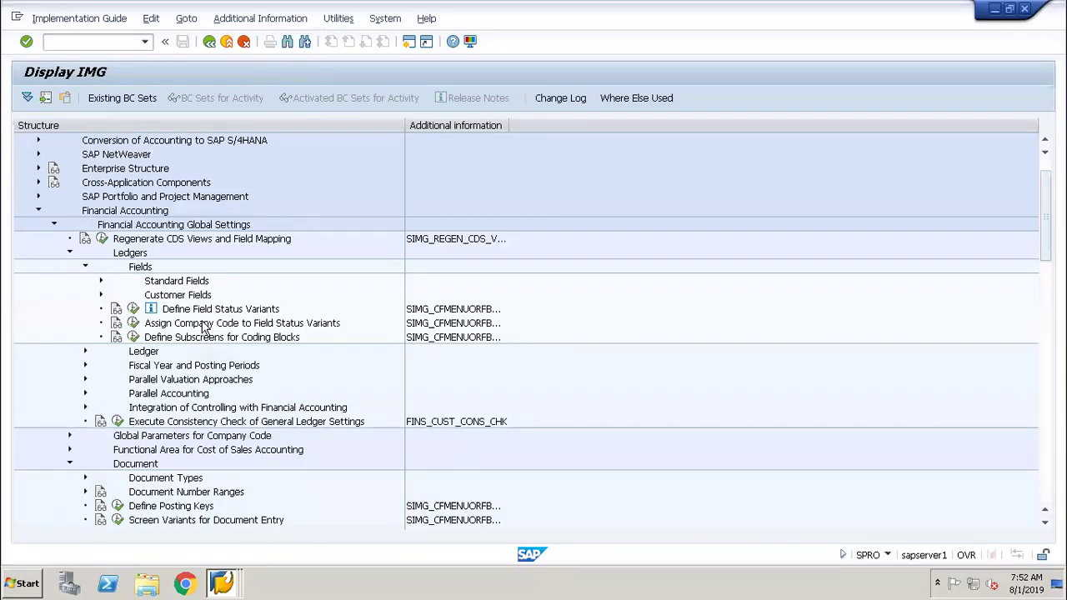
left_click(205, 326)
left_click(200, 310)
left_click(134, 309)
Step: Display G/L account 520000 Office Stationery in transaction FS00 and check its field status group
left_click(223, 586)
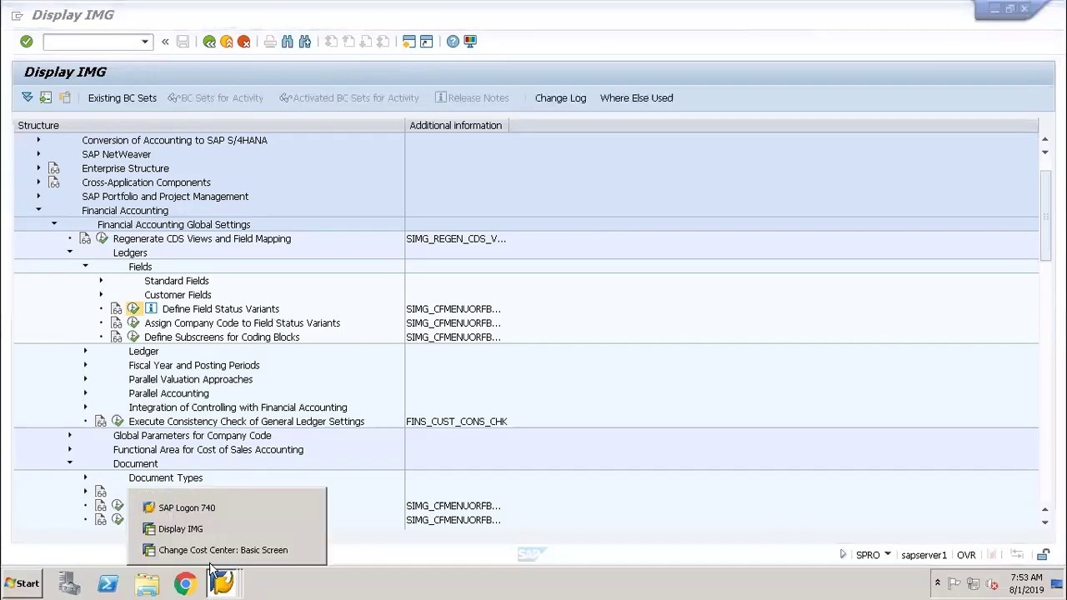
left_click(189, 550)
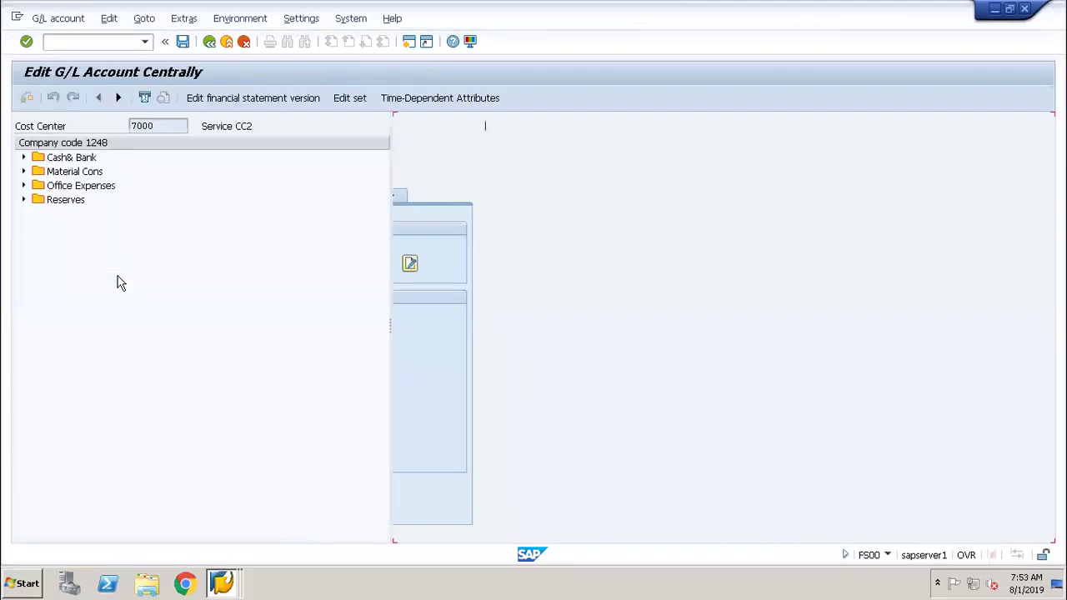
left_click(23, 186)
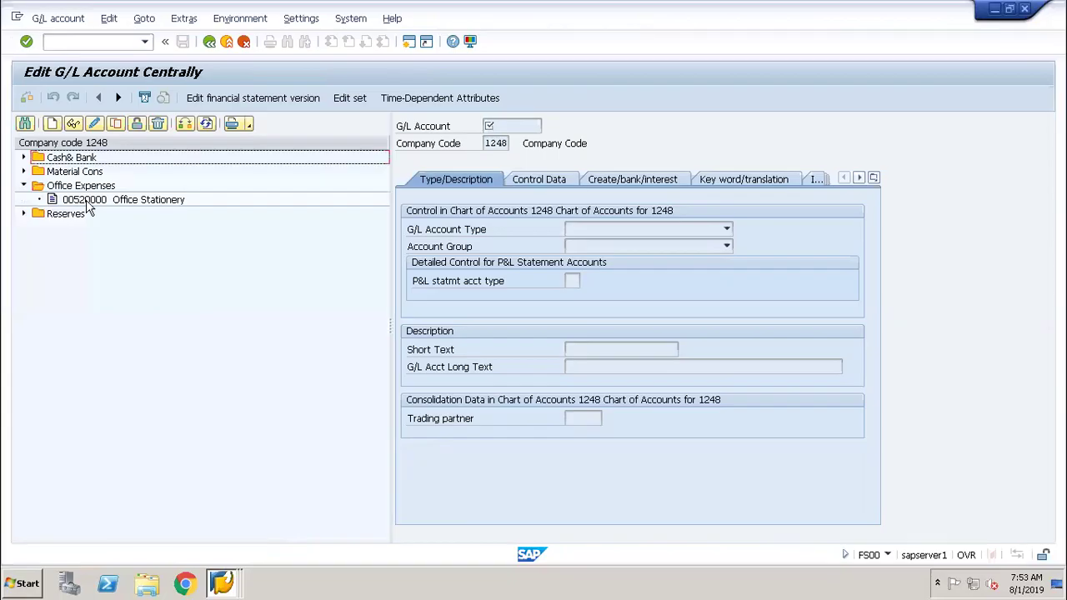
double_click(104, 202)
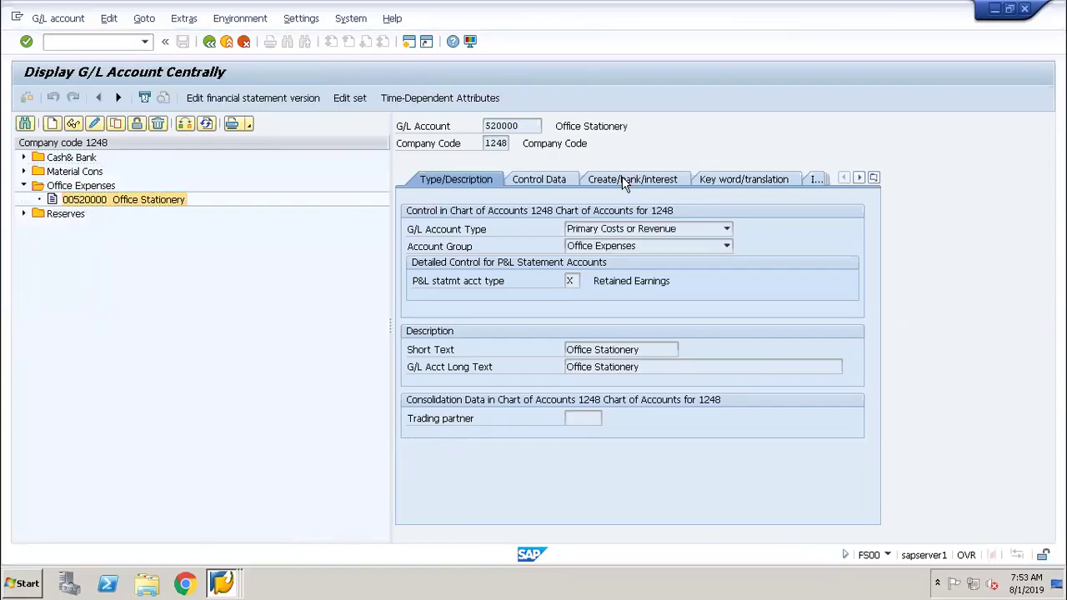
left_click(629, 185)
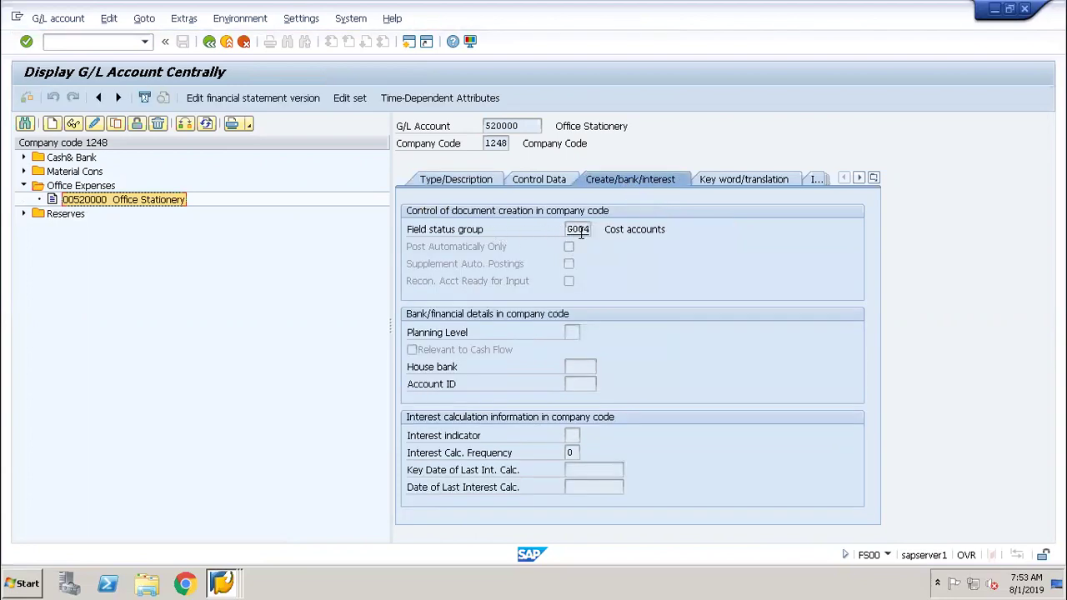
Step: Return to the IMG session, display the locked field status variants and open the field status groups of variant 1248
left_click(223, 584)
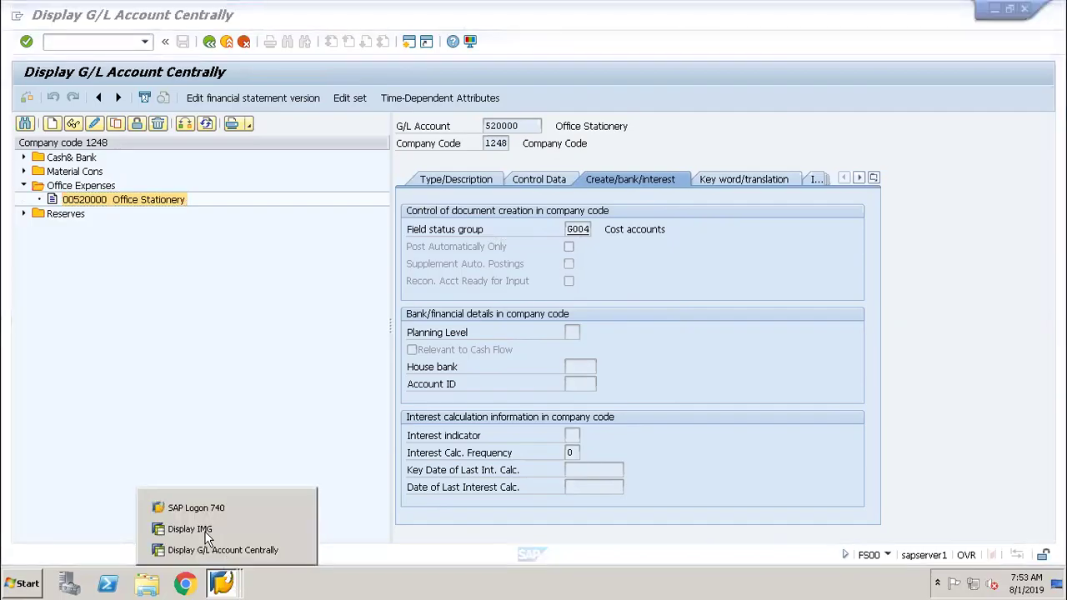
left_click(206, 534)
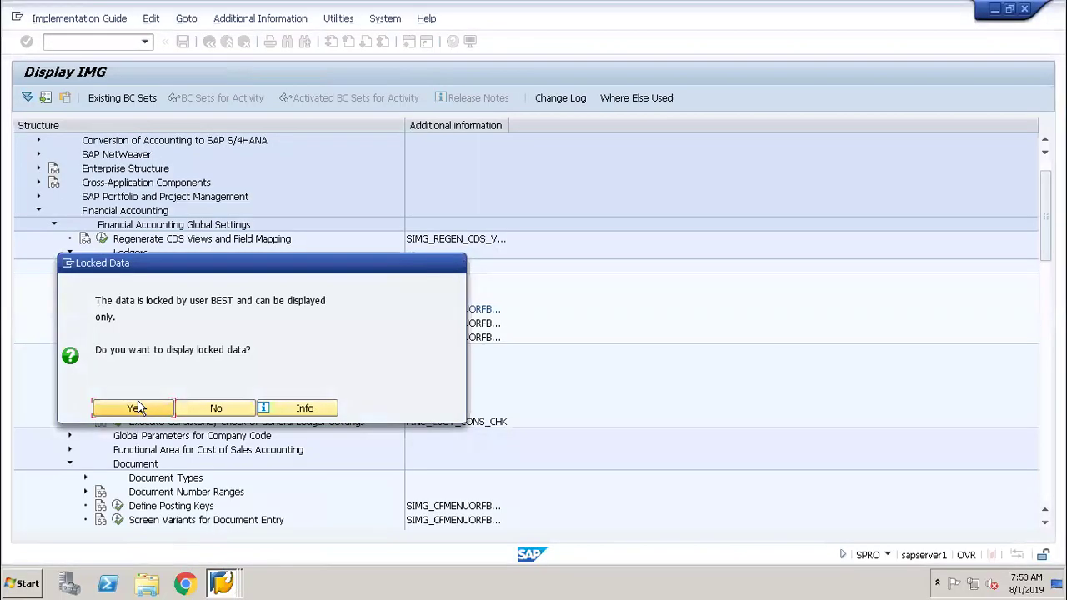
left_click(137, 408)
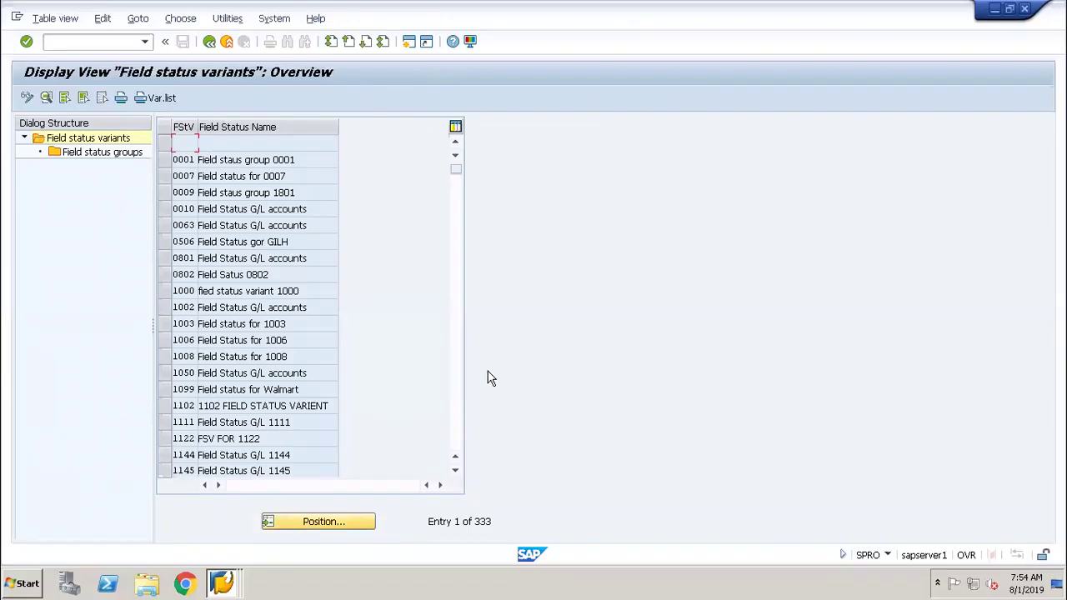
left_click(457, 392)
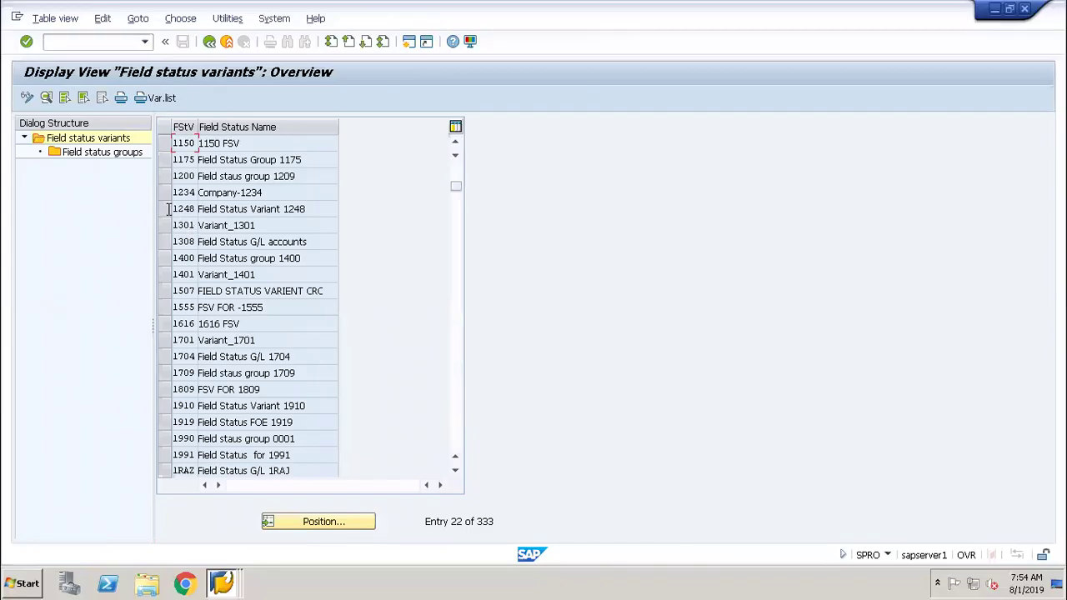
left_click(166, 213)
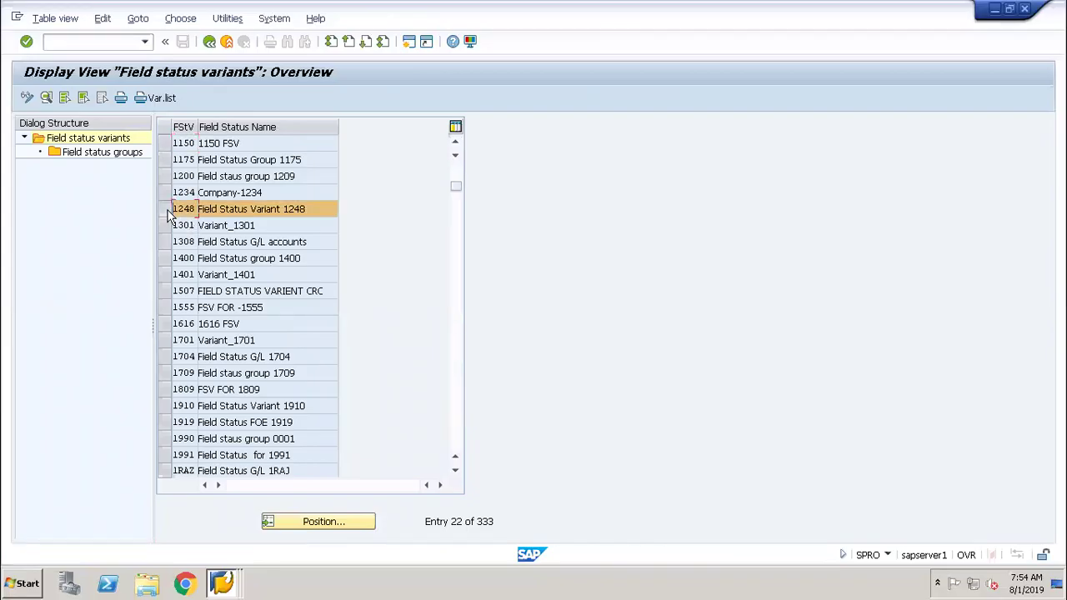
double_click(110, 155)
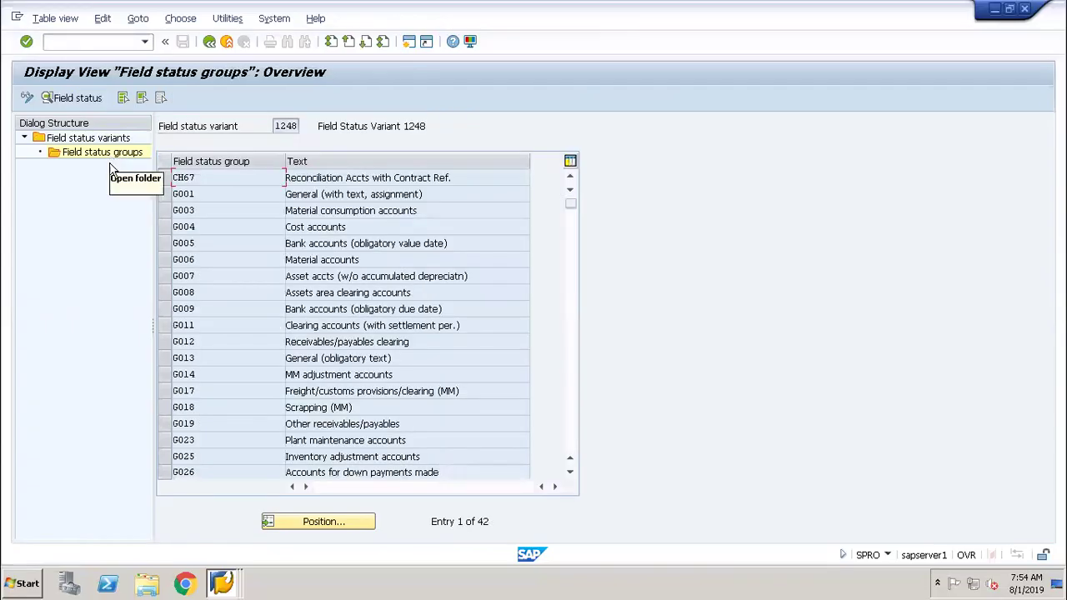
Step: Examine the business area status in the additional account assignments of field status group G004, and return to the IMG
left_click(189, 234)
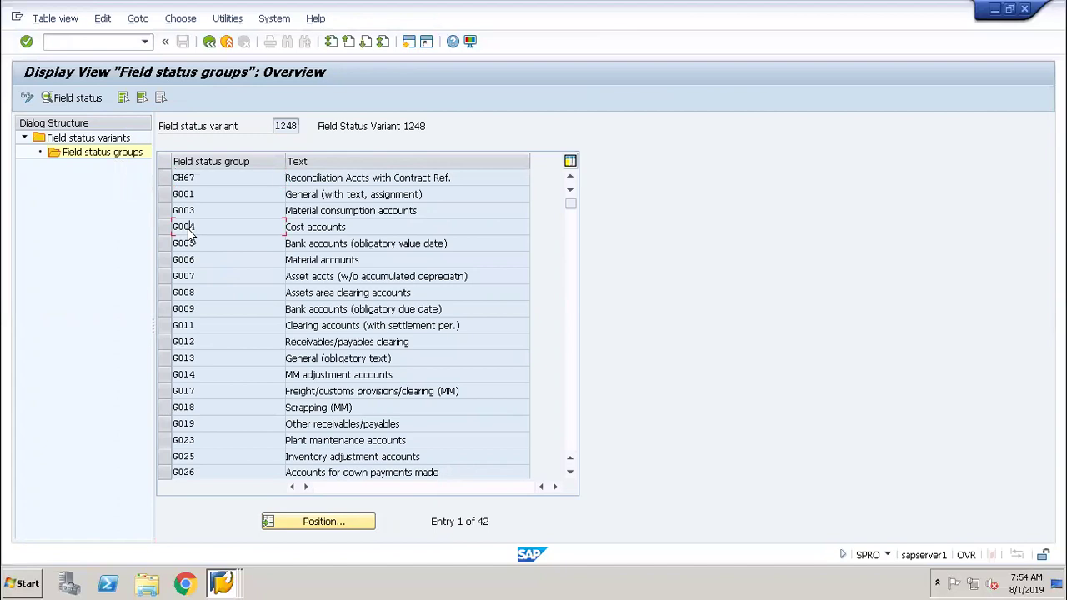
double_click(189, 234)
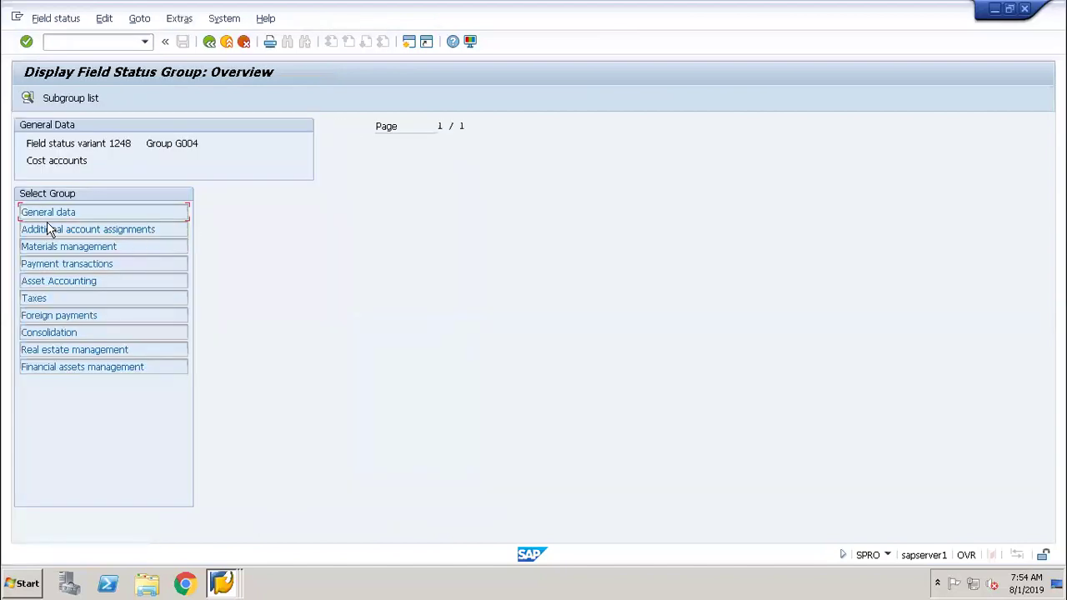
double_click(111, 230)
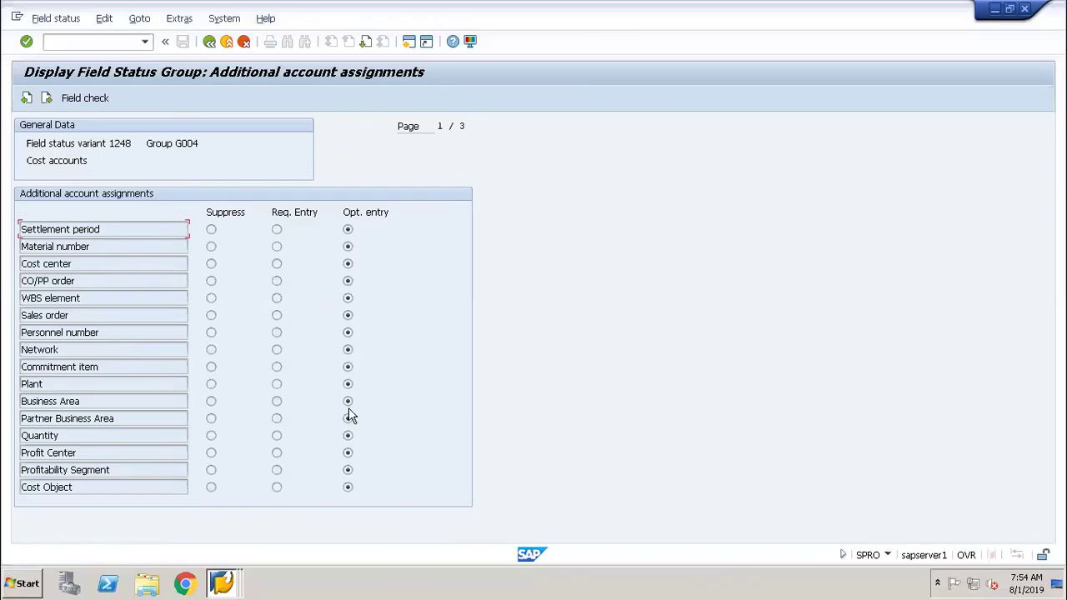
left_click(226, 41)
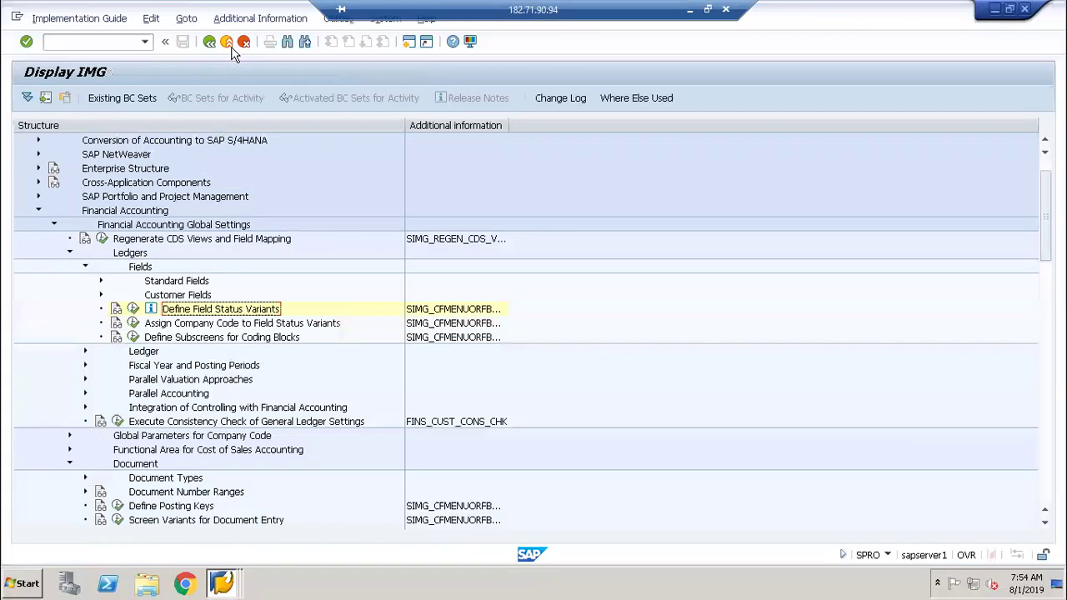
Step: Open Define Document Splitting Characteristics for General Ledger under General Ledger Accounting, Business Transactions, Document Splitting
left_click(53, 225)
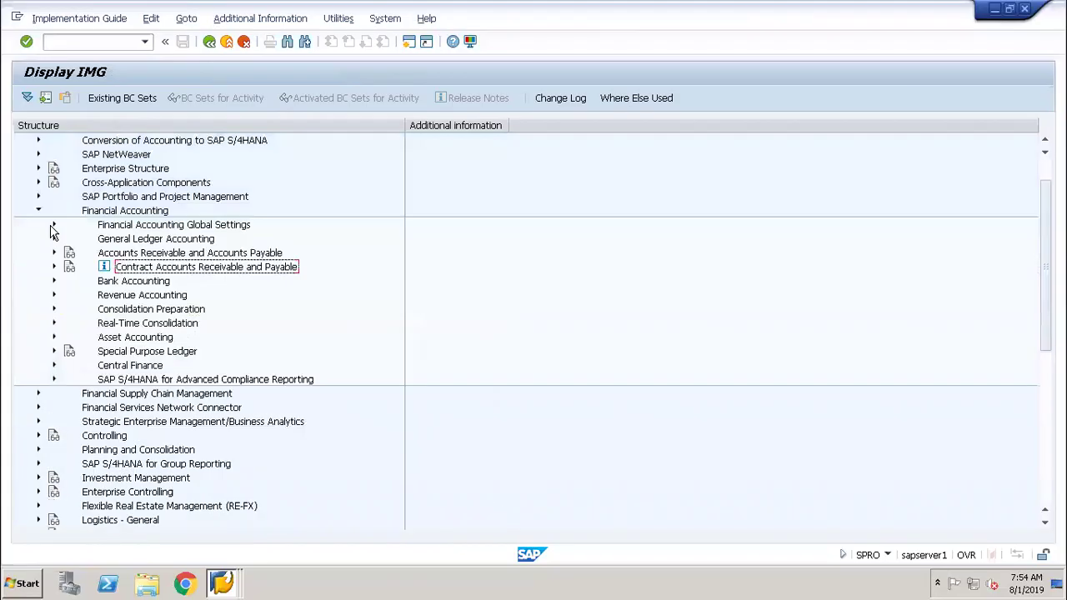
left_click(54, 240)
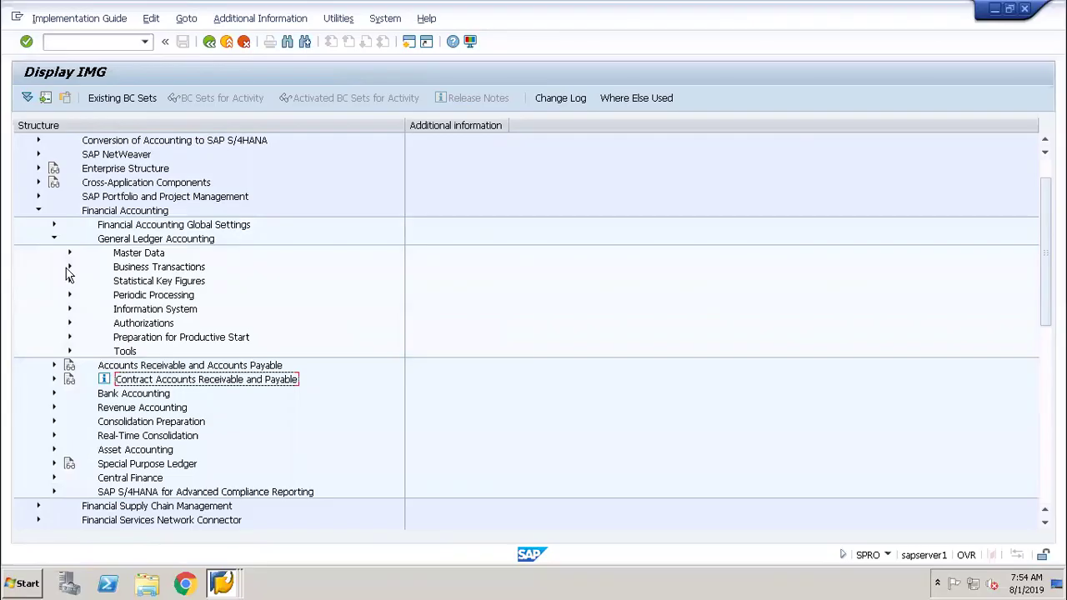
left_click(69, 268)
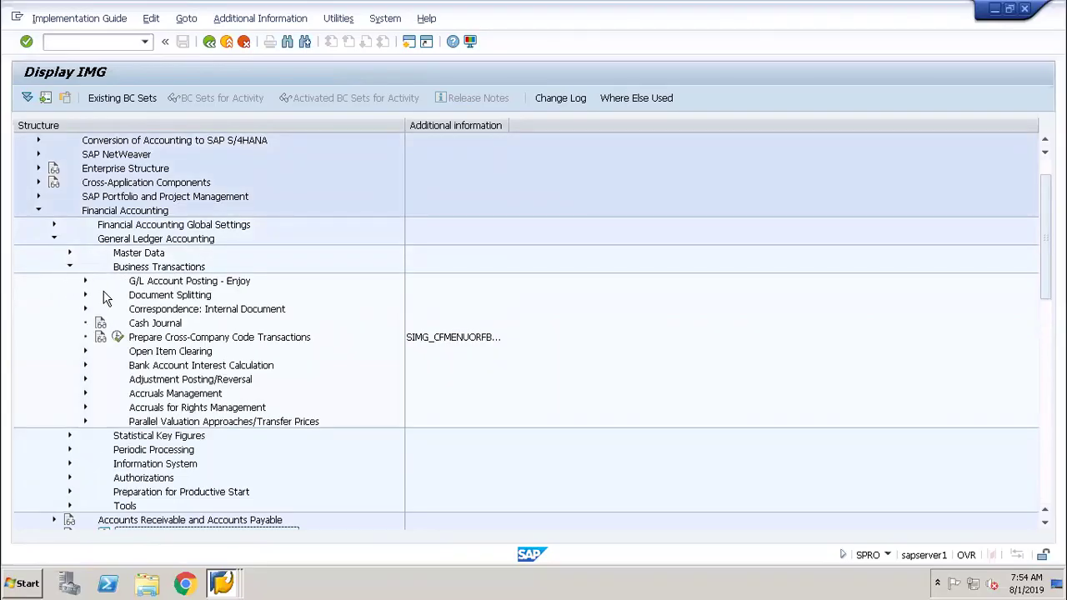
left_click(85, 296)
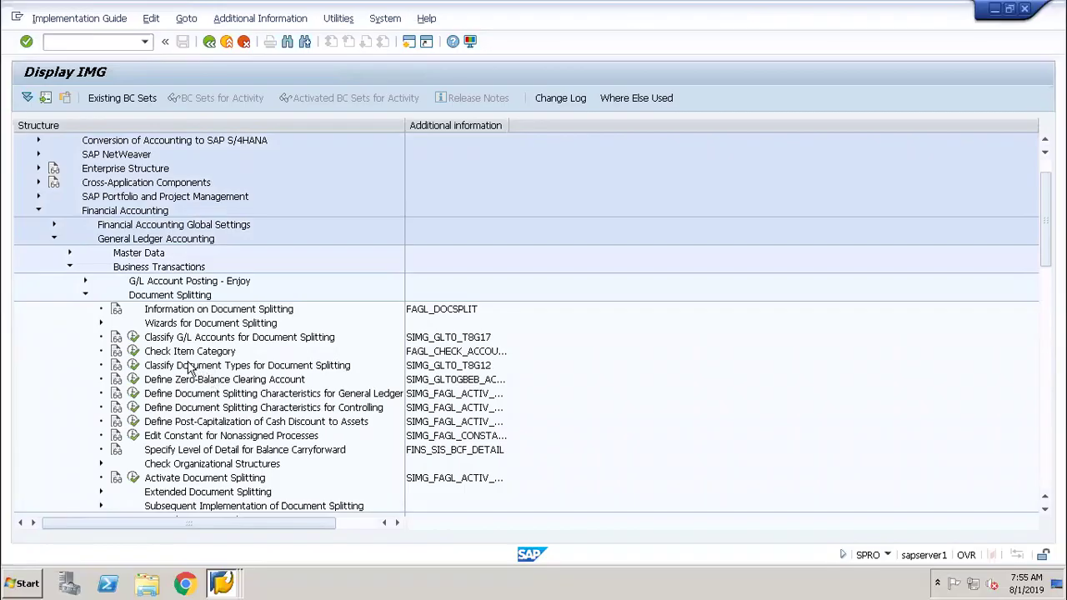
left_click(215, 396)
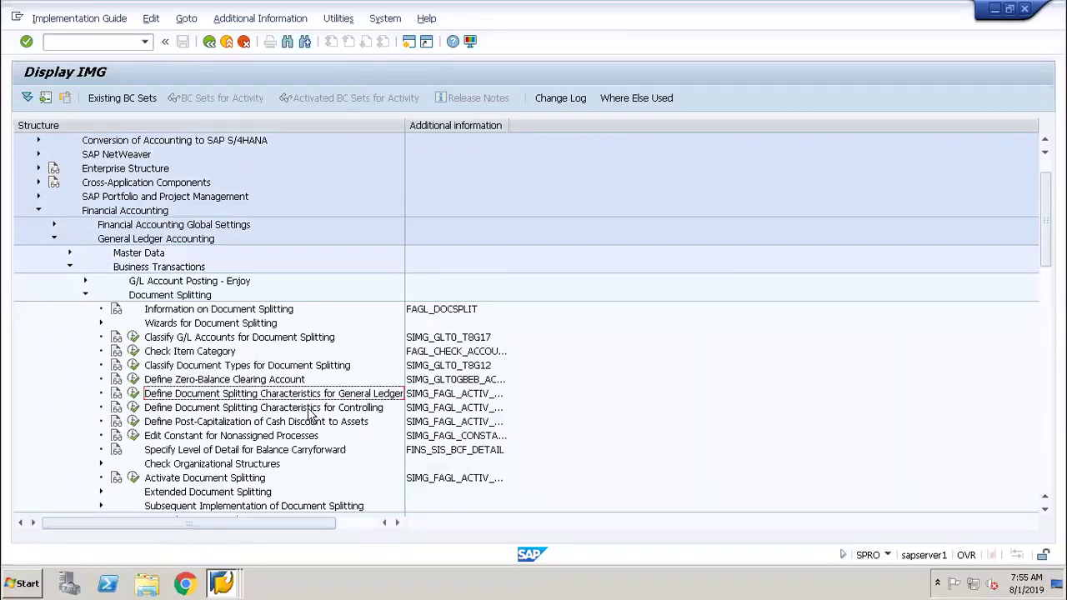
left_click(135, 394)
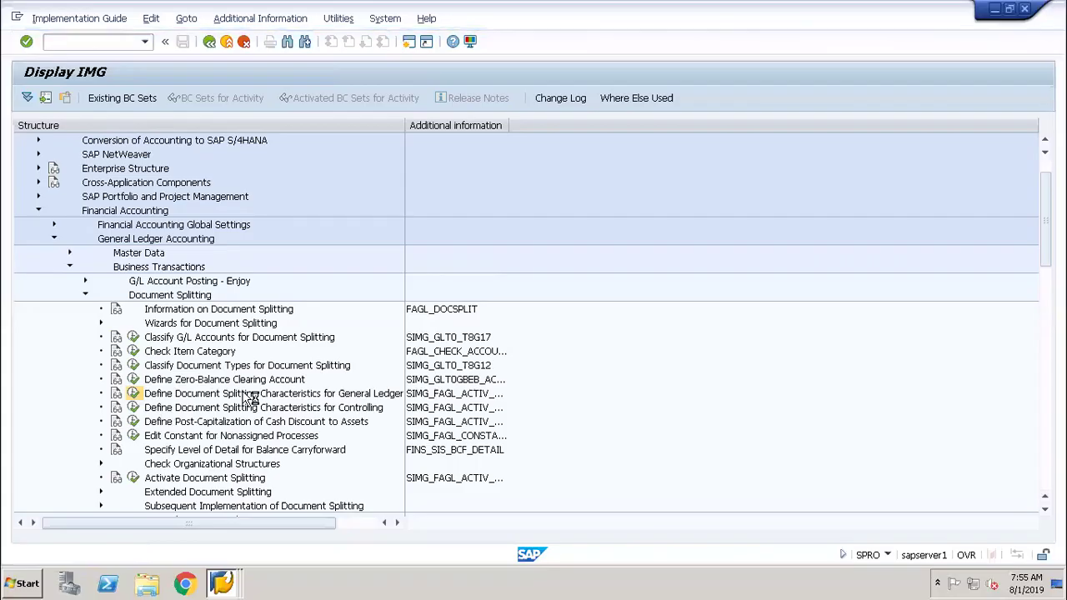
Step: Switch to the G/L account session and open cost center 7000 for changing in transaction KS02
left_click(223, 586)
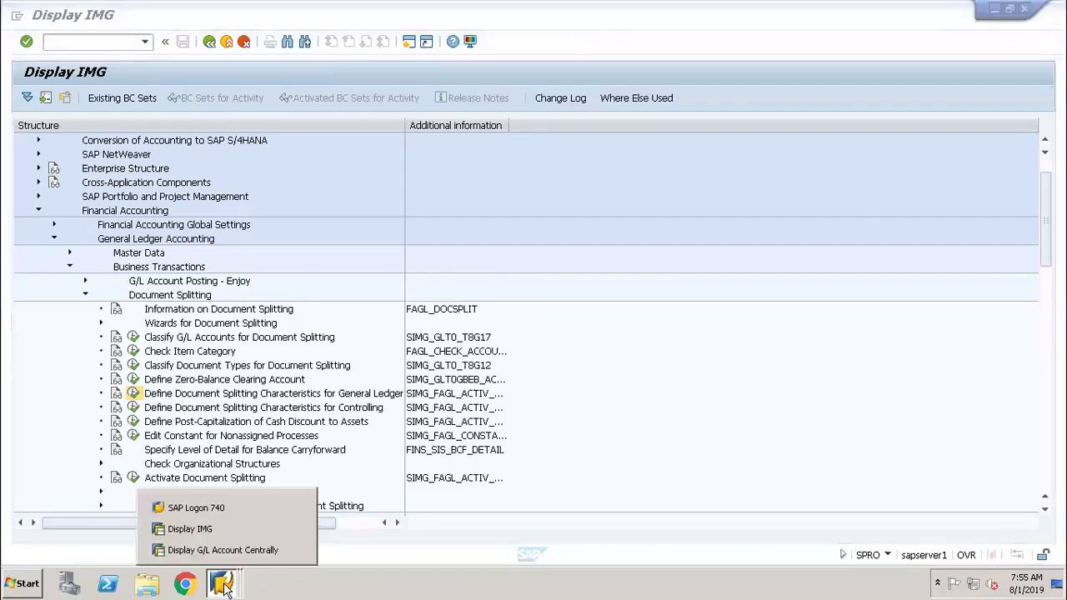
left_click(209, 552)
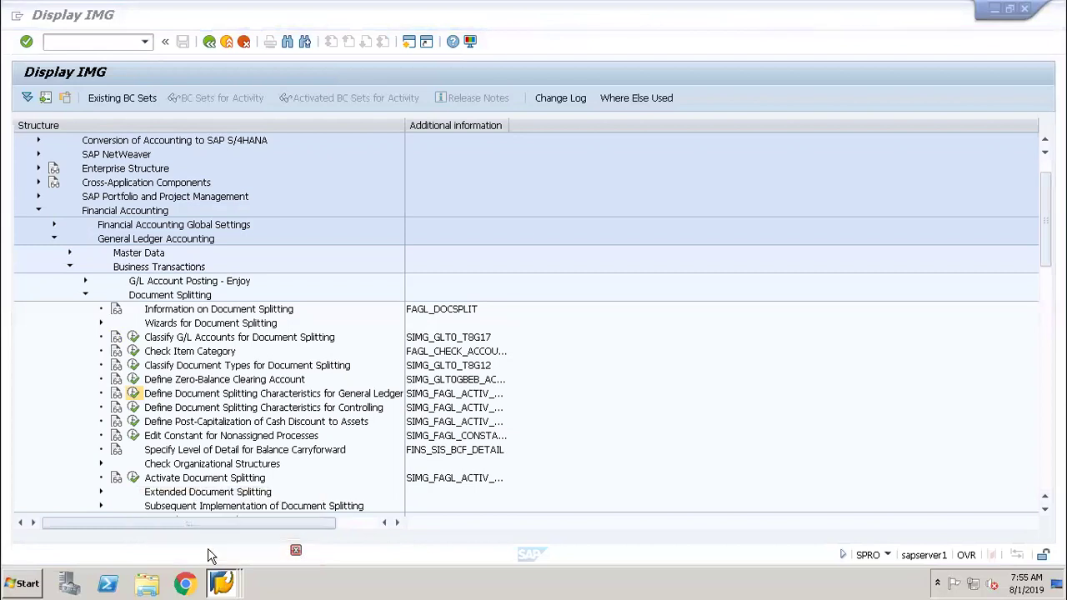
left_click(70, 42)
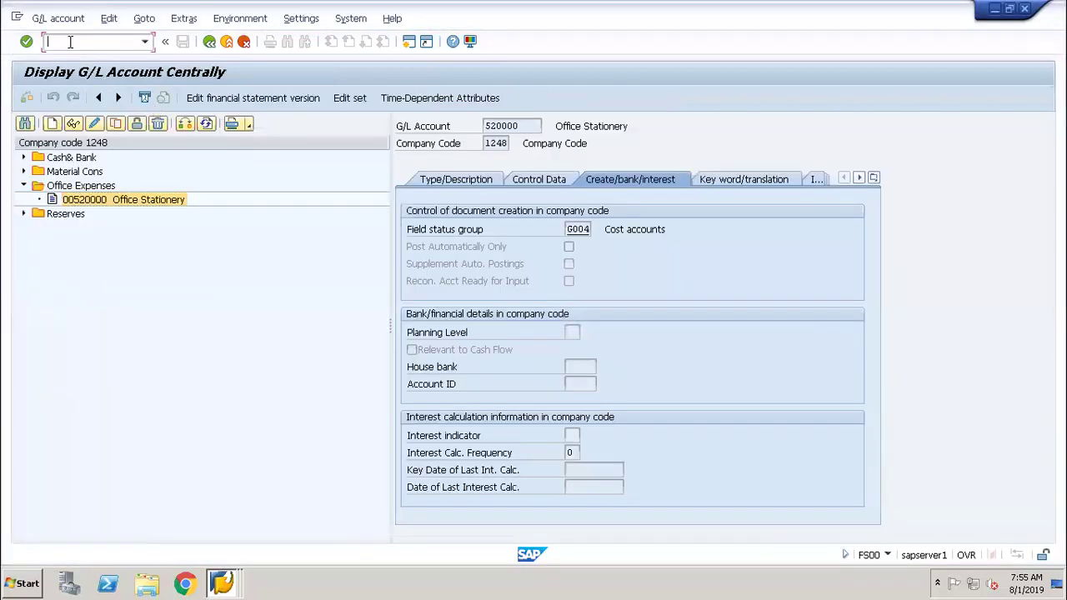
type("/nks02")
key("Return")
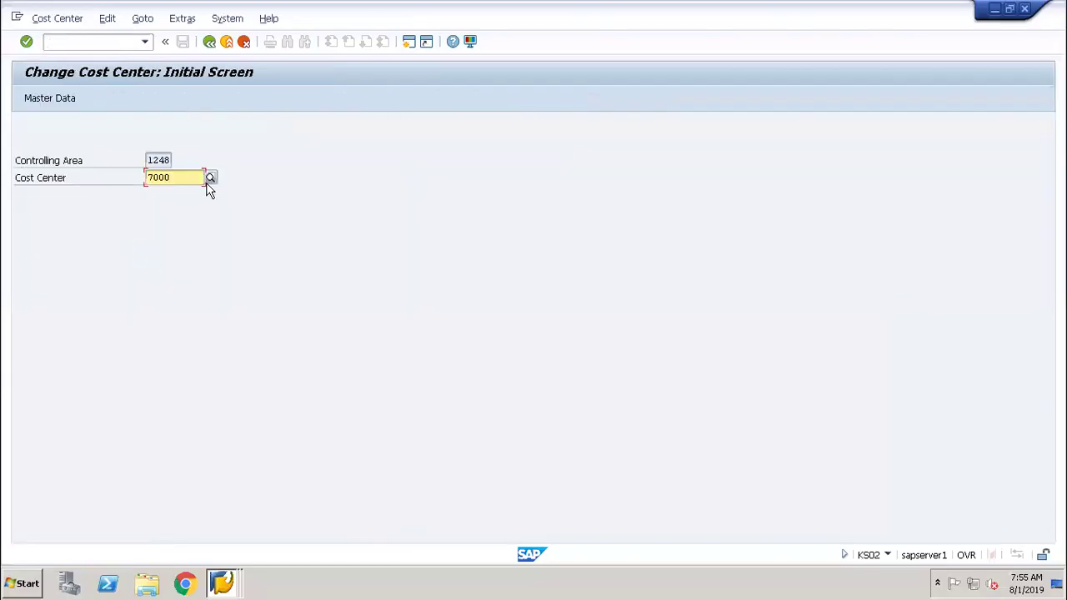
key("Return")
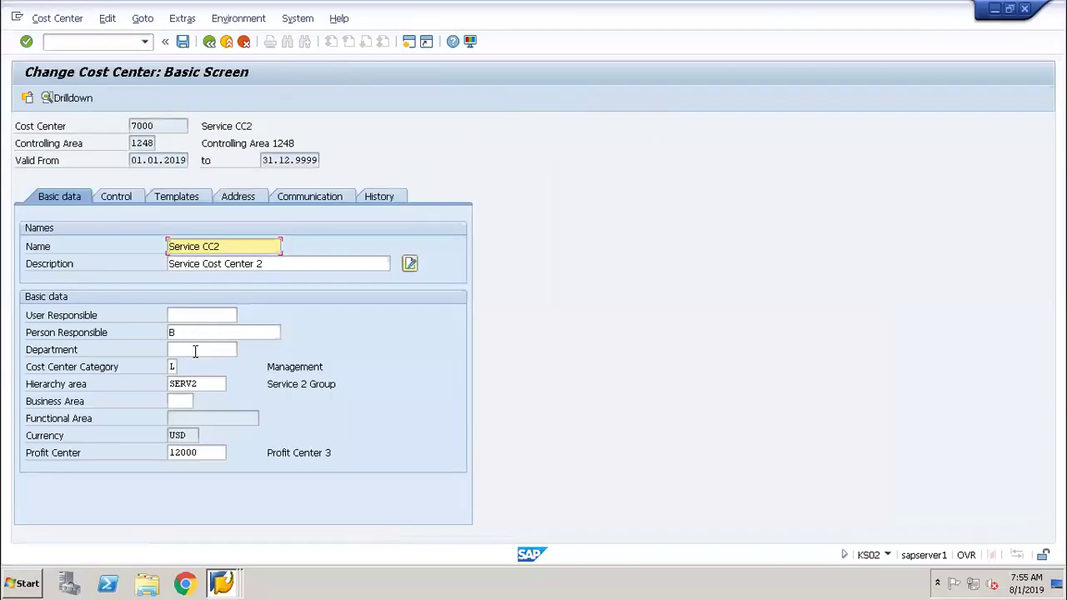
Step: Choose business area 0001 from the value list in the basic data of cost center 7000
left_click(184, 401)
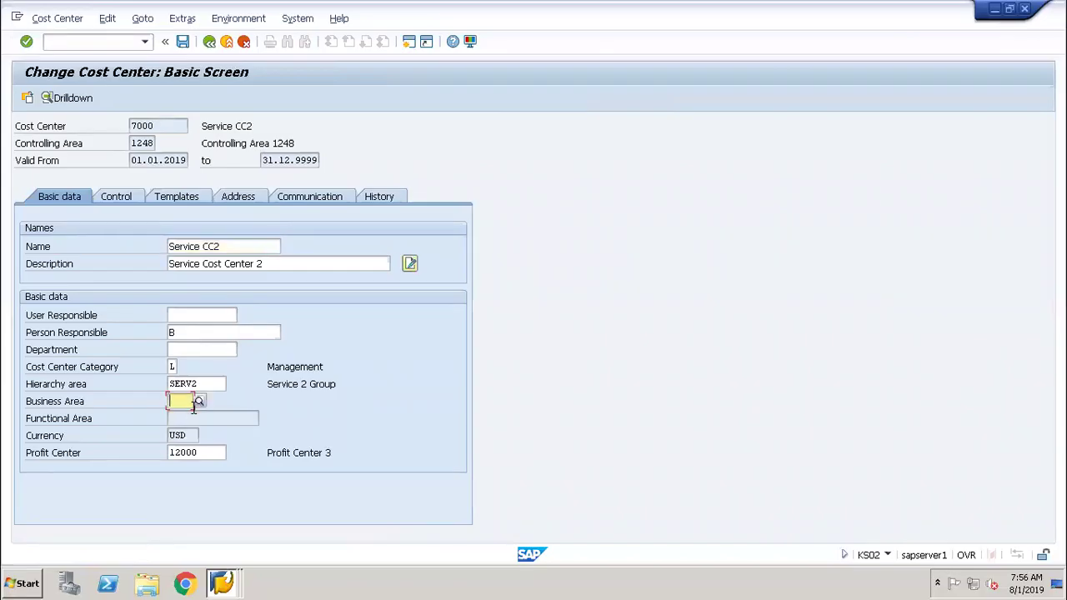
left_click(200, 402)
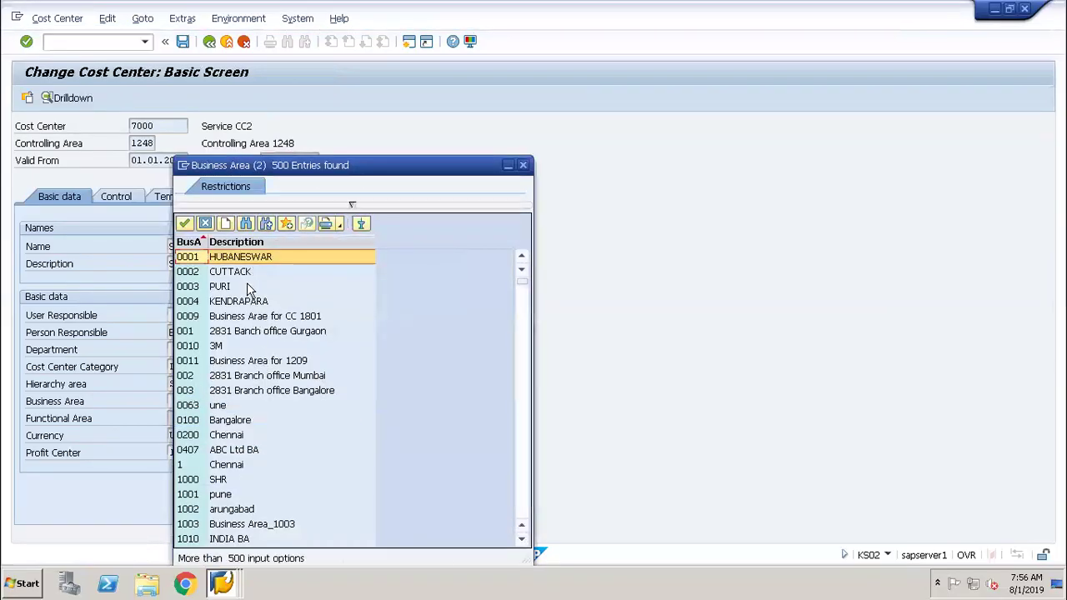
double_click(189, 260)
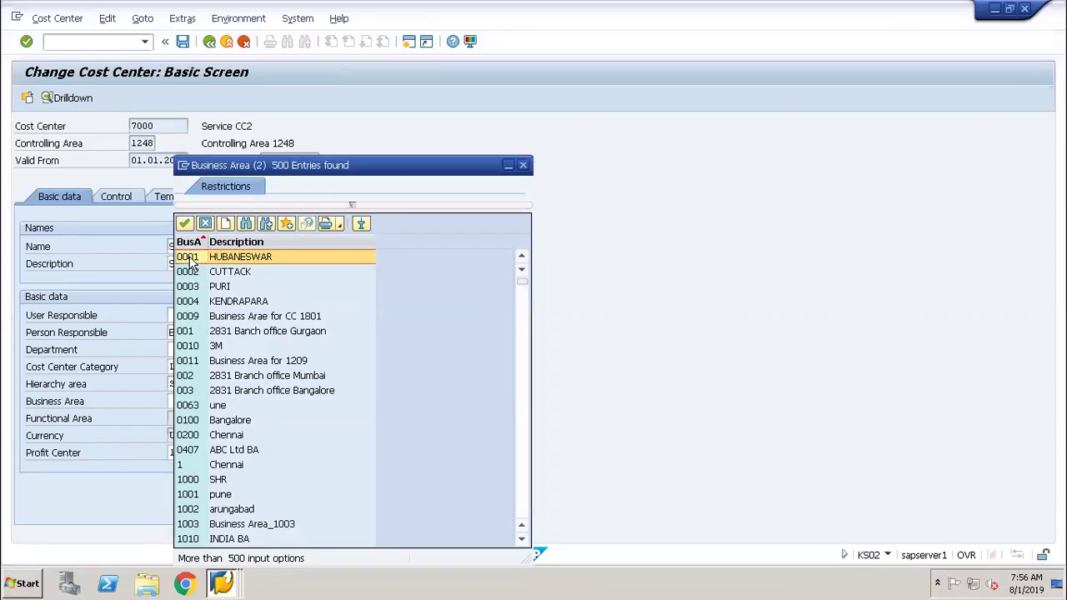
Step: In the document splitting characteristics session, make Business Area non-mandatory and Profit Center mandatory
left_click(224, 586)
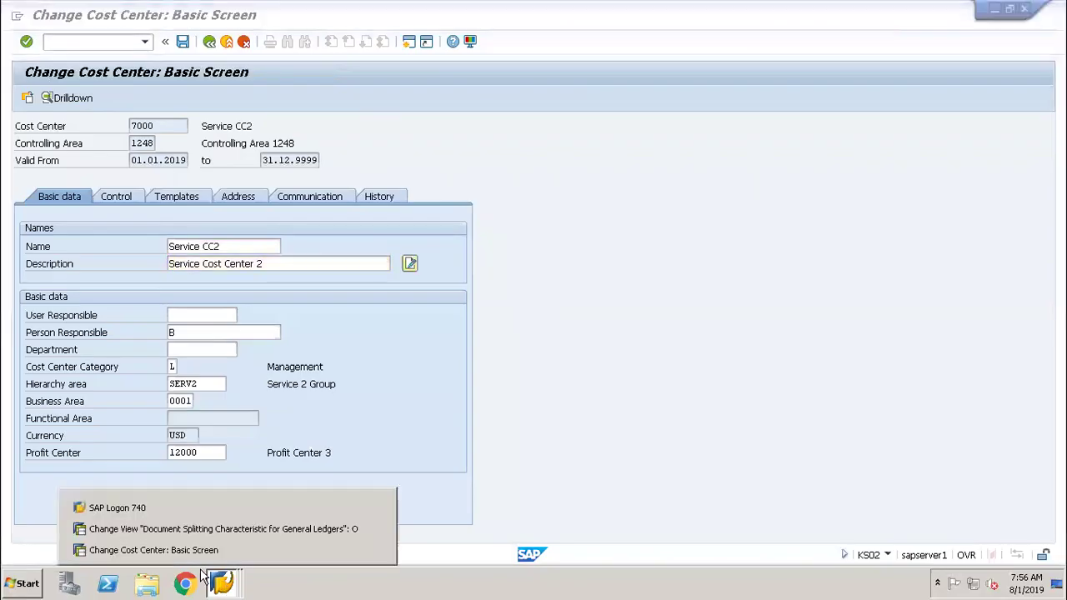
left_click(183, 528)
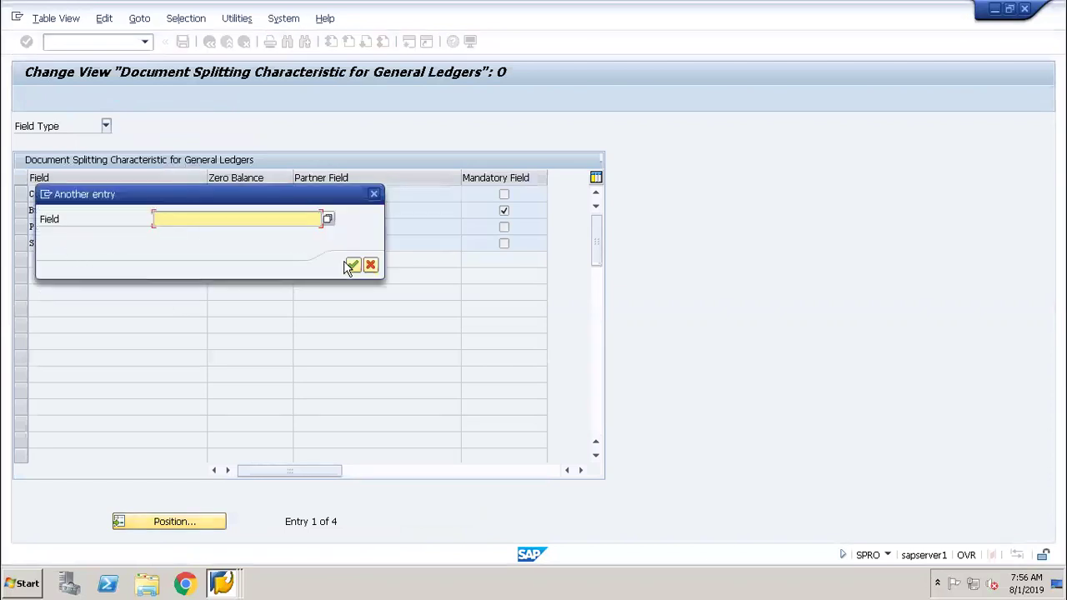
left_click(371, 265)
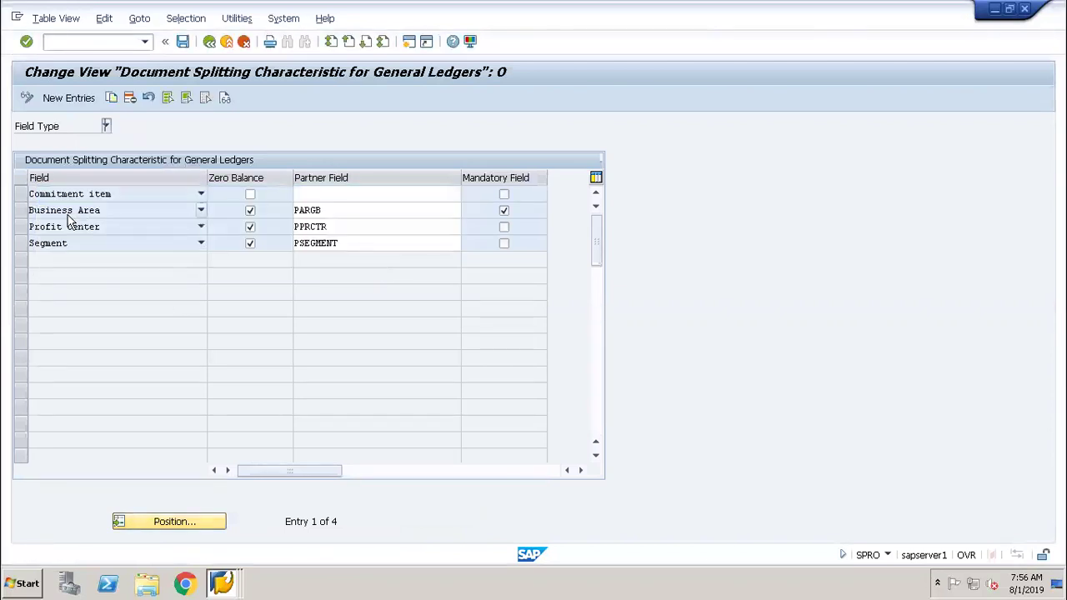
left_click(503, 211)
left_click(504, 228)
Step: Save the splitting characteristics, accepting the customizing check messages and assigning the change to customizing request A4HK903496
left_click(185, 42)
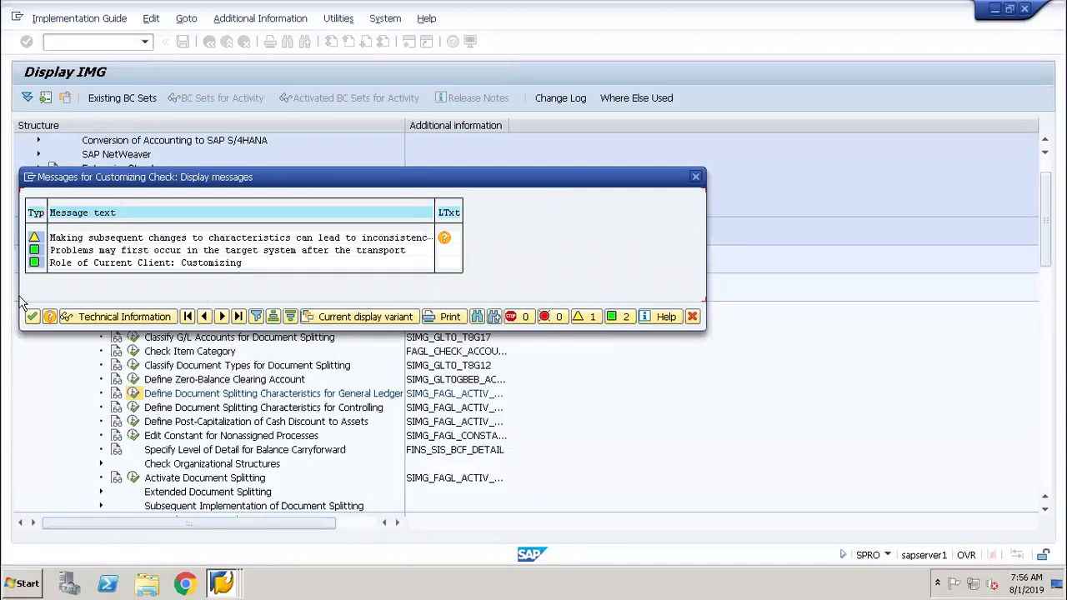
left_click(31, 317)
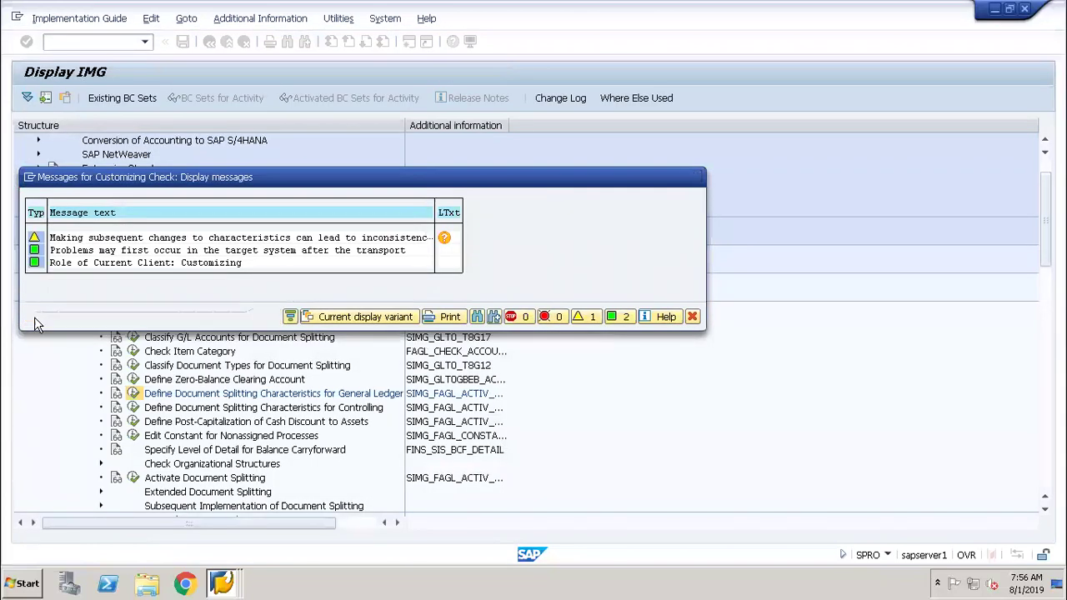
left_click(199, 306)
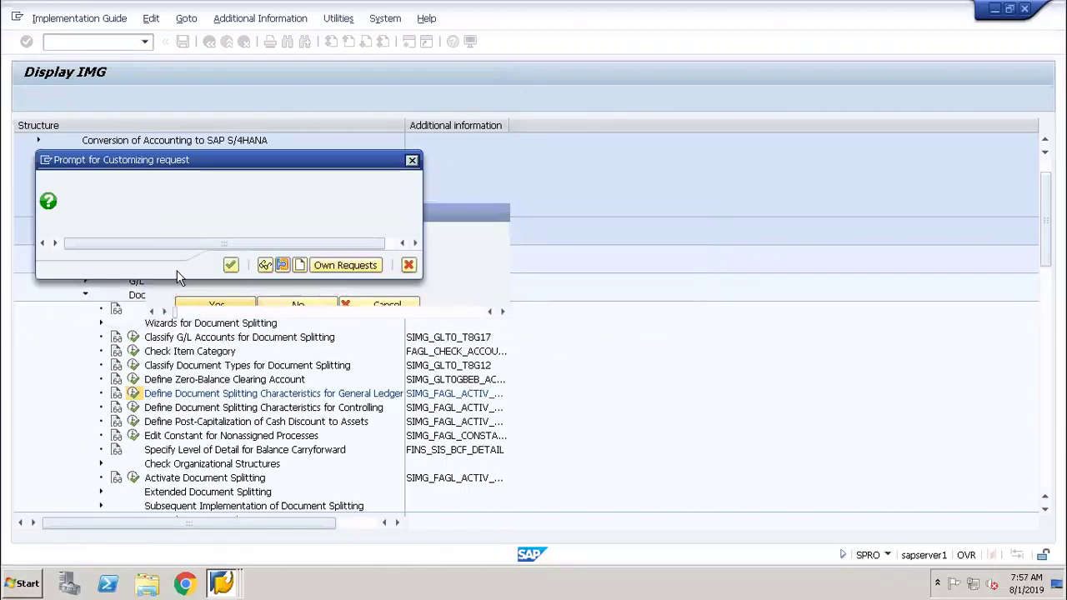
left_click(231, 264)
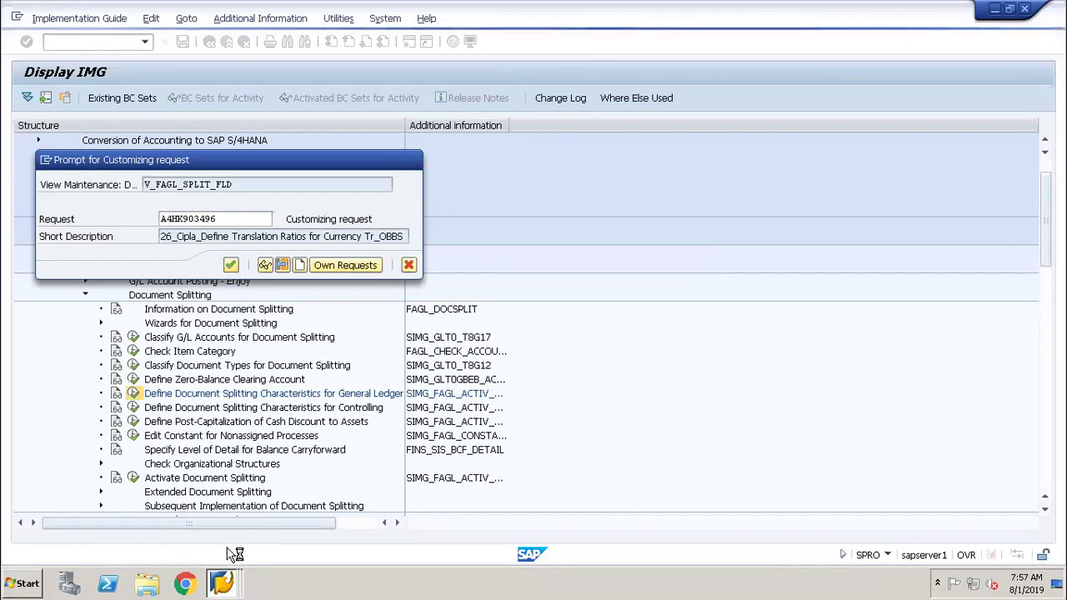
left_click(234, 586)
left_click(125, 231)
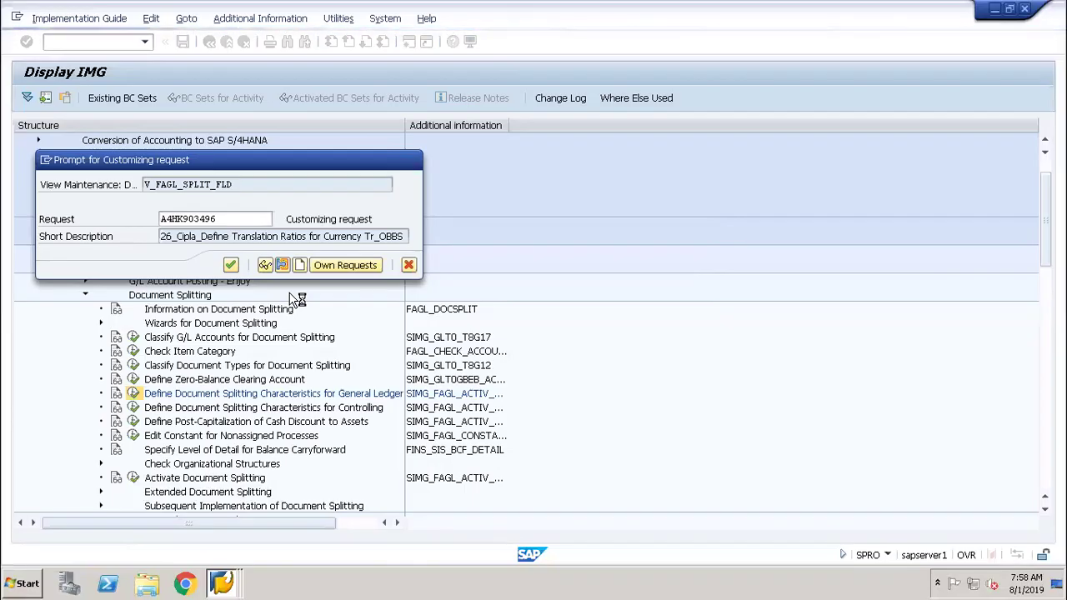
Step: Switch to the cost center 7000 session and try to carry out the business area change online
left_click(232, 582)
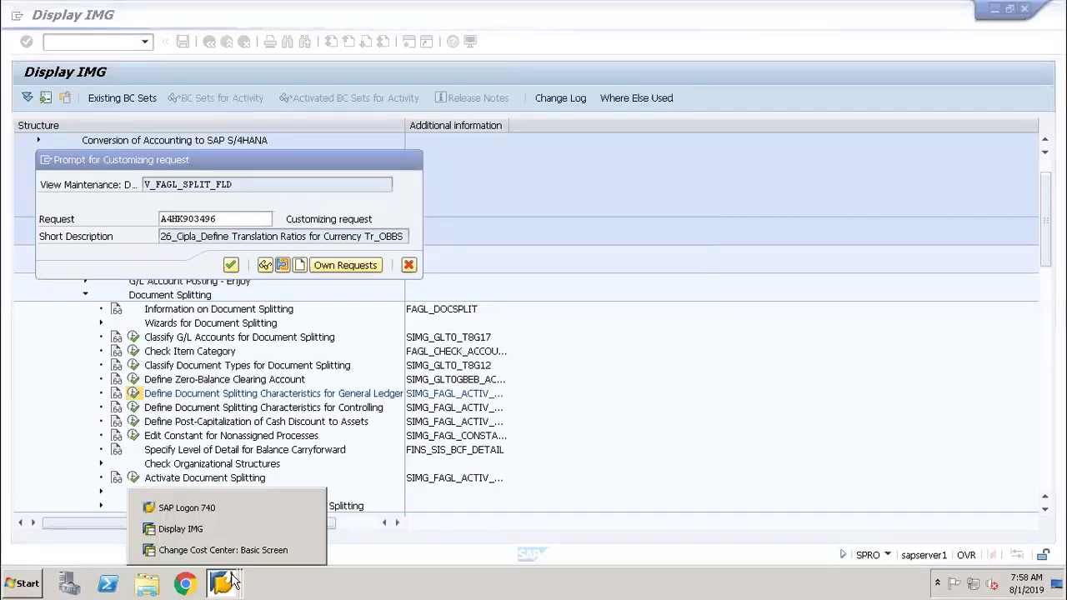
left_click(219, 550)
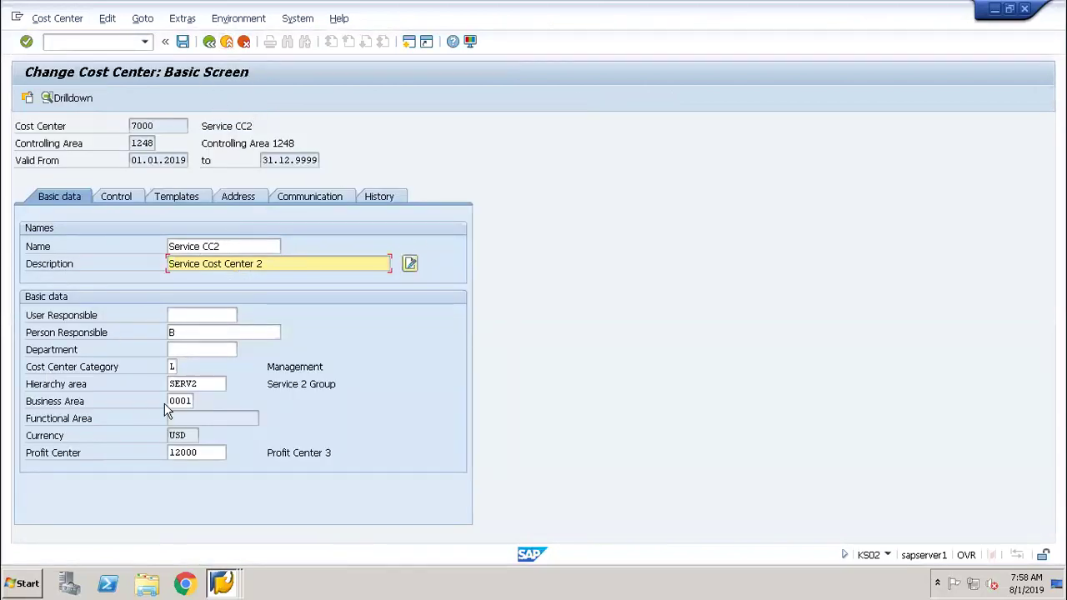
left_click(226, 41)
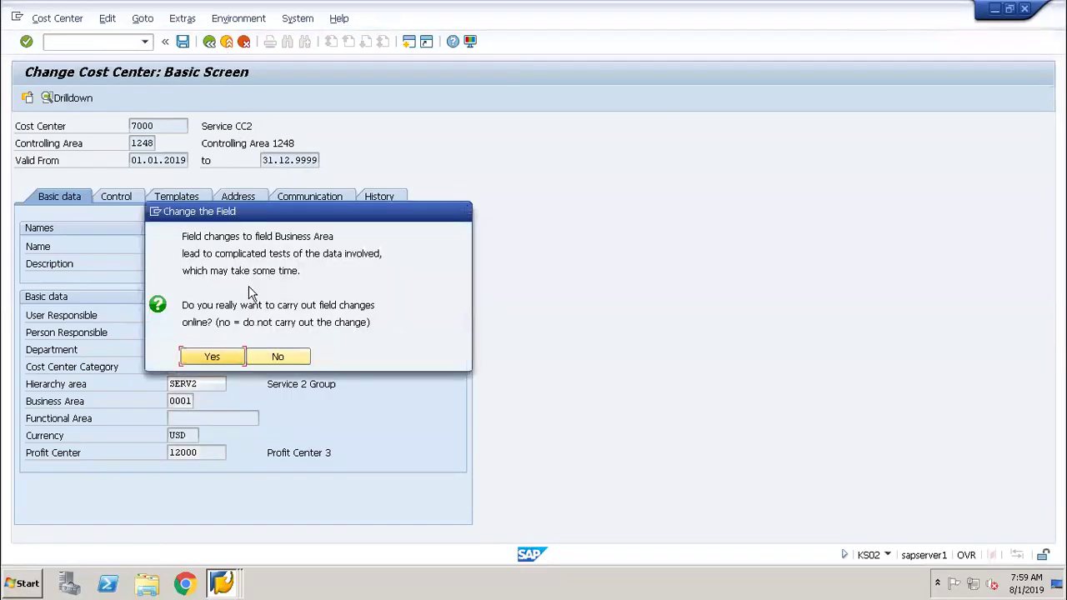
left_click(227, 361)
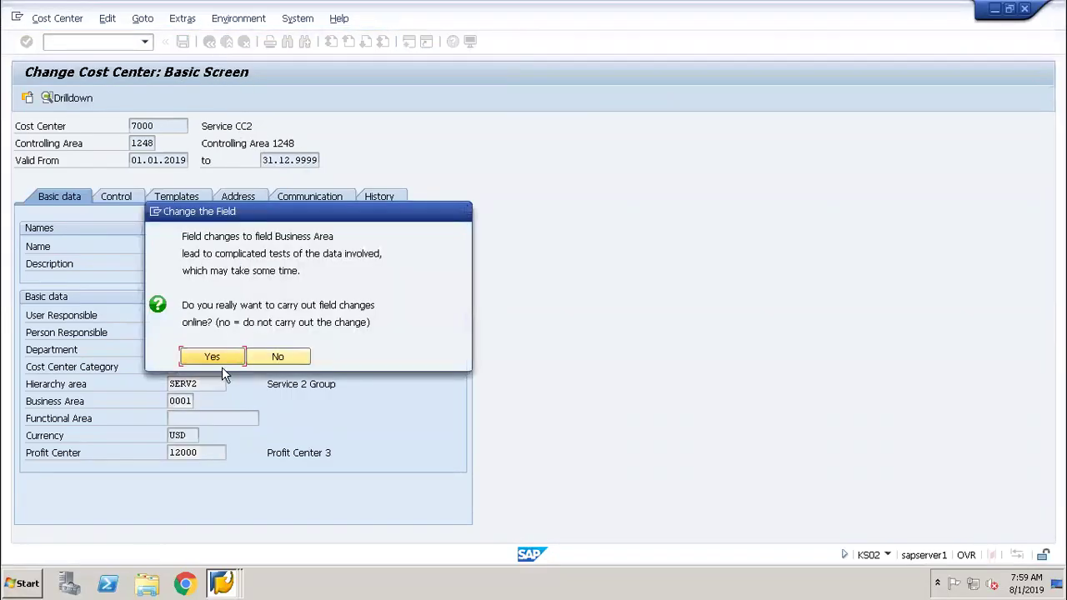
left_click(213, 358)
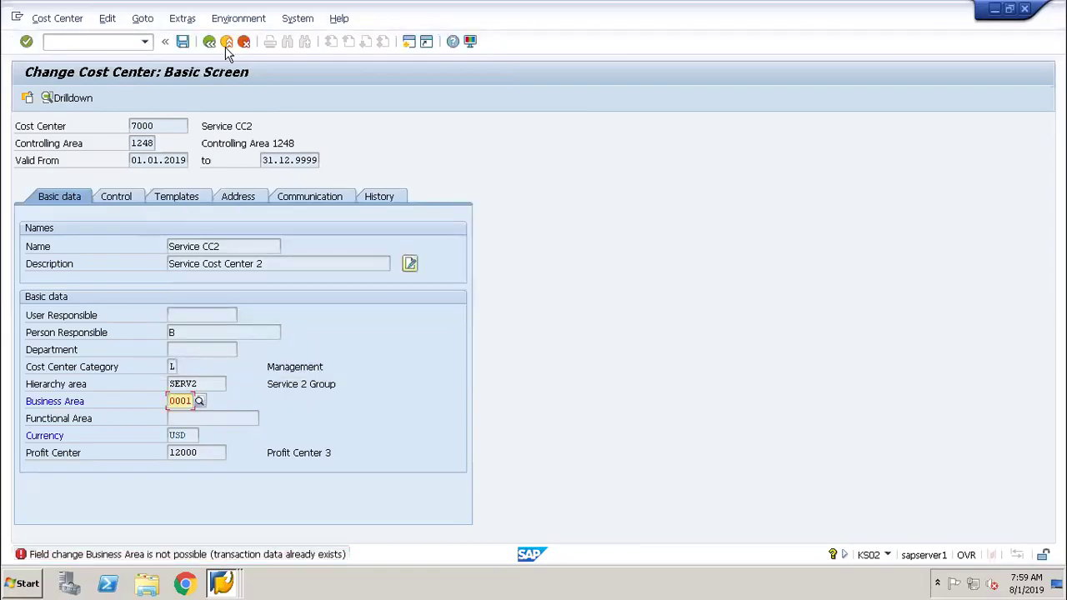
Step: Discard the business area change of cost center 7000 and leave Change Cost Center for the SAP menu
left_click(226, 44)
key("BackSpace")
key("BackSpace")
key("BackSpace")
key("BackSpace")
key("Return")
key("F3")
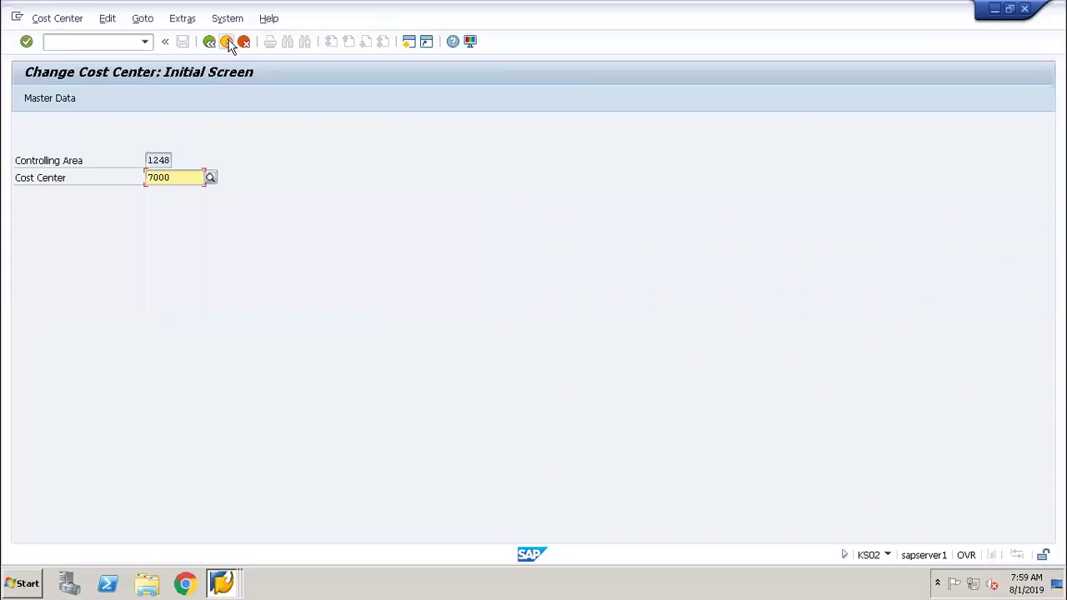
left_click(227, 43)
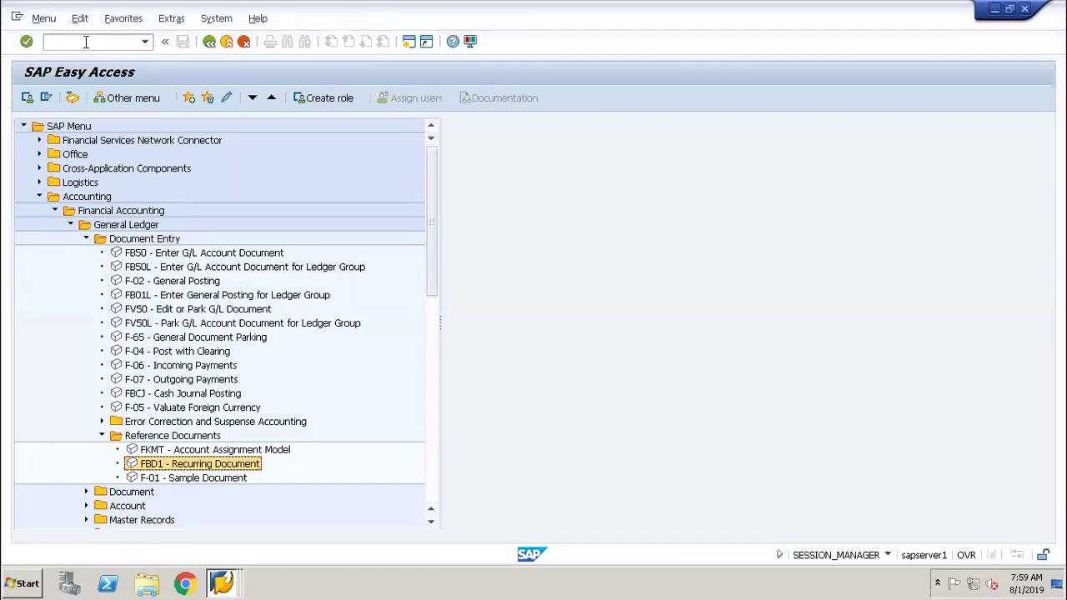
Step: Display the basic data of cost center 7000 in transaction KS03 to check its business area
left_click(87, 42)
type("fbd1")
key("Return")
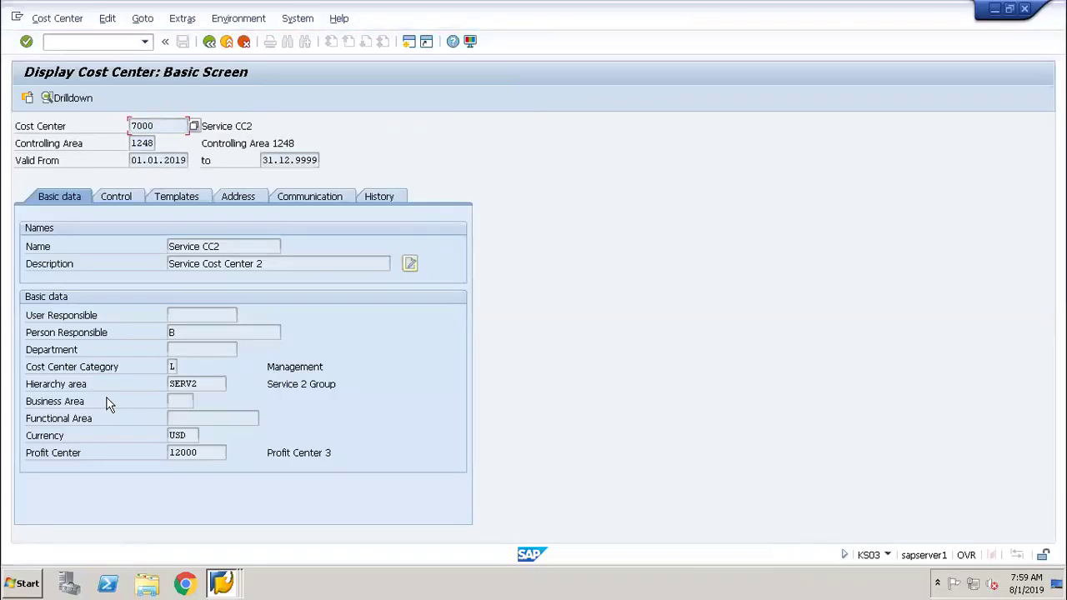
Step: Check the progress of the splitting save in the IMG session and return to the cost center display
left_click(220, 586)
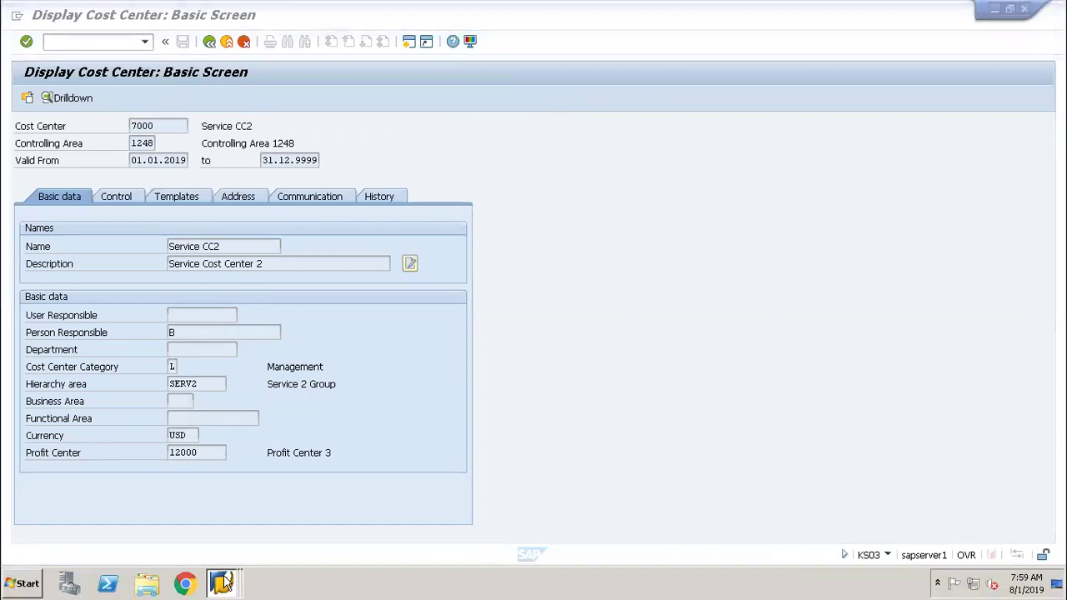
left_click(222, 583)
left_click(188, 522)
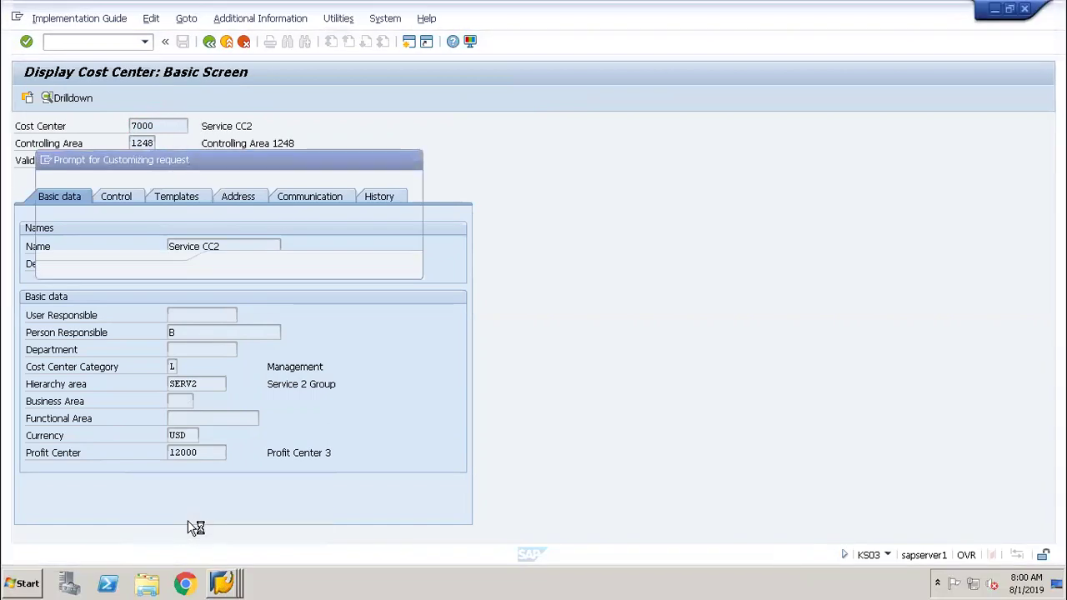
left_click(215, 584)
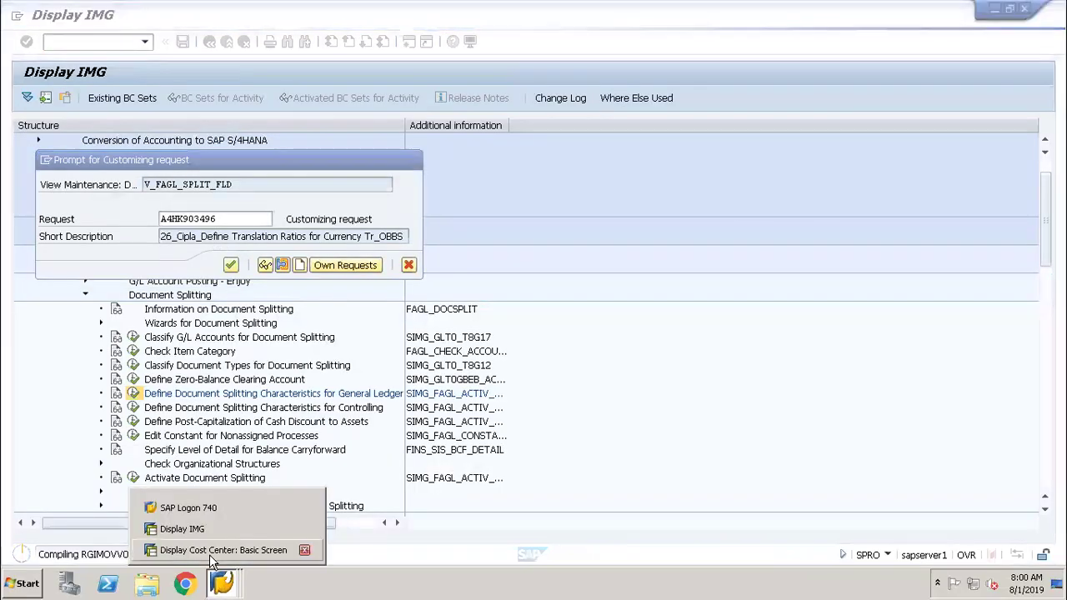
left_click(211, 552)
Step: Leave the cost center display and start FBD1 - Recurring Document from Reference Documents
left_click(72, 44)
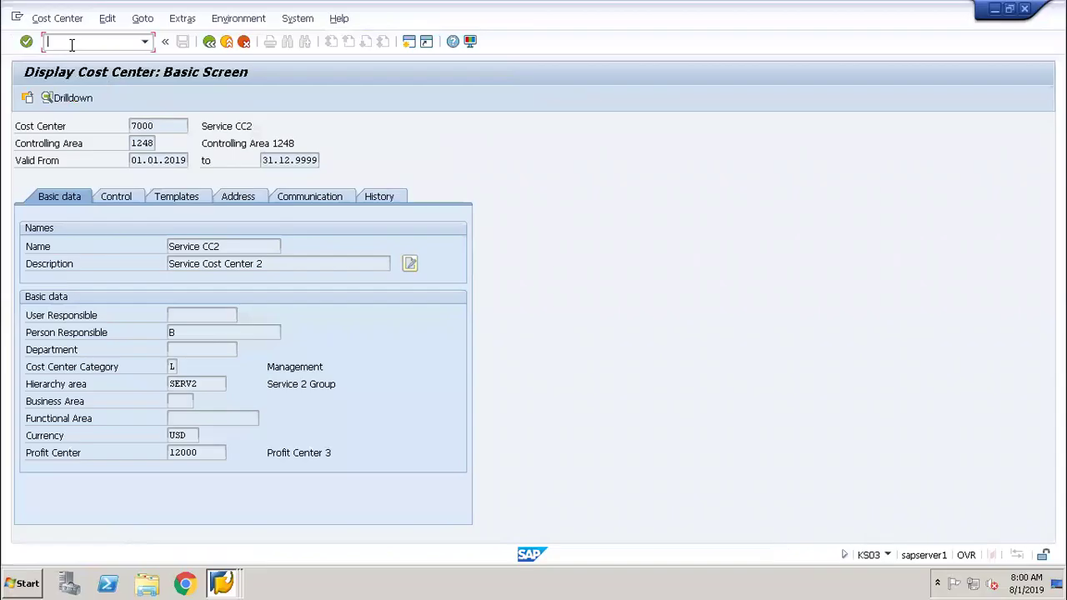
type("/n")
key("Return")
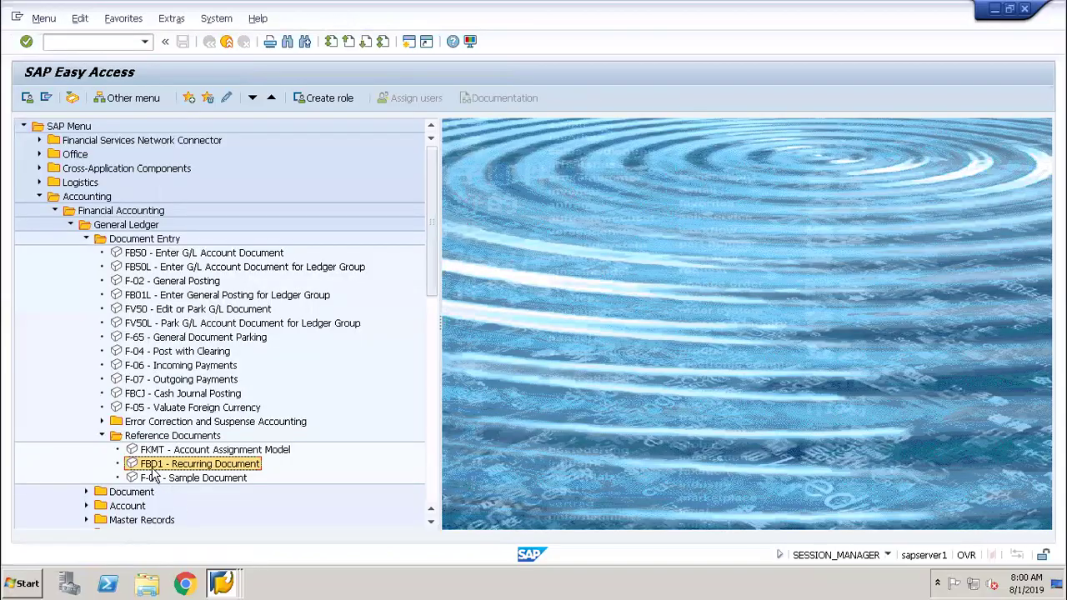
double_click(151, 465)
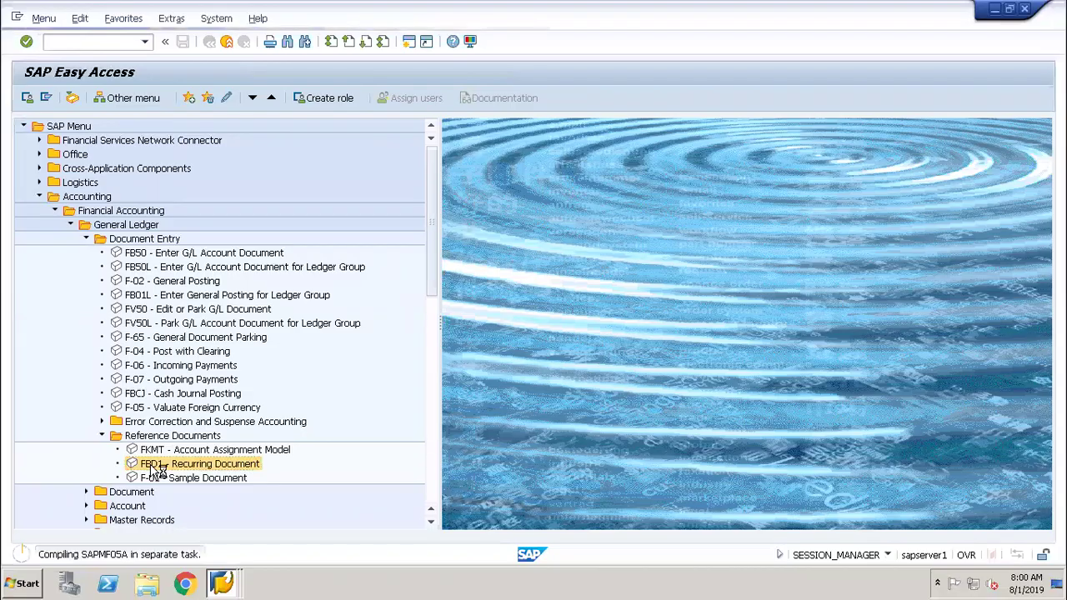
Step: Complete the document splitting save in the IMG session and return to the FBD1 session
left_click(236, 589)
left_click(213, 529)
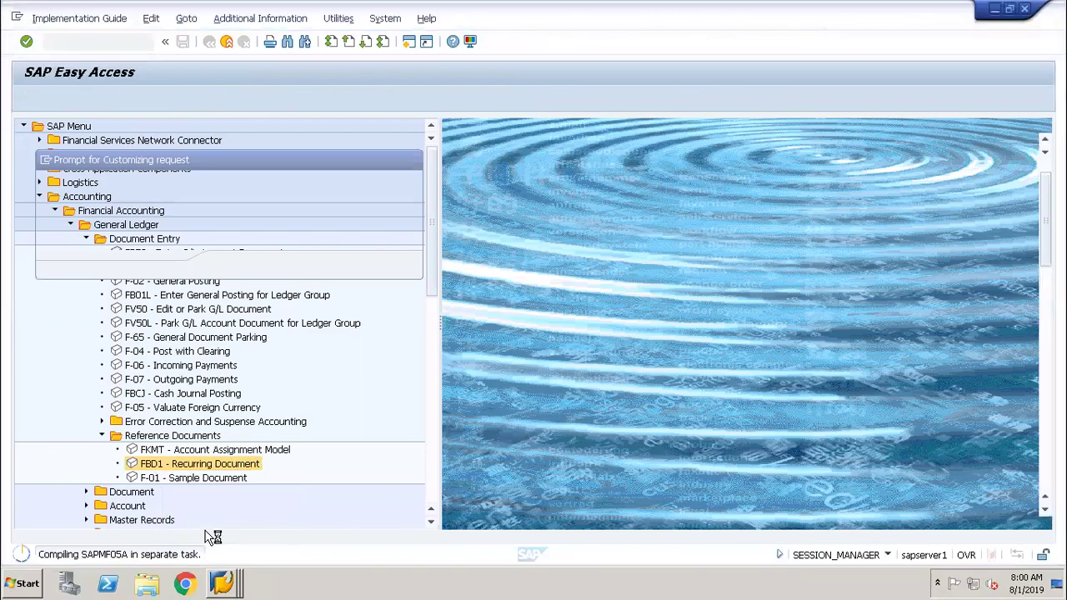
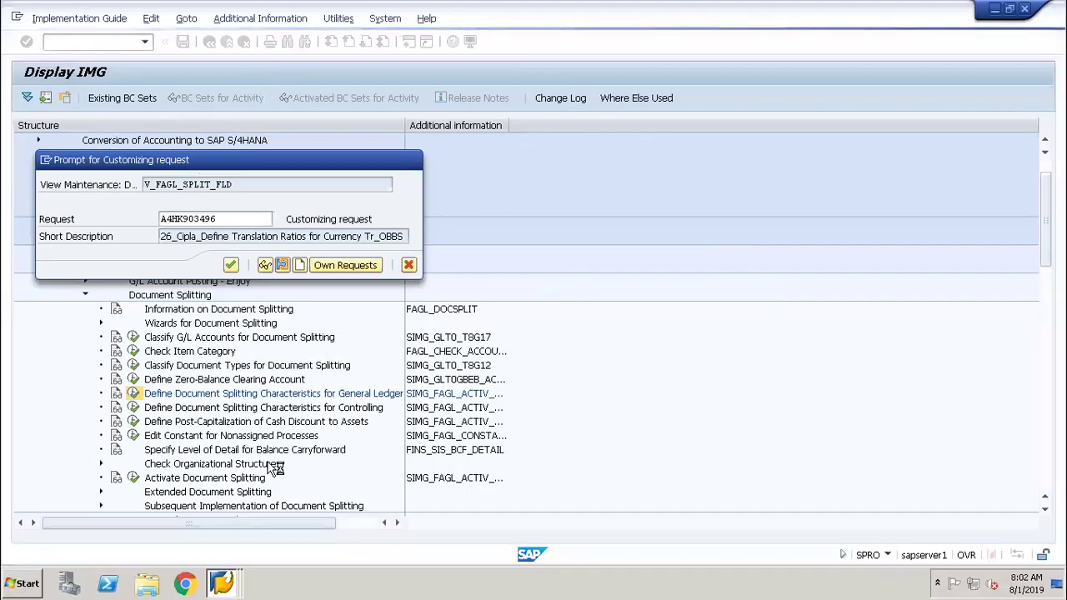
key("Return")
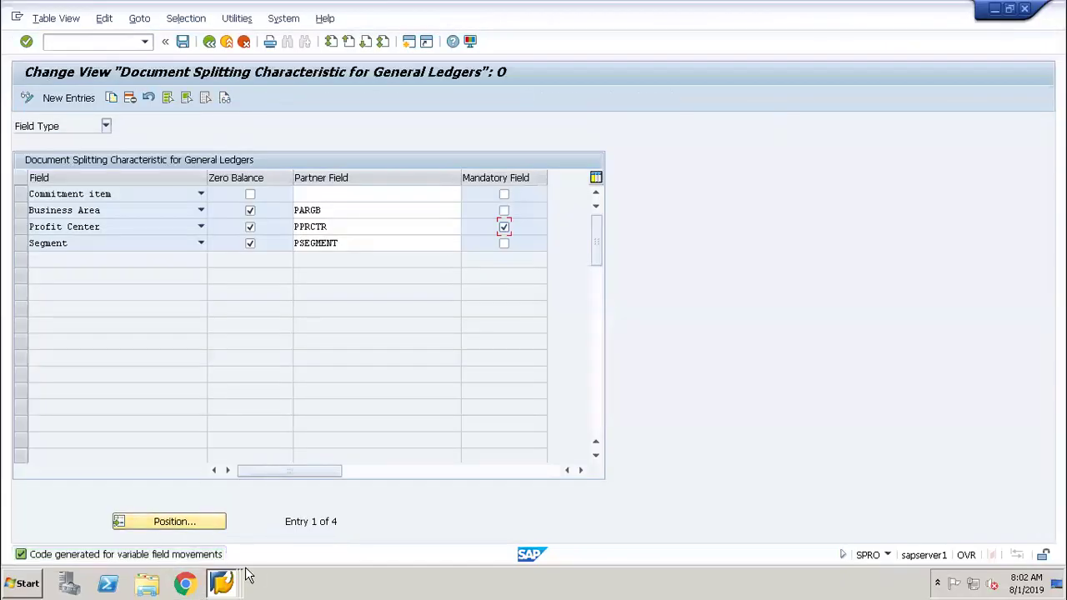
mouse_move(234, 584)
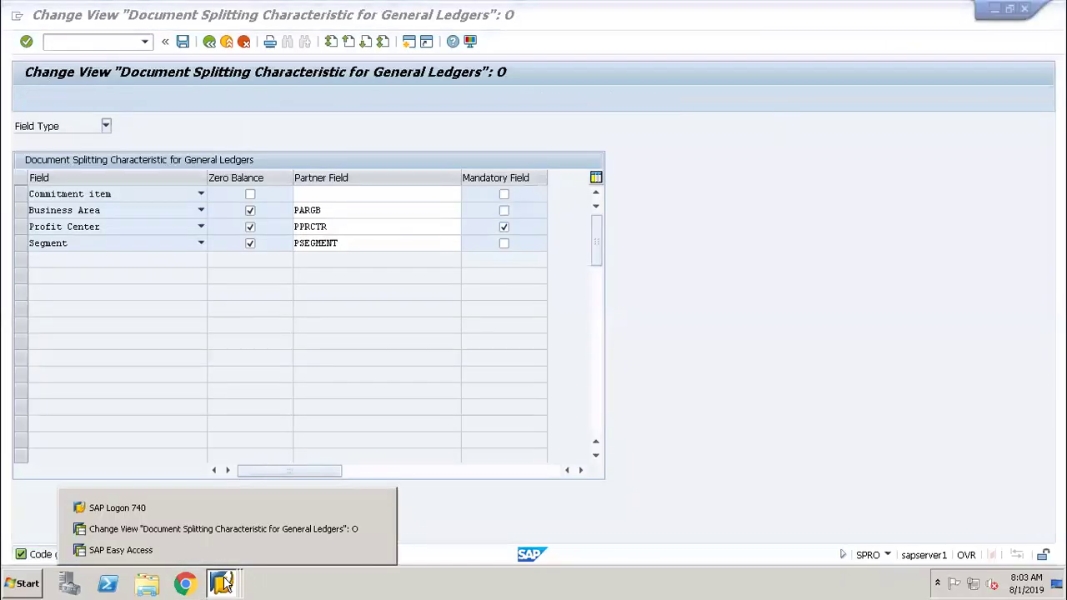
left_click(136, 551)
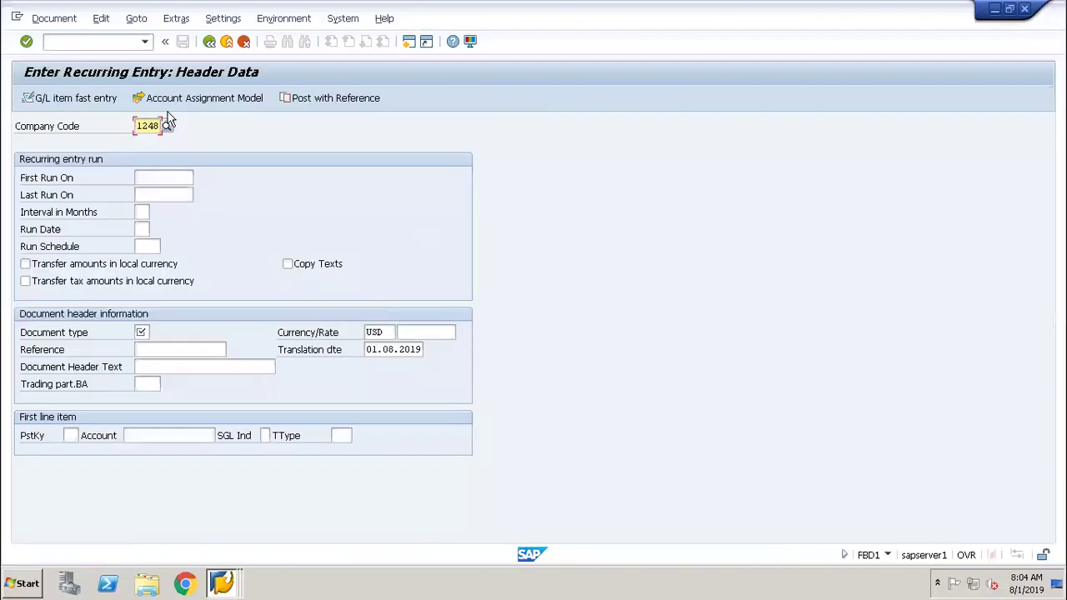
Step: Set first run 15.07.2019, last run 31.12.2019 and run schedule 1248, enabling both local currency transfer options and Copy Texts
key("Tab")
key("BackSpace")
key("Down")
key("Tab")
key("BackSpace")
key("Down")
key("Tab")
key("Tab")
key("Tab")
type("1")
key("Return")
key("Tab")
key("space")
key("Tab")
key("space")
key("Tab")
key("space")
key("Tab")
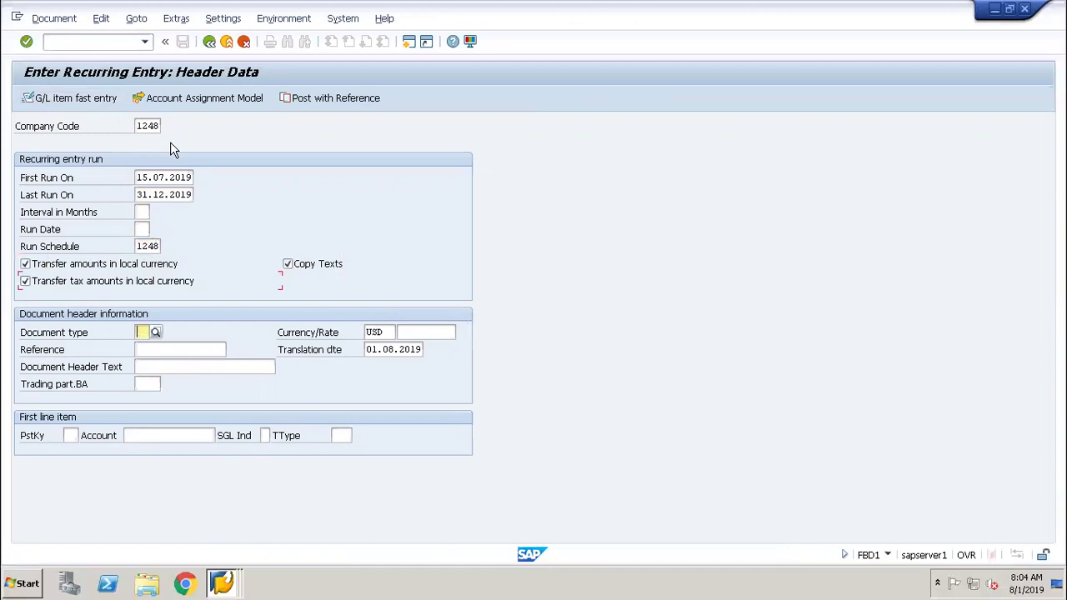
Step: Enter document type SA and reference 234 in the header, and disable Transfer amounts in local currency
key("BackSpace")
type("SA")
key("Tab")
key("Tab")
key("Tab")
key("shift+Tab")
key("shift+Tab")
key("BackSpace")
key("Down")
key("Return")
key("Tab")
key("Tab")
key("Tab")
key("Tab")
key("Tab")
key("Tab")
key("Tab")
key("Tab")
key("Tab")
key("Tab")
key("Tab")
key("Tab")
key("Tab")
key("space")
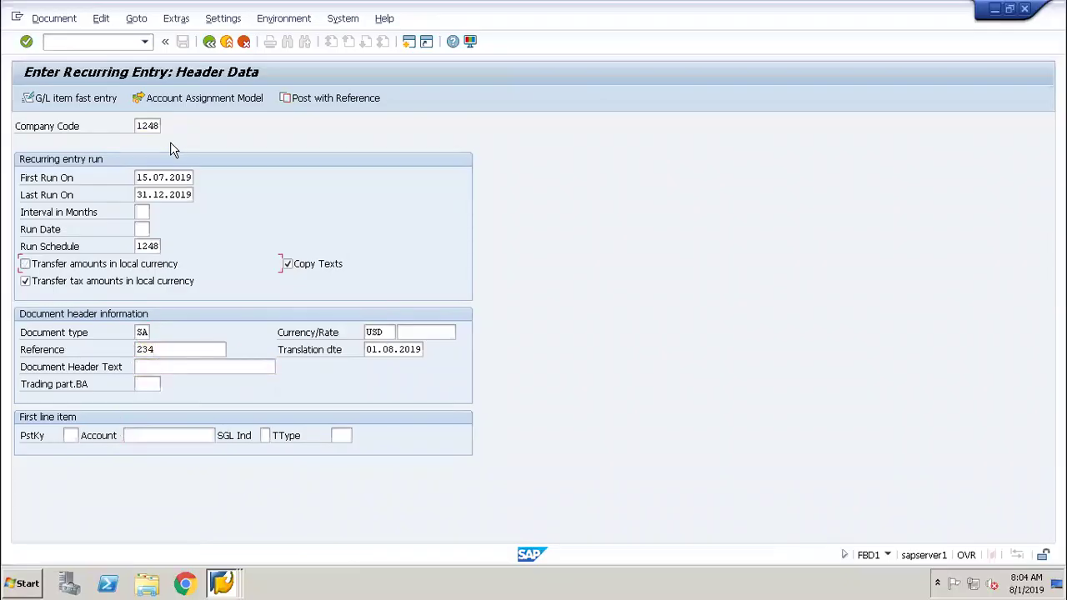
Step: Enter posting key 40 and account 520000 for the first line item and submit the header data
left_click(72, 436)
type("40")
key("Tab")
type("520000")
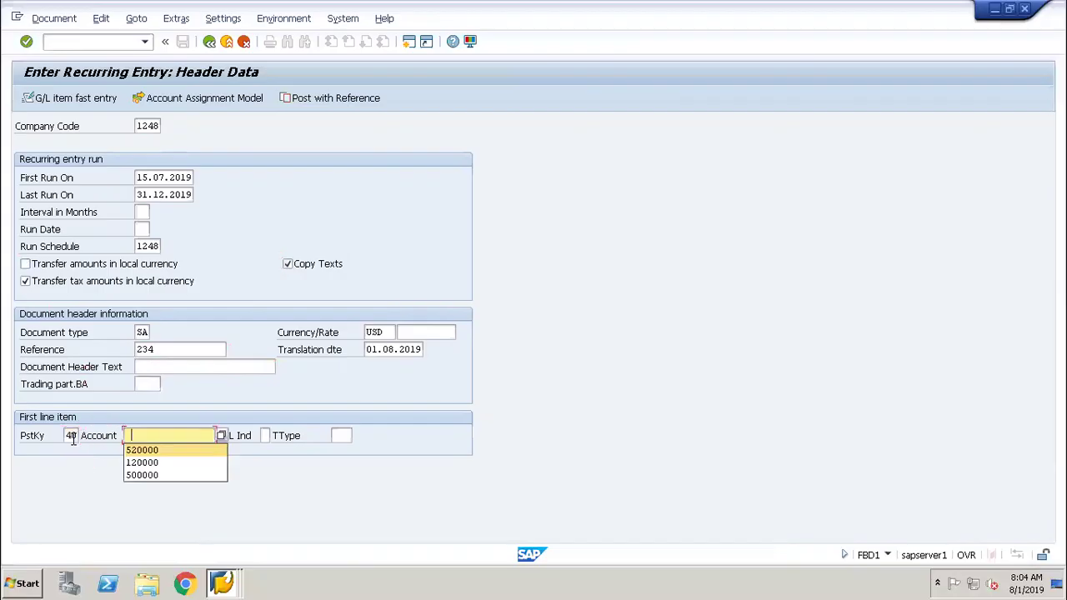
key("Return")
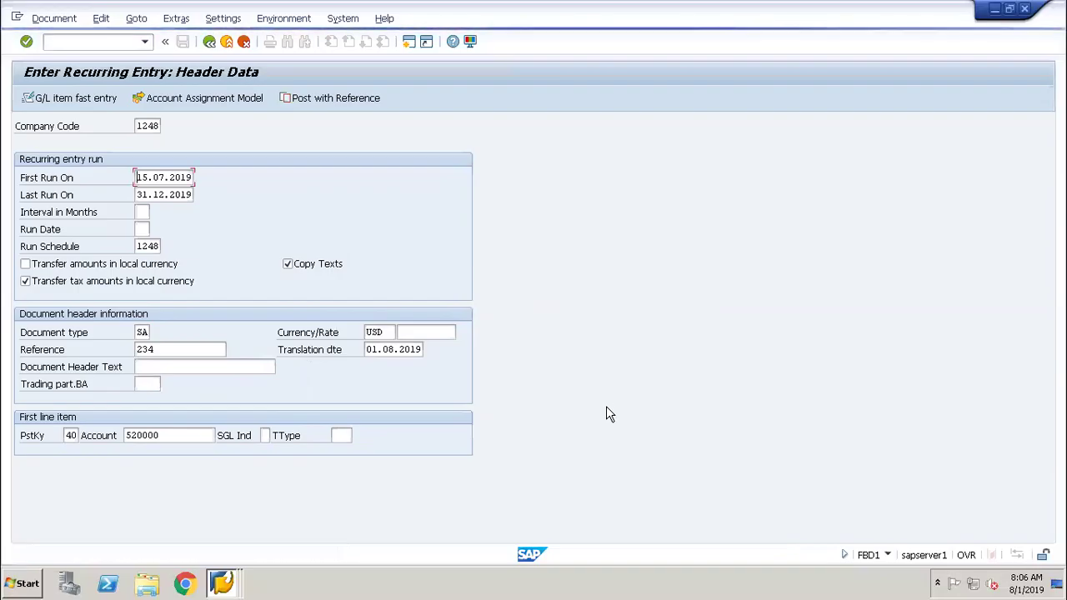
key("Return")
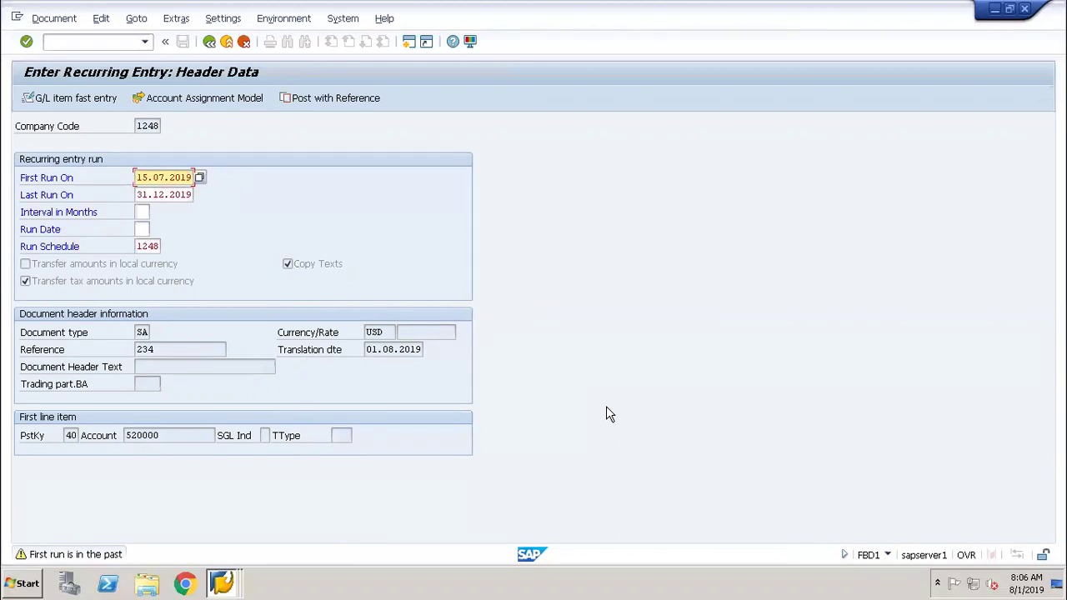
Step: Accept the header data and enter amount 12345 and cost center 7000 for the debit line item
key("Return")
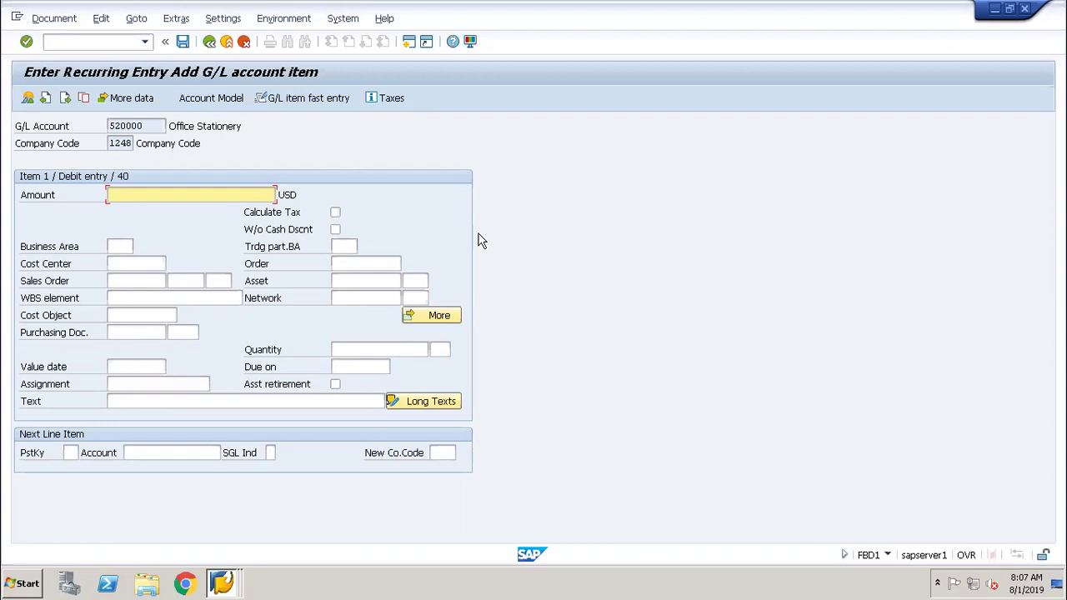
type("12345")
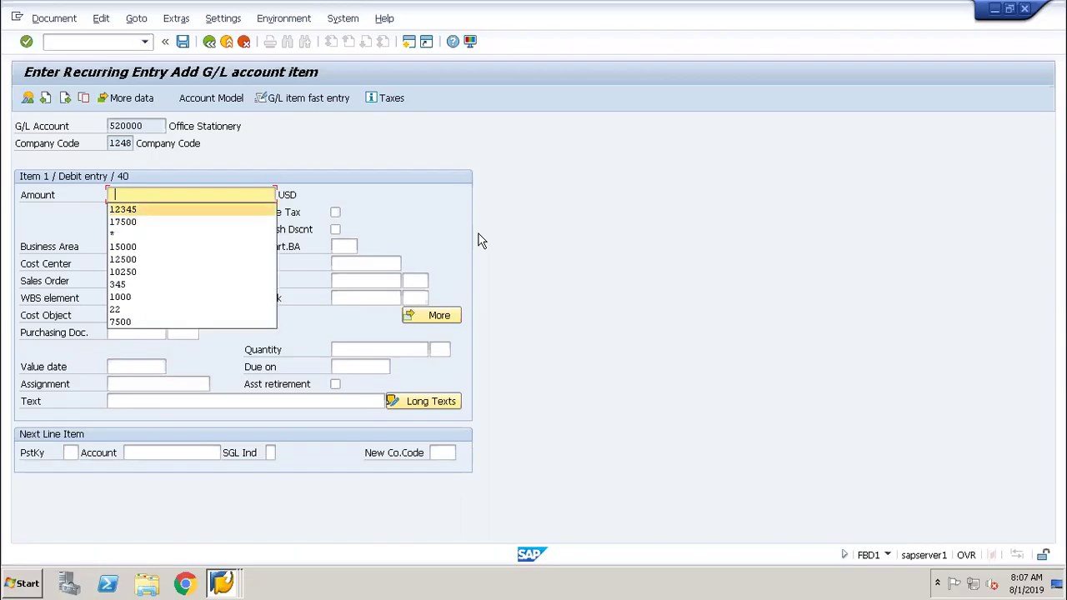
key("Return")
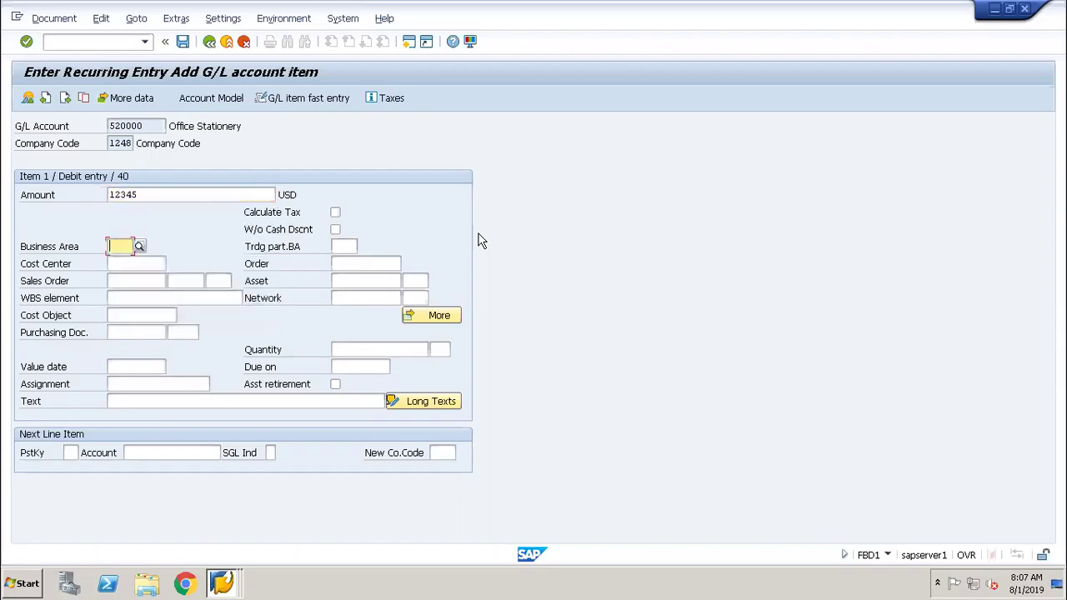
key("Tab")
key("Down")
key("Down")
key("Down")
key("Return")
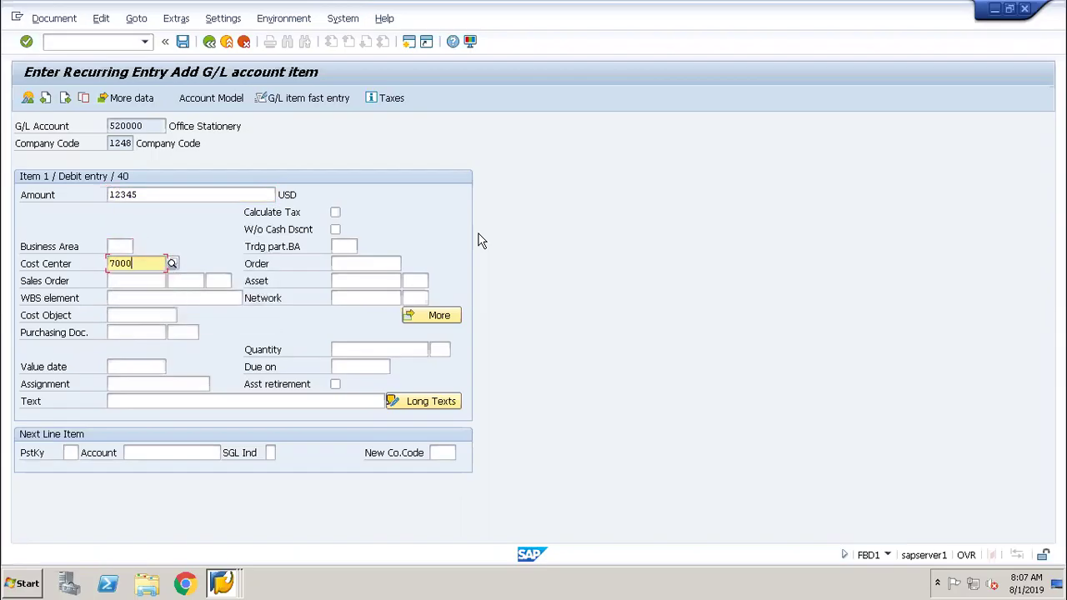
Step: Add the text Recurring Entries to the debit item, then submit posting key 50 and account 120000 as the next line item
key("Down")
key("Down")
key("Down")
key("Down")
key("Down")
key("Down")
key("Down")
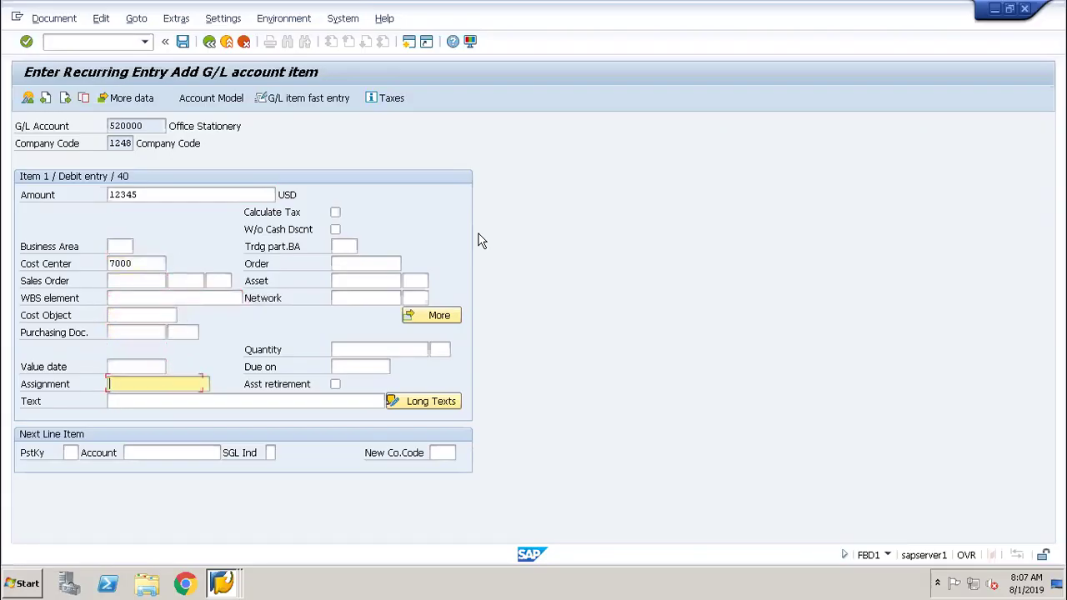
key("Tab")
type("50")
key("Tab")
key("Down")
key("Down")
key("Return")
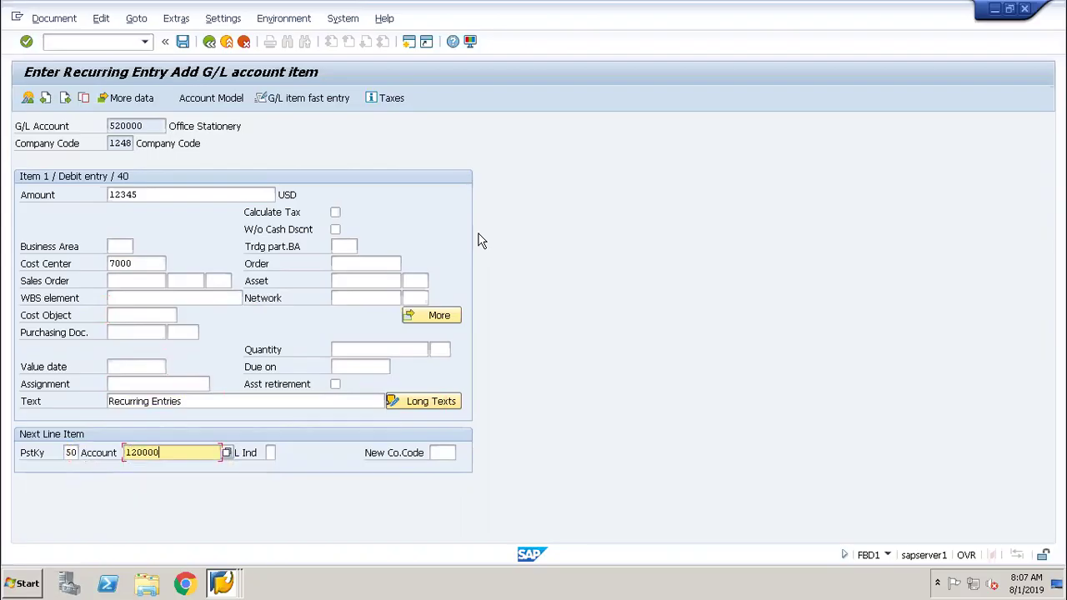
key("Return")
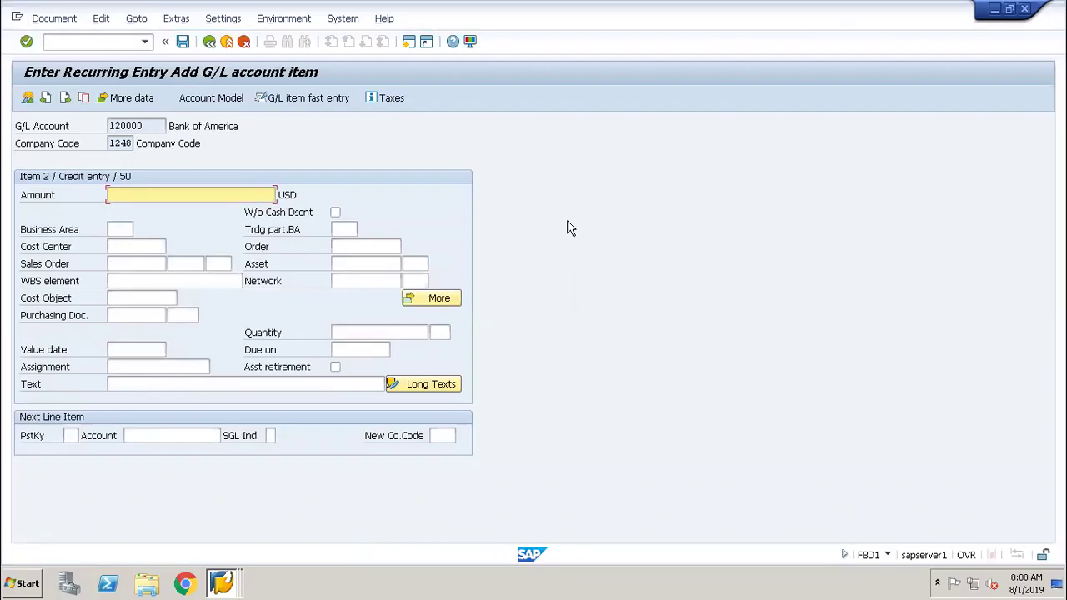
Step: Set the credit line item's amount to 12345
key("BackSpace")
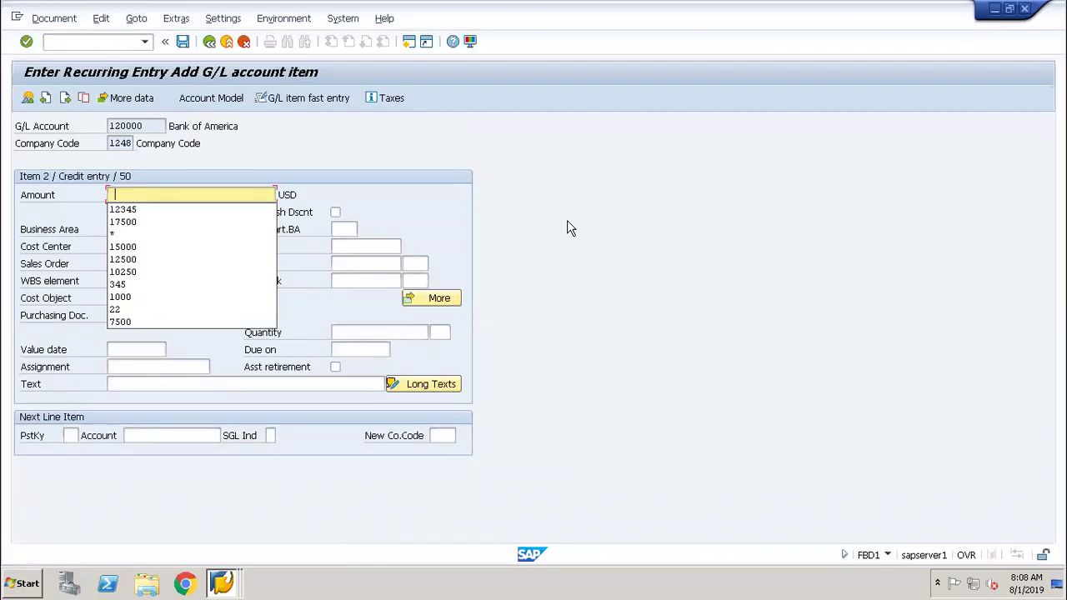
key("Down")
key("Return")
Step: Add the text Recurring Entries to the credit line item and post the recurring entry document
key("Down")
key("Down")
key("Down")
key("Down")
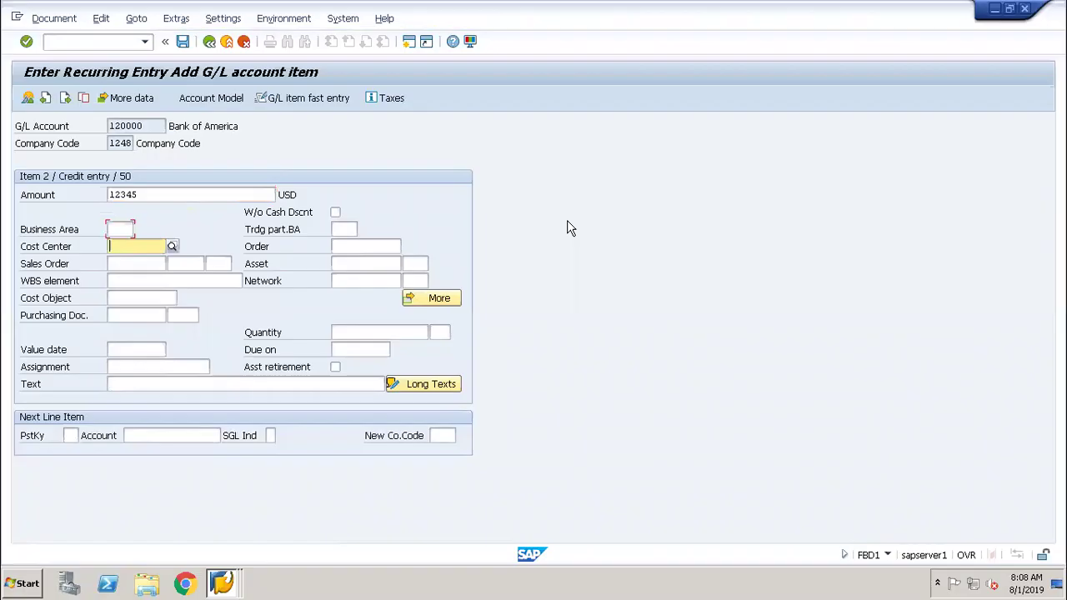
key("Down")
key("Down")
key("Down")
key("Down")
key("Down")
key("Down")
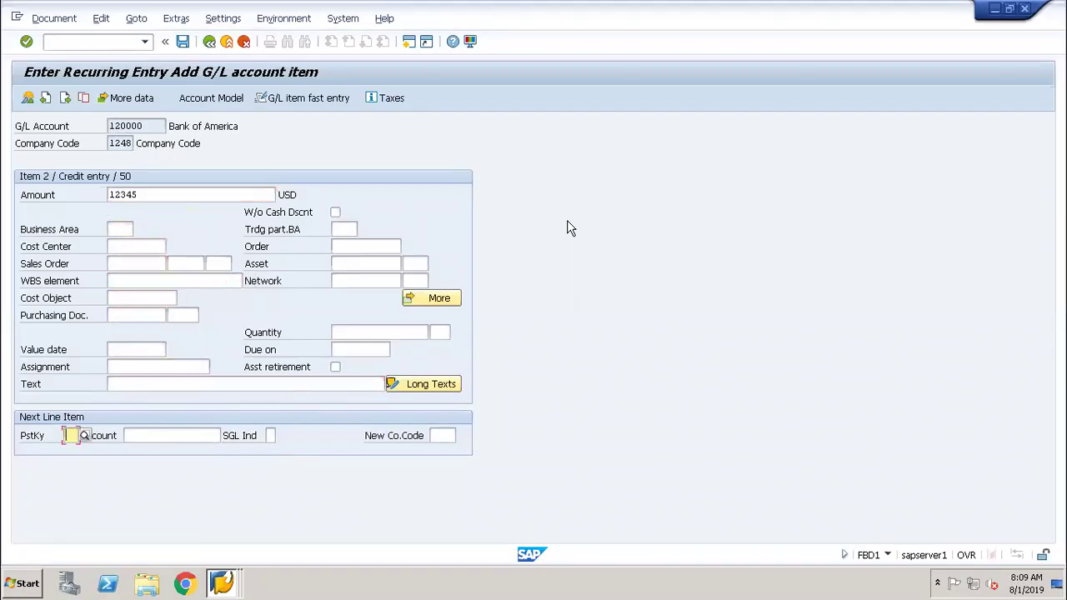
key("Up")
key("BackSpace")
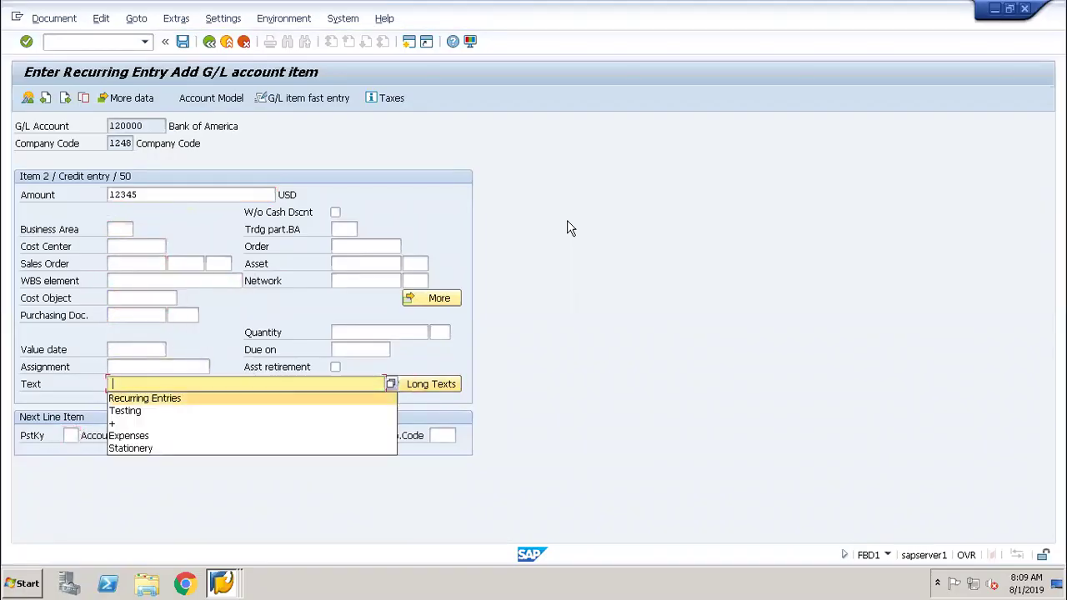
key("Return")
key("Return")
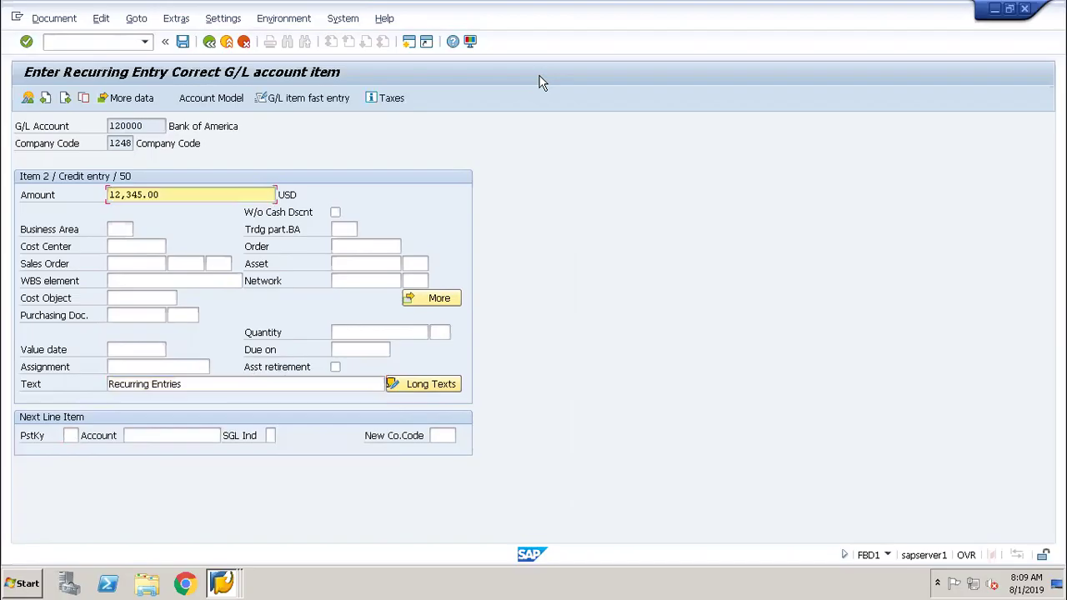
left_click(56, 18)
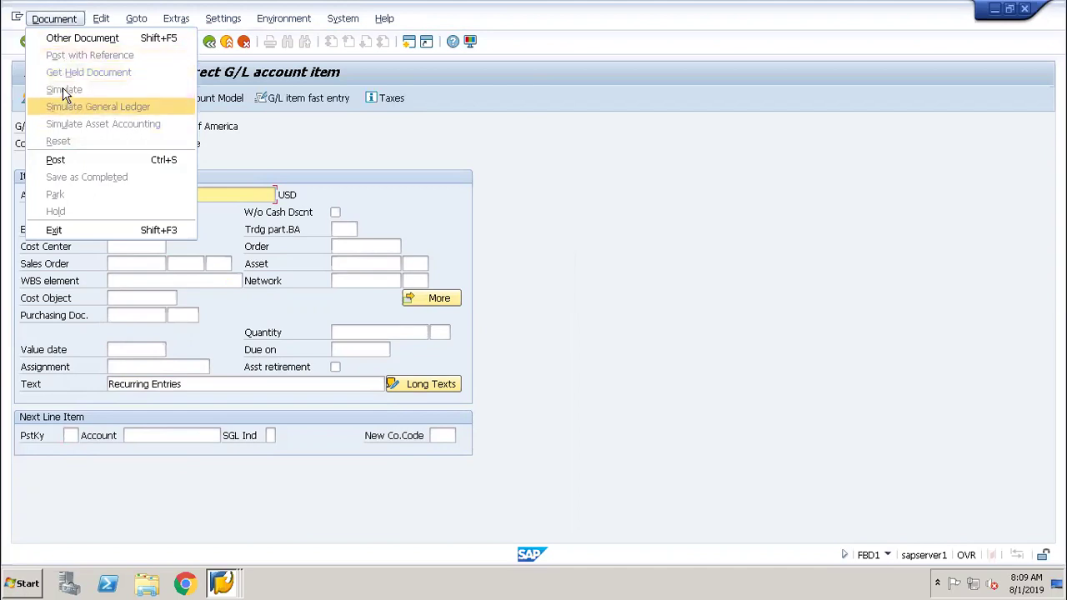
left_click(70, 164)
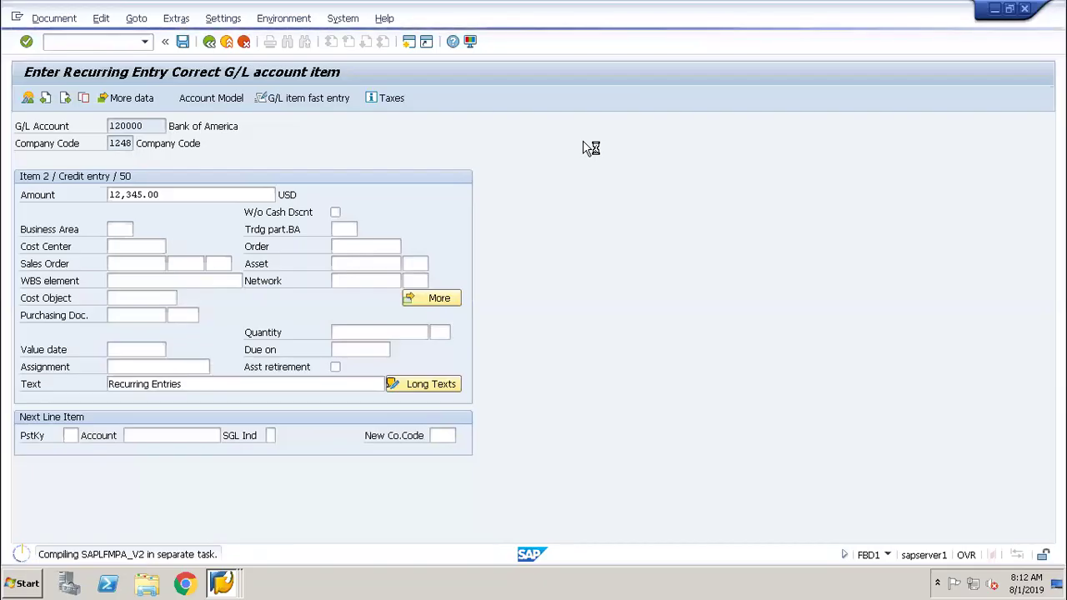
Step: Check the document splitting characteristics in the IMG session, then return to the recurring entry session
left_click(221, 583)
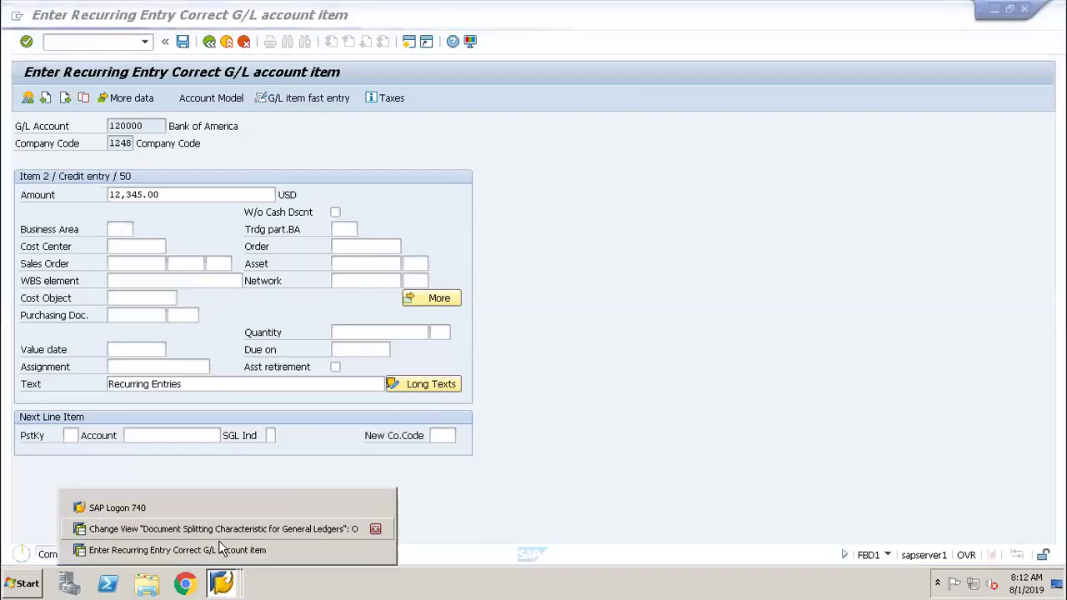
left_click(221, 531)
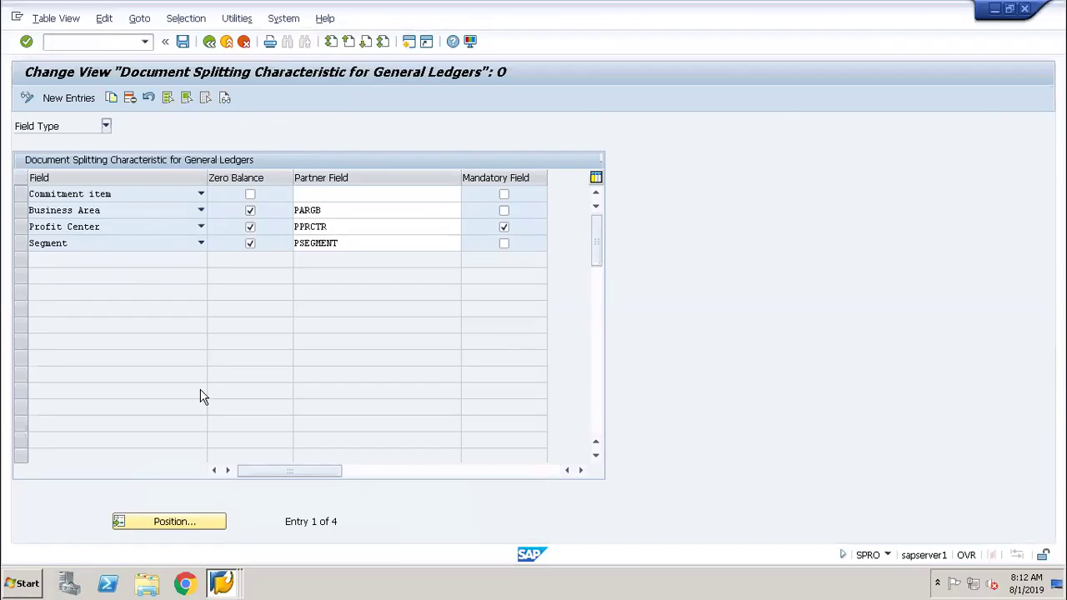
left_click(214, 587)
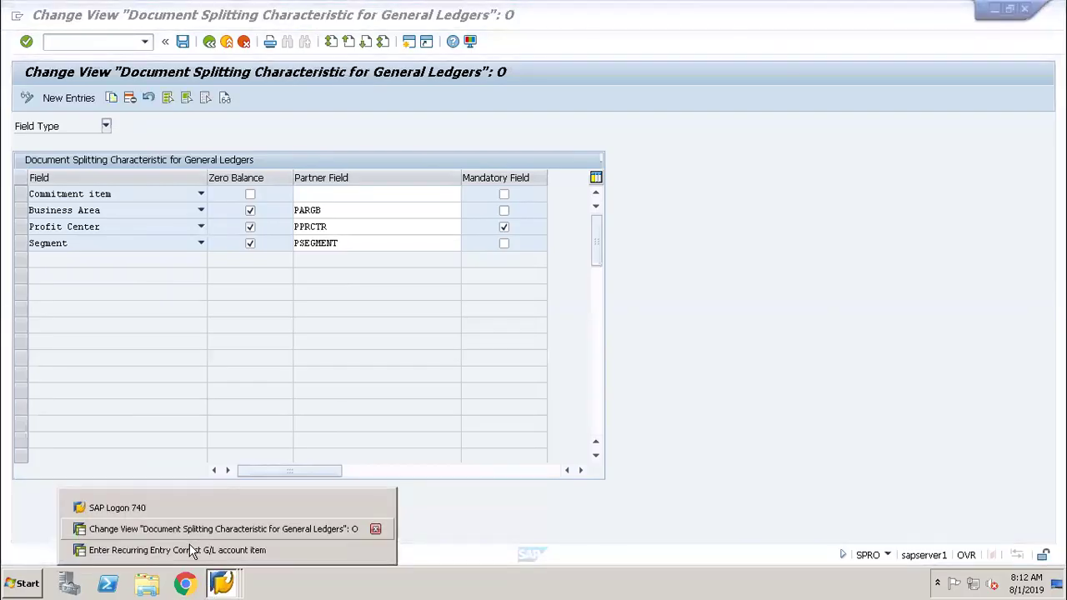
left_click(192, 550)
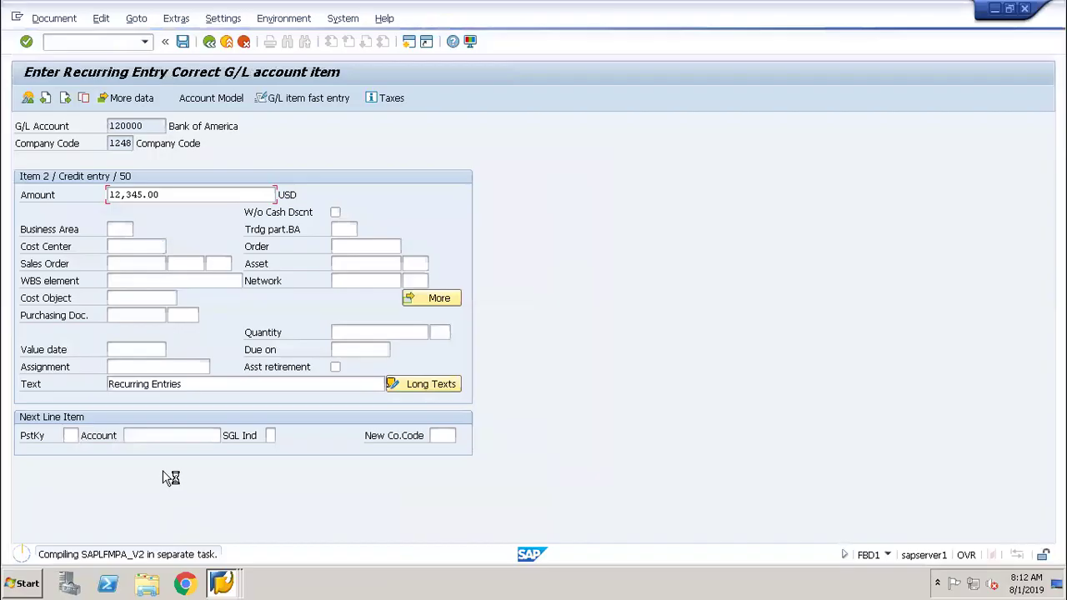
Step: Check the recurring entry session's posting progress and switch to the SAP Easy Access session
left_click(221, 587)
left_click(233, 582)
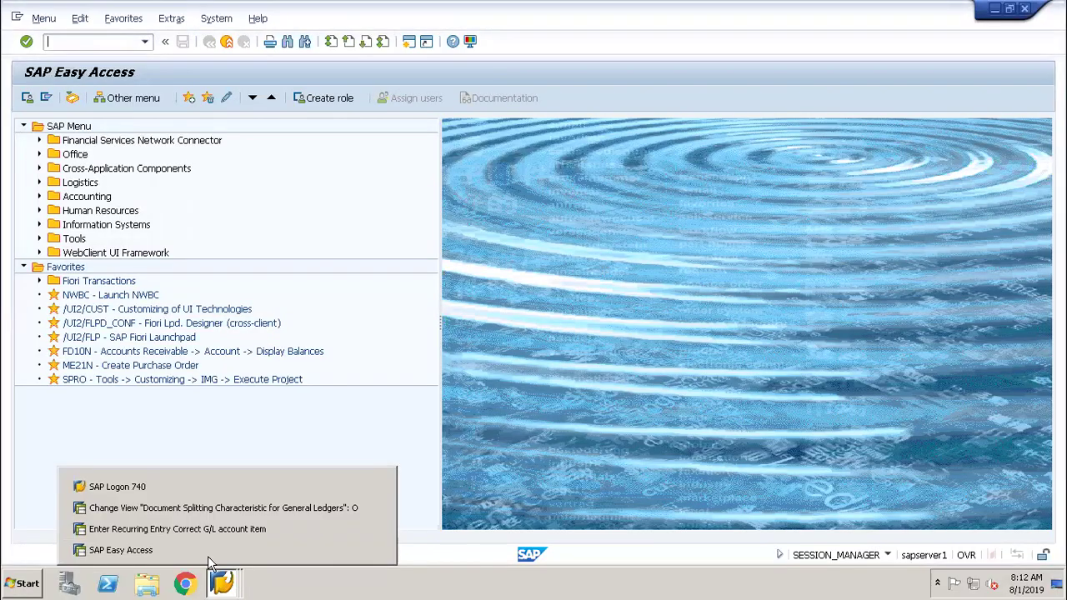
left_click(136, 532)
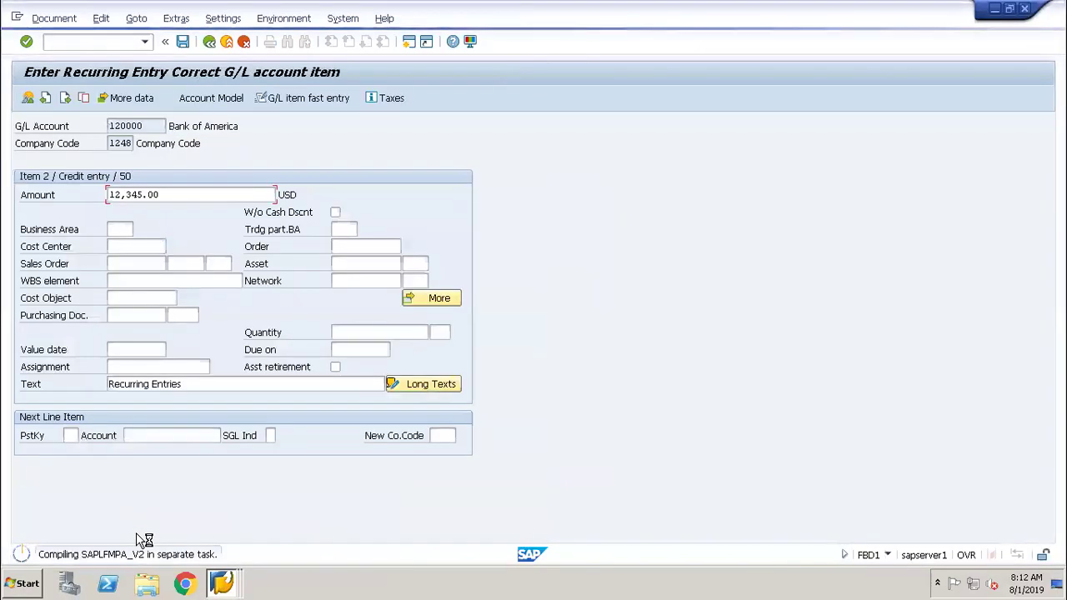
left_click(222, 584)
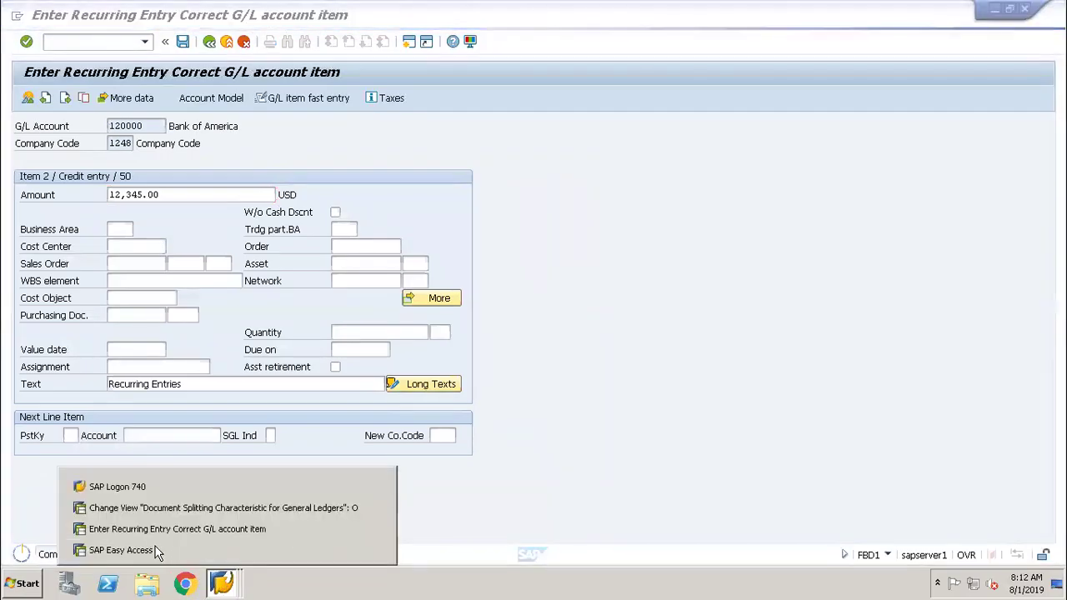
left_click(153, 552)
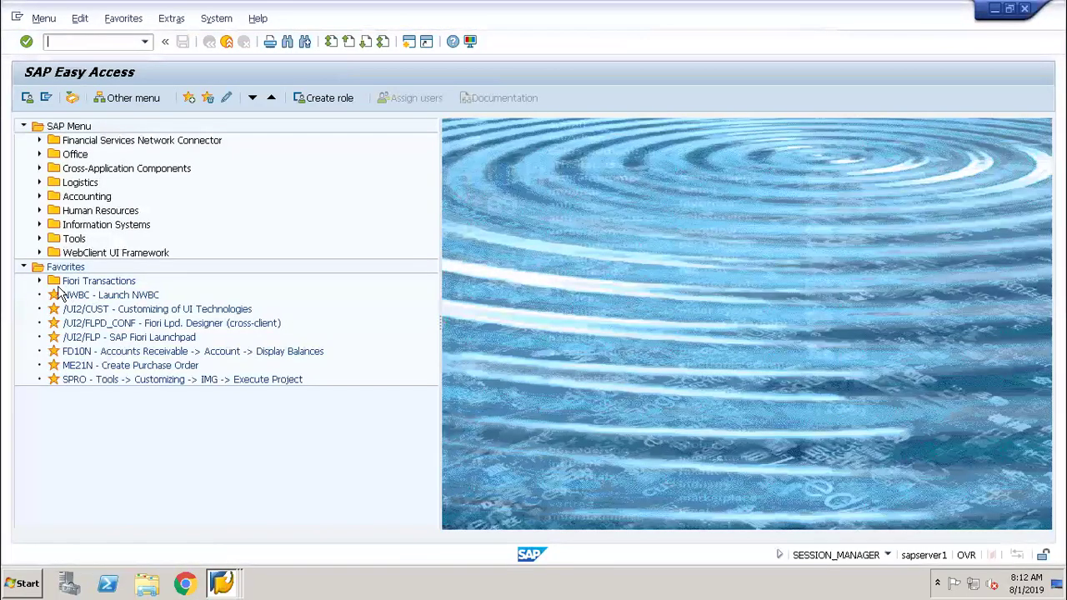
Step: Locate FBD1 - Recurring Document under Accounting, Financial Accounting, General Ledger, Document Entry, Reference Documents
left_click(40, 199)
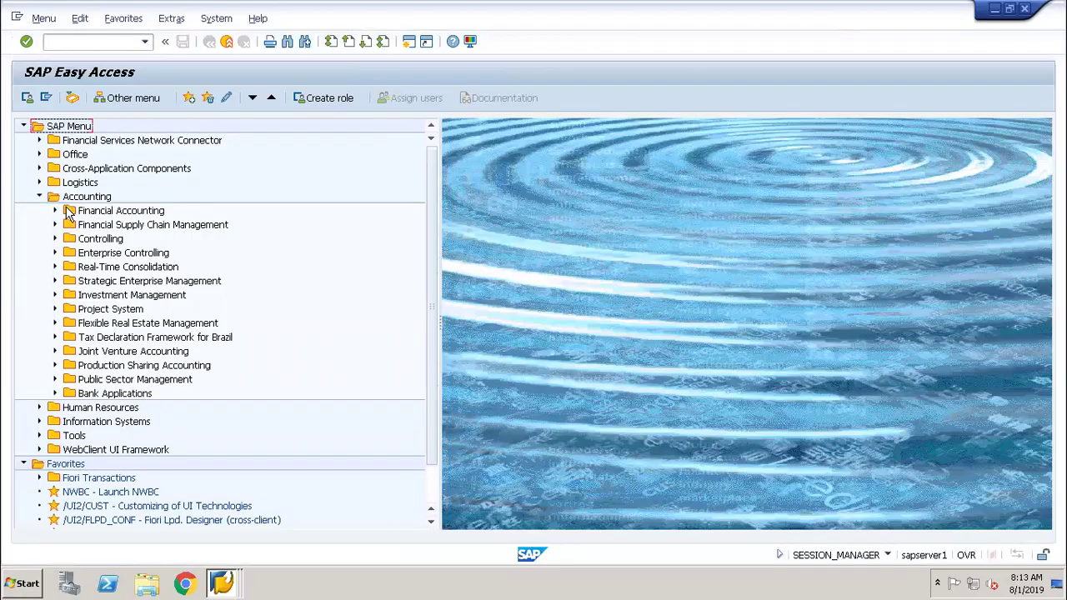
left_click(55, 211)
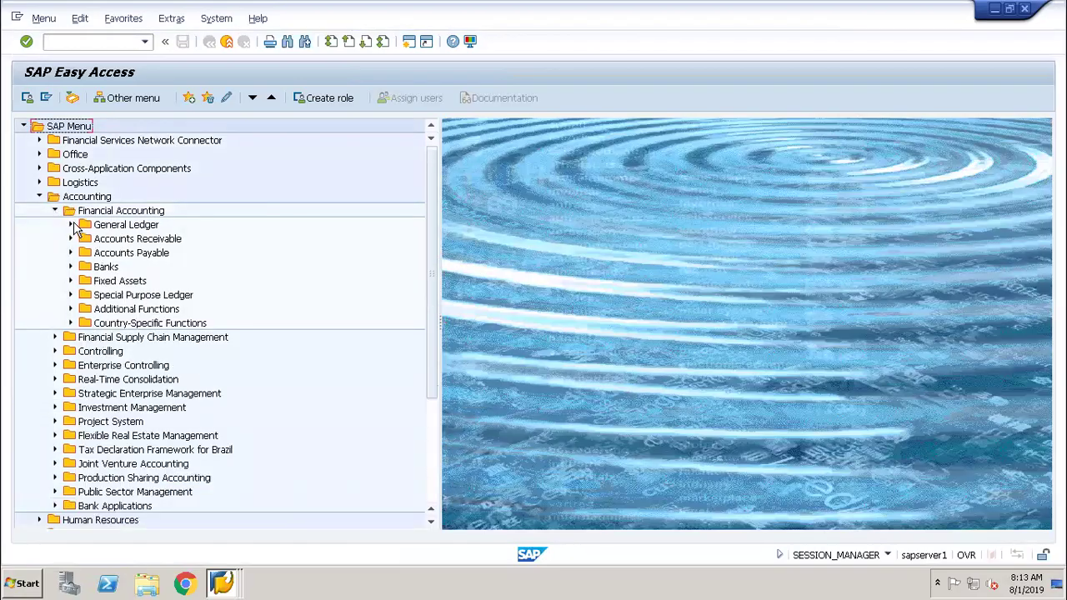
left_click(71, 225)
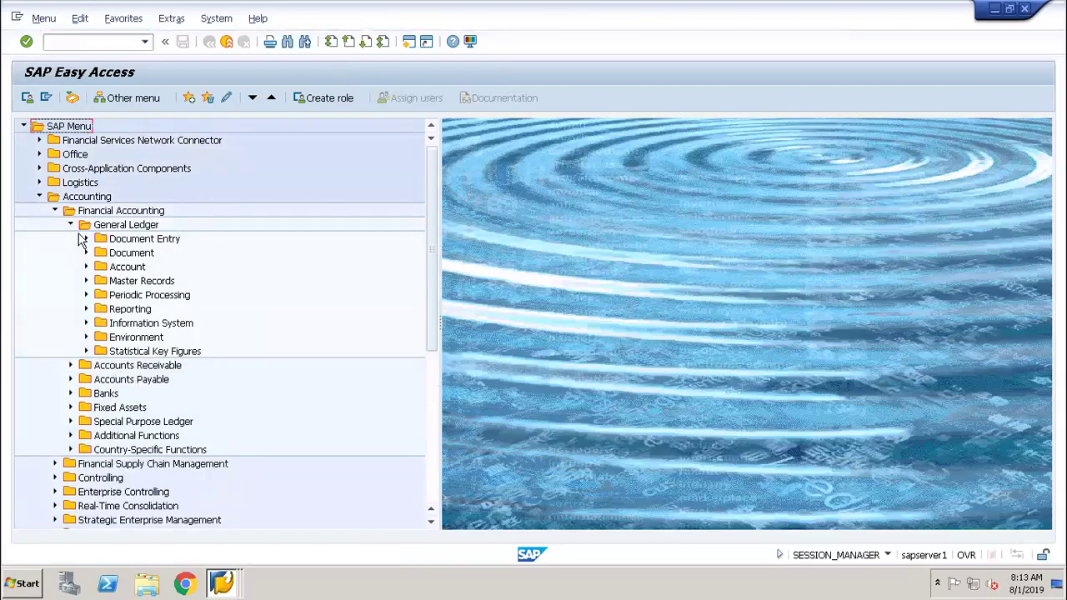
left_click(85, 239)
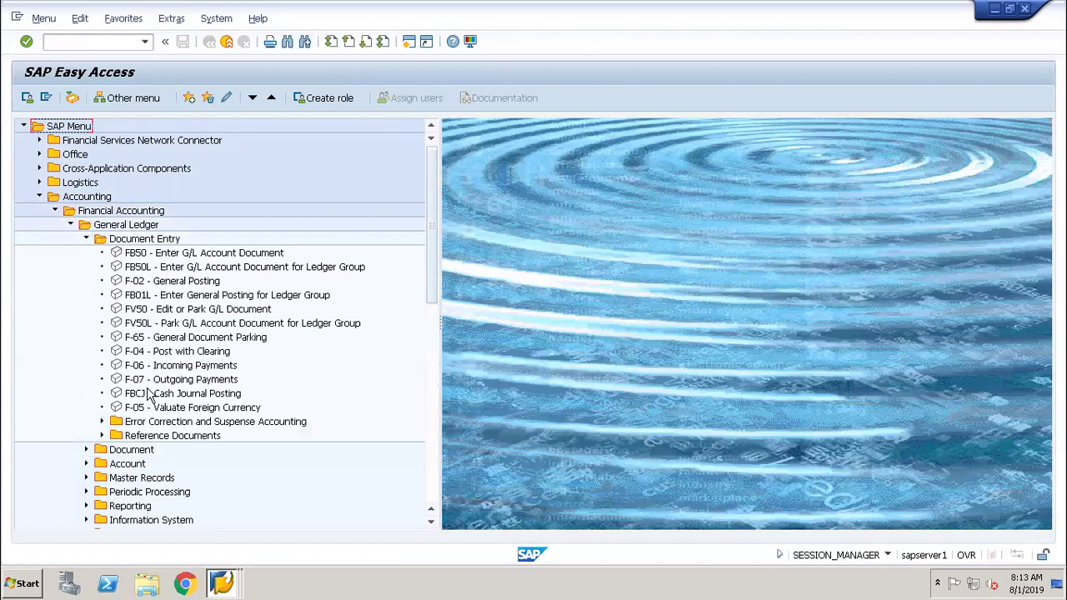
left_click(103, 435)
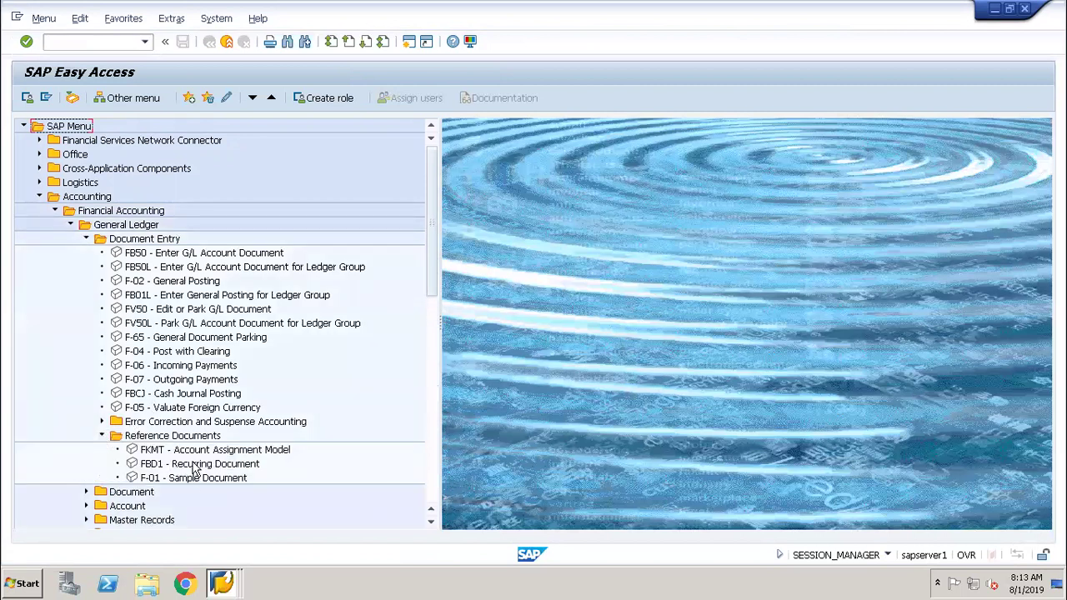
left_click(193, 467)
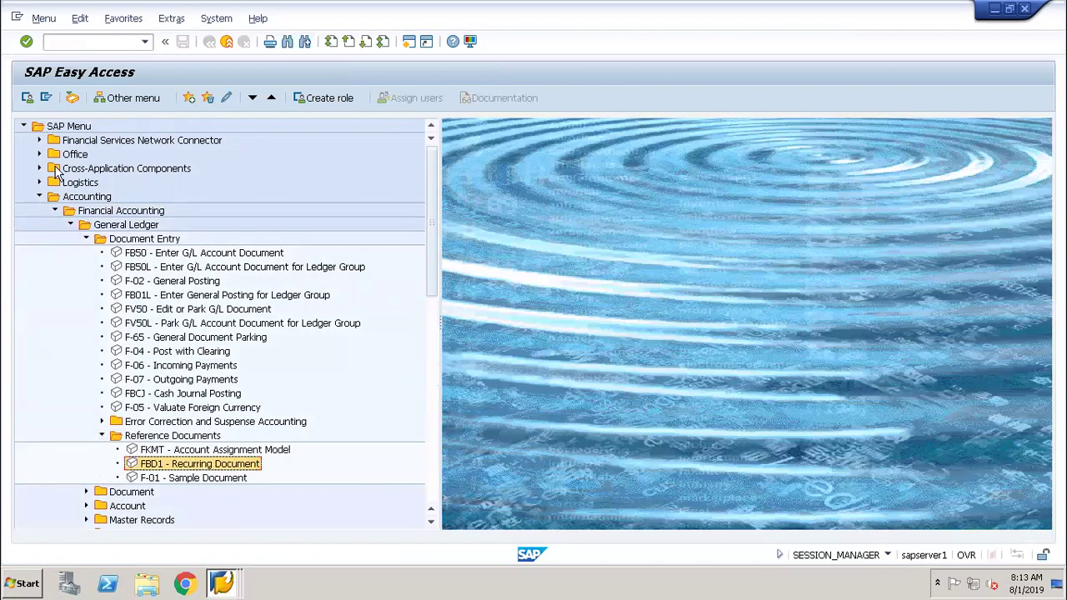
Step: Collapse Document Entry and review the FBD2, FBD3 and FBD4 transactions for recurring documents under General Ledger's Document, Reference Documents
left_click(84, 240)
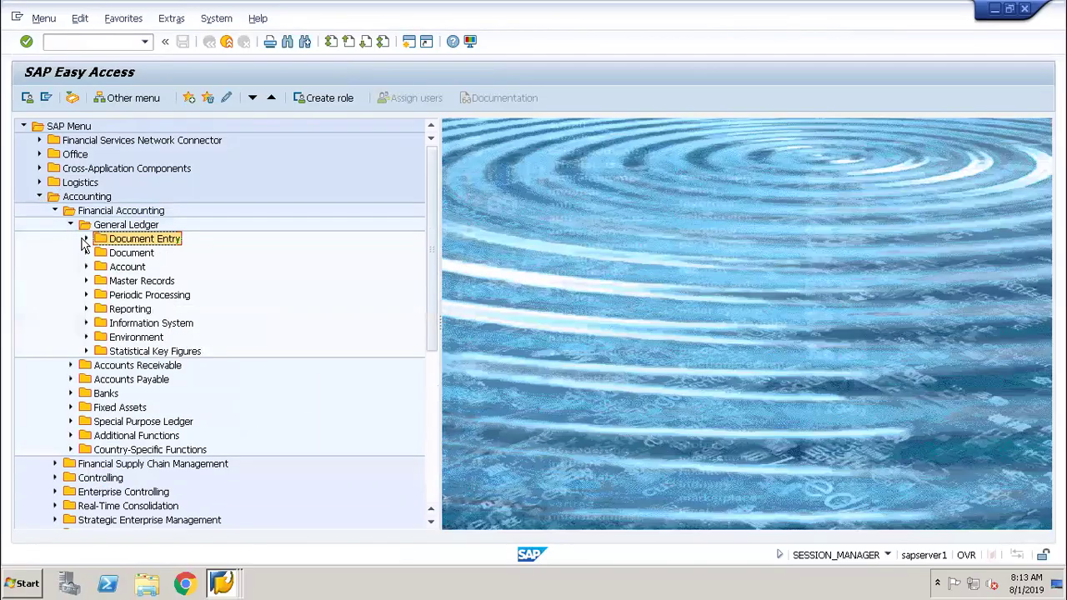
left_click(87, 252)
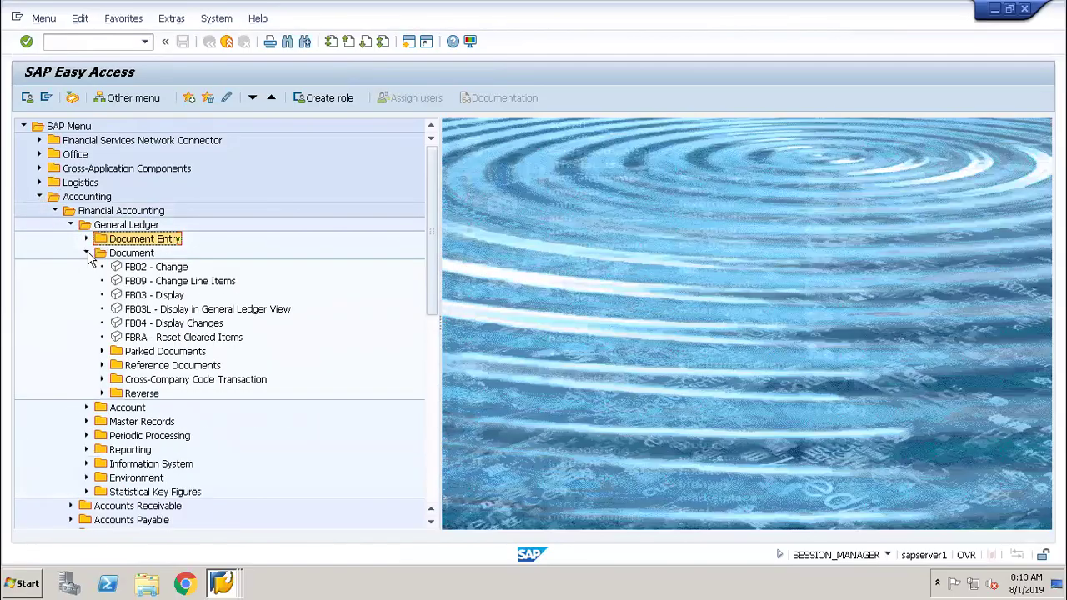
left_click(101, 365)
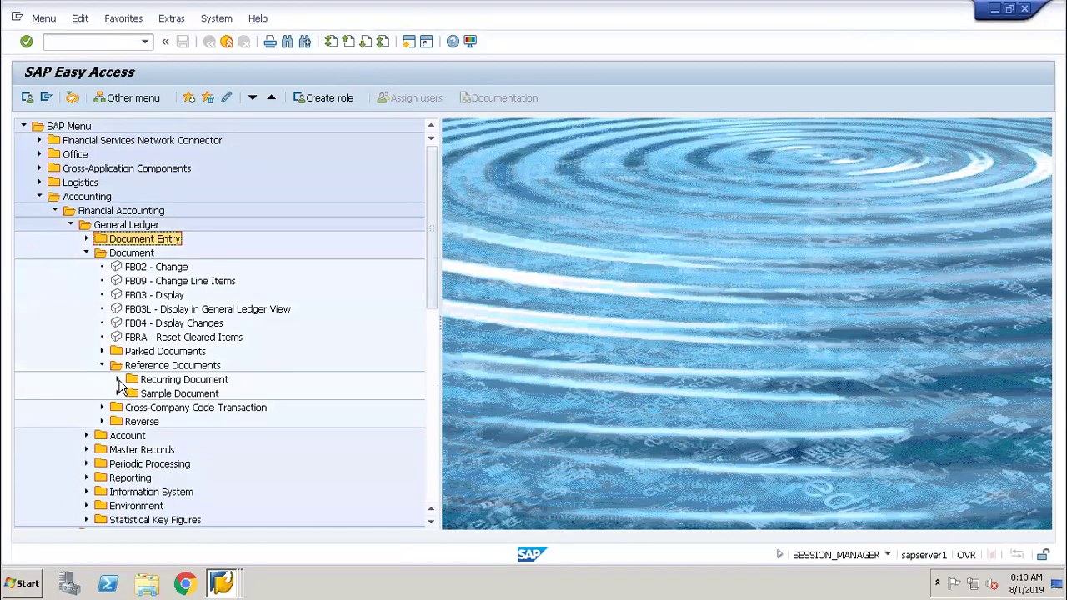
left_click(118, 381)
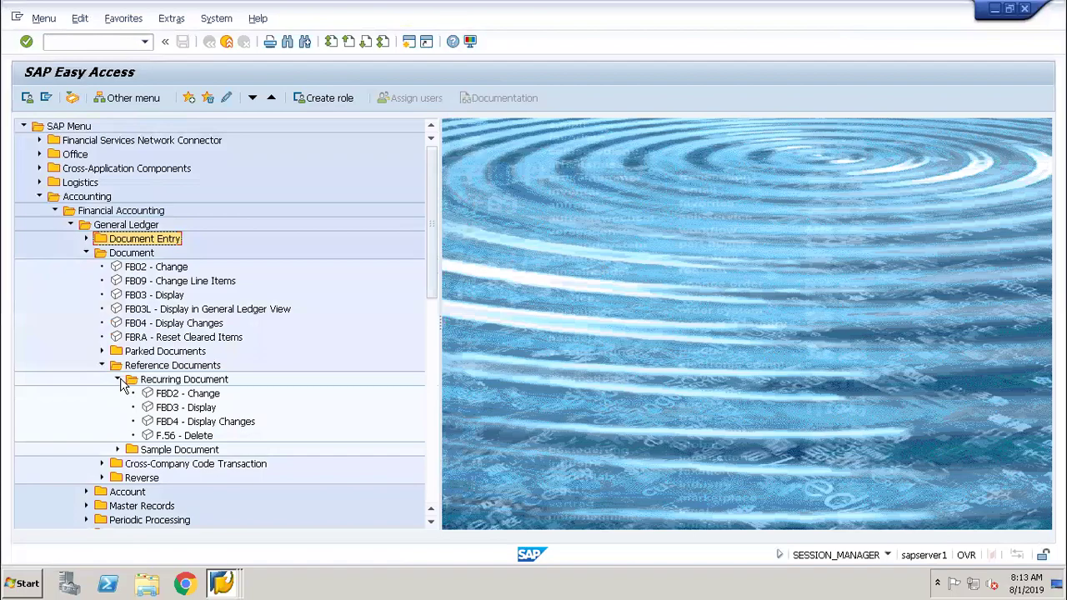
left_click(207, 395)
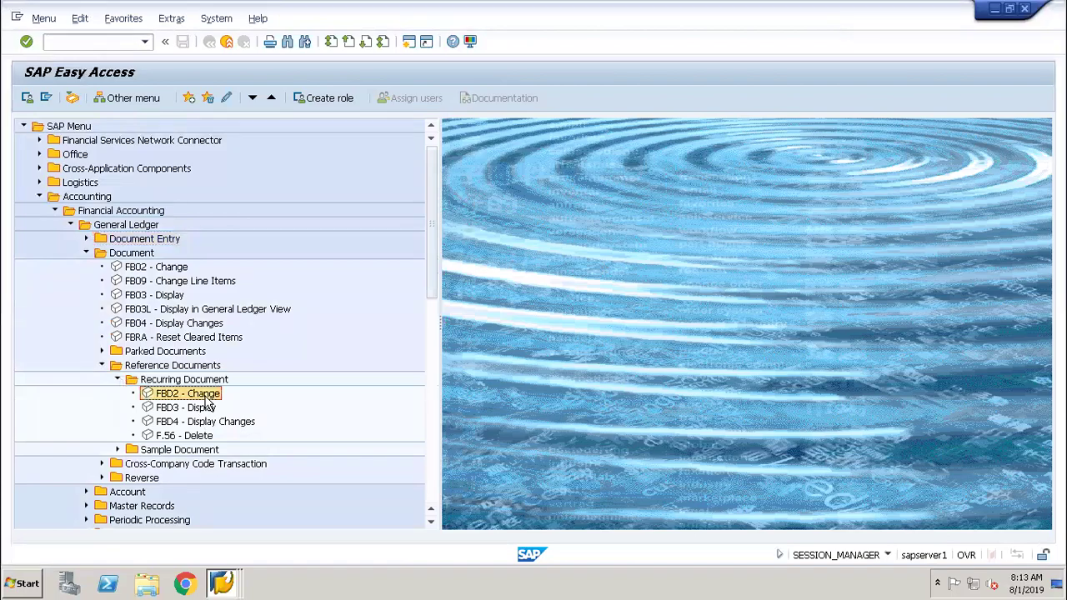
key("Down")
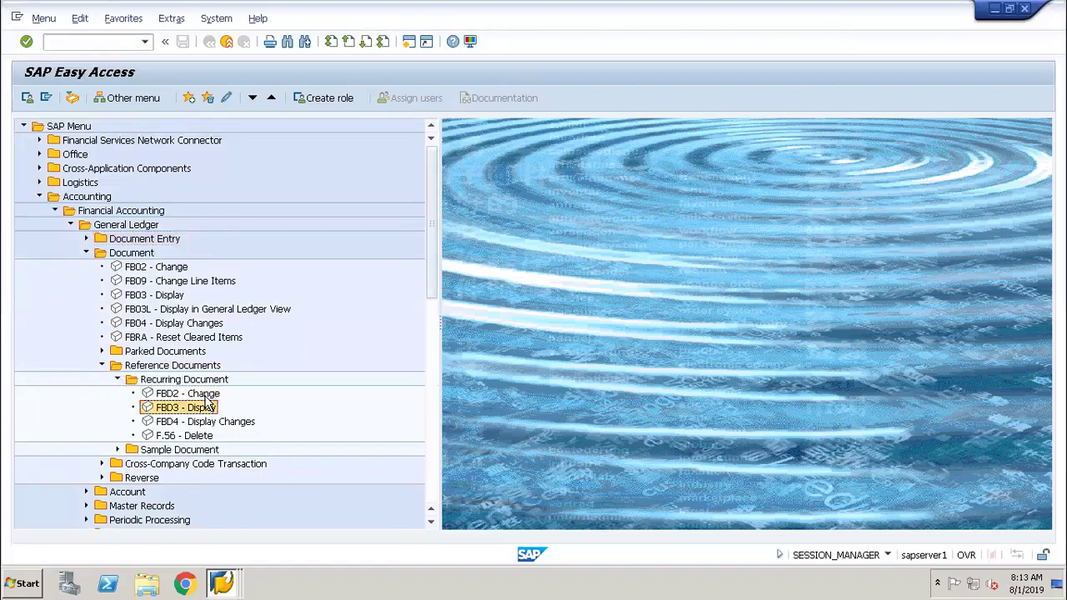
key("Down")
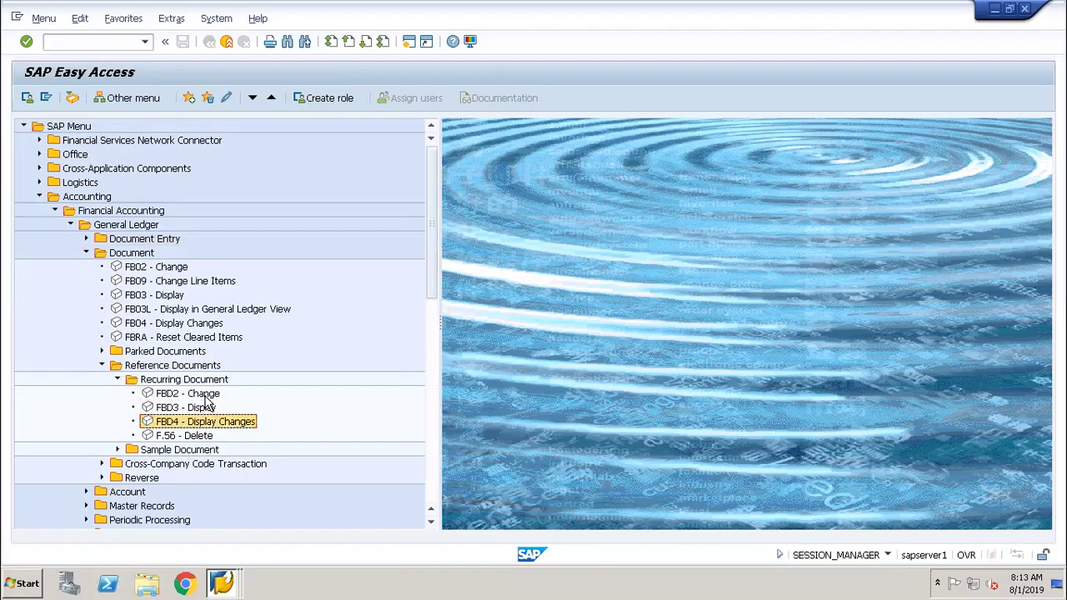
Step: Review the F.56 - Delete transaction under Recurring Document and return the selection to FBD2 - Change
key("Down")
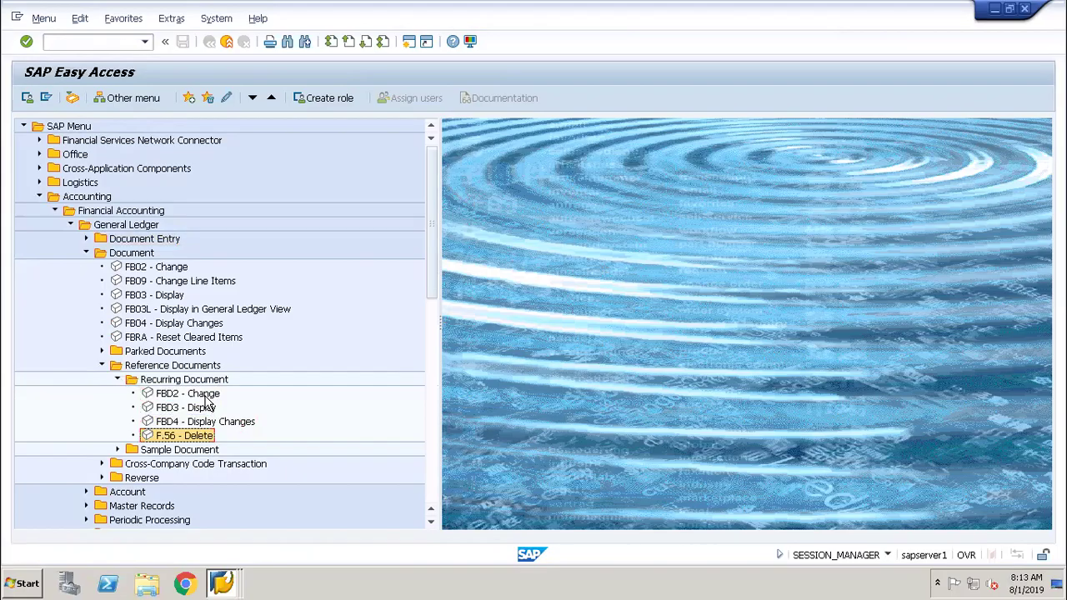
key("Up")
key("Up")
key("Up")
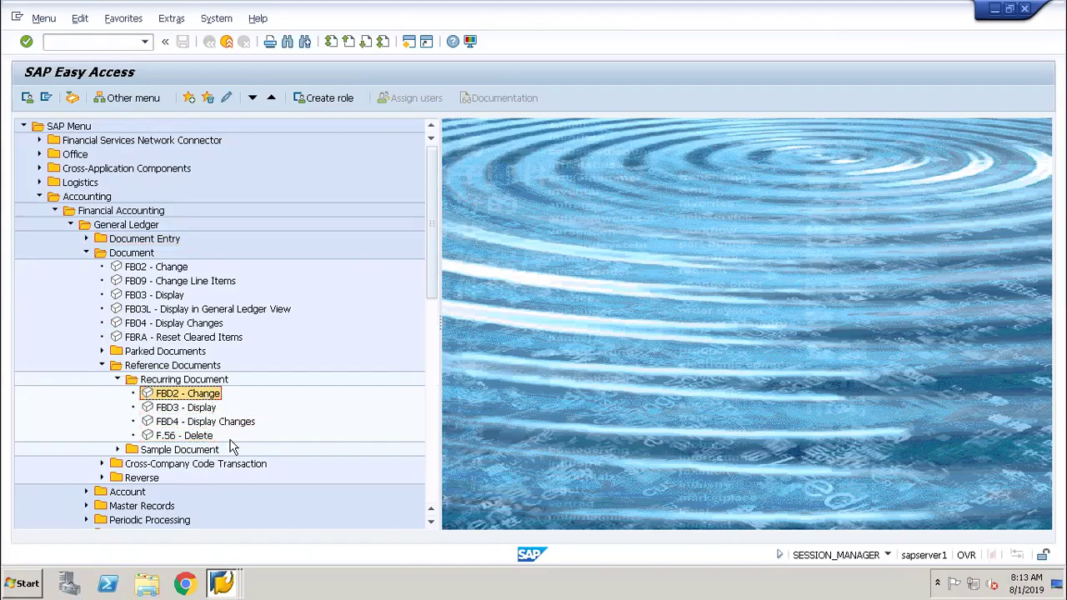
Step: Check the posting result in the recurring entry session, then return to the SAP Easy Access session
left_click(230, 586)
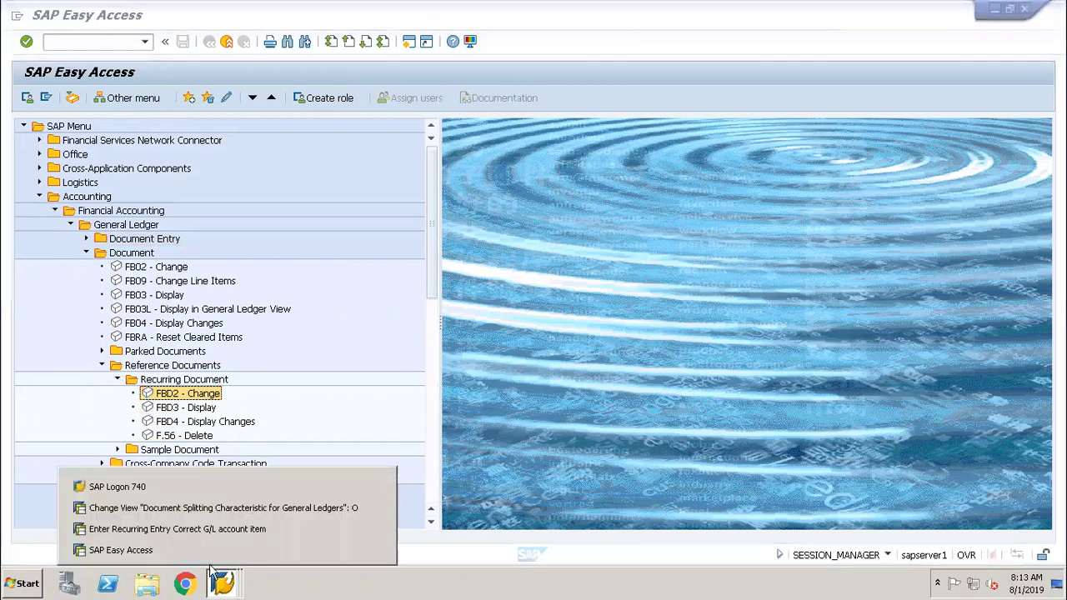
left_click(177, 529)
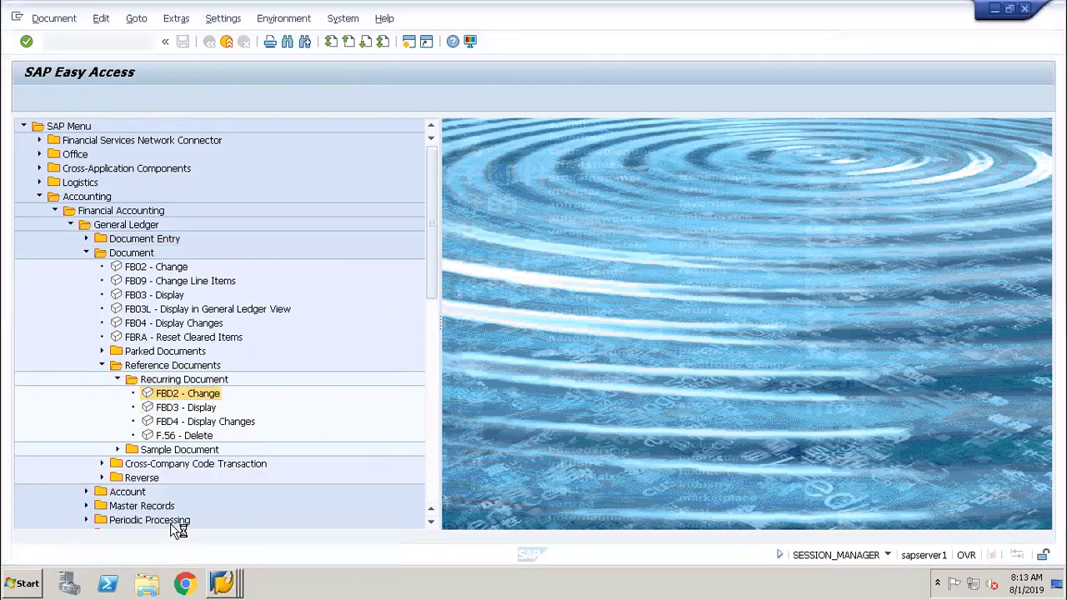
left_click(238, 587)
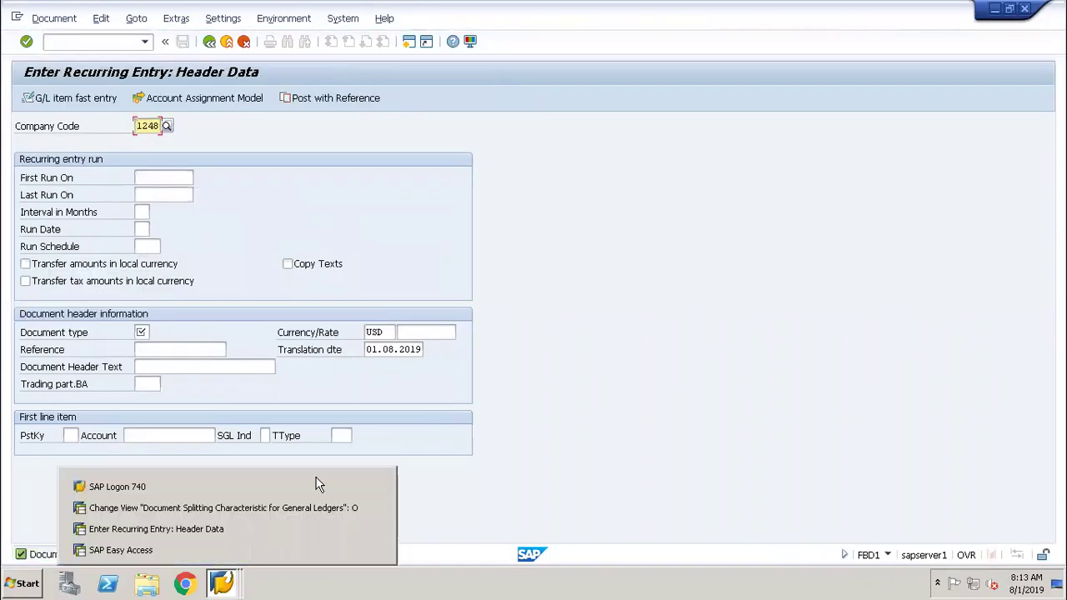
left_click(510, 500)
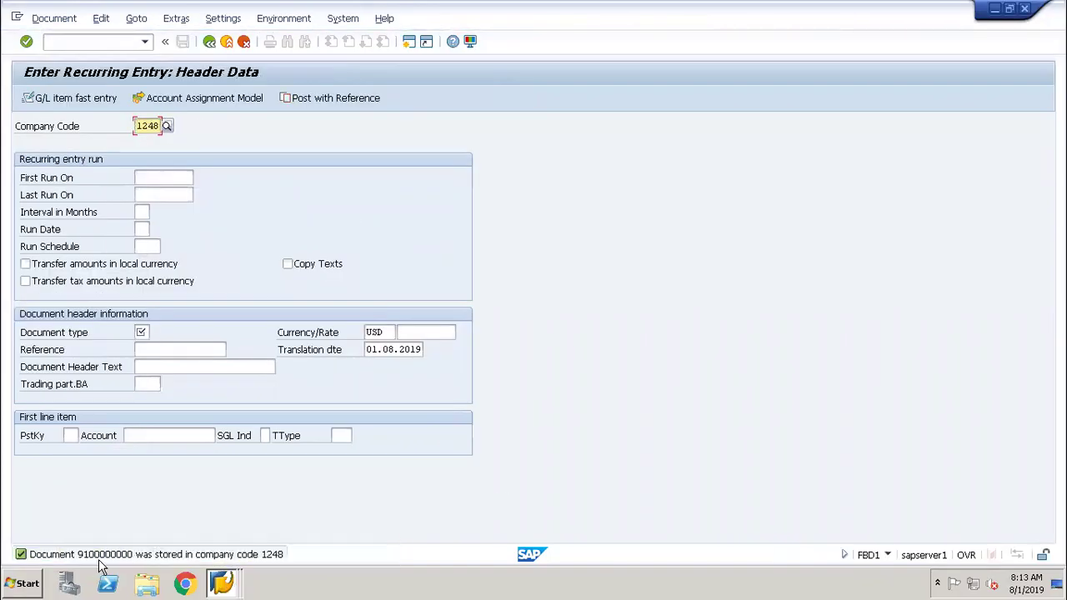
left_click(224, 584)
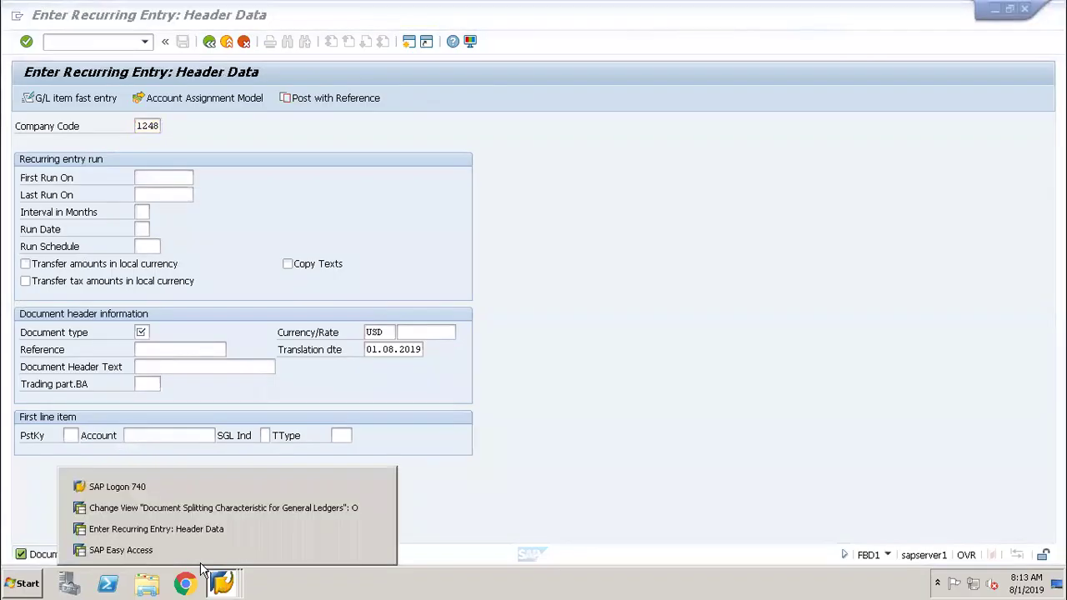
left_click(146, 550)
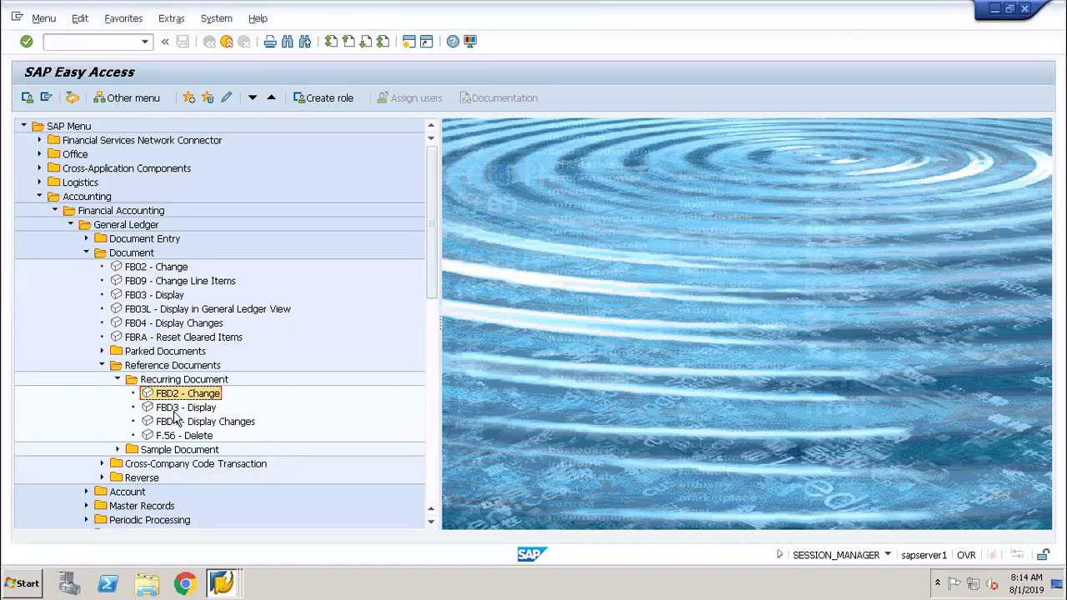
Step: Try to display the stored recurring document of company code 1248 in FBD3, first without a fiscal year and again with 2019
double_click(178, 411)
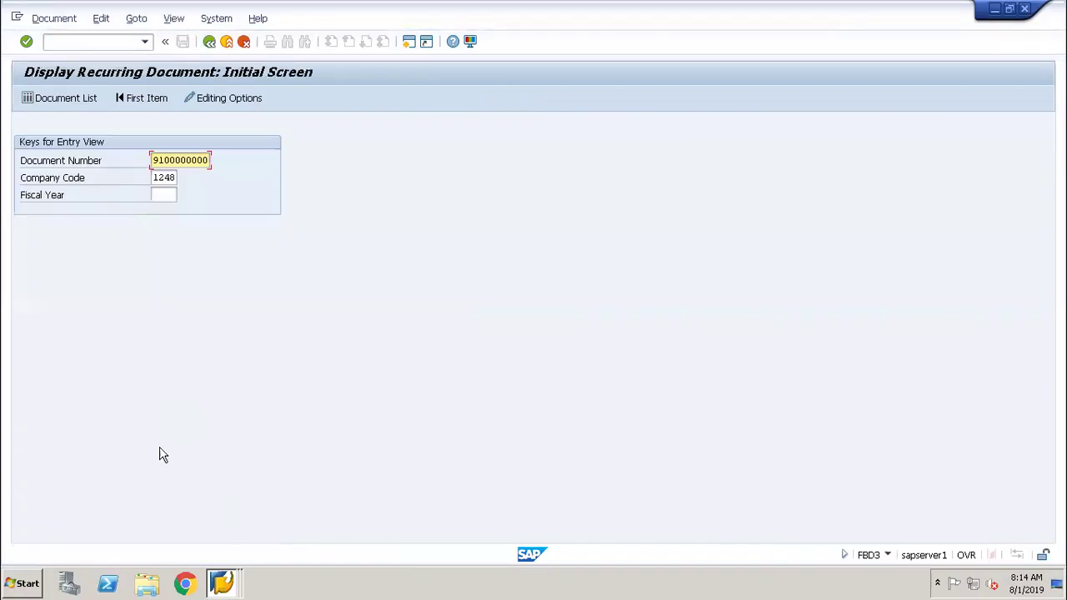
key("Return")
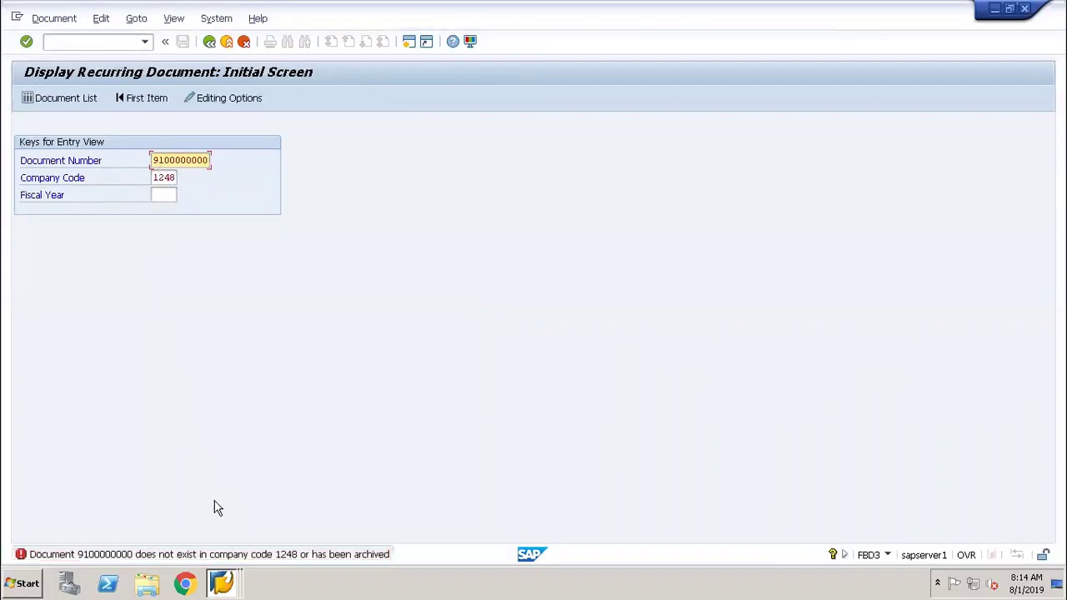
left_click(164, 198)
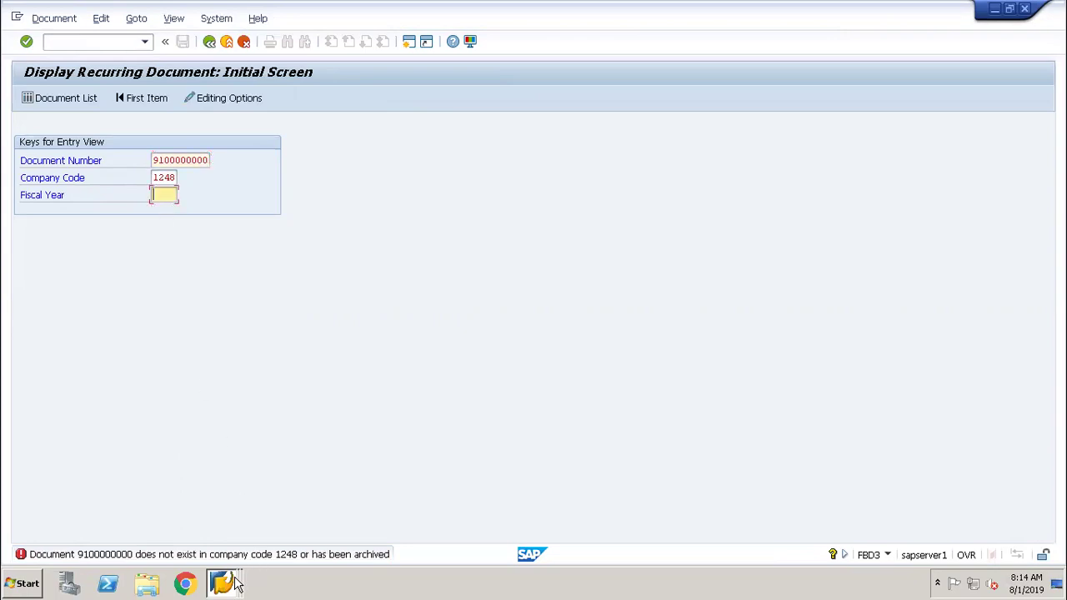
type("2019")
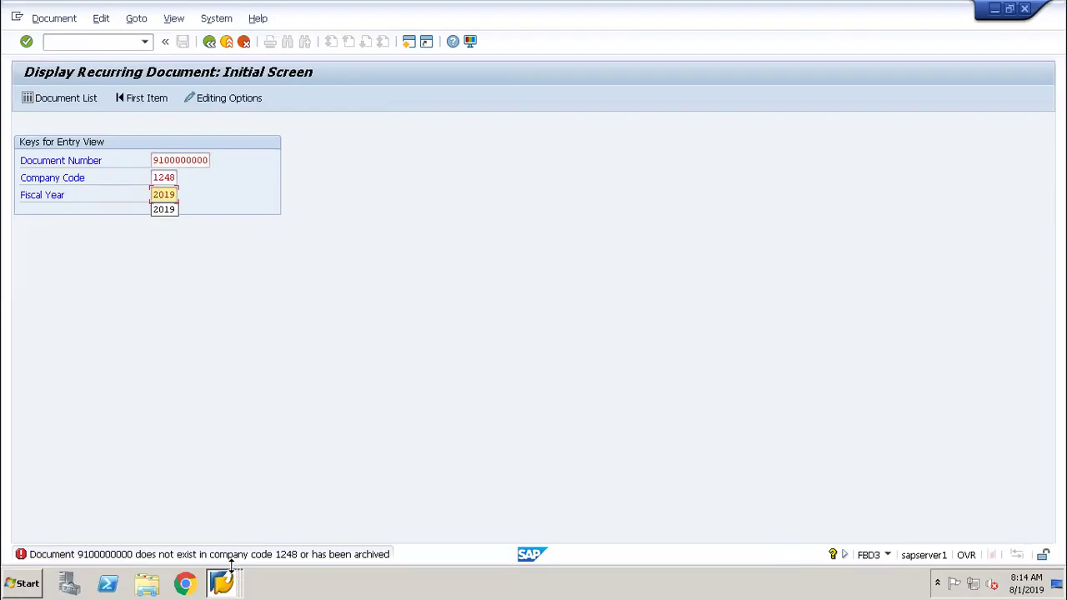
key("Return")
key("Return")
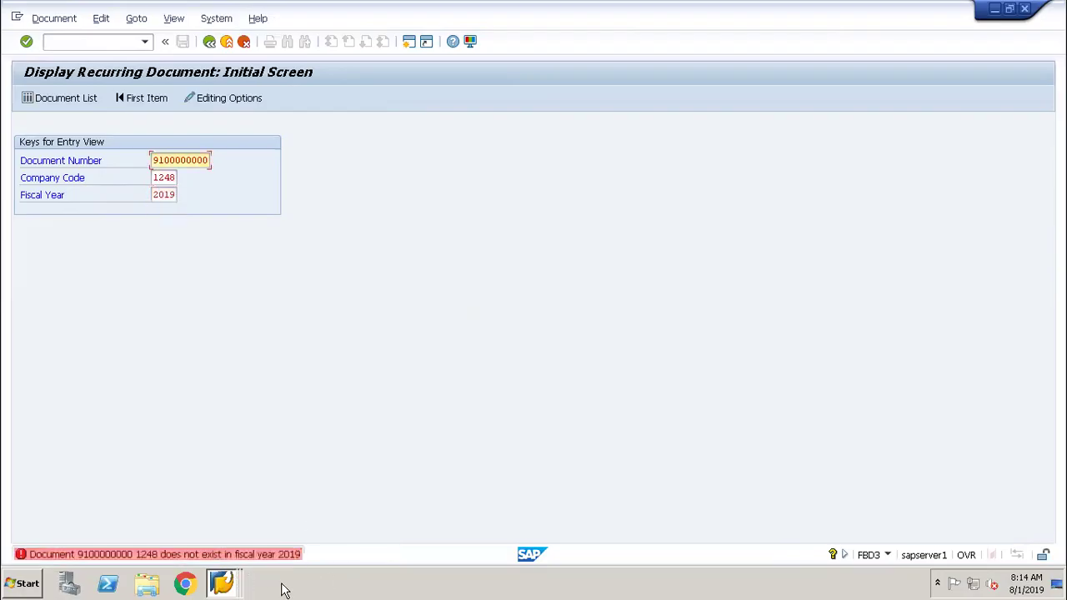
Step: Exit FBD1 in the recurring entry session and FBD3 in the display session, bringing both back to SAP Easy Access
left_click(222, 584)
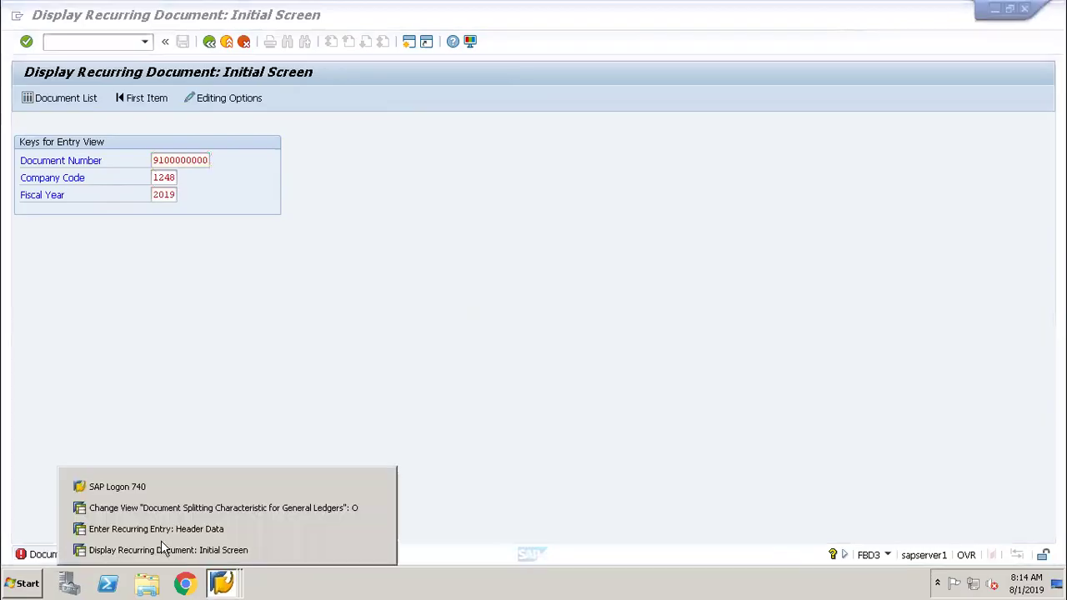
left_click(157, 530)
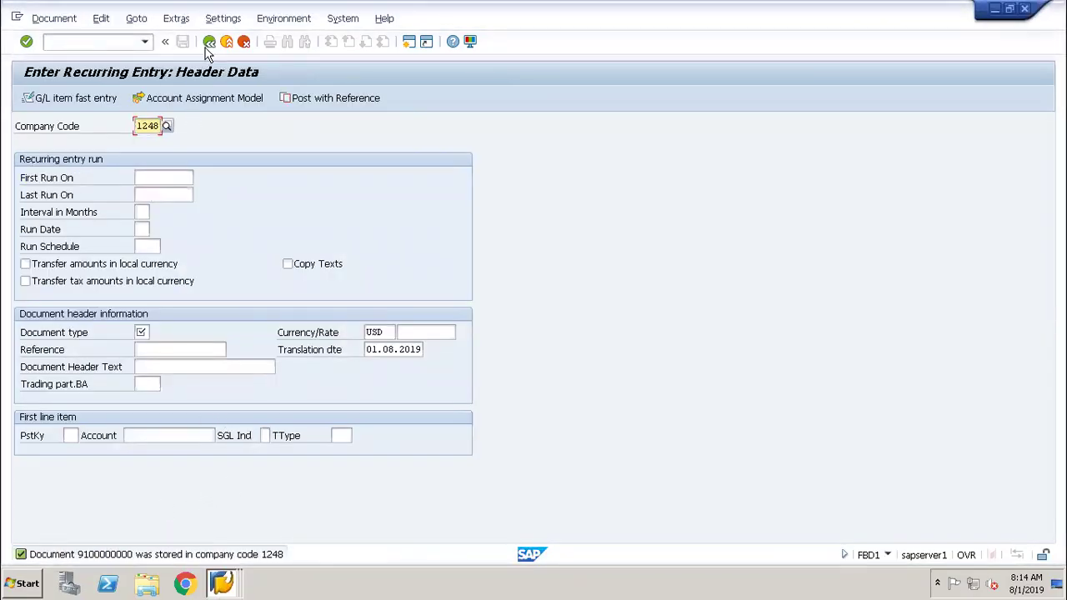
left_click(226, 42)
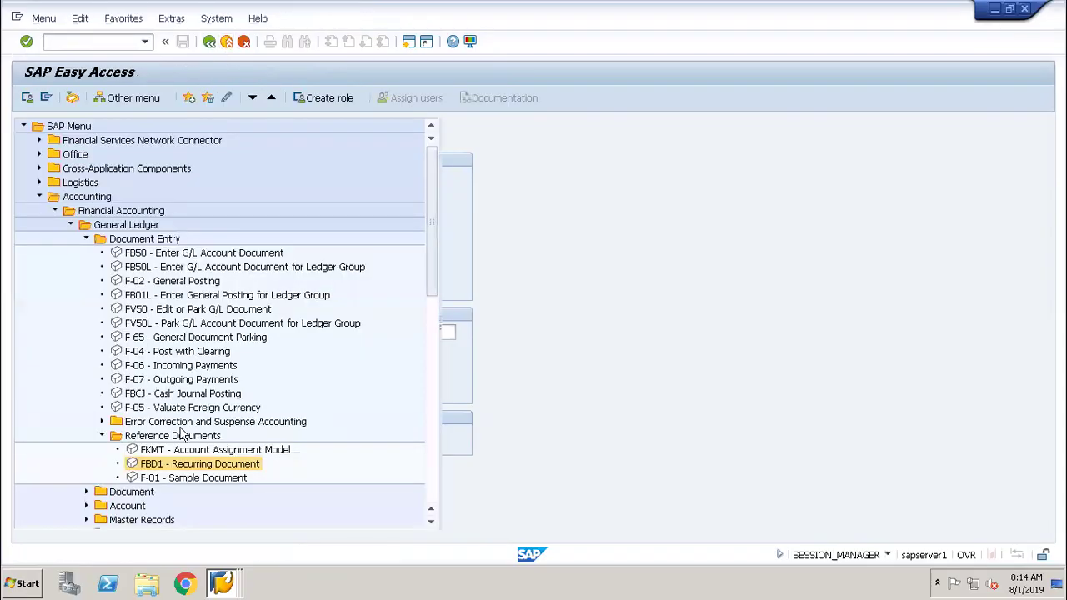
left_click(223, 583)
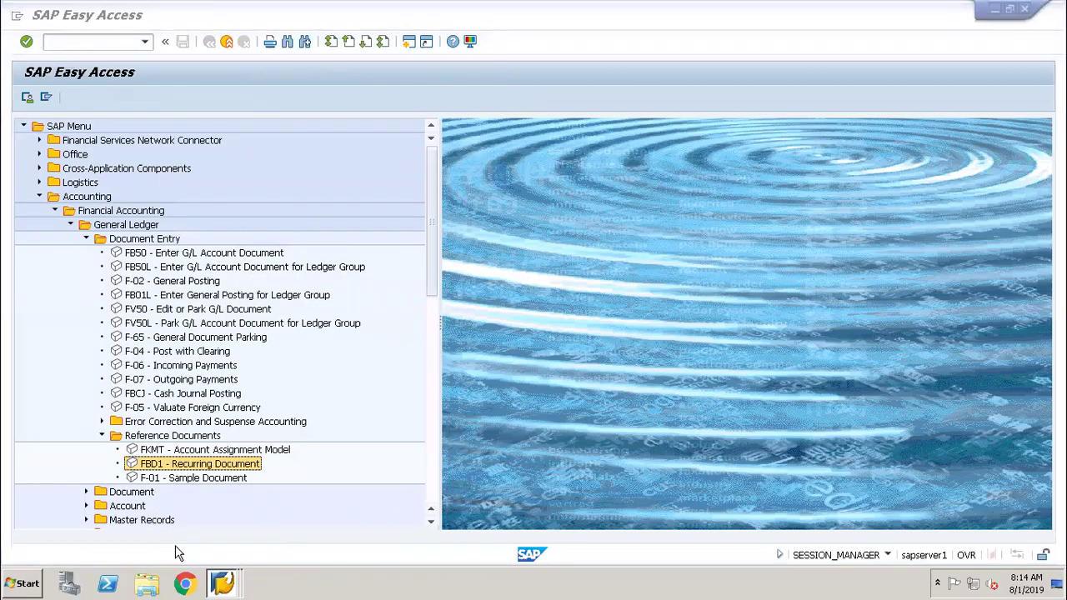
left_click(152, 547)
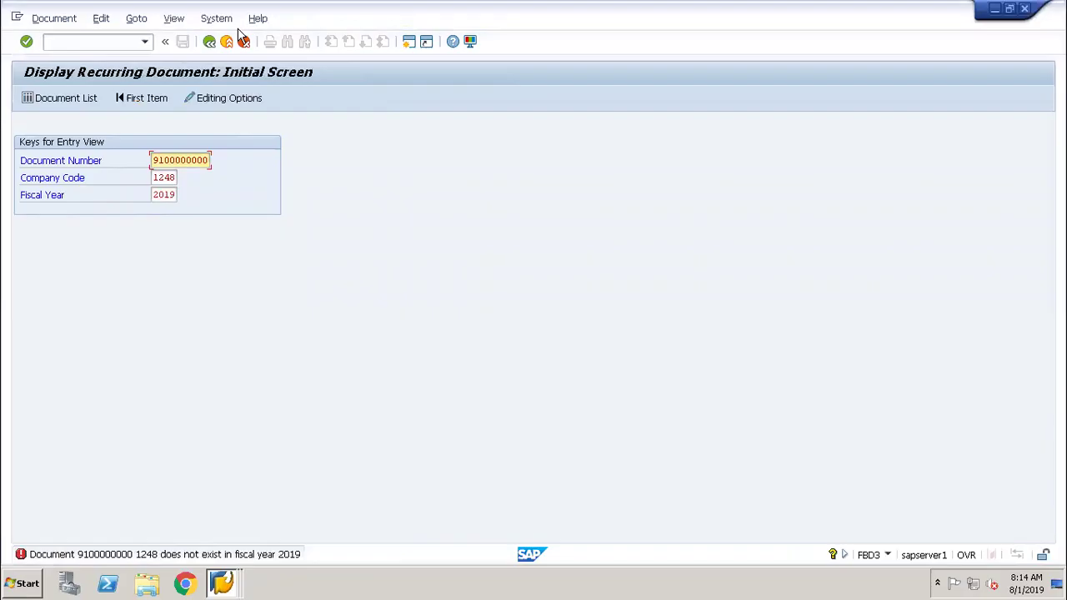
left_click(226, 43)
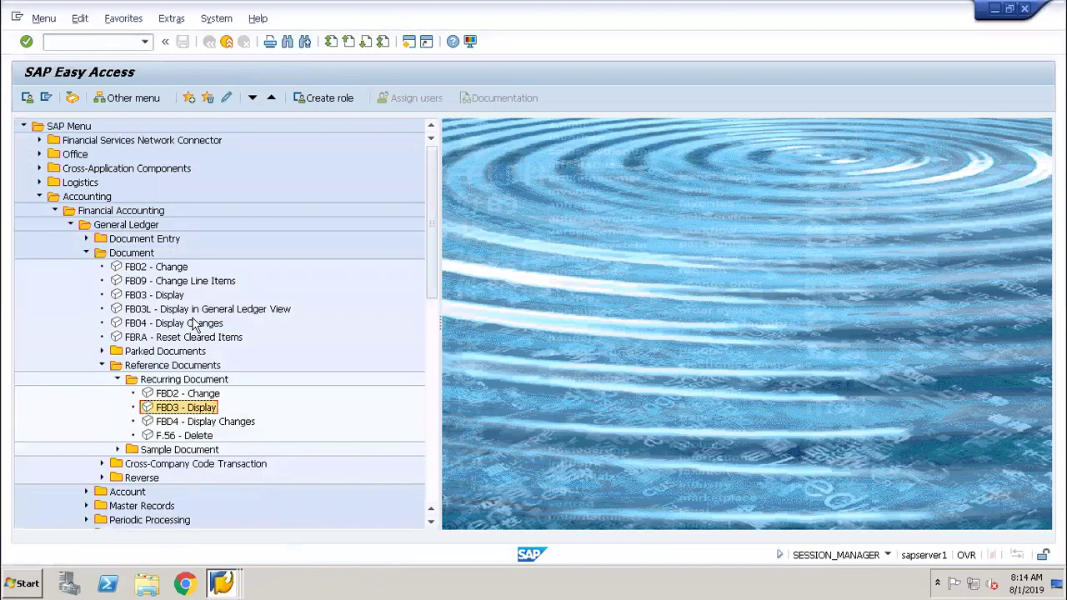
Step: Try again to display the company code 1248 recurring document in FBD3 with the fiscal year blank, then exit
double_click(185, 411)
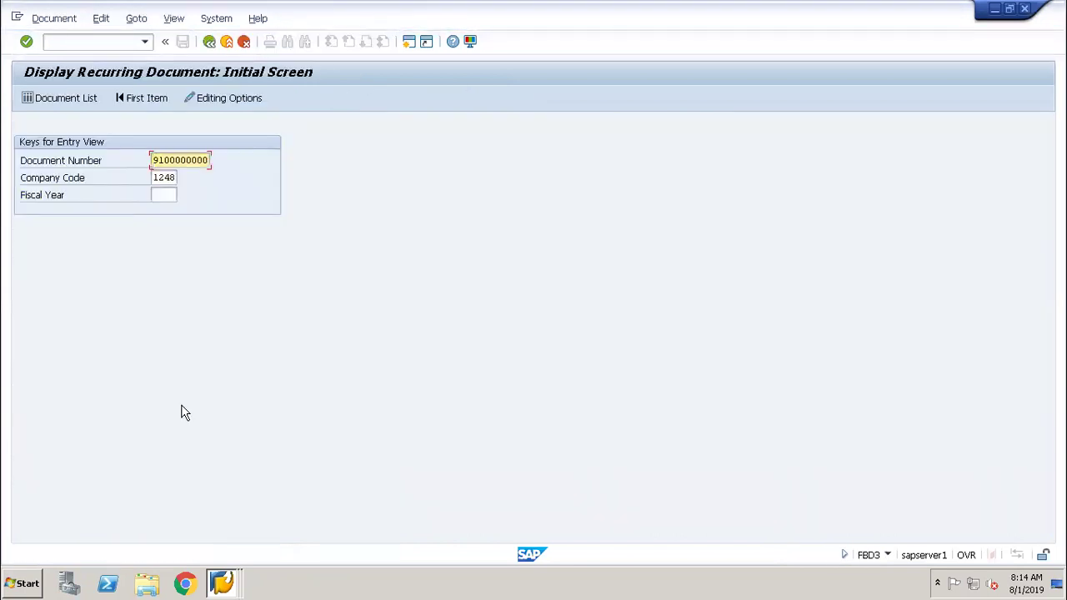
key("Return")
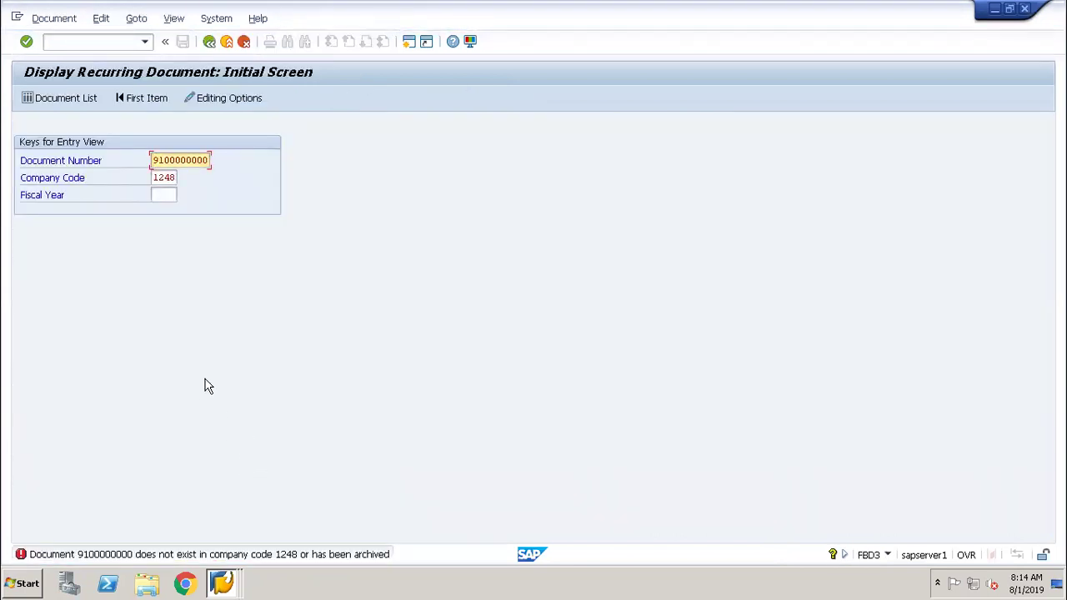
left_click(227, 42)
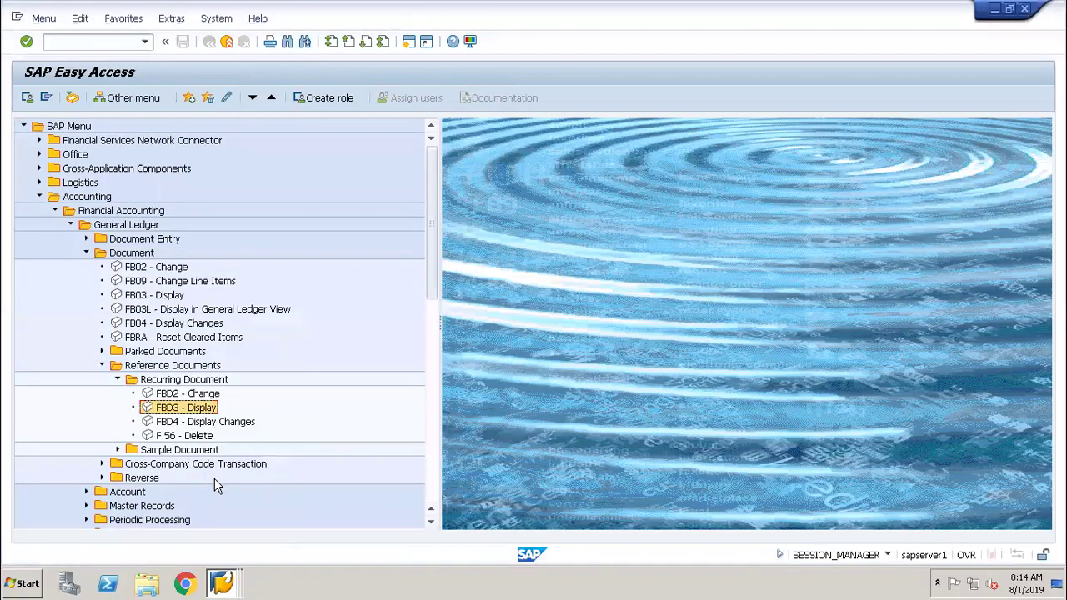
Step: Try to open the company code 1248 recurring document for changes in FBD2, then exit to SAP Easy Access
left_click(184, 396)
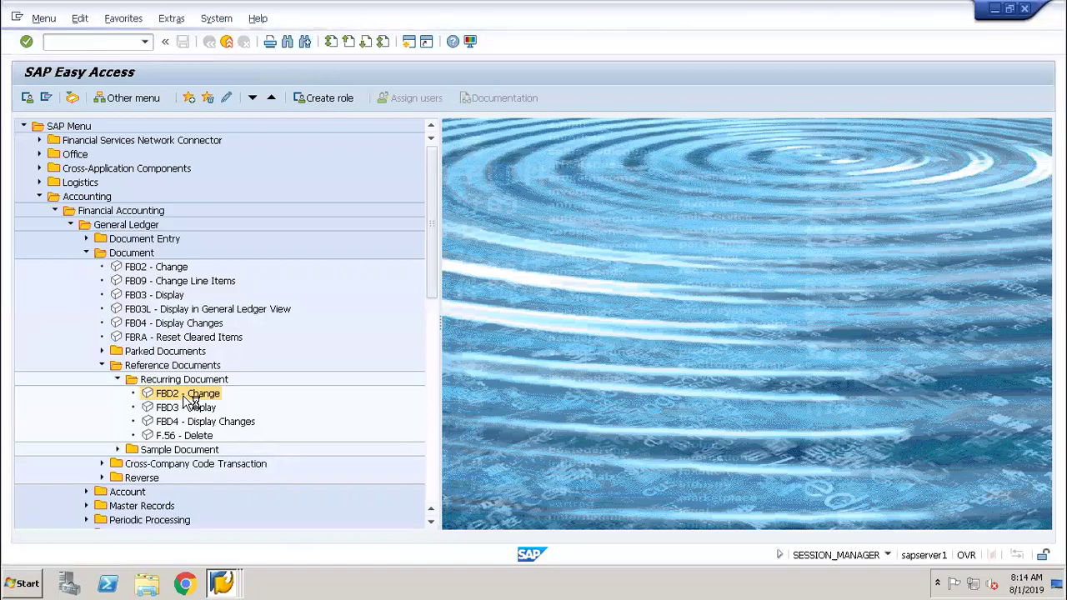
double_click(183, 396)
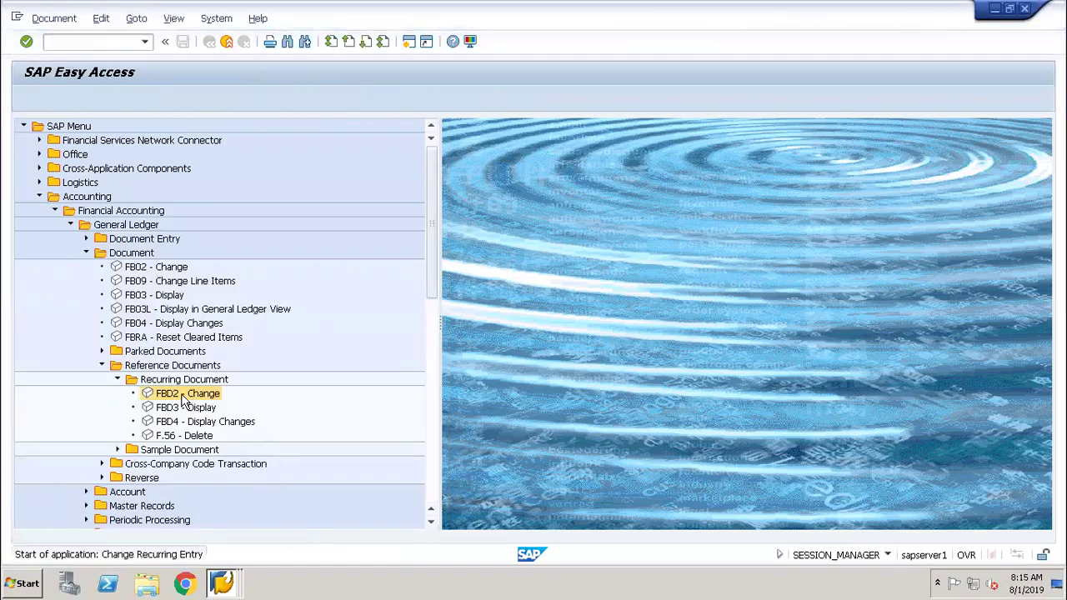
key("Return")
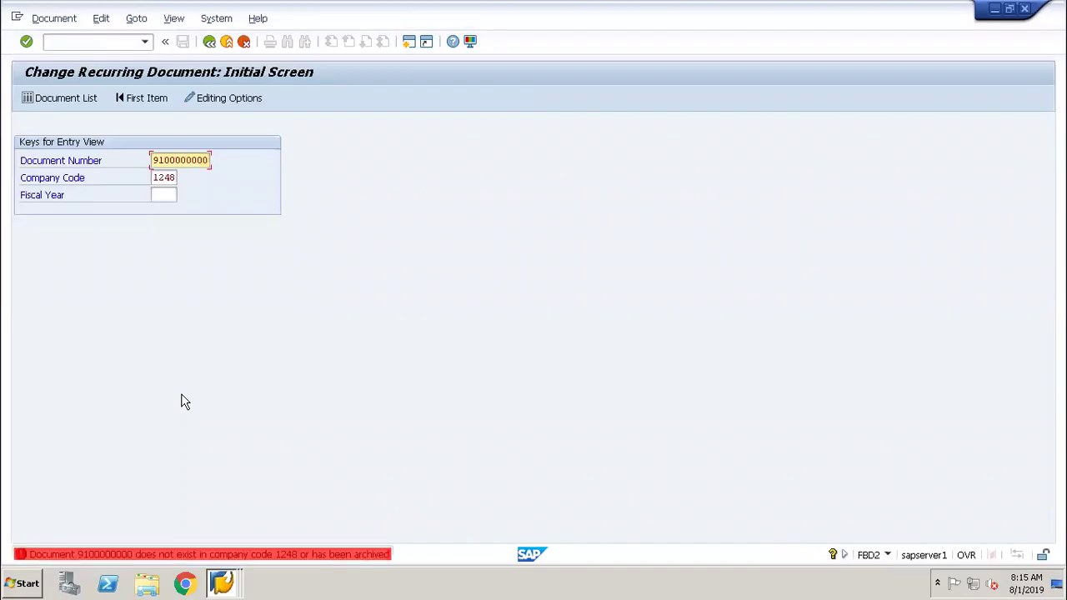
left_click(233, 43)
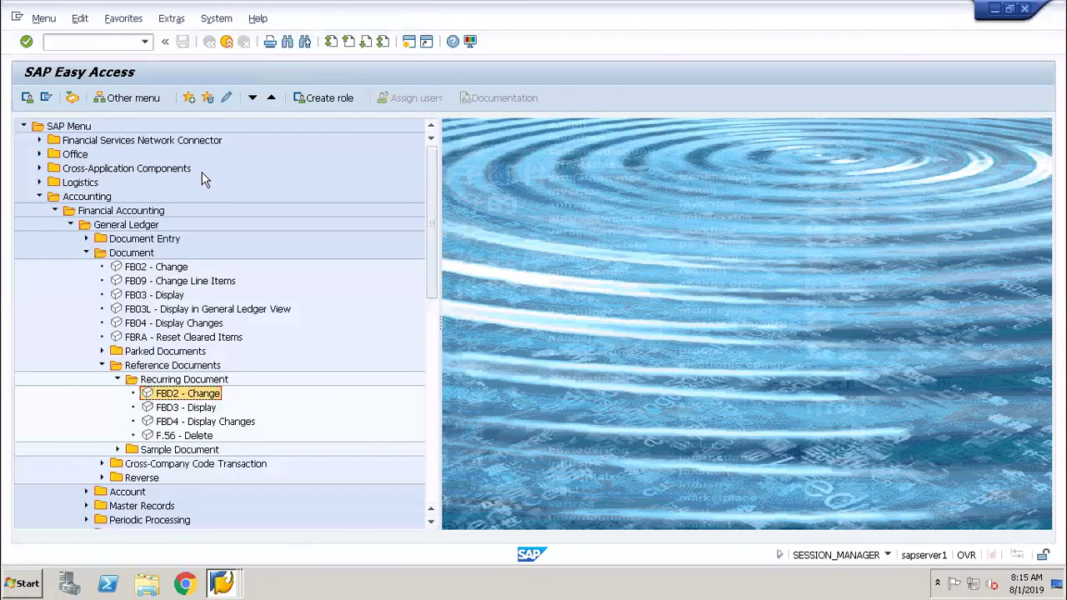
Step: Locate F.14 - Execute and F.15 - Lists under General Ledger's Periodic Processing, Recurring Entries, and start F.15
left_click(86, 254)
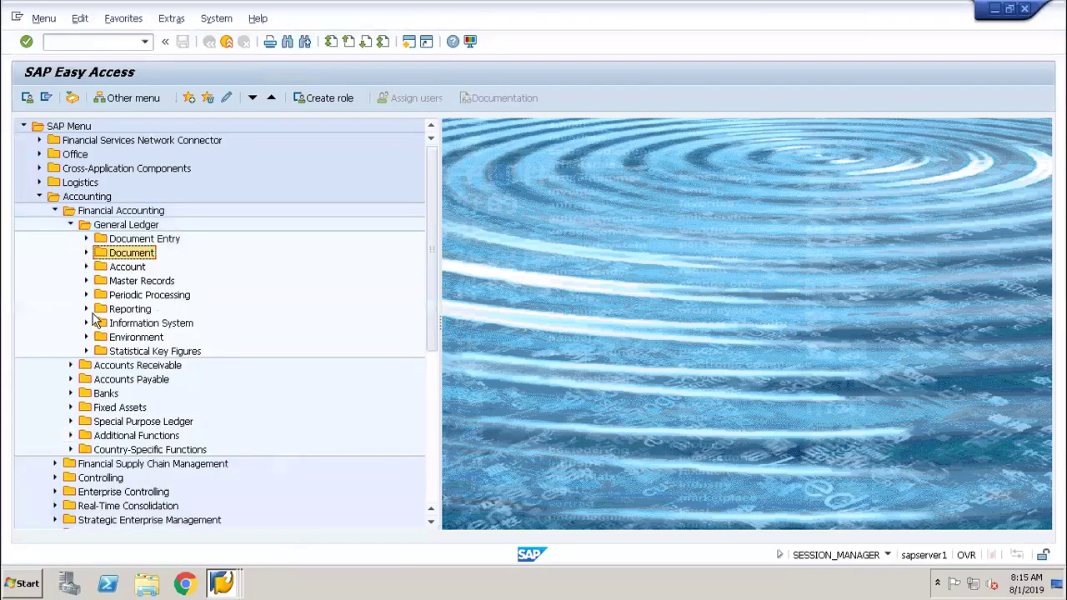
left_click(86, 295)
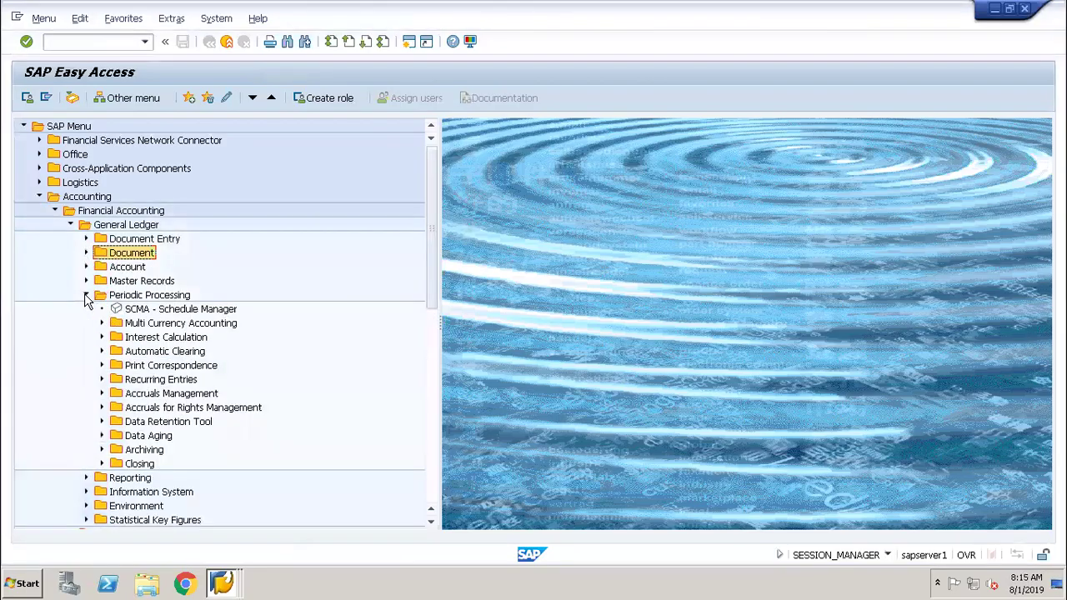
left_click(101, 381)
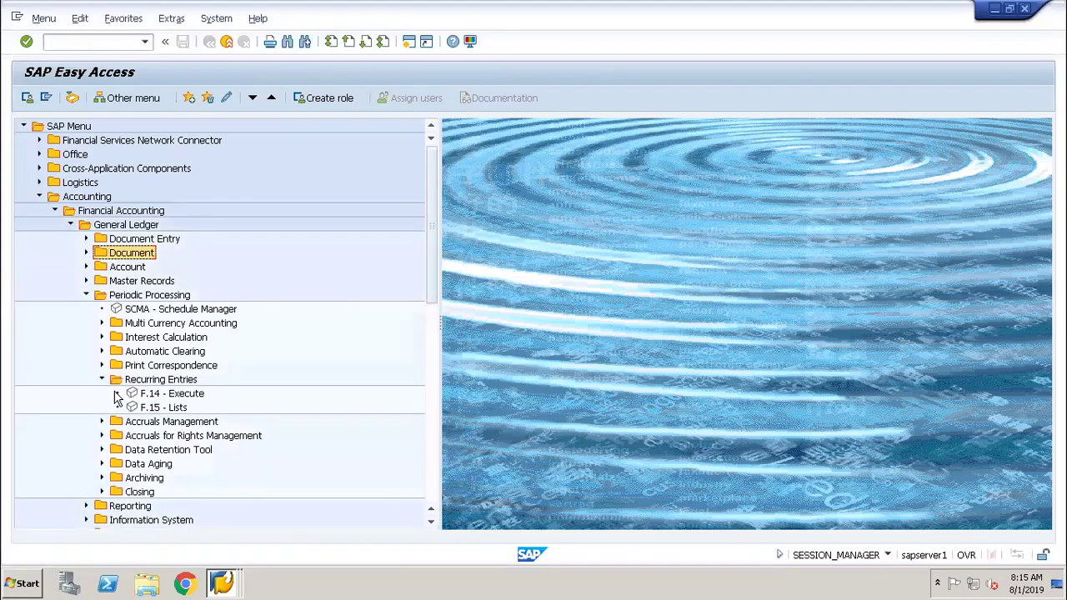
left_click(174, 395)
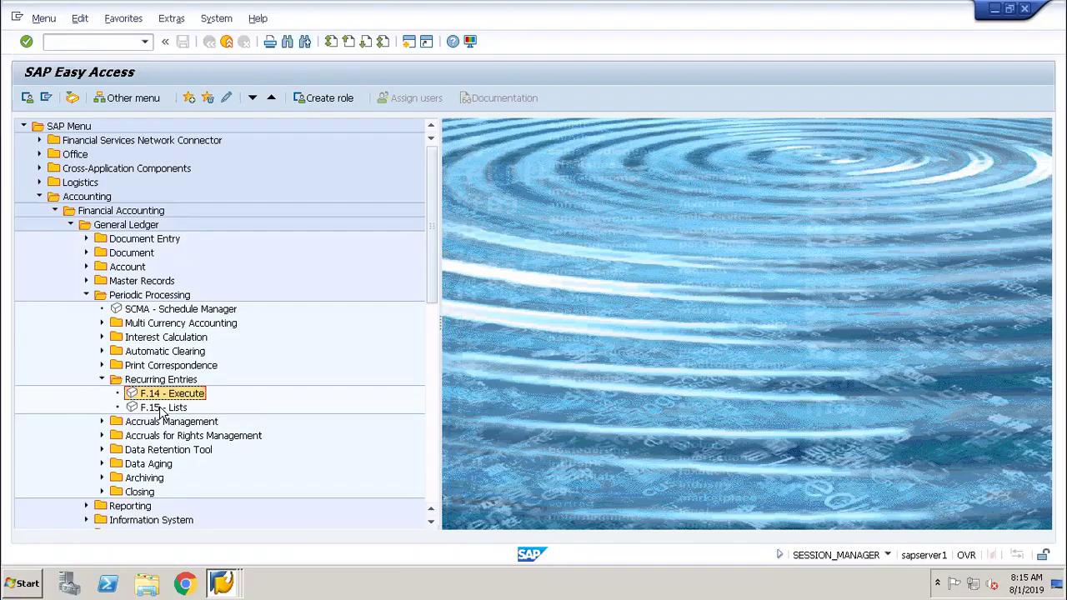
left_click(161, 410)
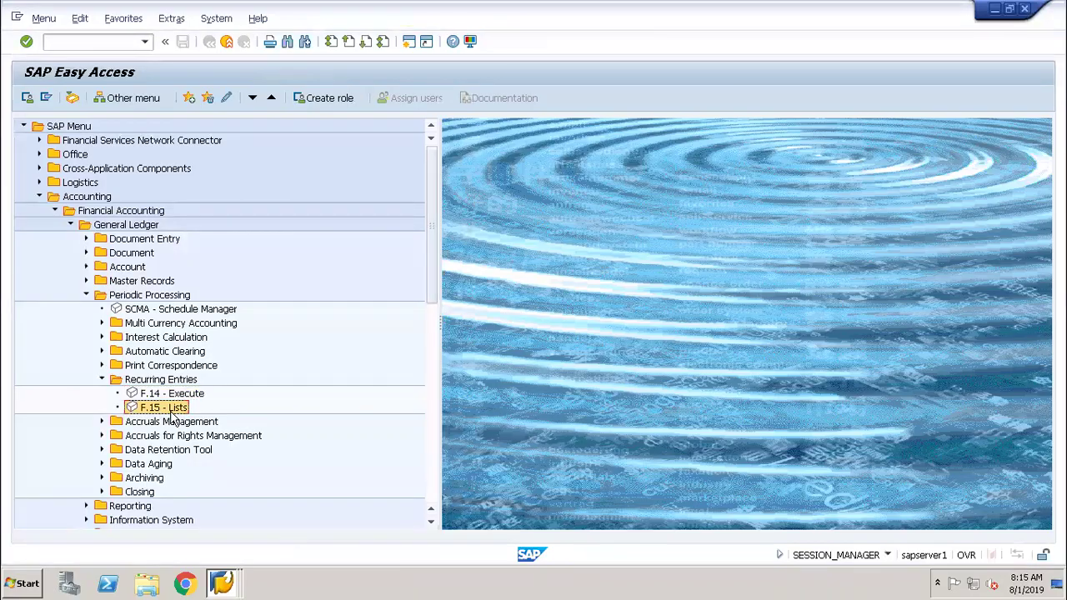
double_click(171, 410)
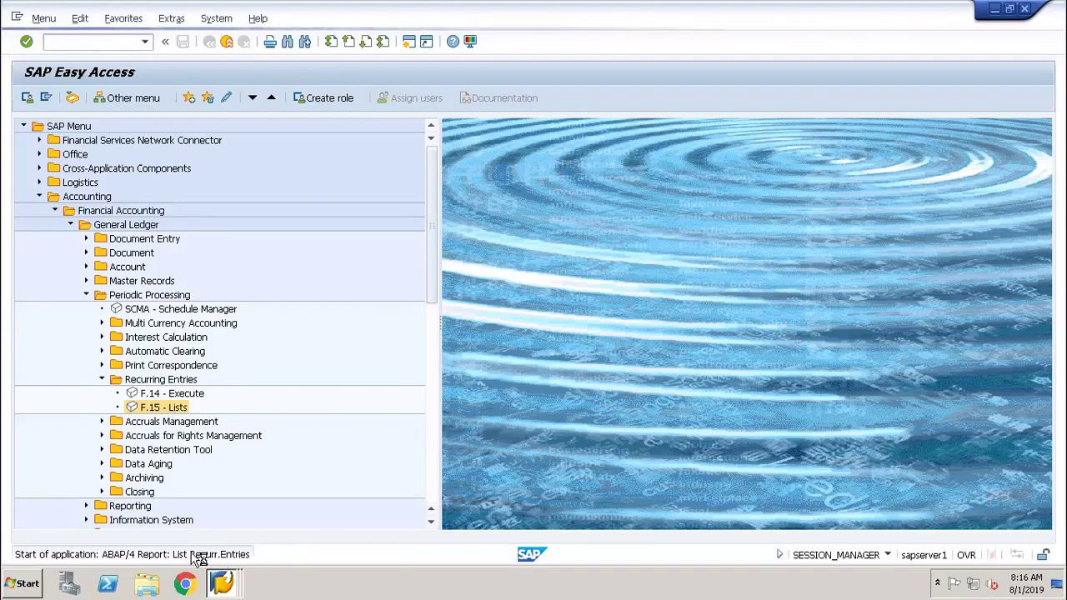
Step: In the other SAP session, start S_ALR_87012346 - Recurring Entry Documents from General Ledger's Information System, General Ledger Reports, Document, General
left_click(221, 582)
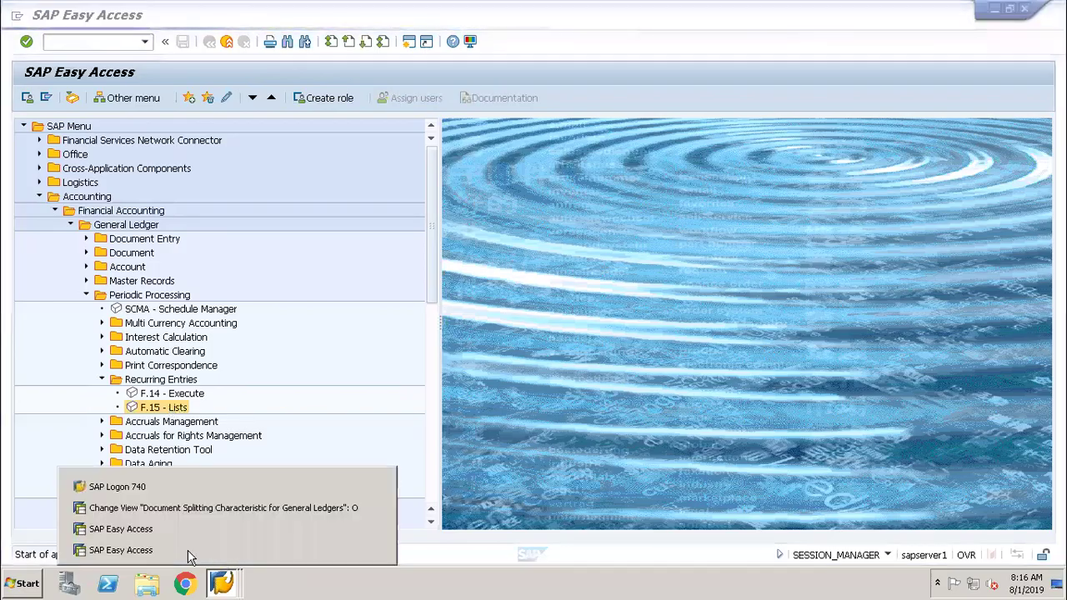
left_click(112, 529)
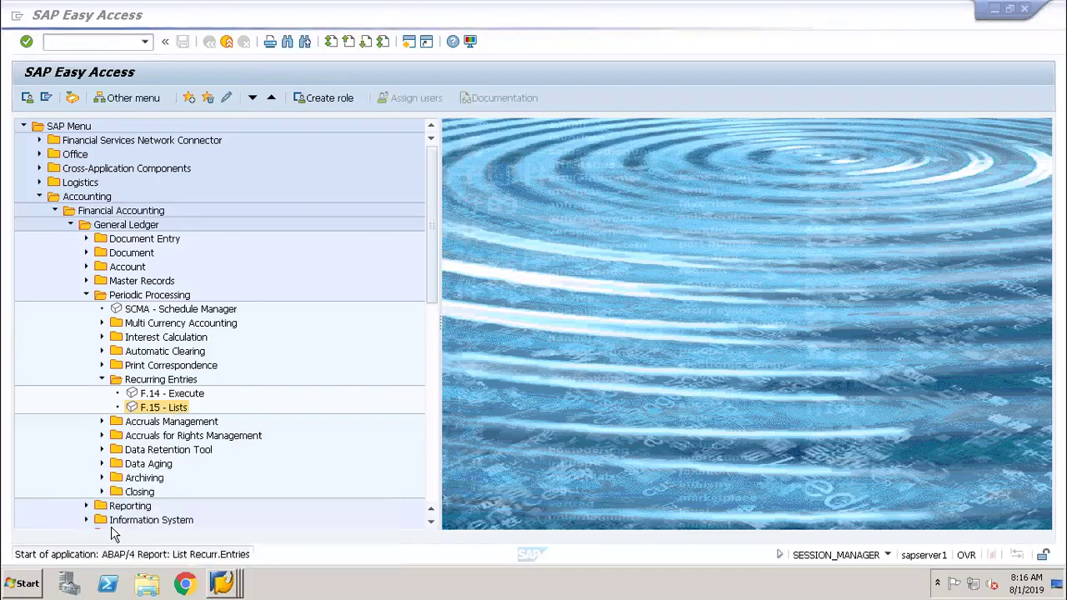
left_click(85, 240)
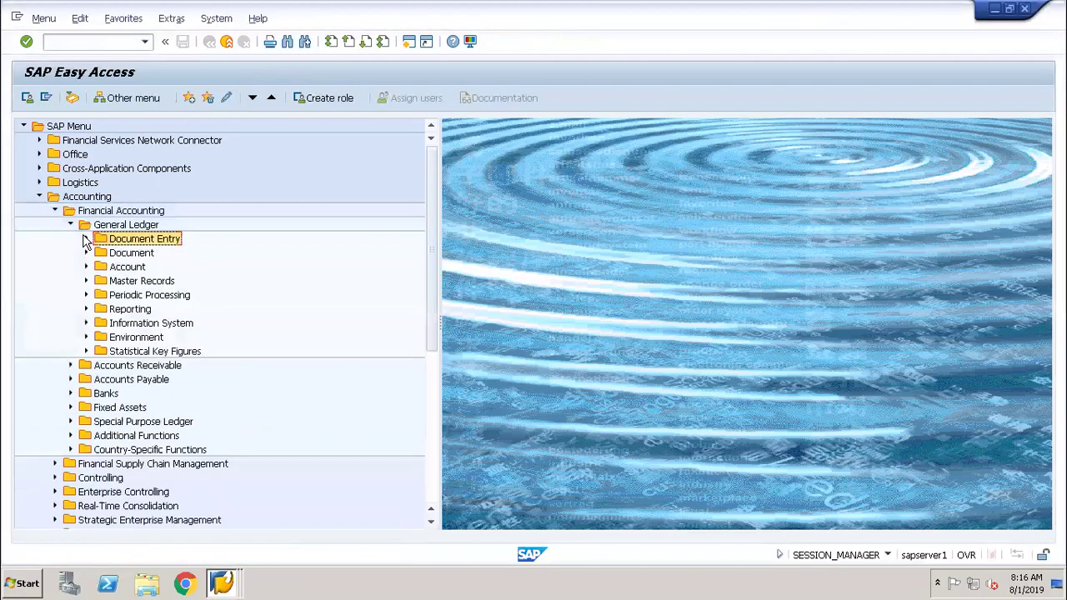
left_click(86, 323)
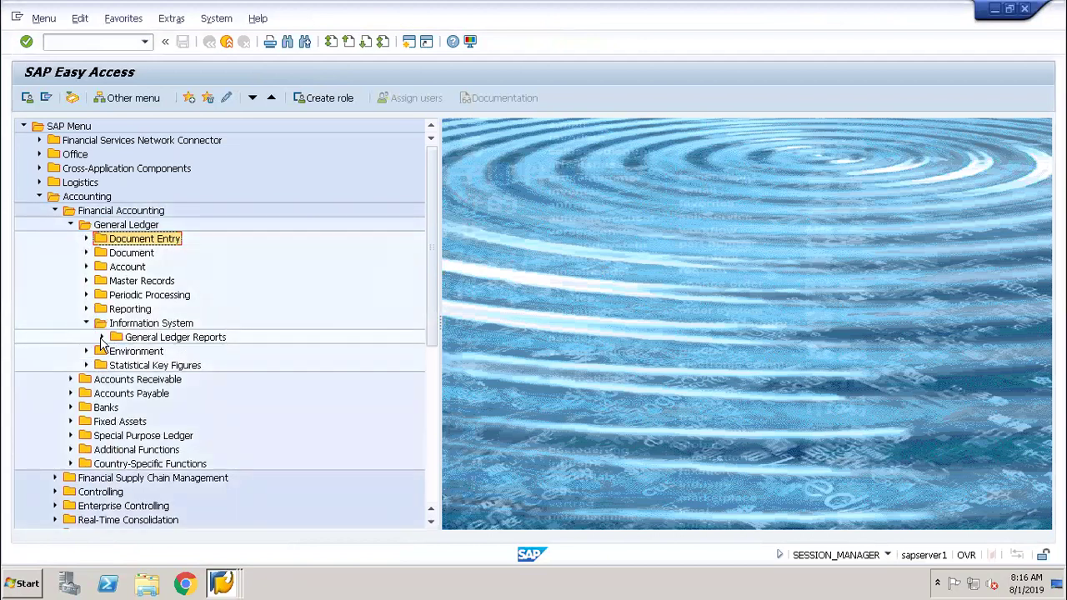
left_click(100, 337)
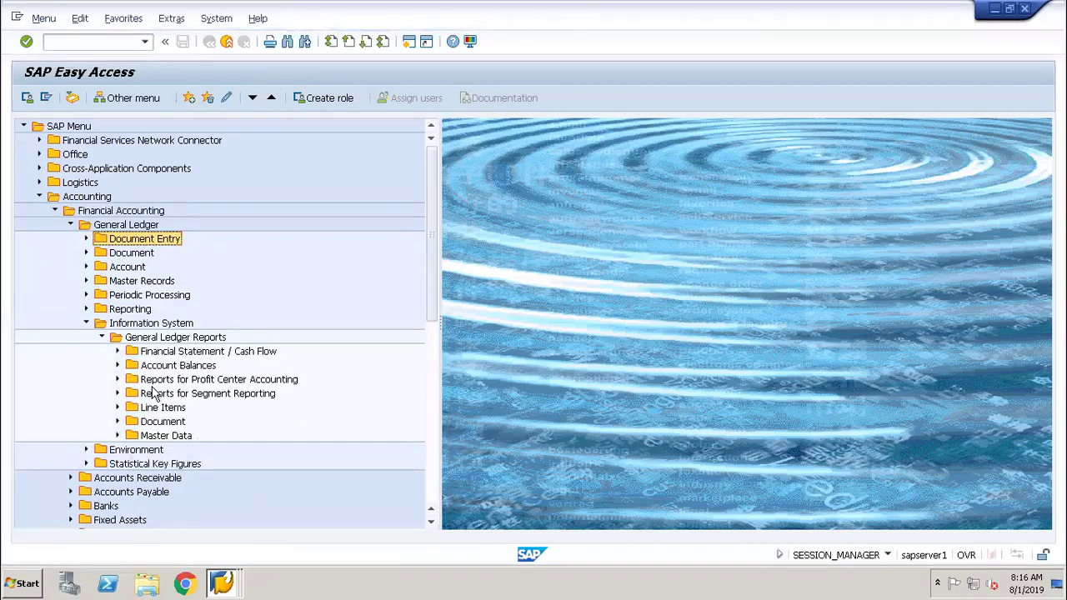
left_click(118, 423)
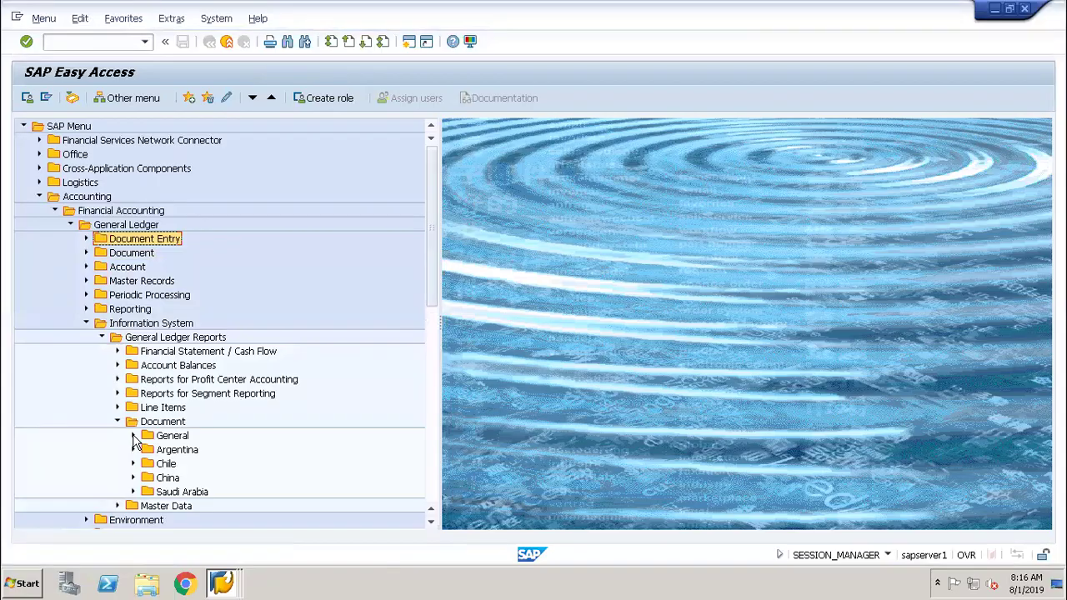
left_click(132, 436)
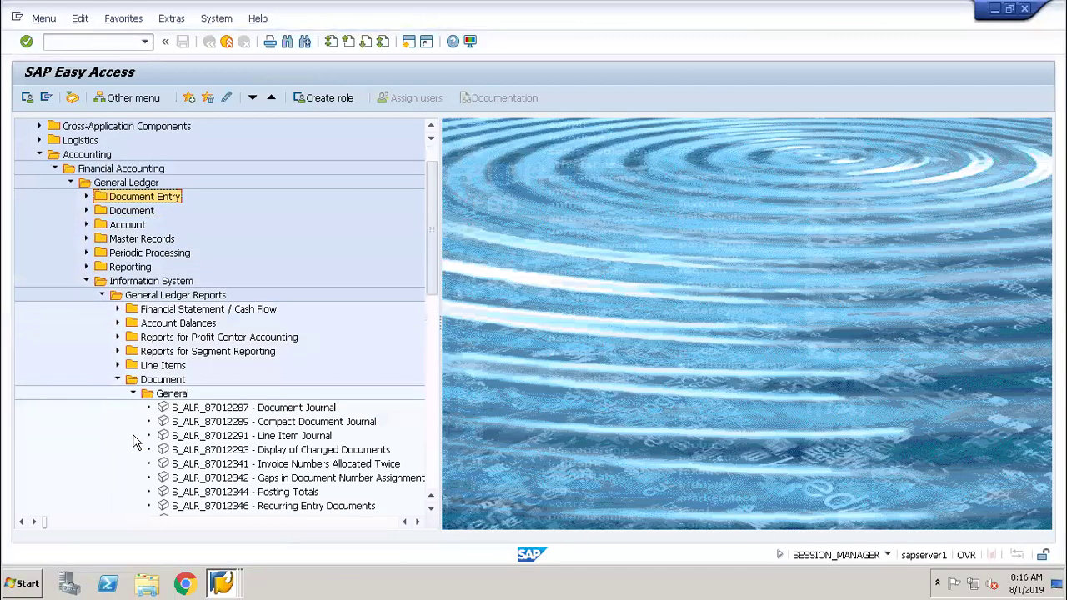
left_click(284, 507)
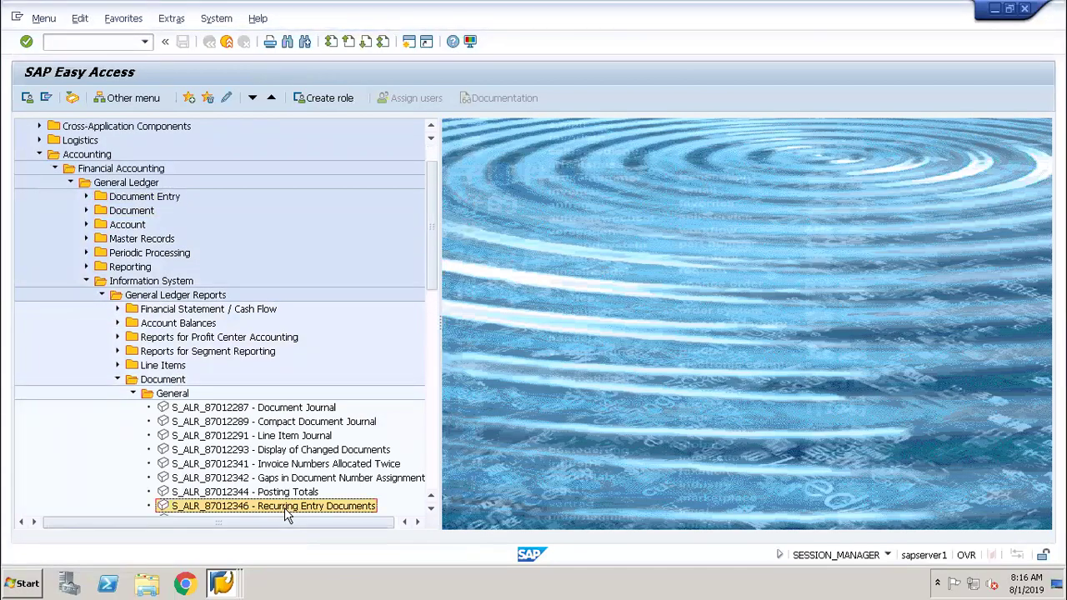
double_click(224, 506)
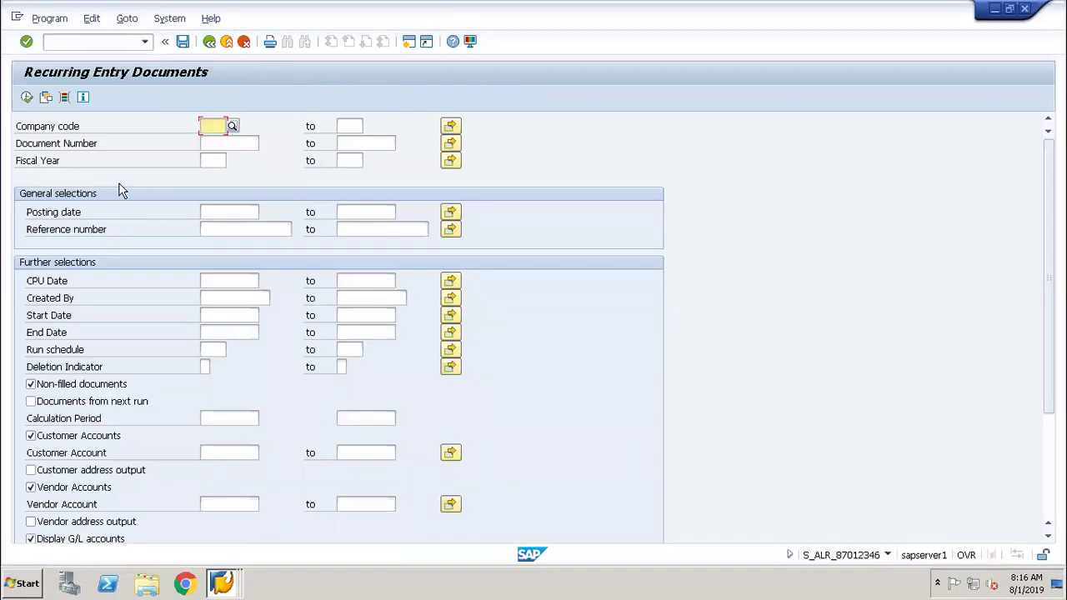
Step: Run the S_ALR_87012346 list of recurring entry documents for company code 1248 and run schedule 1248, and bring up its output
type("1248")
left_click(218, 351)
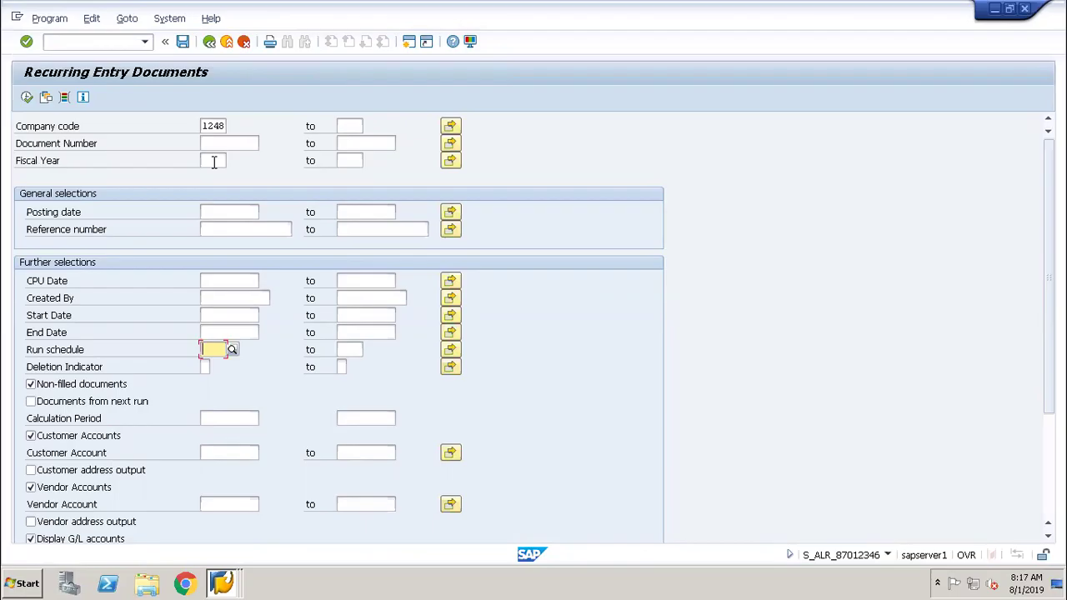
type("1248")
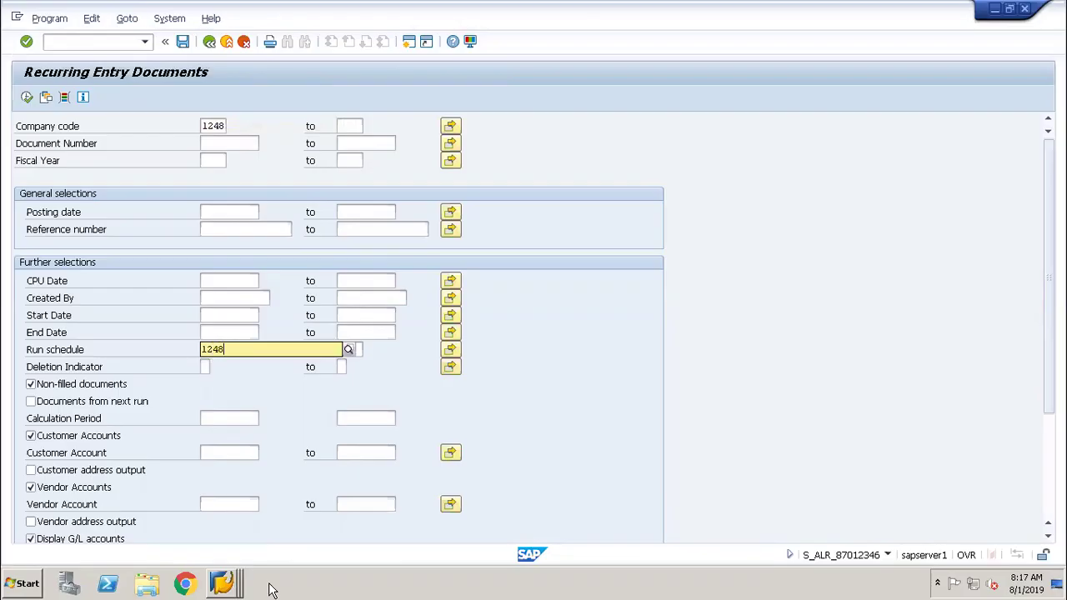
key("Tab")
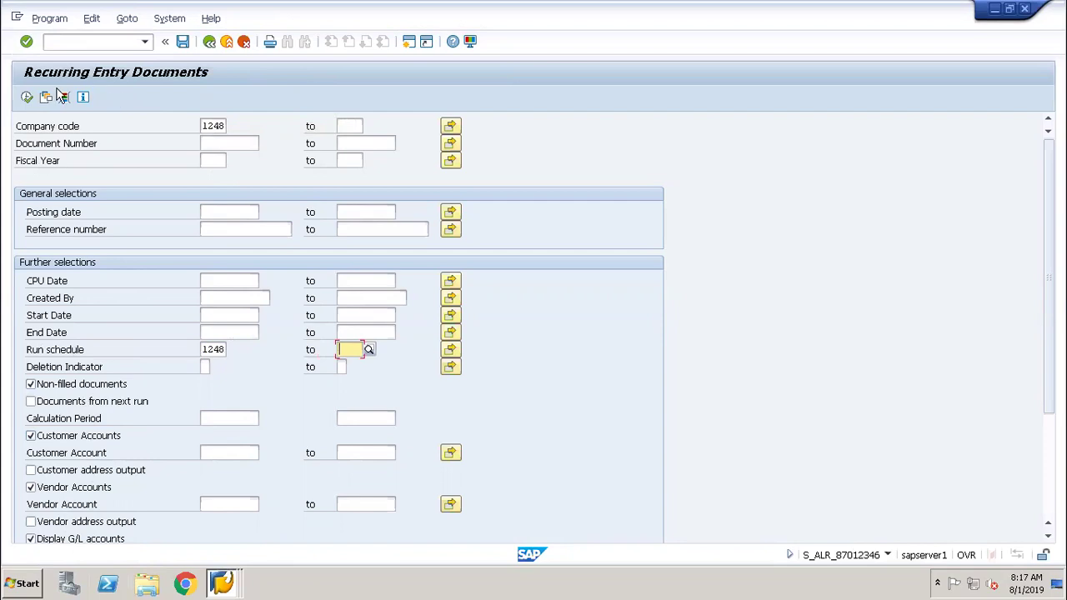
left_click(28, 99)
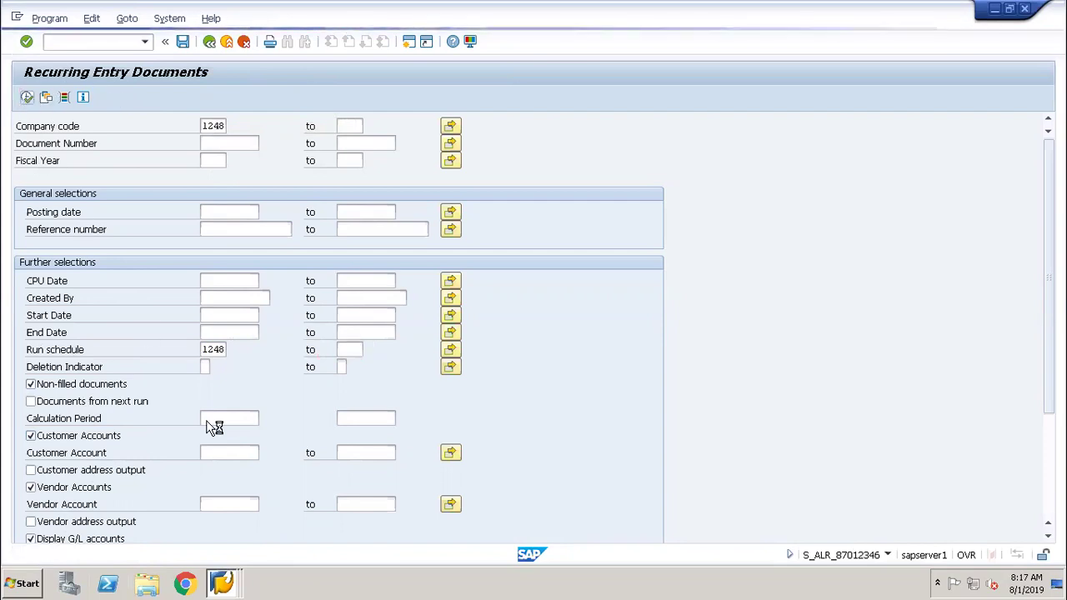
left_click(228, 587)
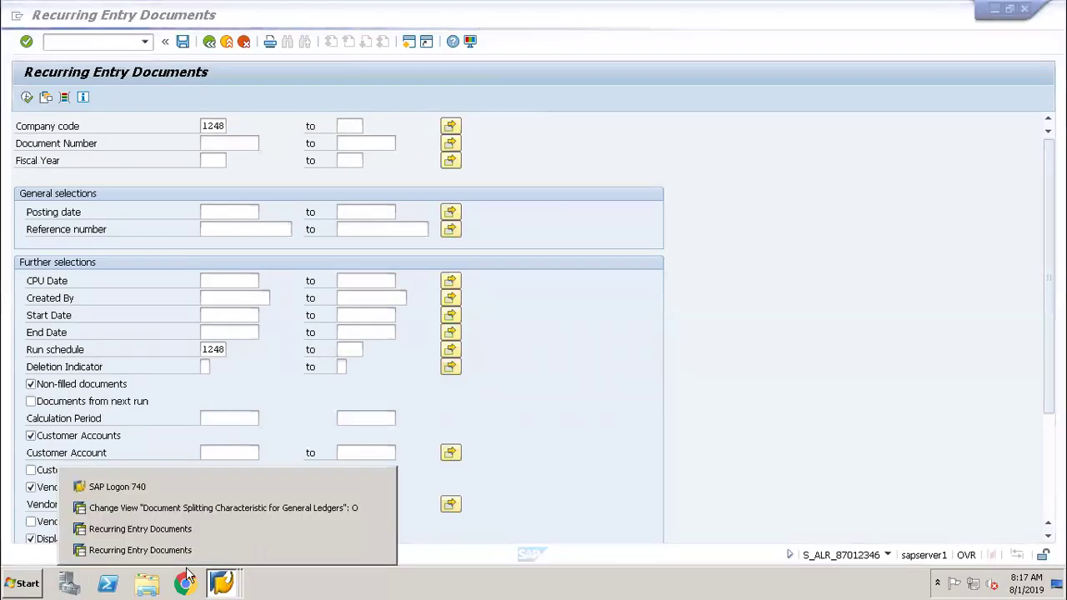
left_click(135, 538)
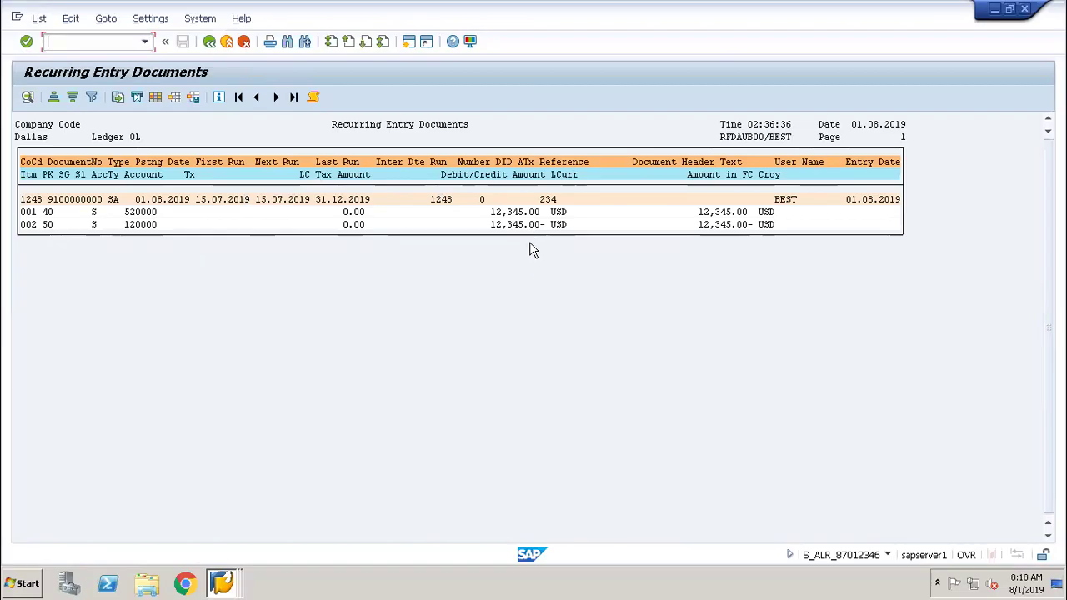
Step: Switch to the F.15 session, exit the transaction to SAP Easy Access, and start F.14 - Execute under Recurring Entries
left_click(224, 582)
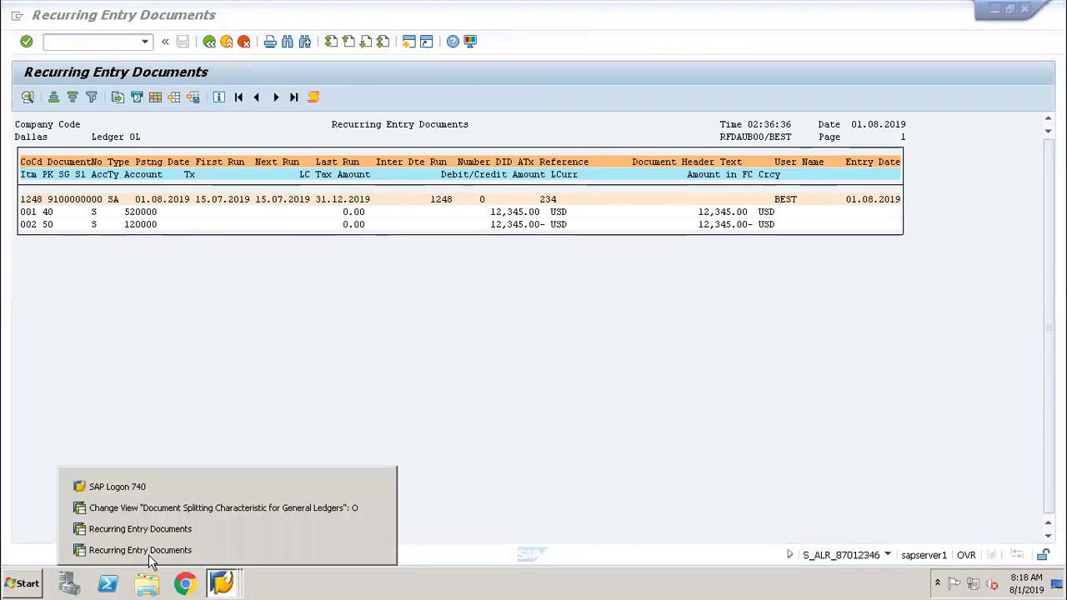
left_click(152, 556)
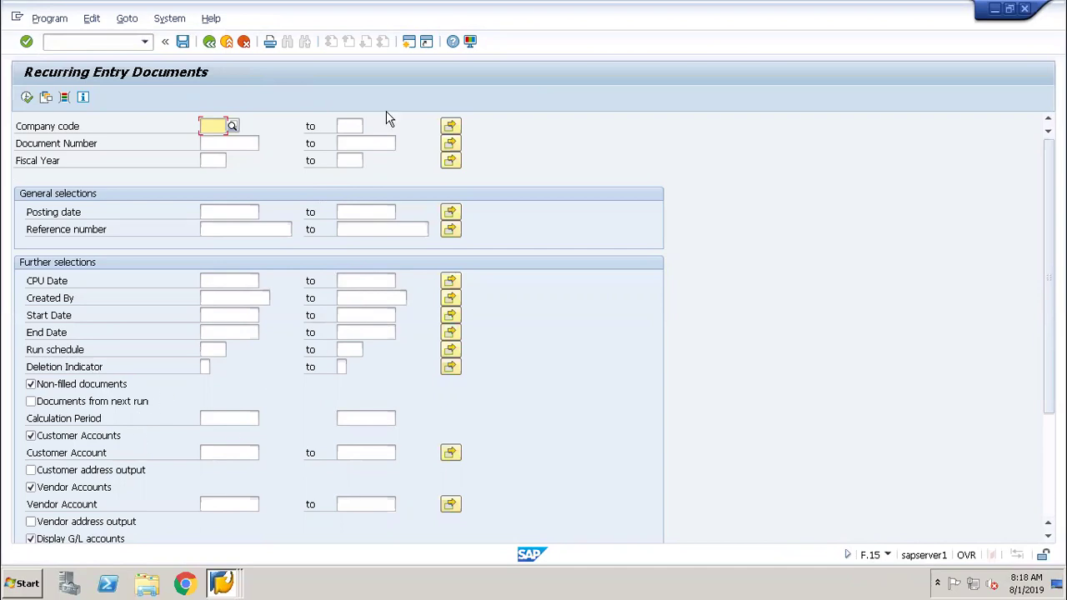
left_click(226, 43)
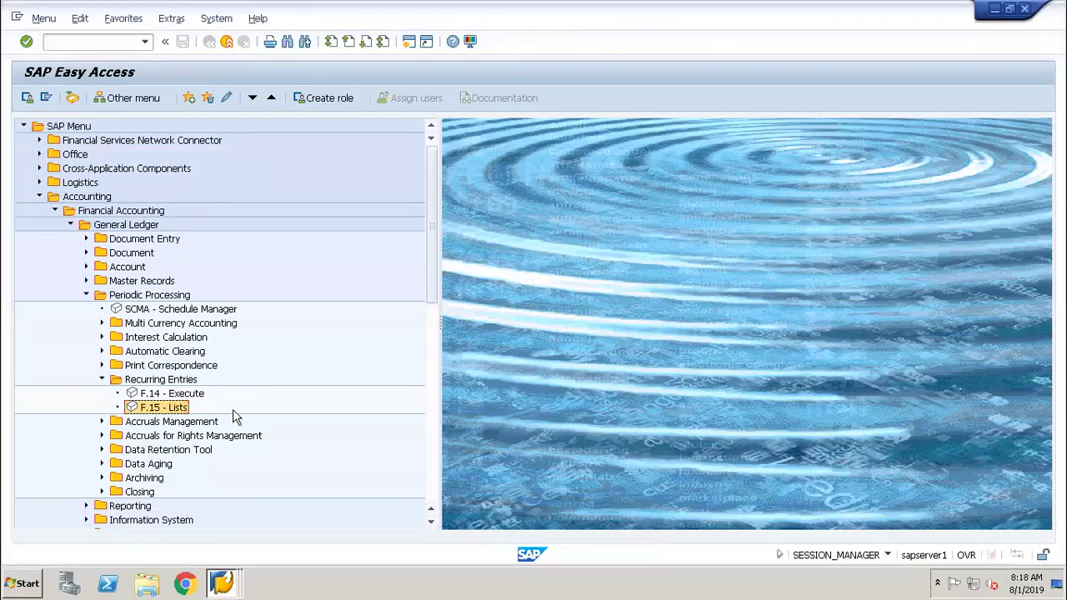
left_click(158, 394)
double_click(158, 394)
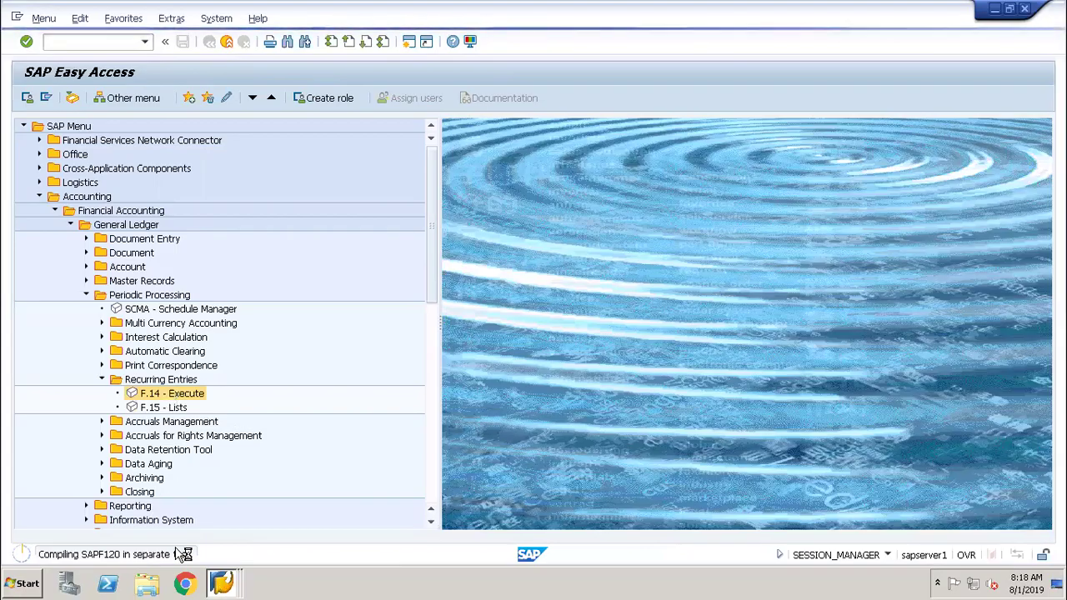
Step: Review the company code 1248 recurring entry list in the report session, and return to the F.14 session
left_click(218, 585)
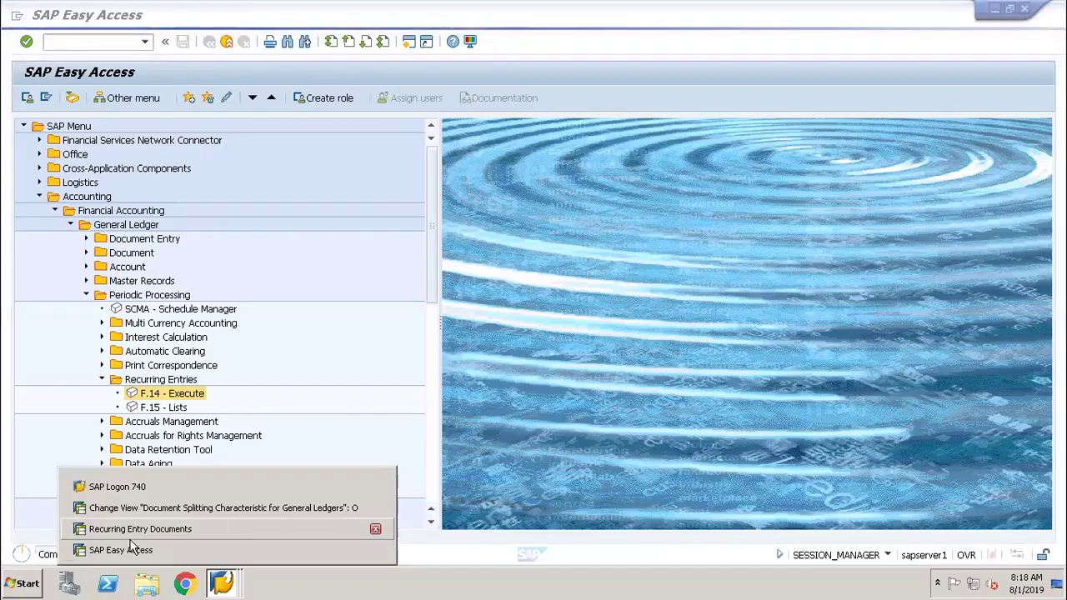
left_click(127, 532)
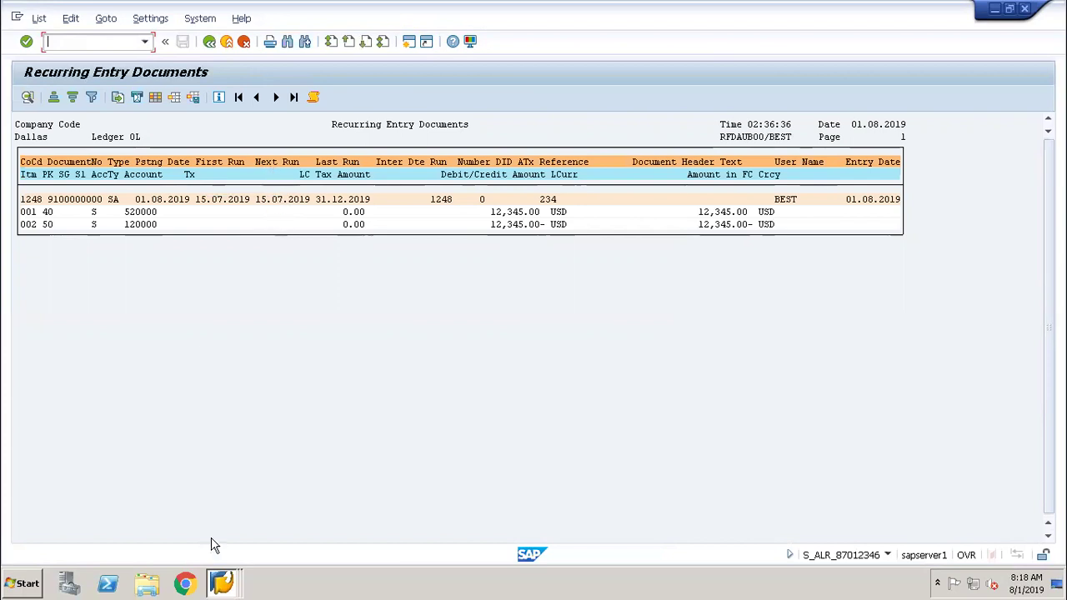
left_click(222, 582)
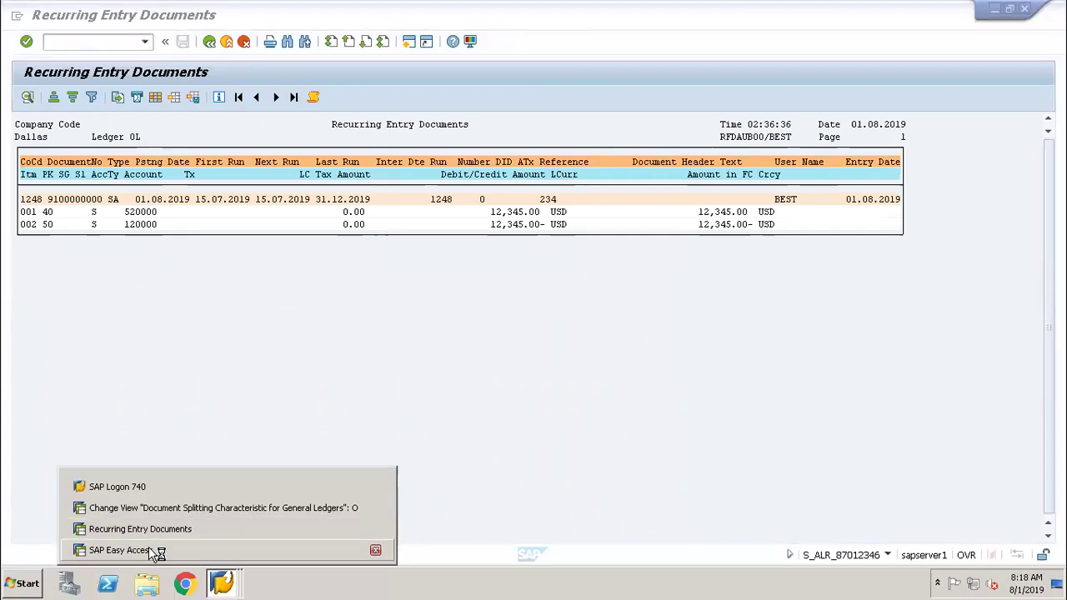
left_click(126, 550)
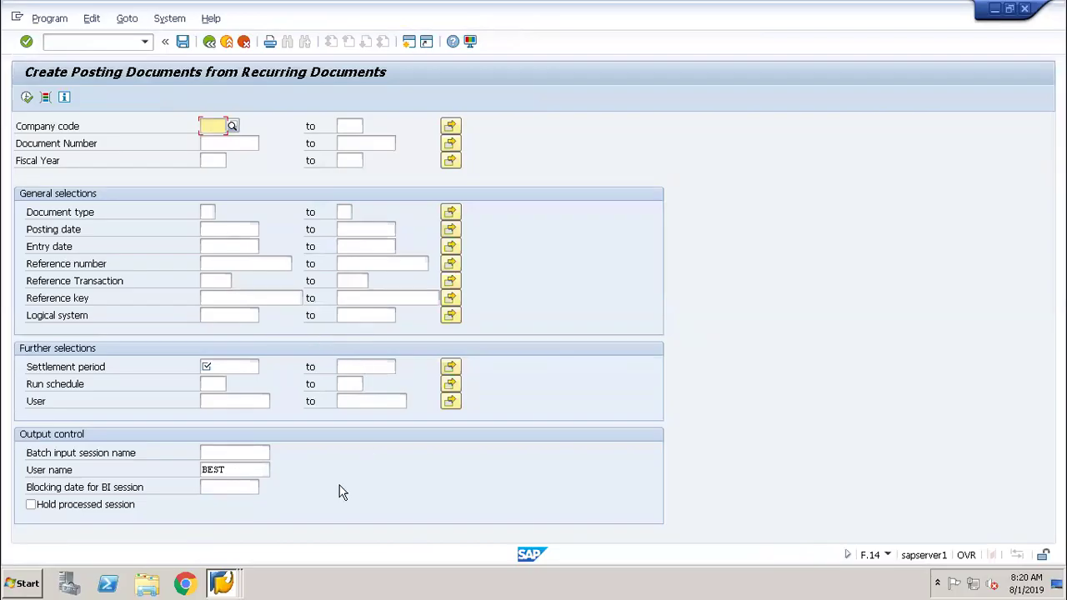
type("1248")
key("Tab")
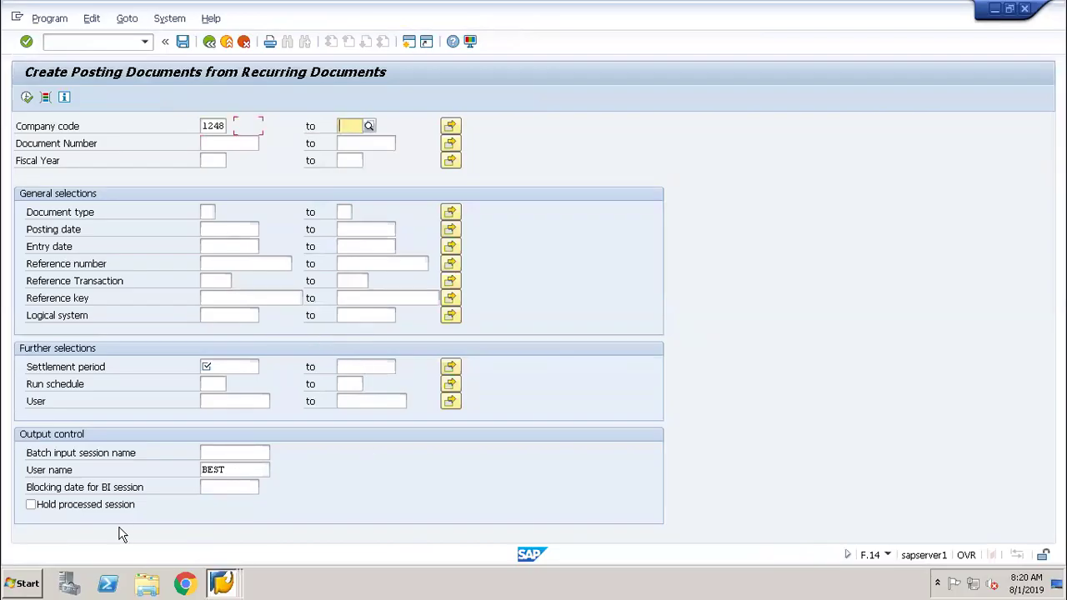
key("Tab")
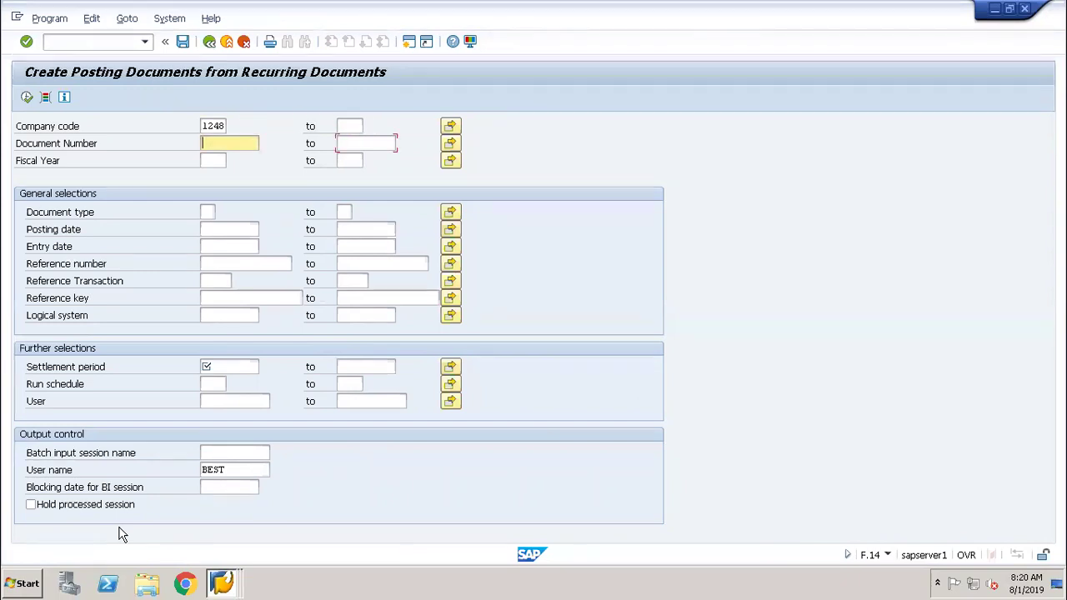
type("9100000000")
key("Tab")
key("Down")
key("Down")
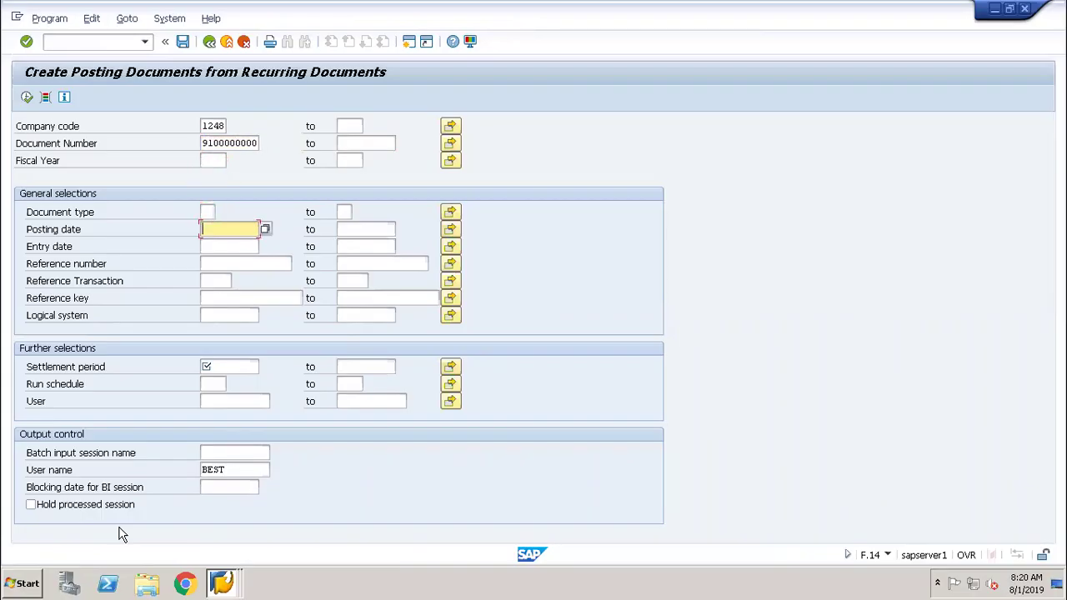
type("01082019")
key("Down")
key("Down")
key("Down")
key("Down")
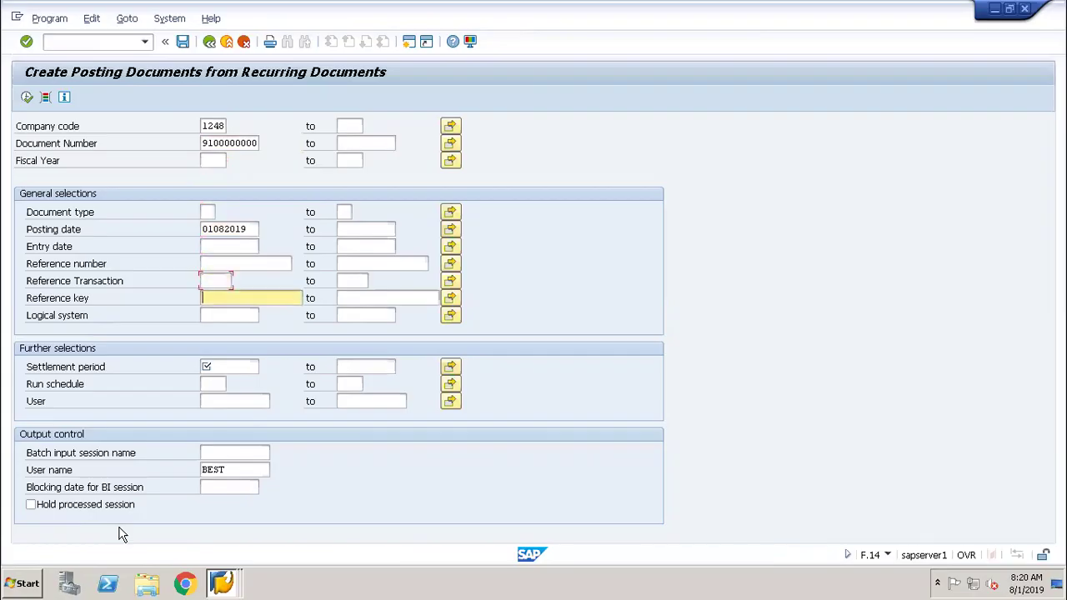
Step: Set the settlement period to 15.07.2019 and the run schedule to 1248, and execute F.14 to create the batch input session
key("Down")
key("Down")
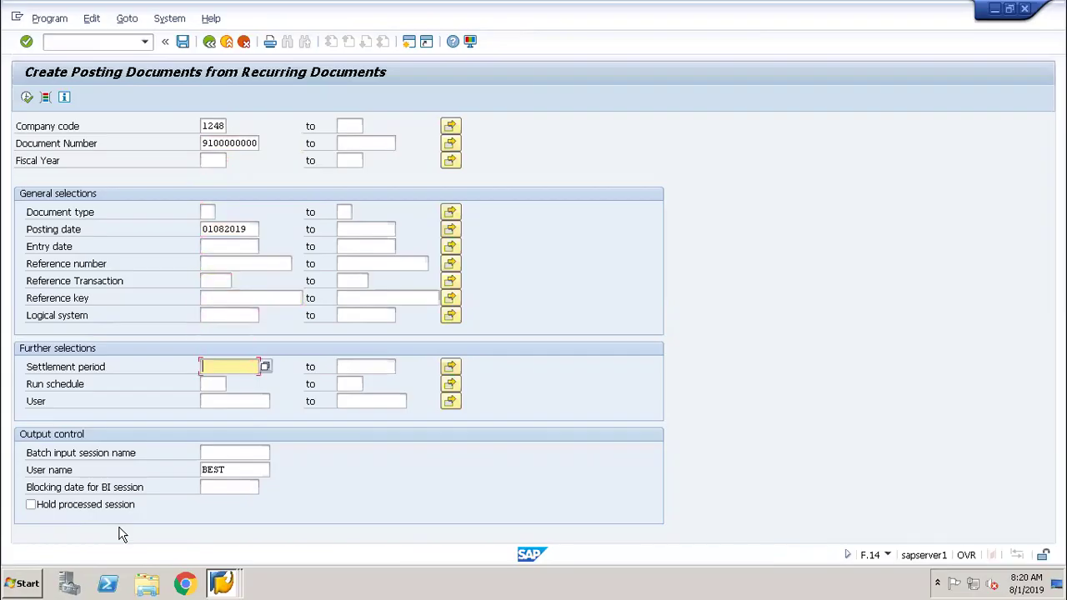
type("15072019")
key("Down")
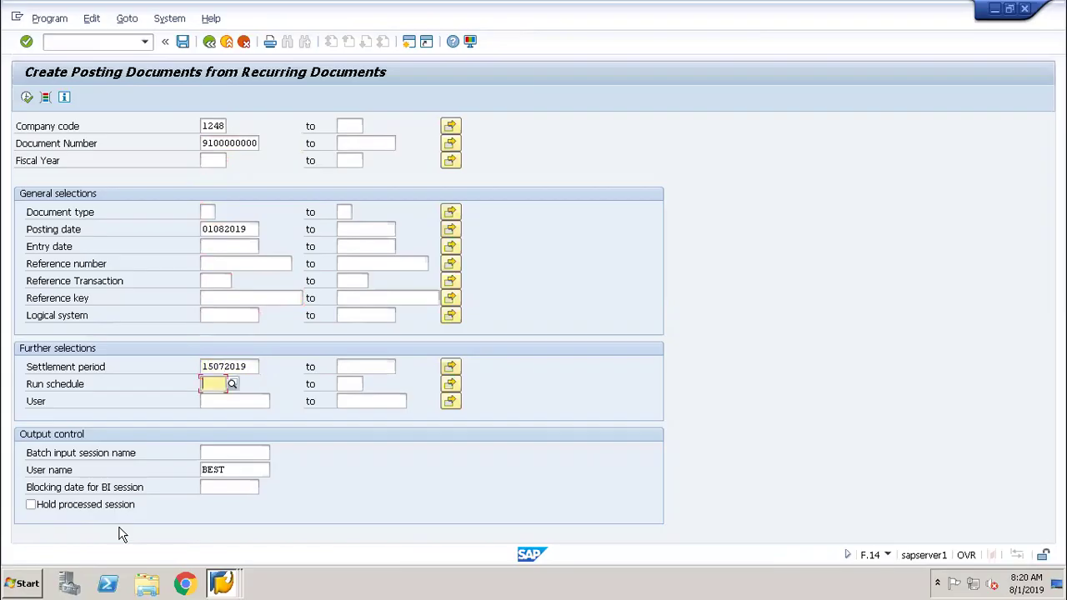
type("1248")
key("Return")
left_click(27, 98)
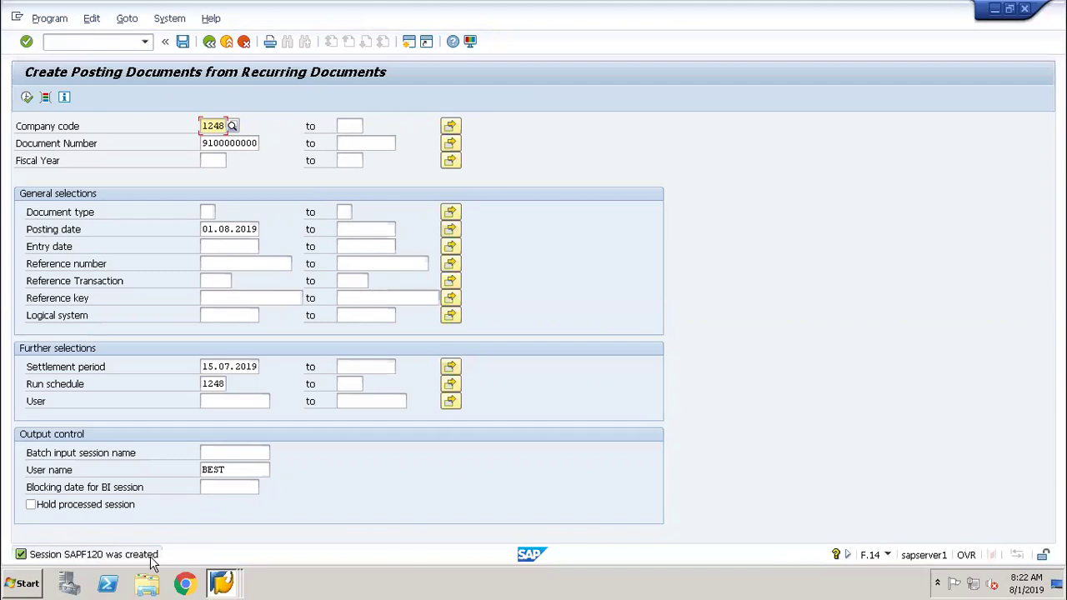
Step: Schedule the F.14 program as a background job with output device LP01, SAP spool only and an immediate start
left_click(50, 23)
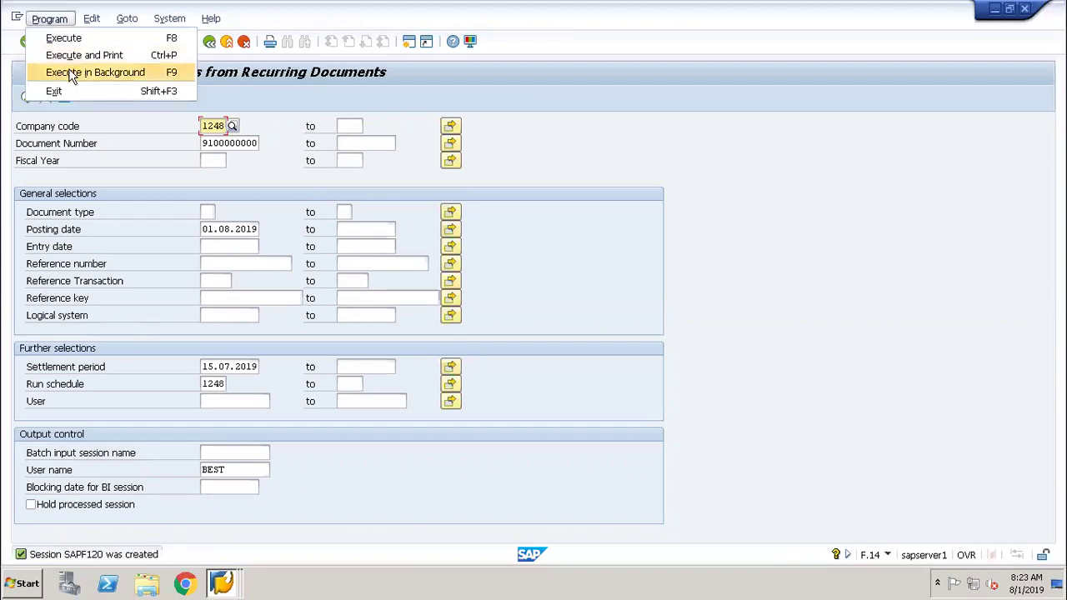
left_click(72, 75)
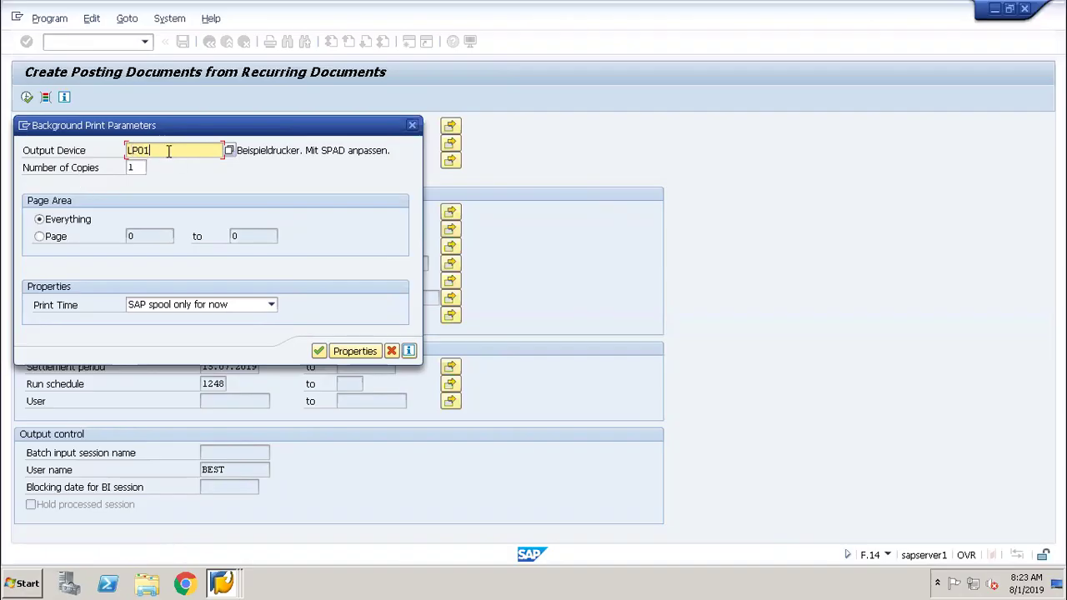
left_click(319, 353)
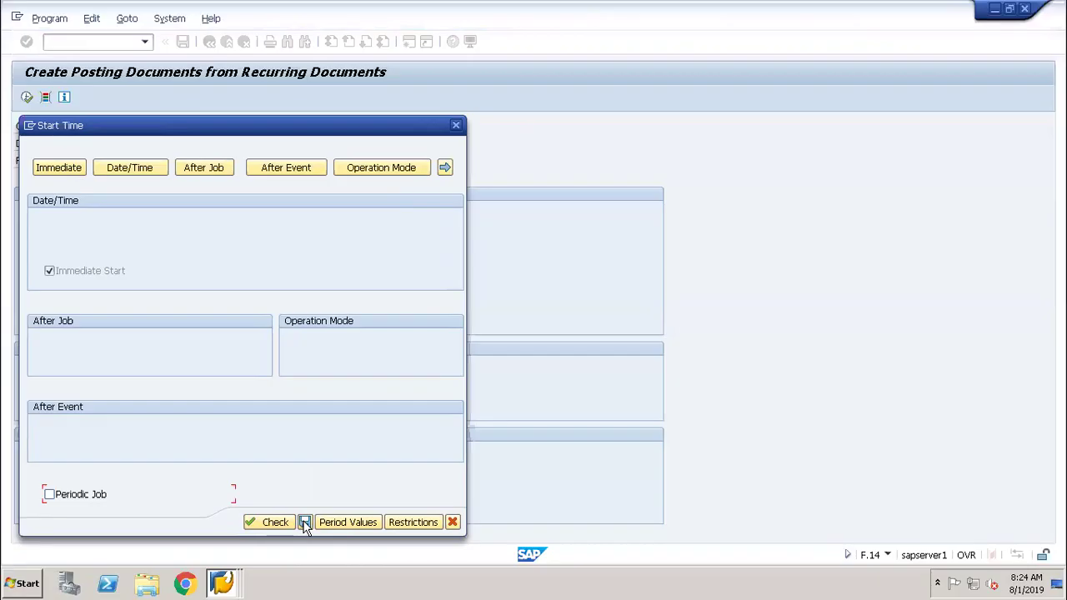
left_click(305, 525)
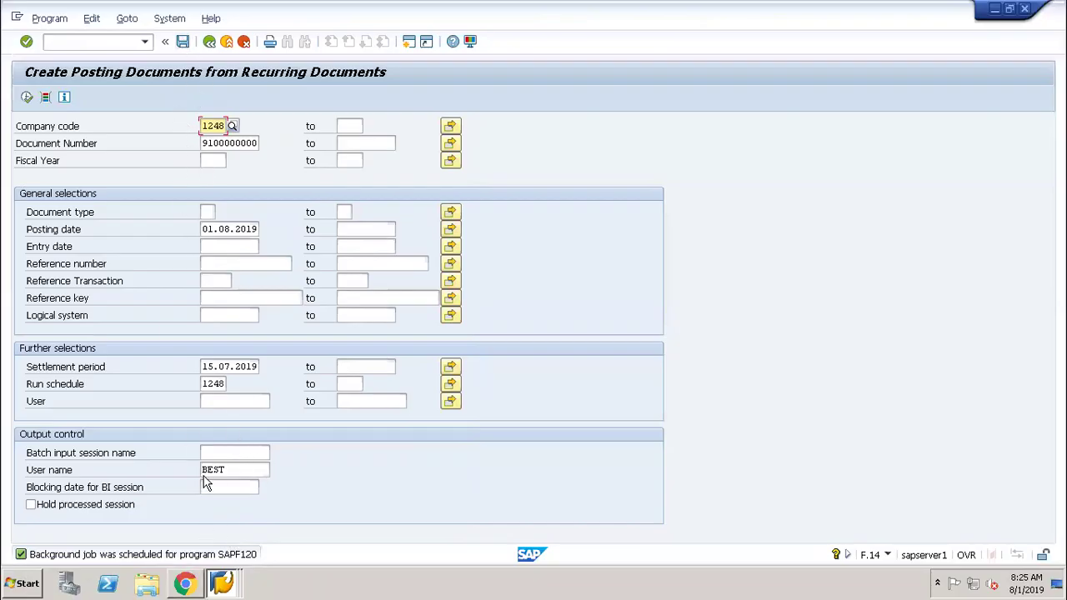
Step: Open the batch input session overview from the F.14 screen
left_click(169, 20)
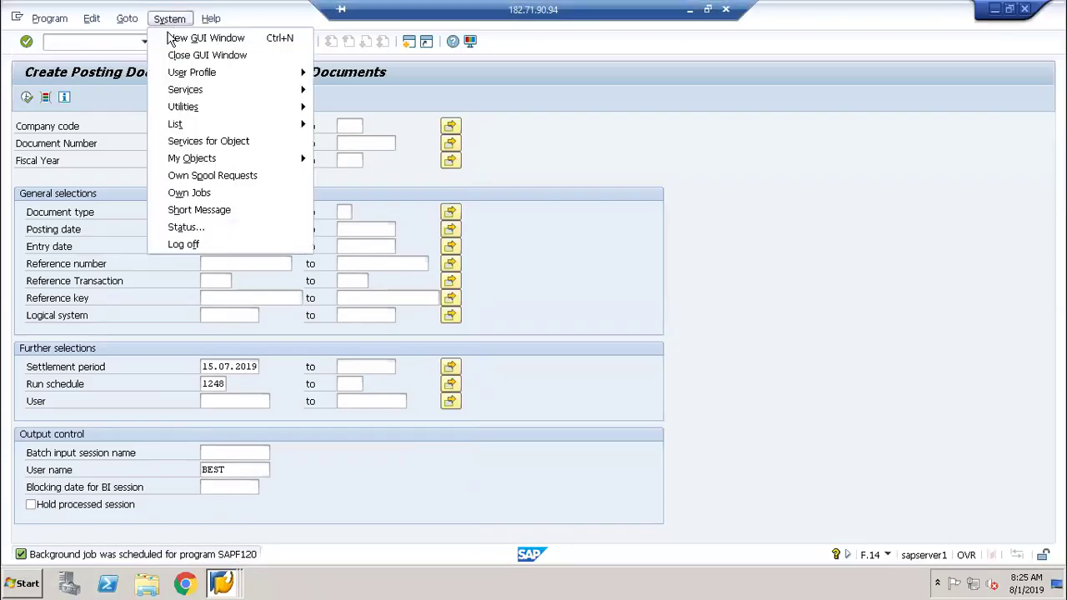
mouse_move(217, 91)
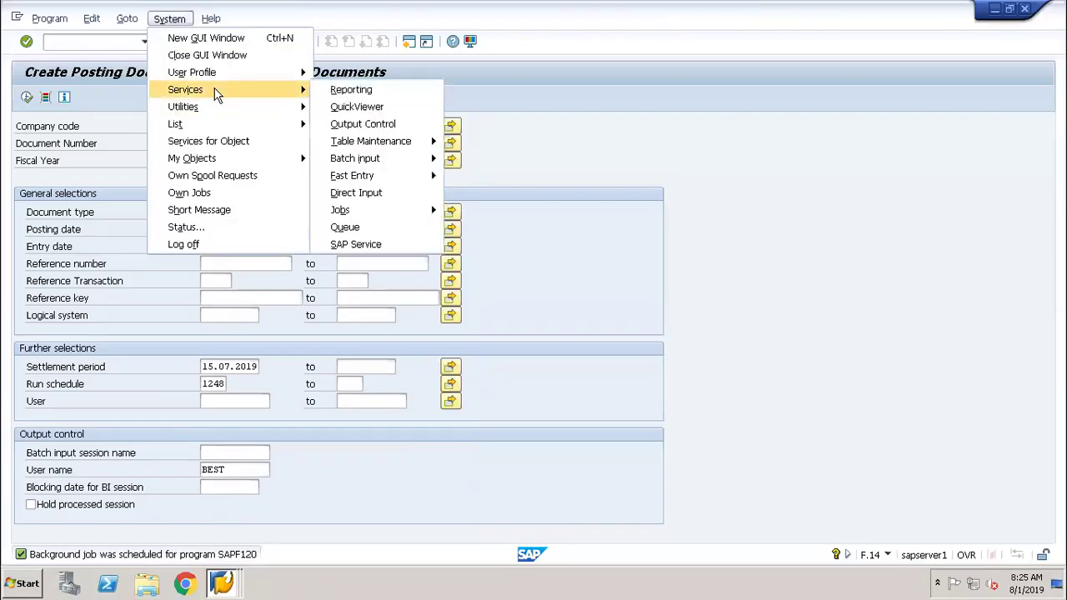
mouse_move(370, 161)
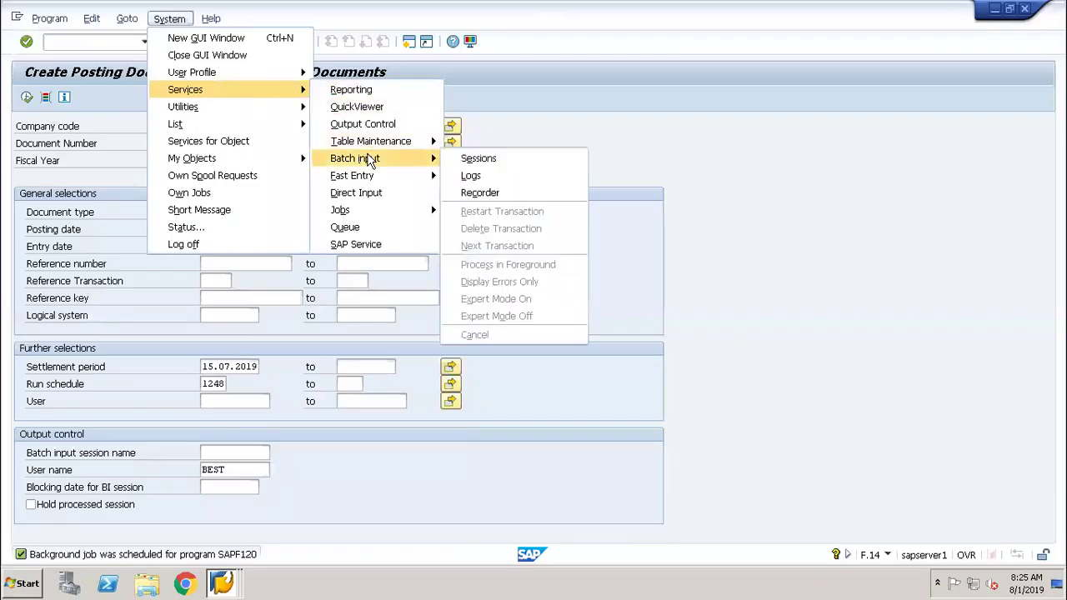
left_click(482, 160)
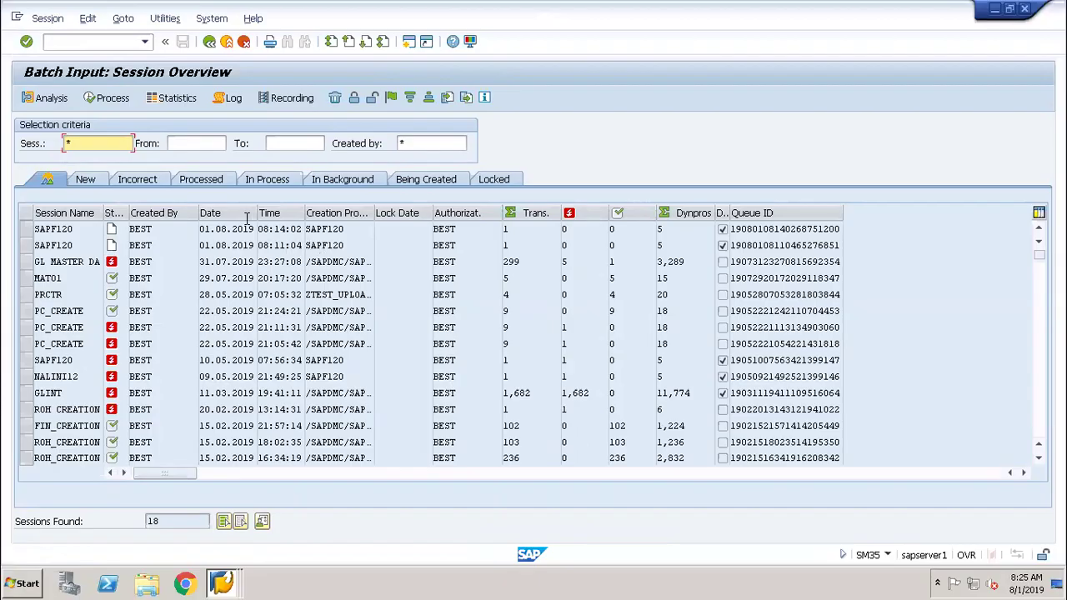
Step: Process the SAPF120 session created on 01.08.2019 at 08:14:02 in display errors only mode
left_click(27, 230)
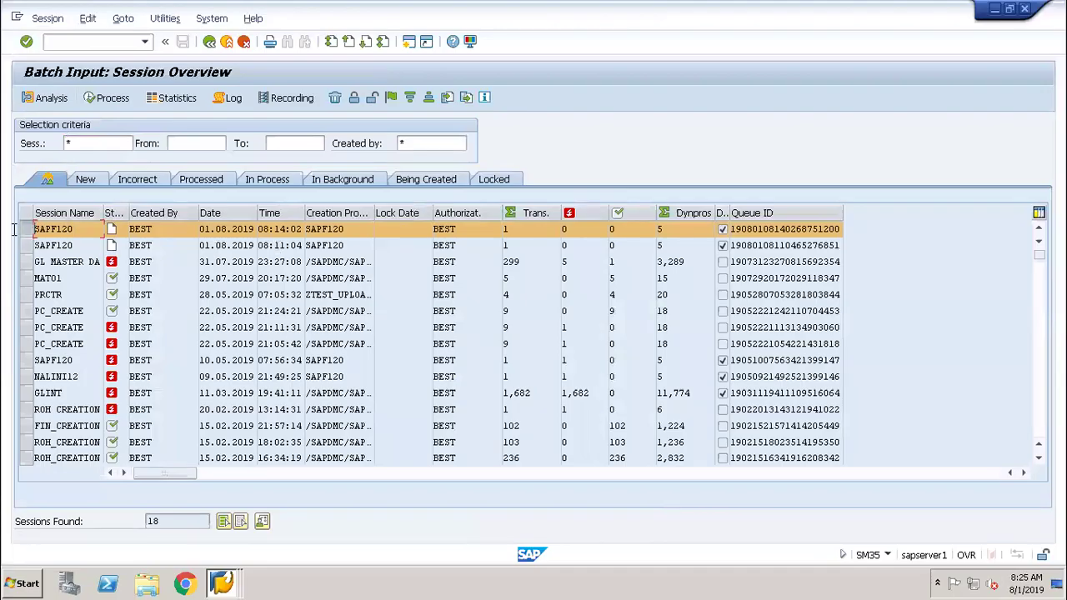
left_click(107, 100)
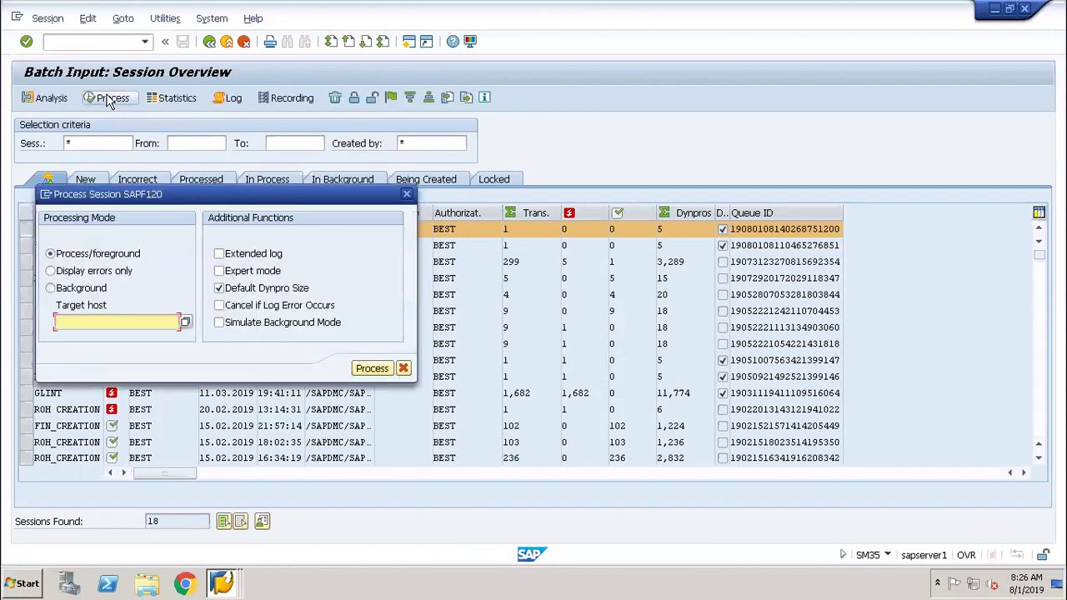
left_click(67, 275)
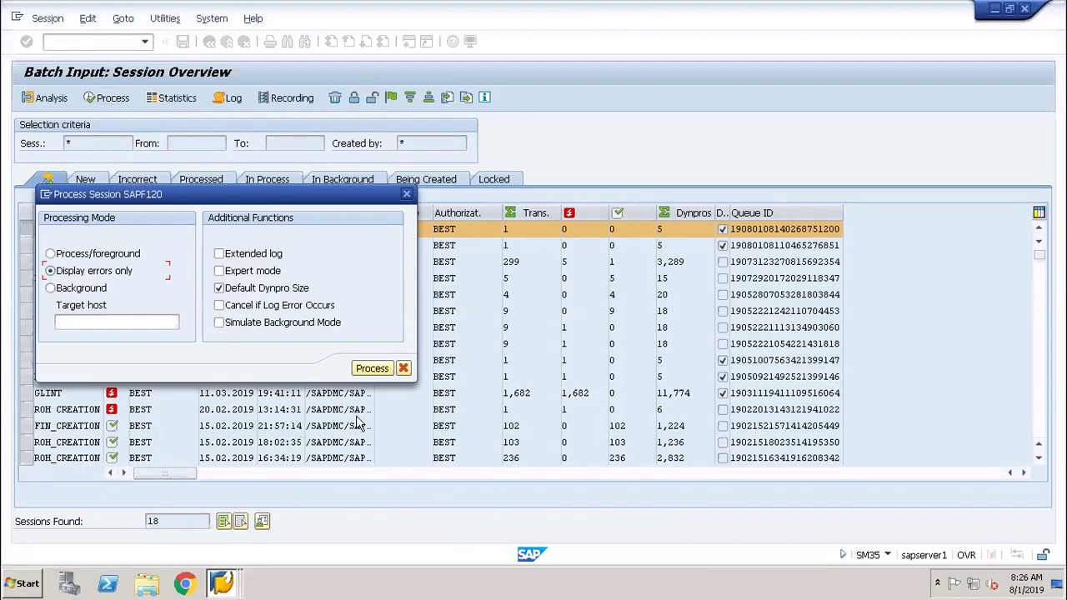
left_click(371, 369)
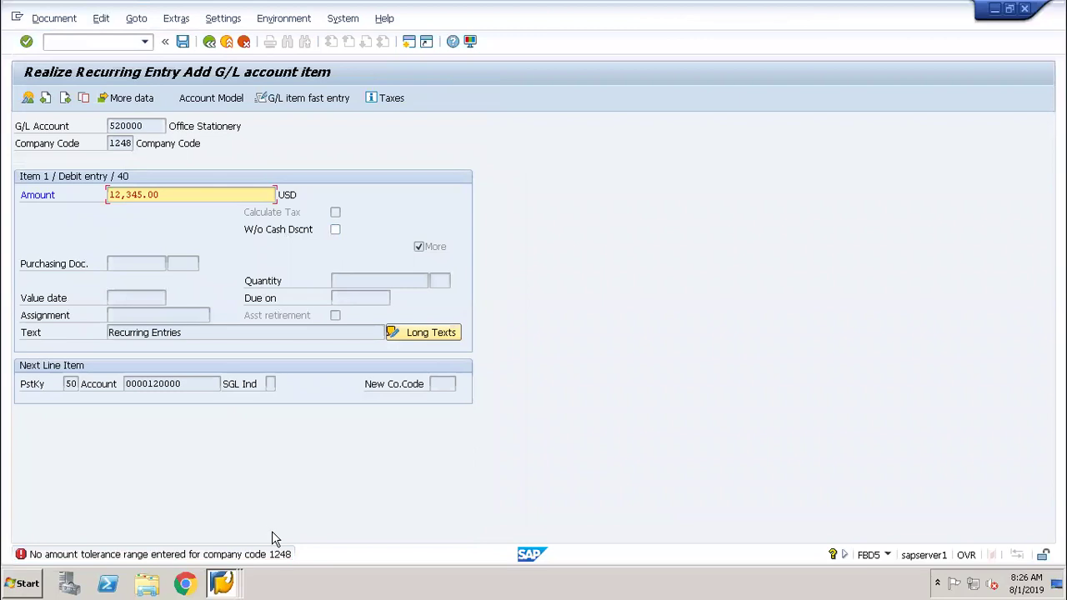
Step: In the IMG session, review the user assignments to tolerance groups under Financial Accounting Global Settings, and return to the IMG structure
left_click(230, 585)
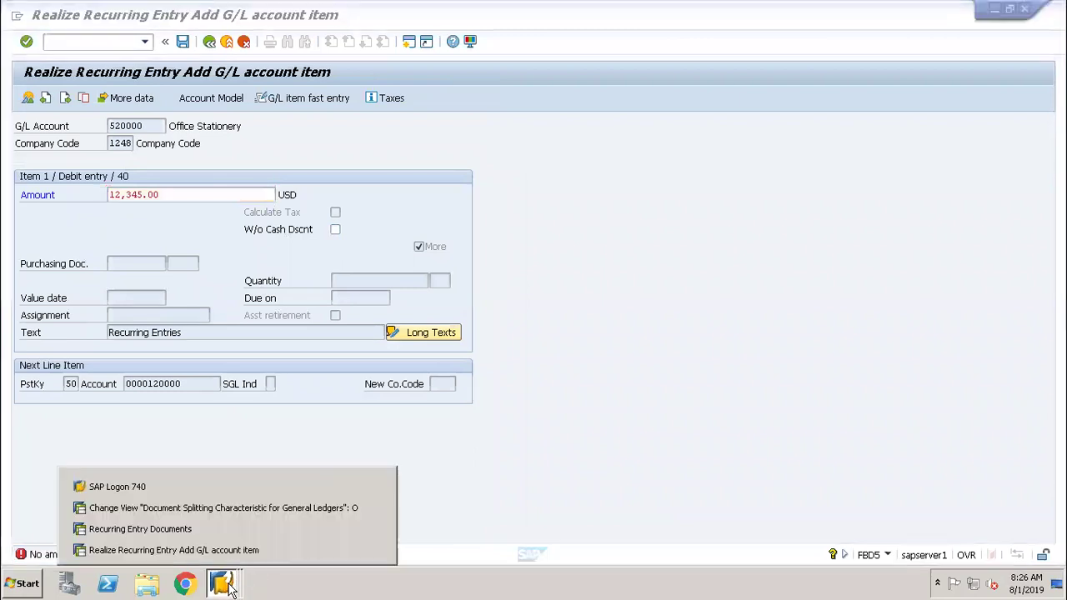
left_click(167, 510)
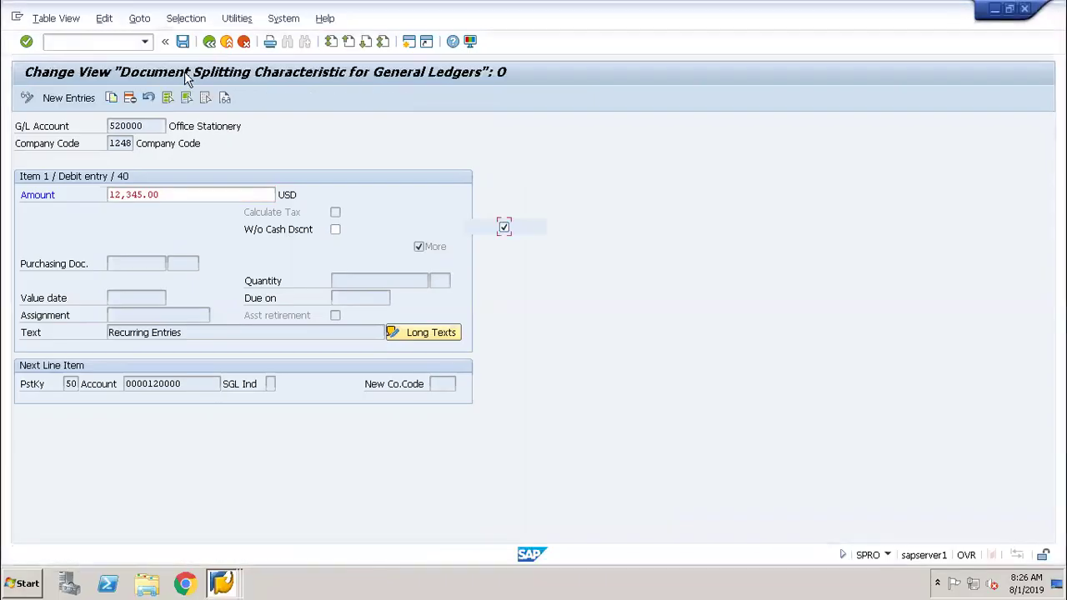
left_click(232, 42)
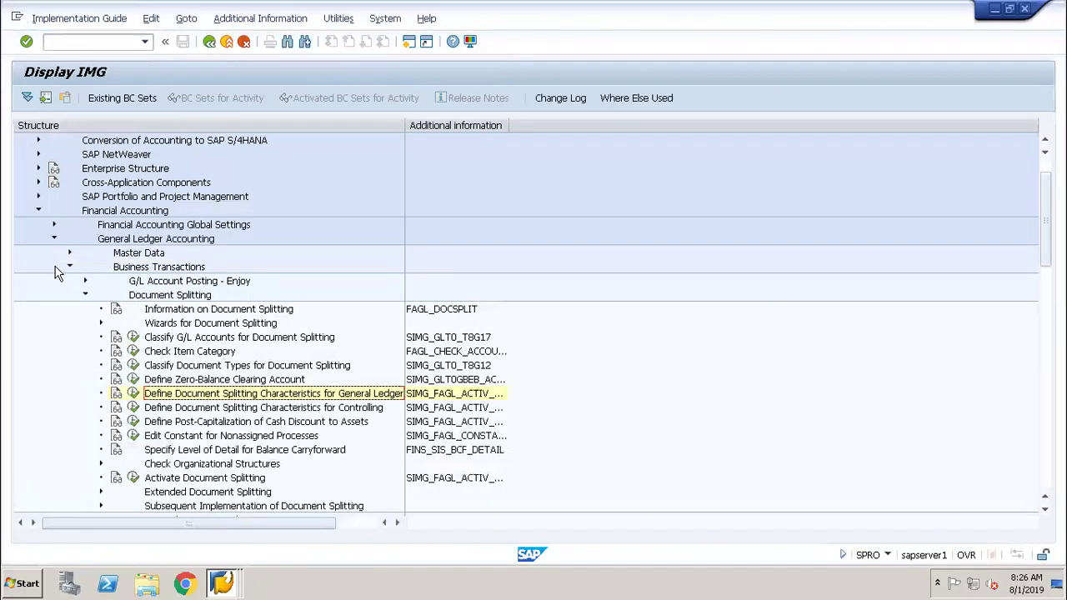
left_click(55, 240)
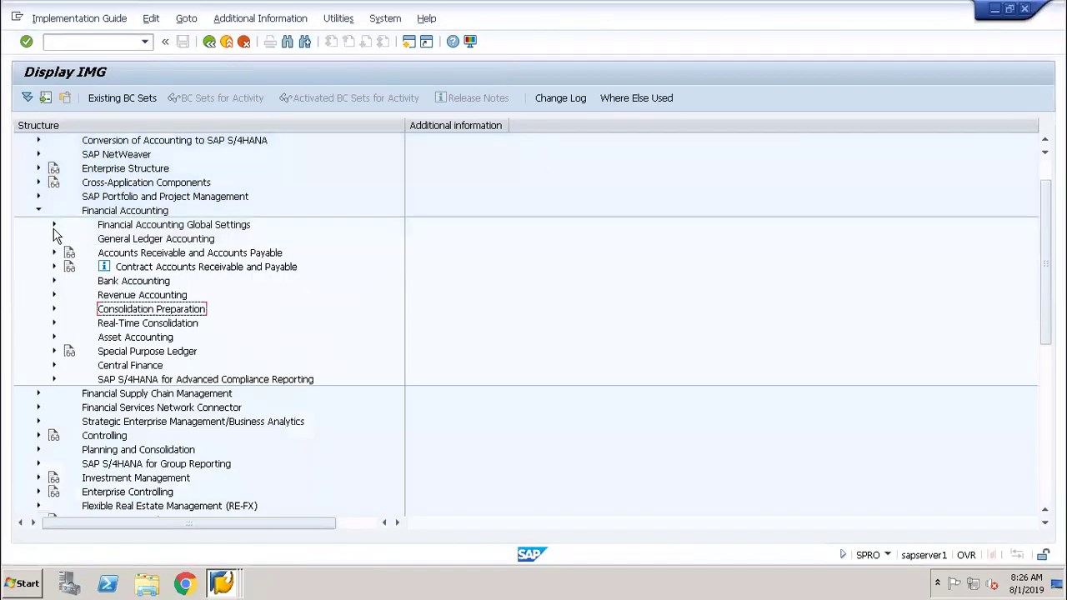
left_click(54, 225)
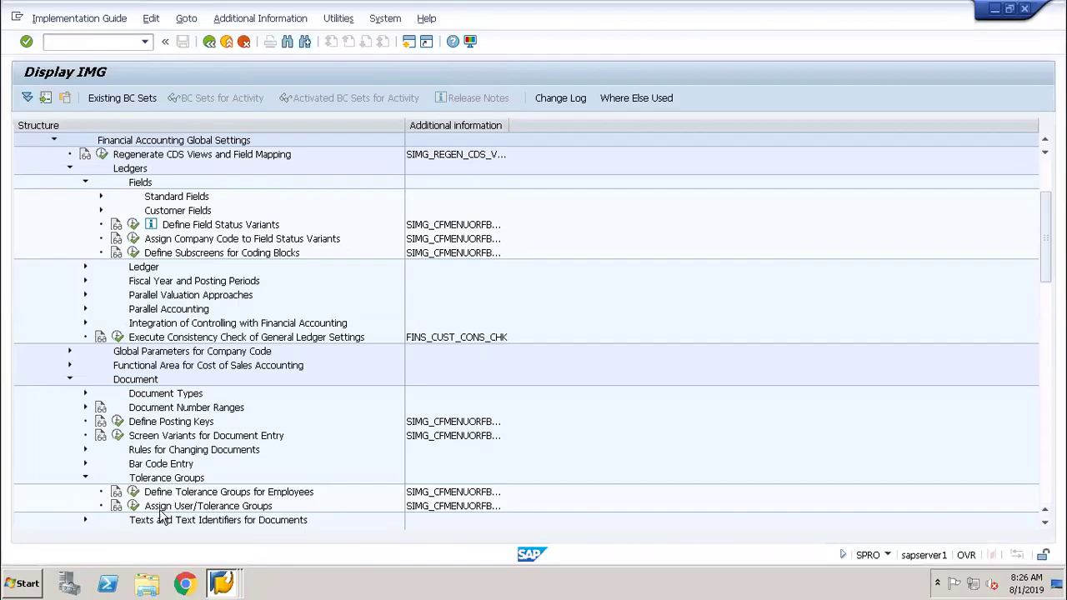
left_click(133, 507)
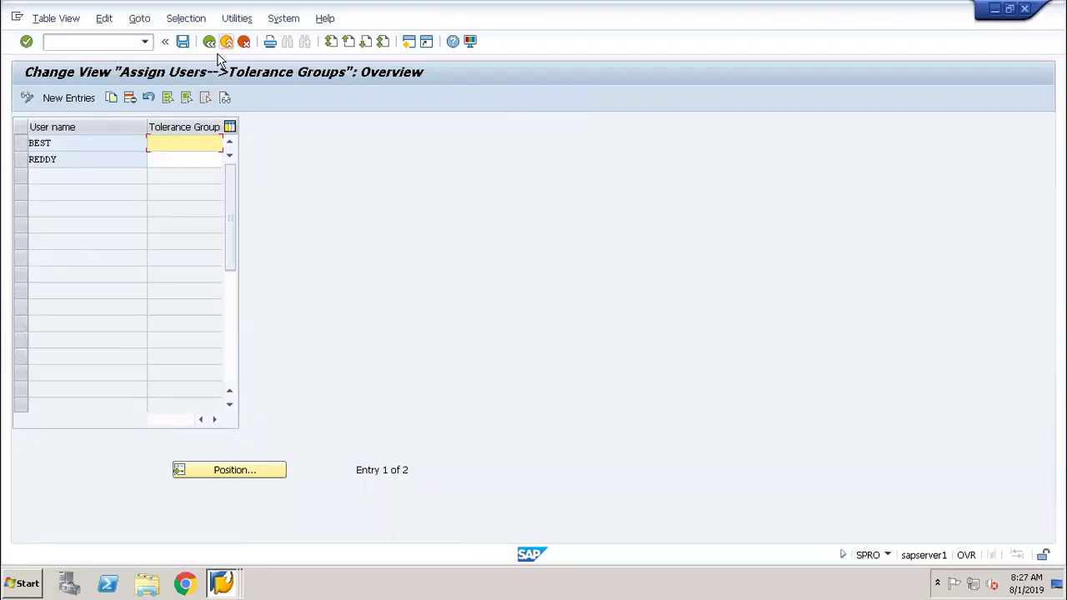
key("F3")
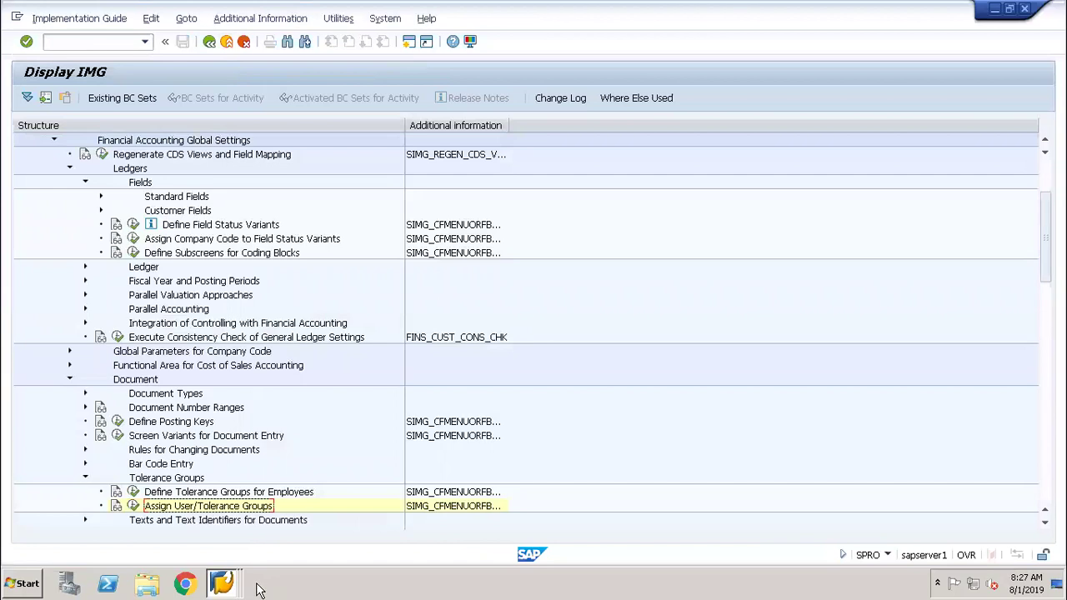
Step: Recheck the recurring entry posting screen for company code 1248, and bring up the Recurring Entry Documents list session
left_click(229, 582)
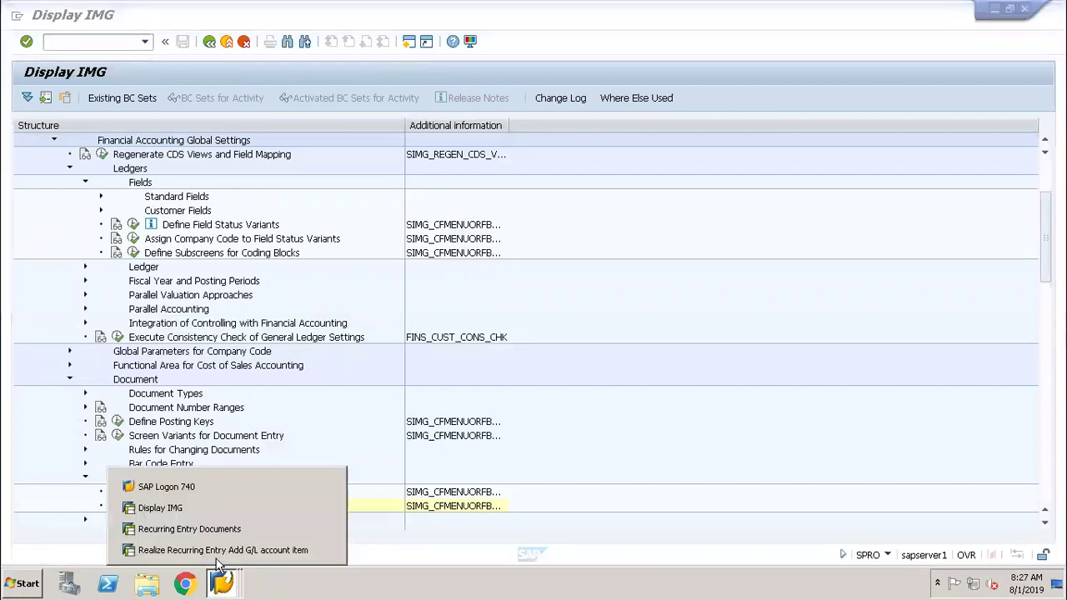
left_click(191, 529)
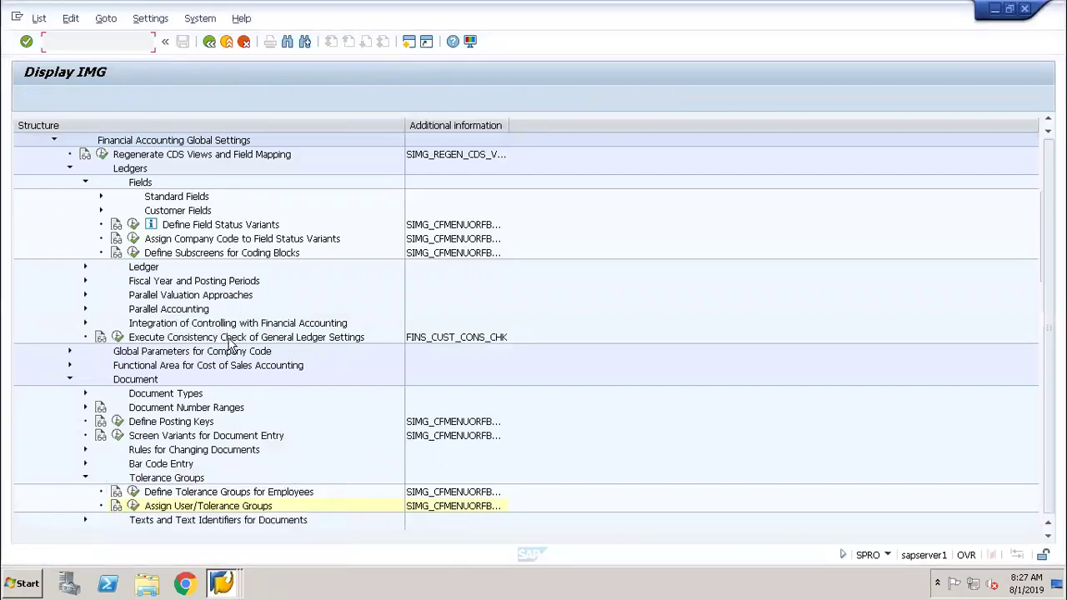
left_click(221, 584)
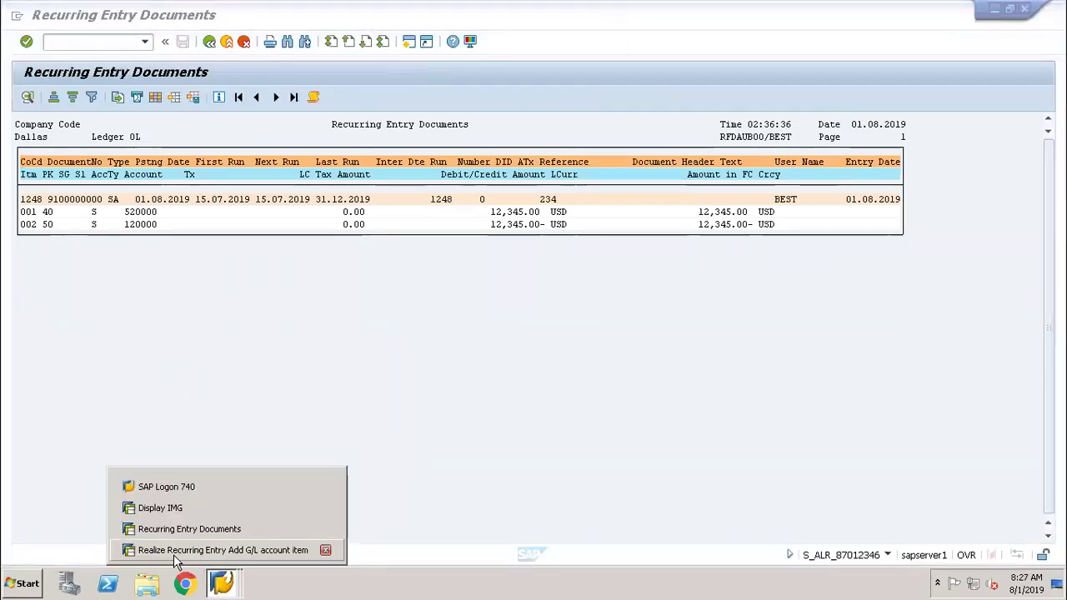
left_click(208, 436)
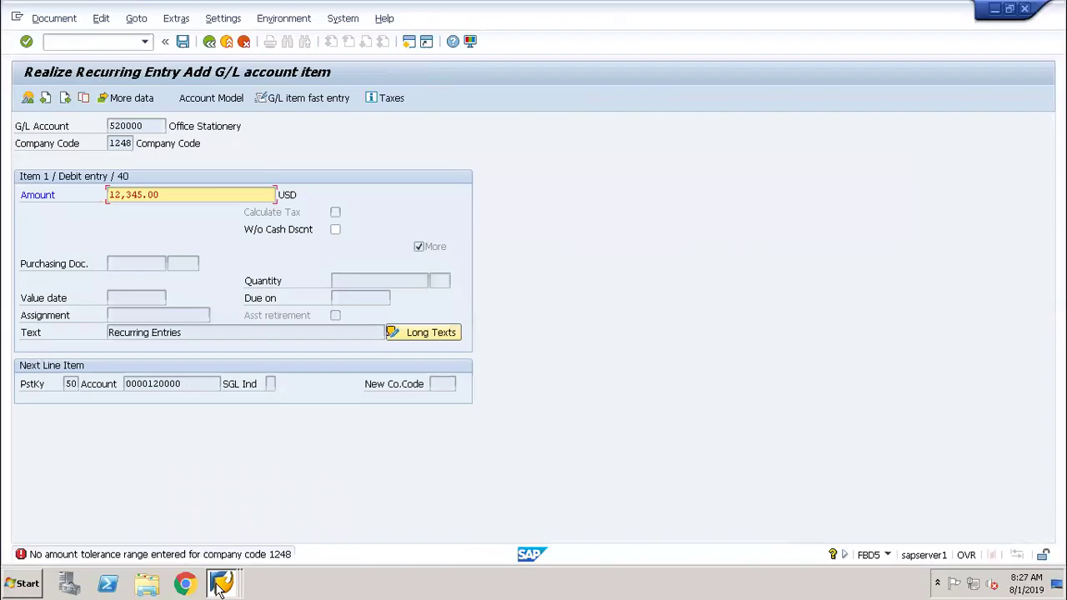
left_click(221, 584)
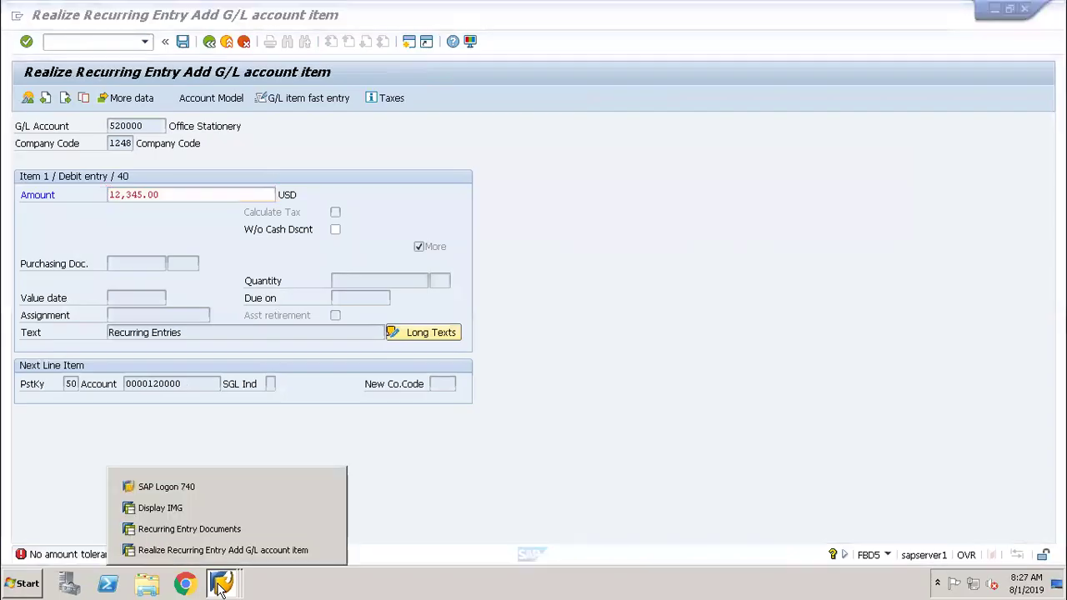
left_click(179, 530)
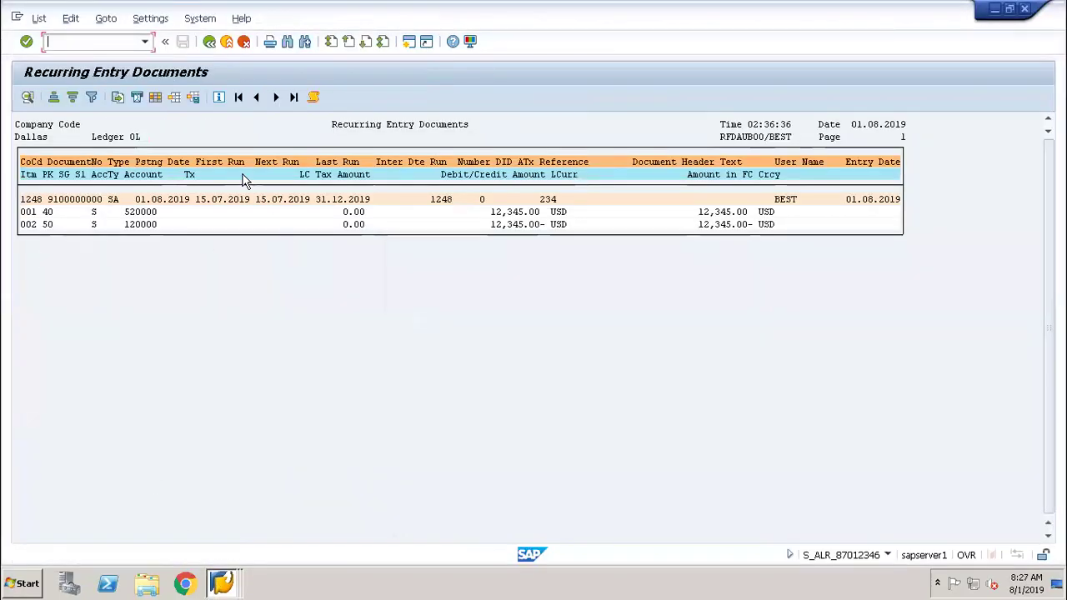